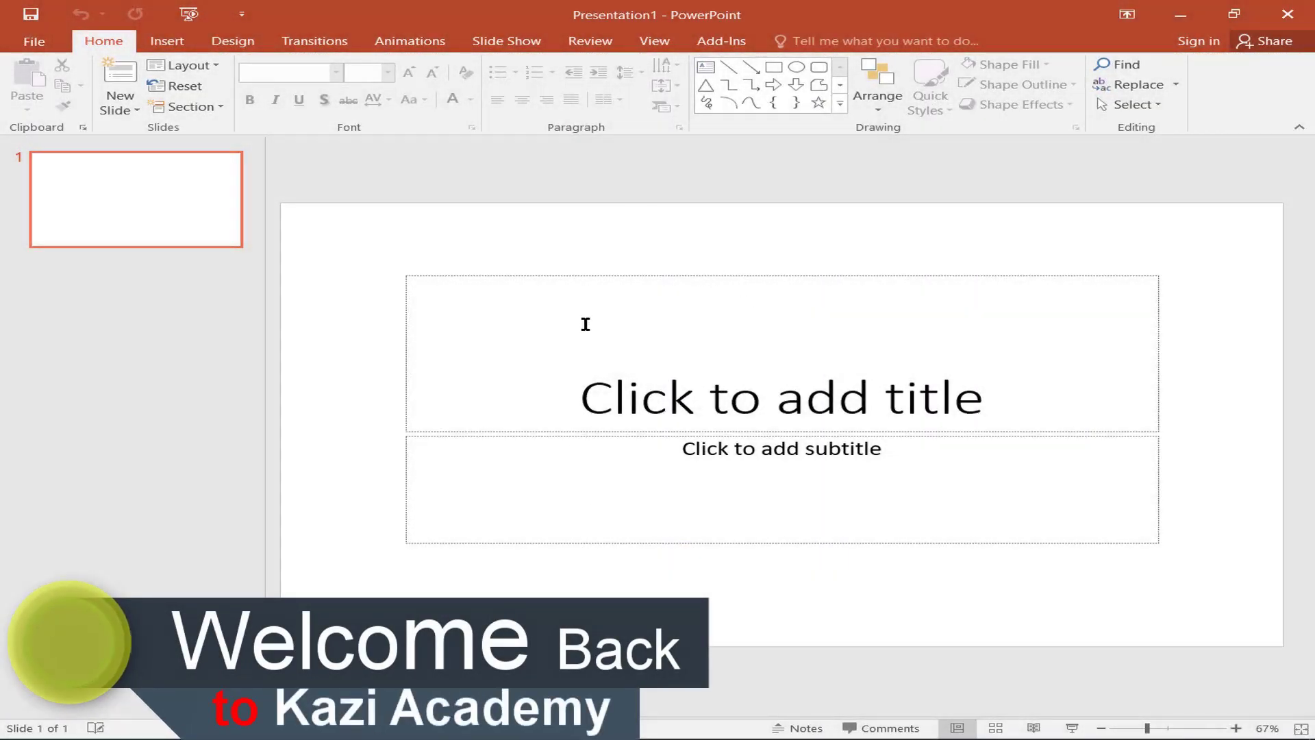
Step: Delete the title and subtitle placeholders from the slide
left_click(704, 280)
left_click(701, 274)
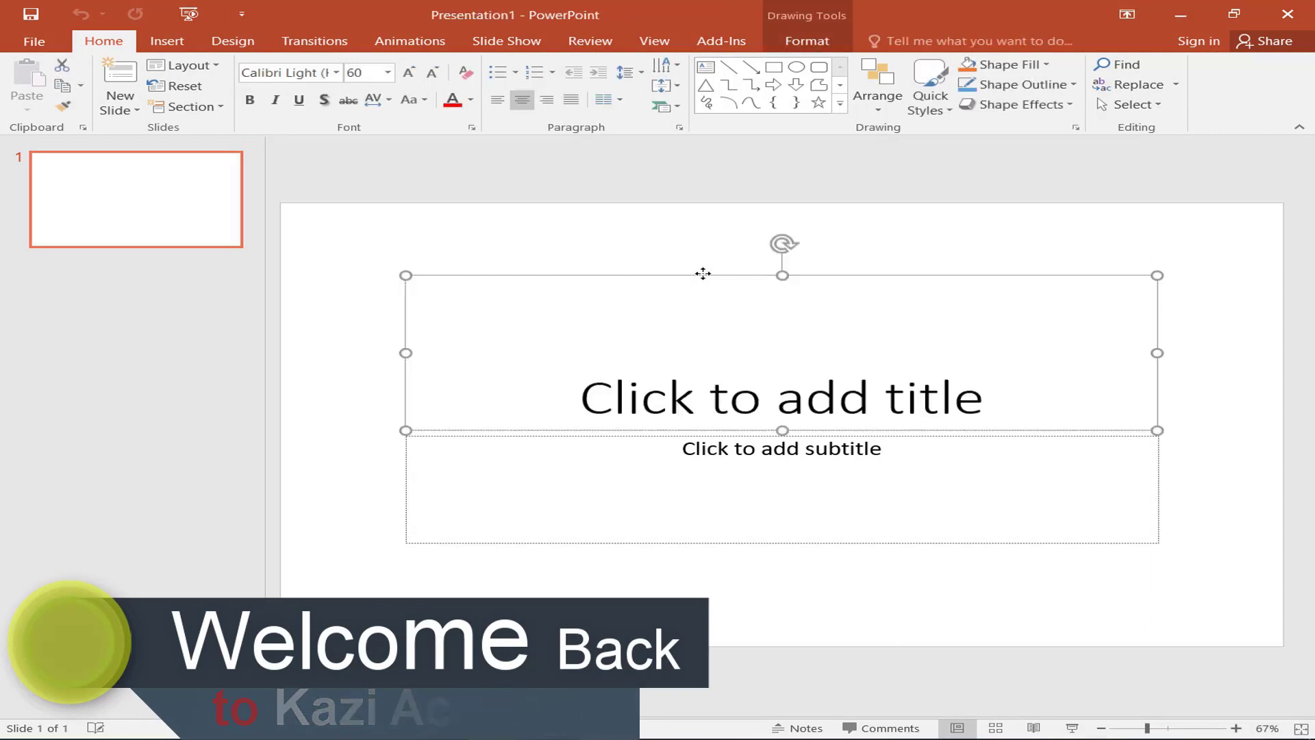
key("Delete")
left_click(657, 436)
key("Delete")
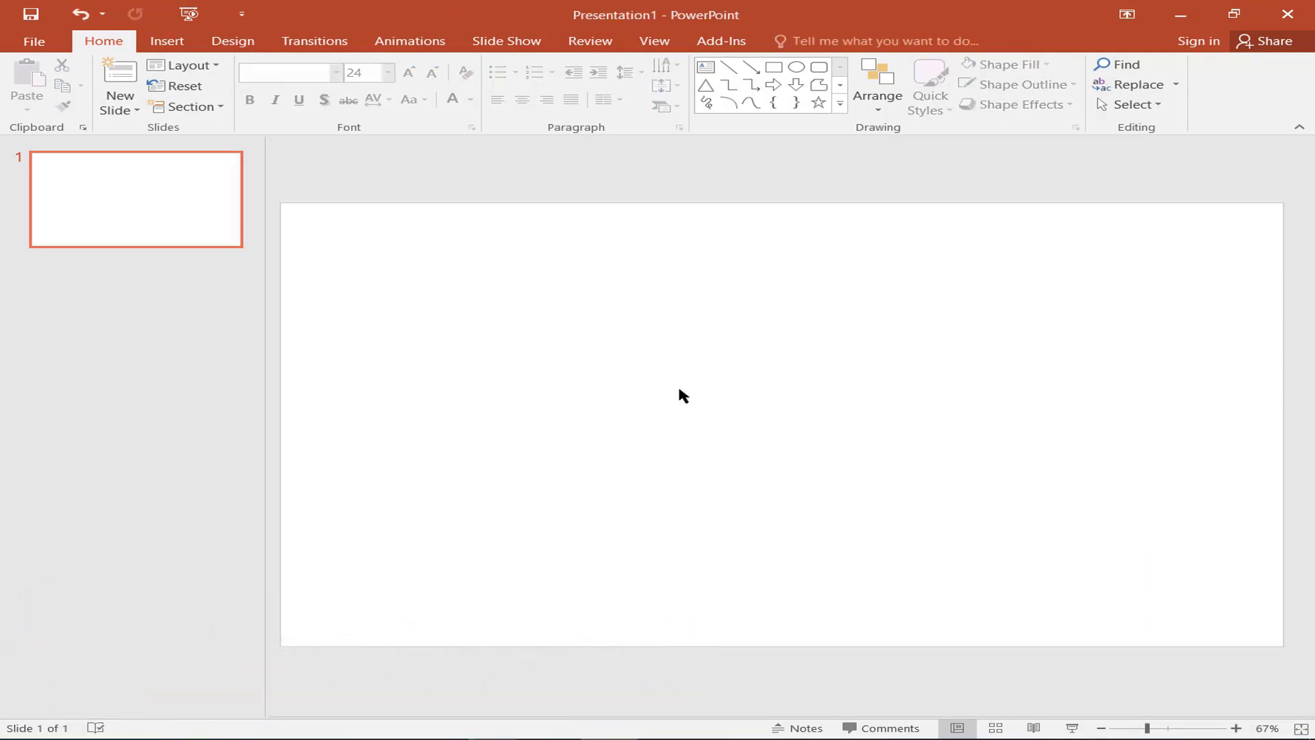
Step: Make the slide portrait, 7.5 in by 13.333 in, using Ensure Fit
left_click(247, 46)
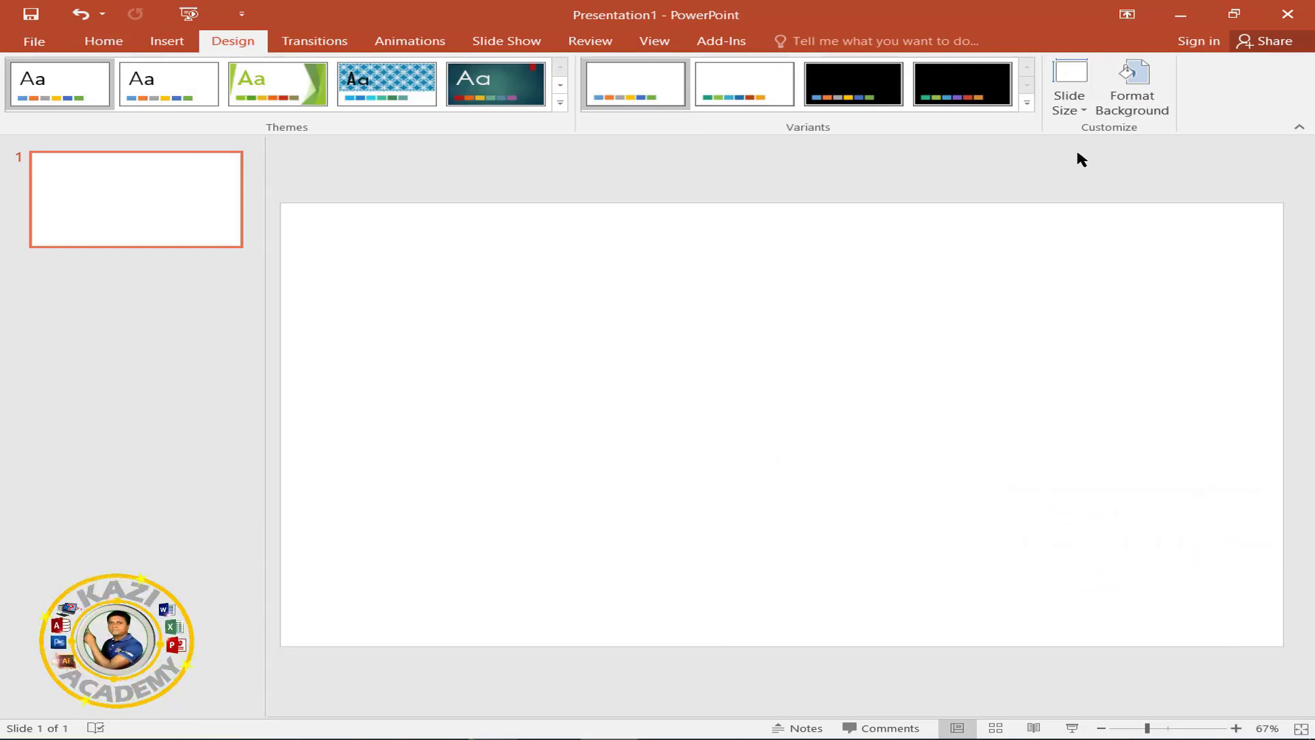
left_click(1076, 110)
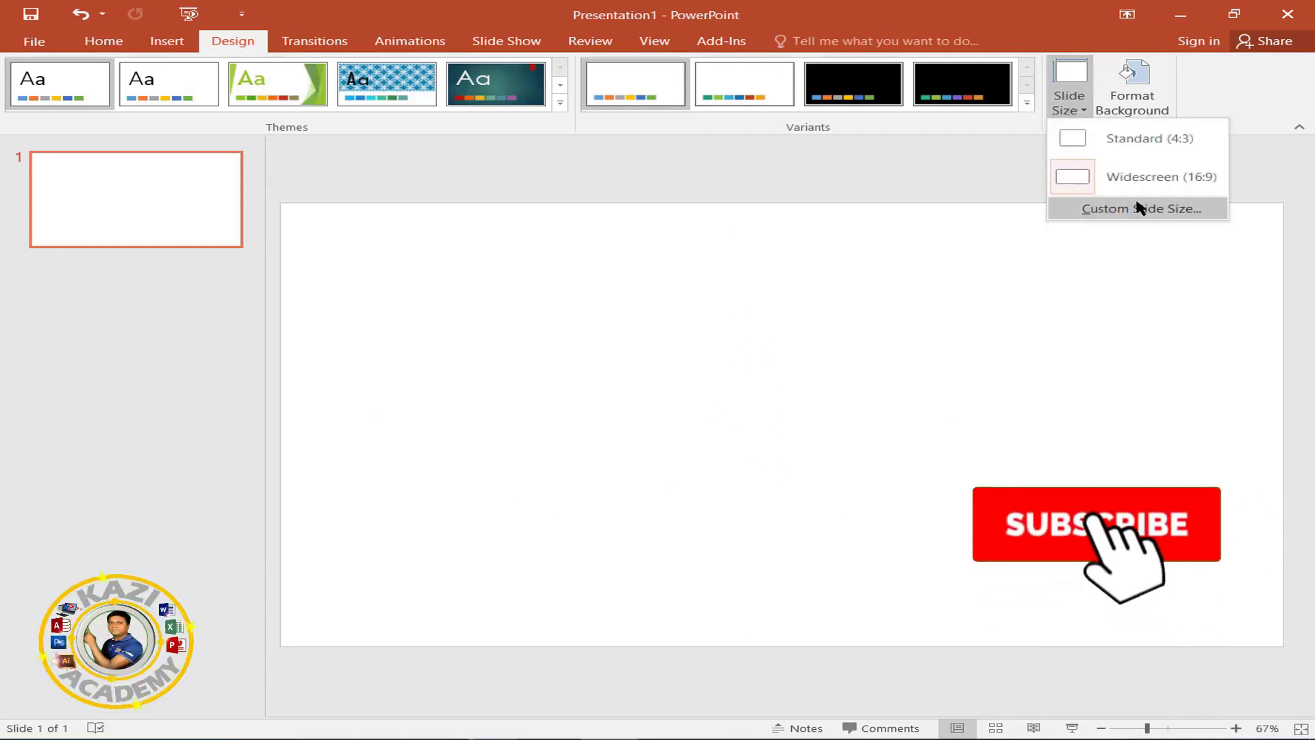
left_click(1139, 207)
left_click(743, 339)
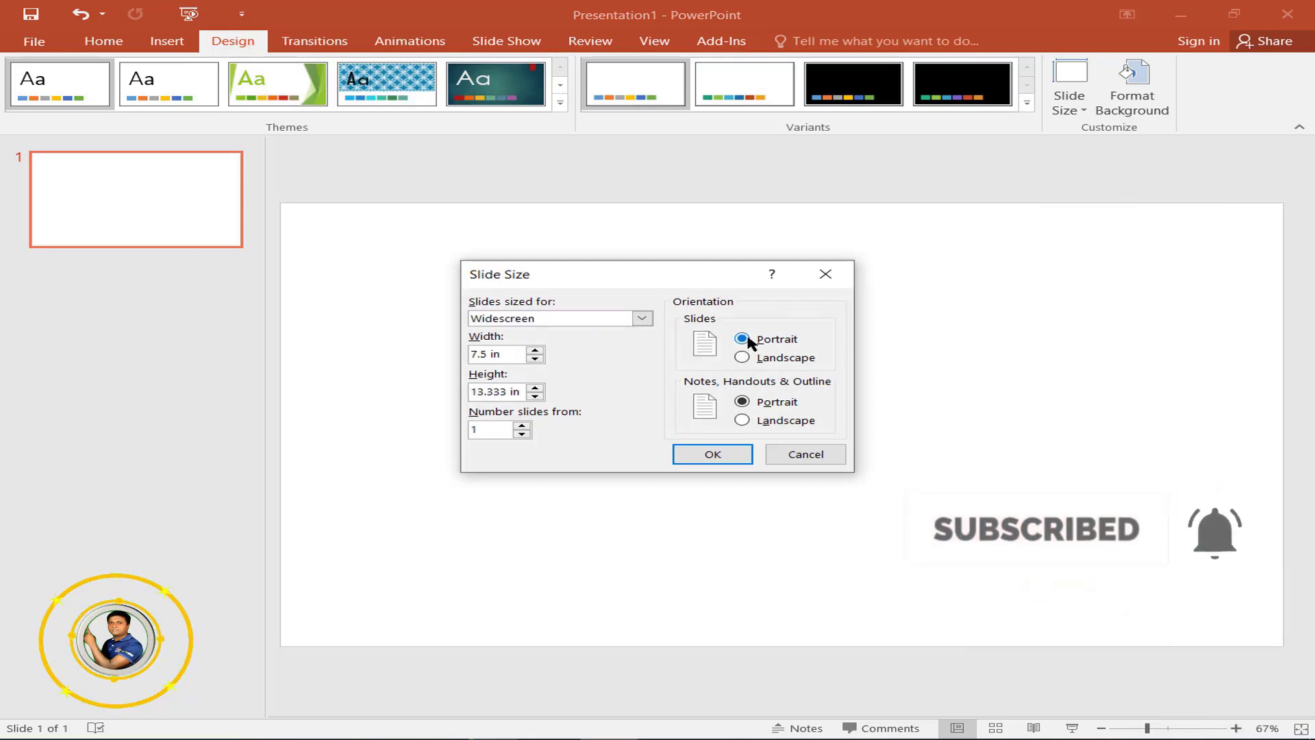
left_click(713, 455)
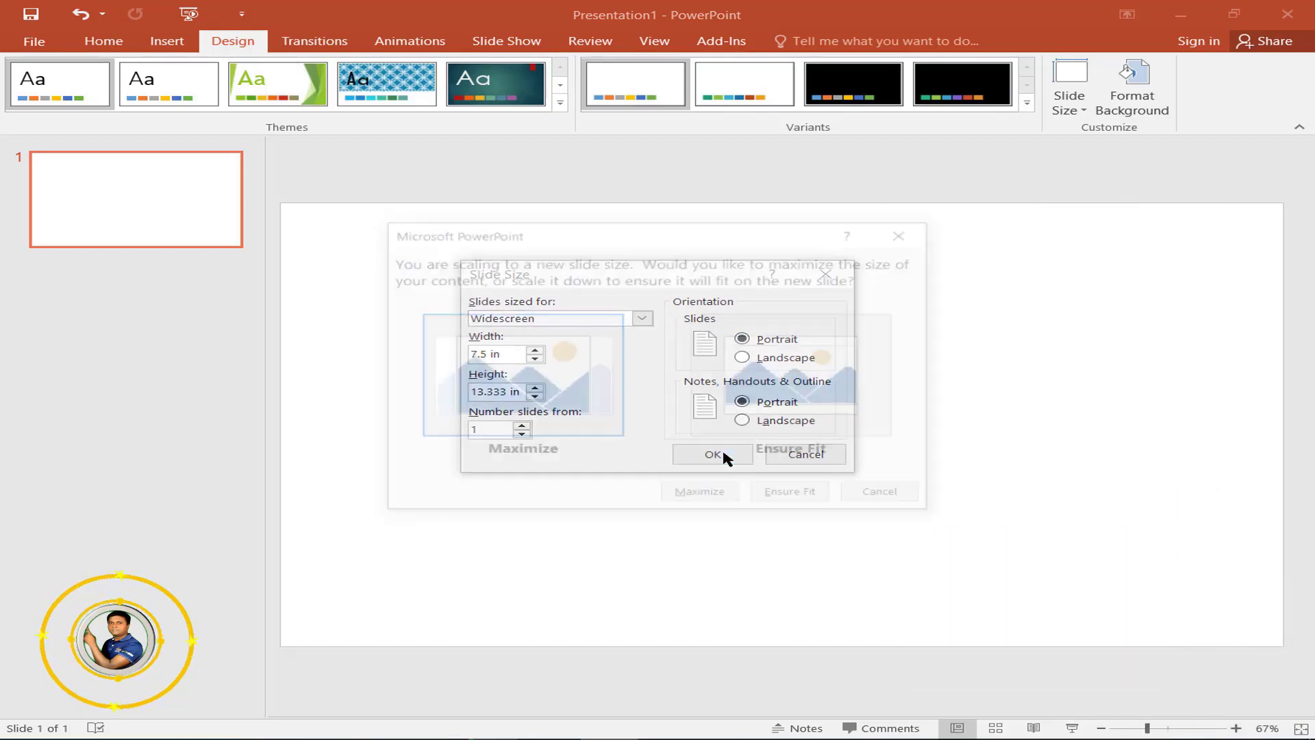
left_click(808, 377)
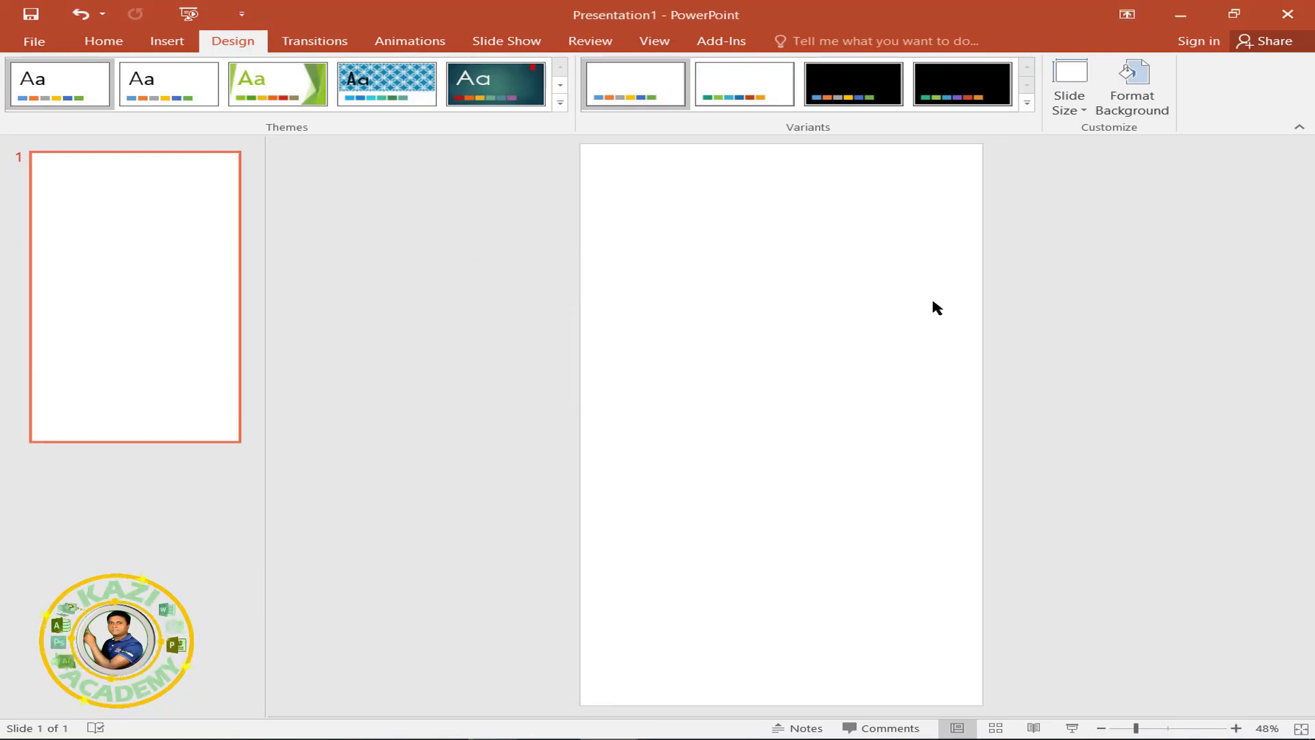
Step: Give the slide background a solid fill in a darkened purple
left_click(1134, 88)
left_click(1267, 363)
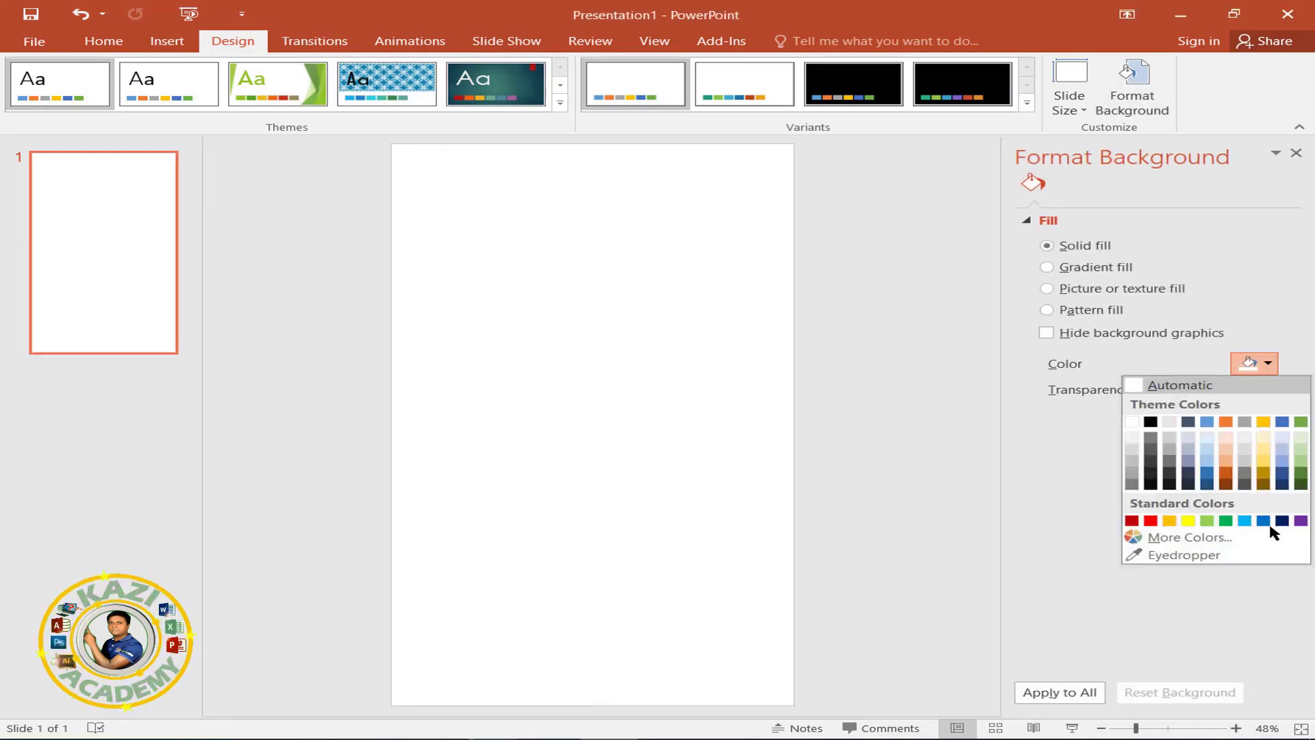
left_click(1295, 524)
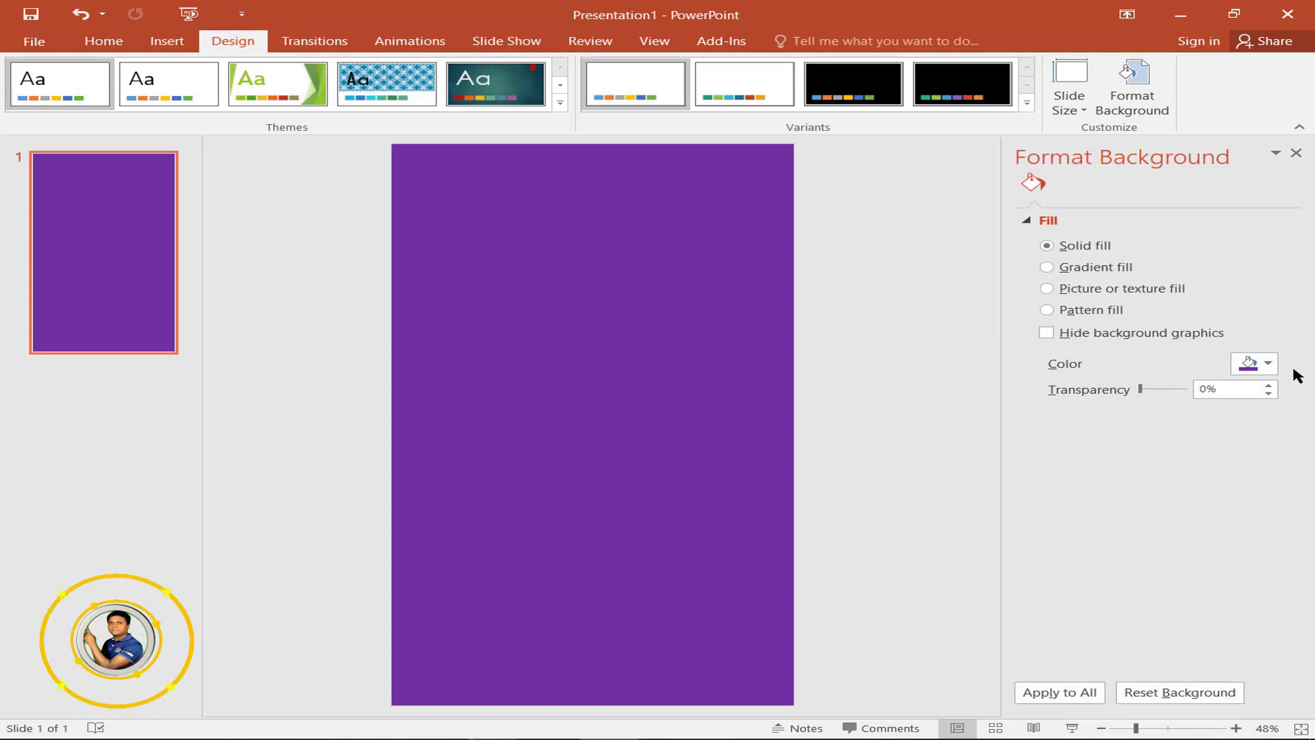
left_click(1268, 363)
left_click(1165, 535)
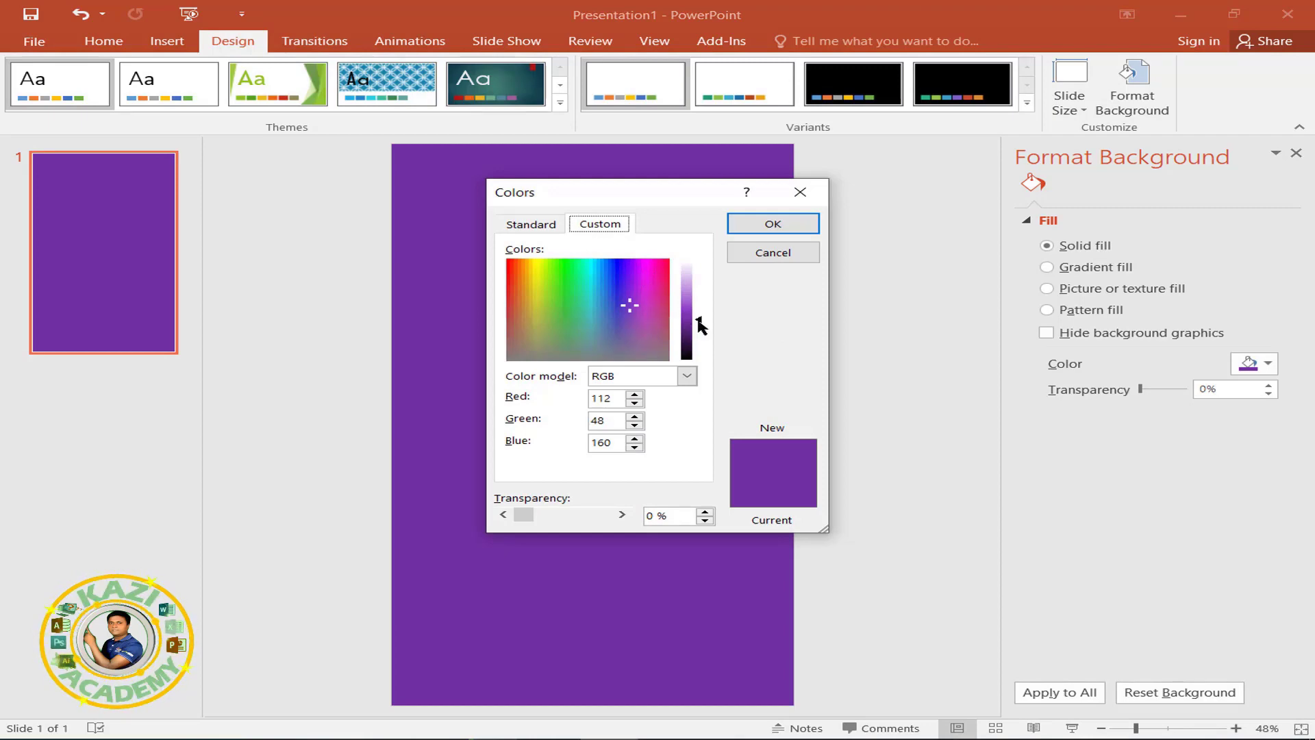
left_click_drag(702, 327, 698, 347)
key("Return")
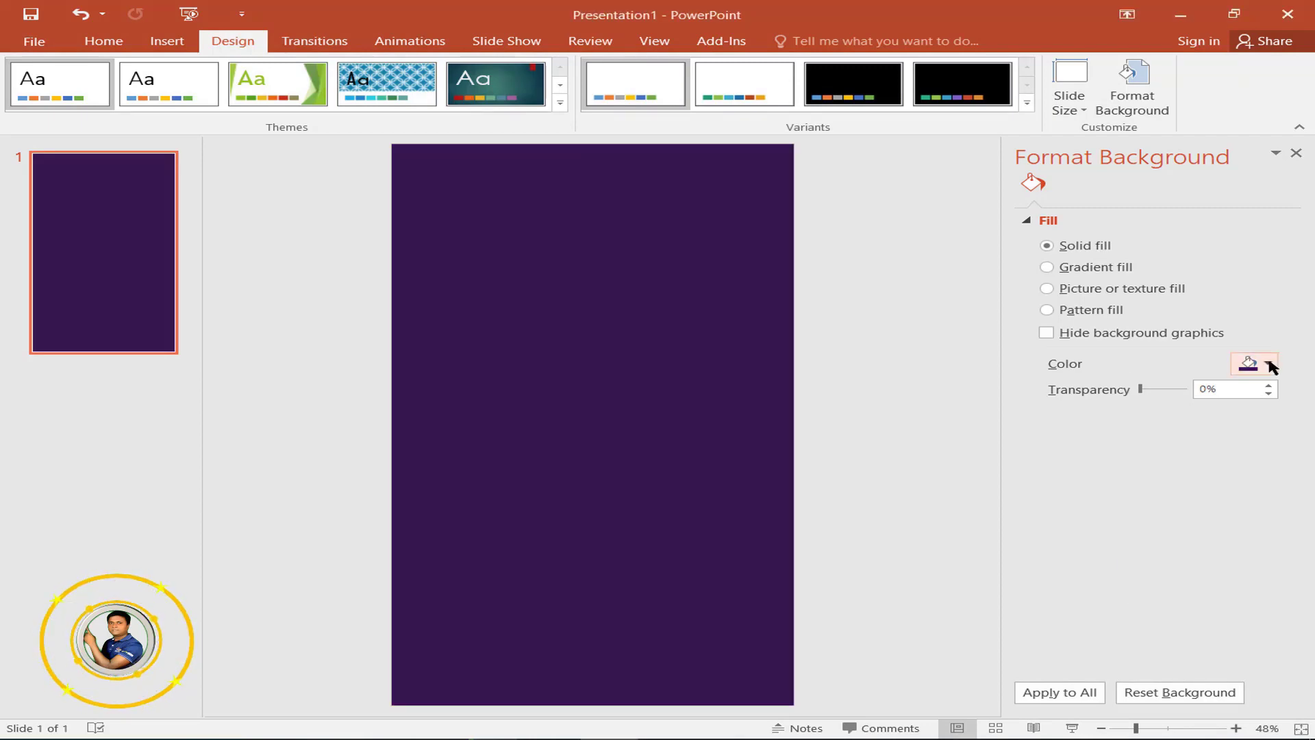
left_click(1269, 366)
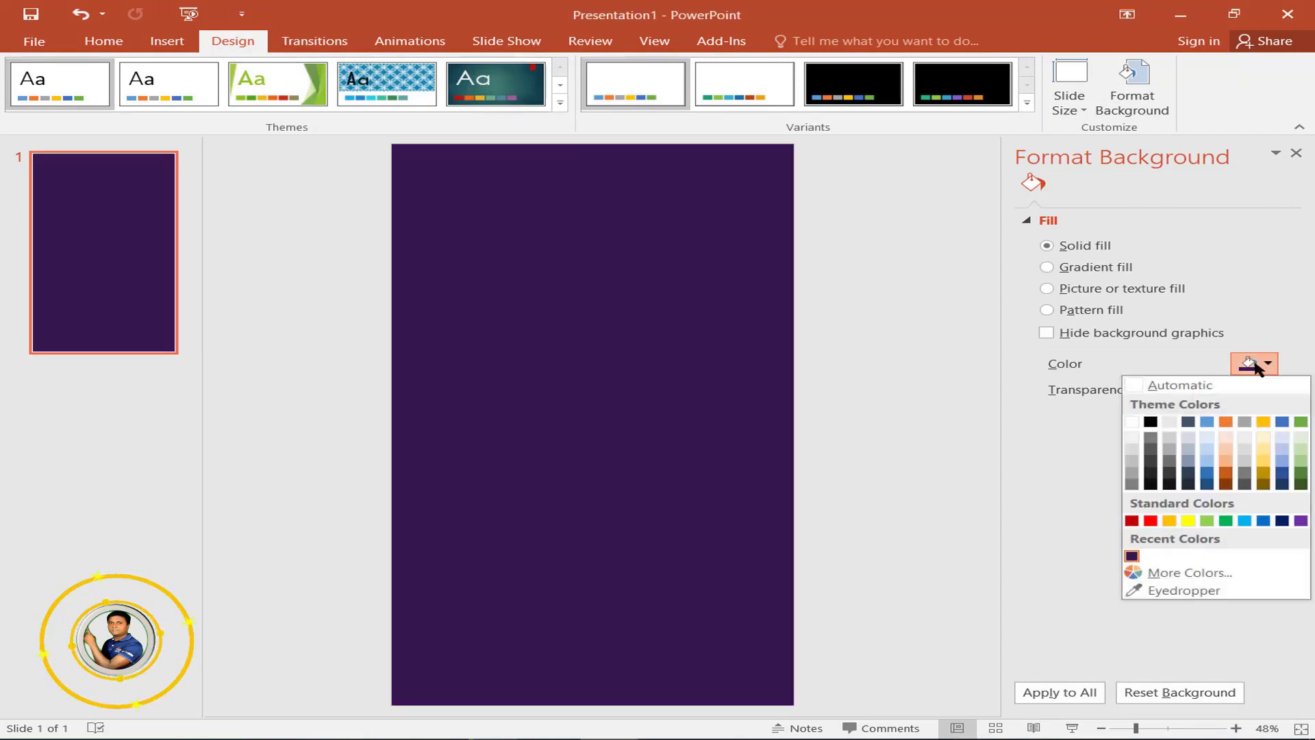
left_click(1165, 574)
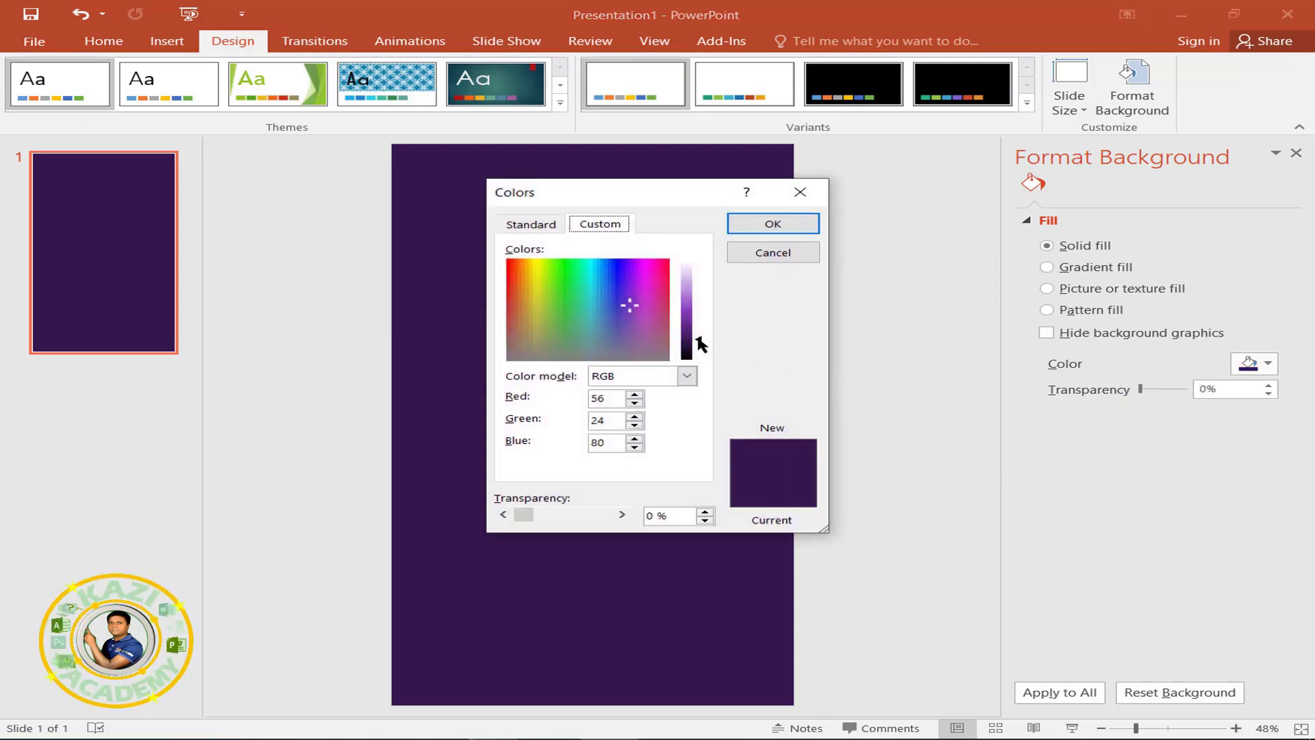
left_click(771, 223)
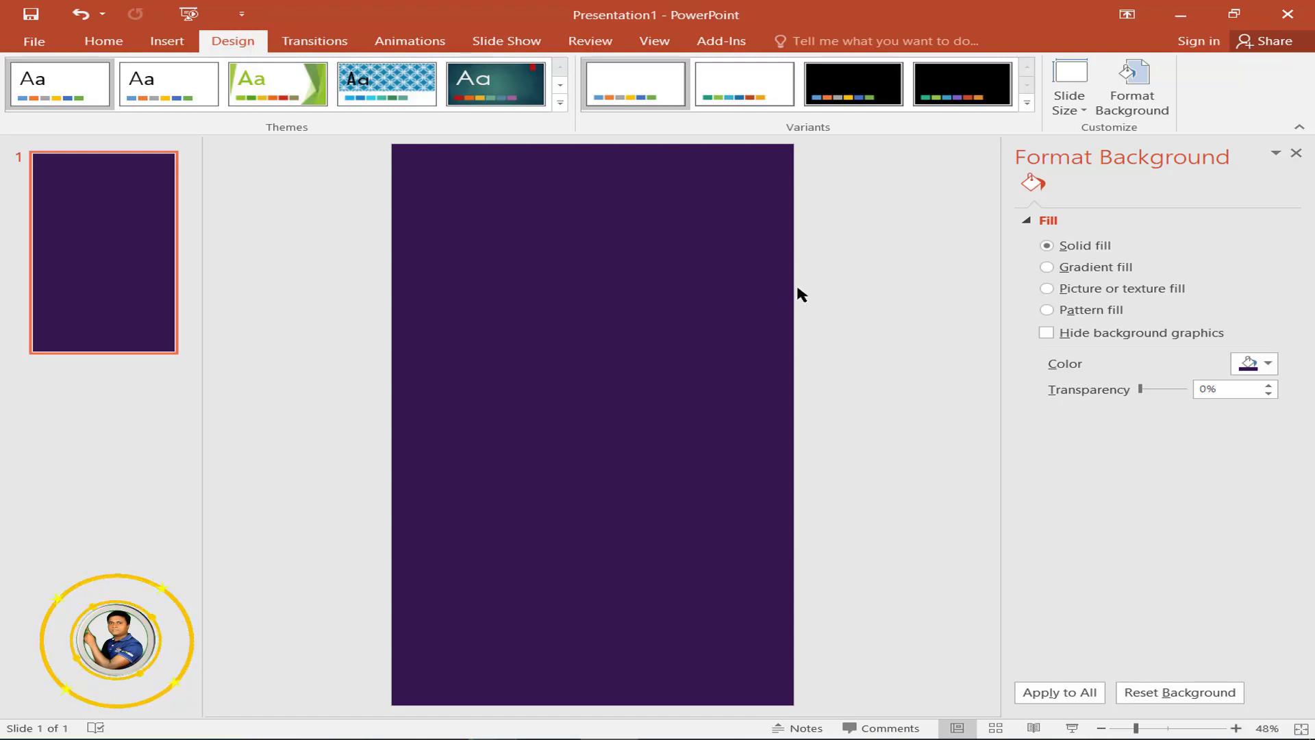
Step: Change the background to dark red, then darken it to custom maroon RGB 66, 0, 33
left_click(1268, 362)
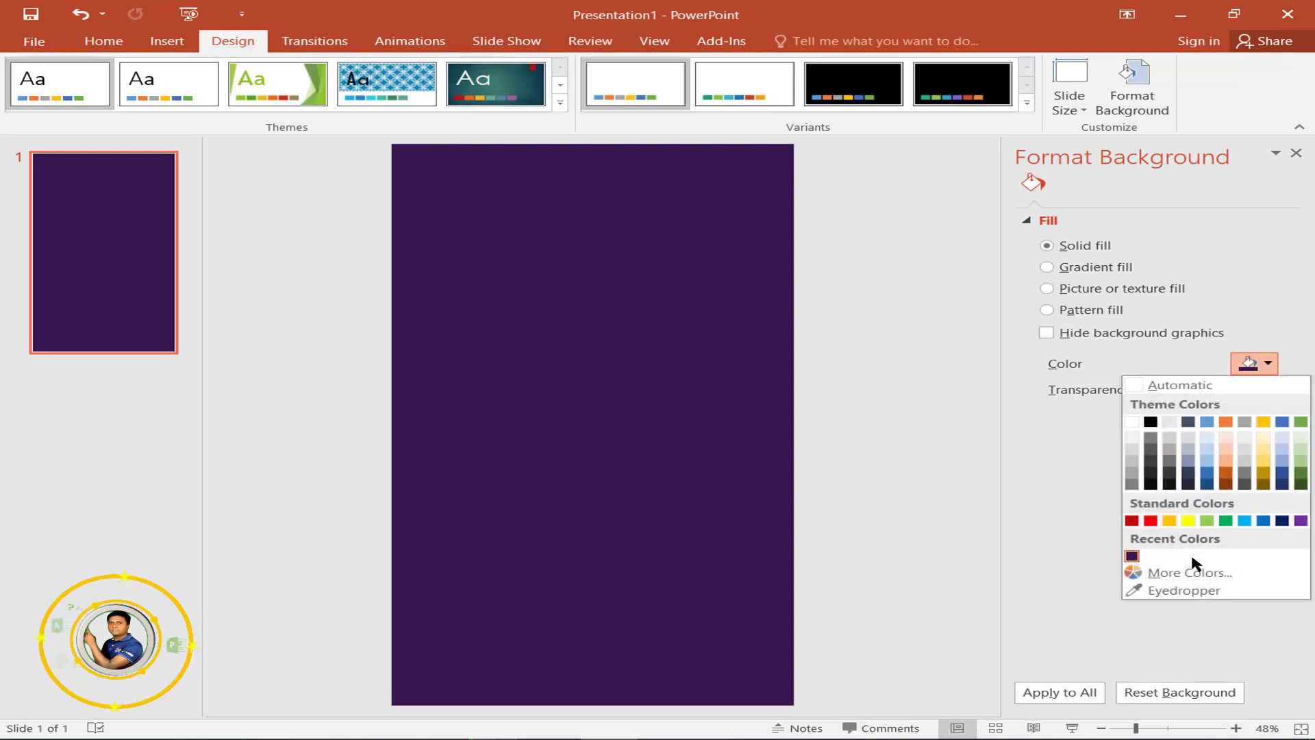
left_click(1139, 573)
left_click(532, 226)
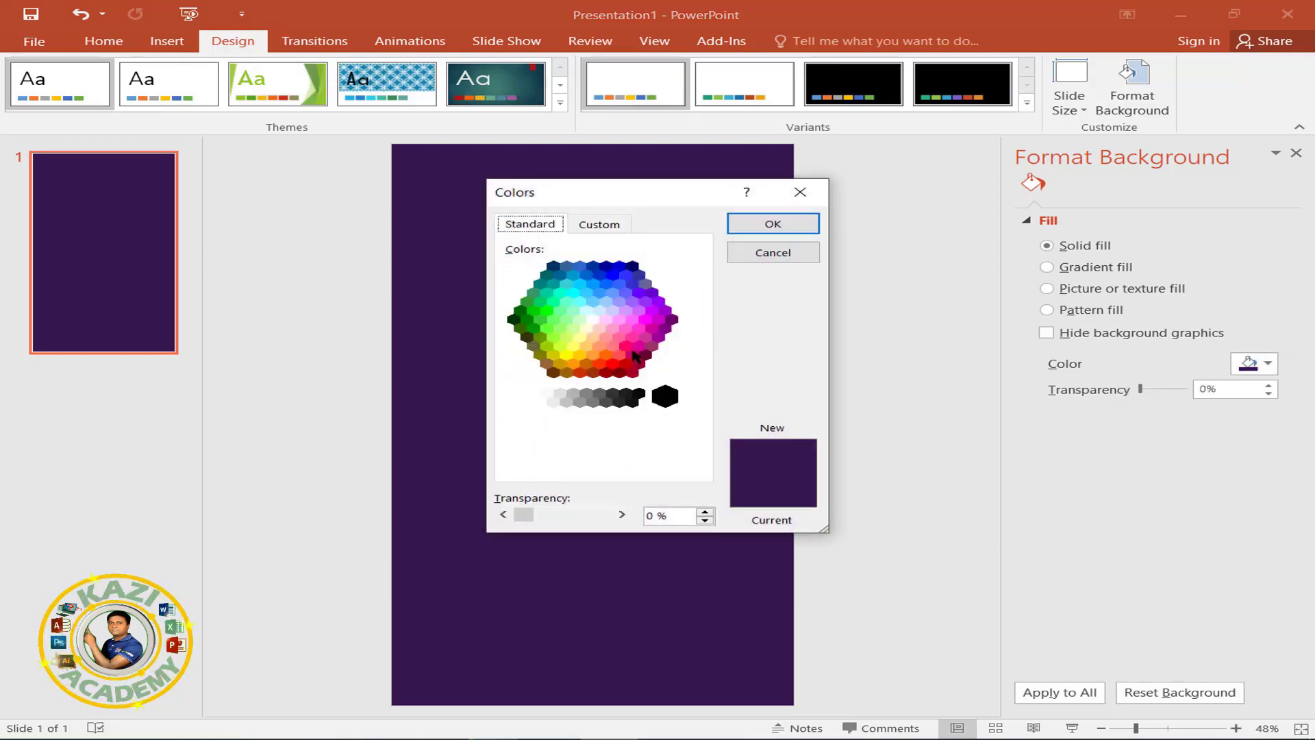
left_click(644, 363)
left_click(758, 226)
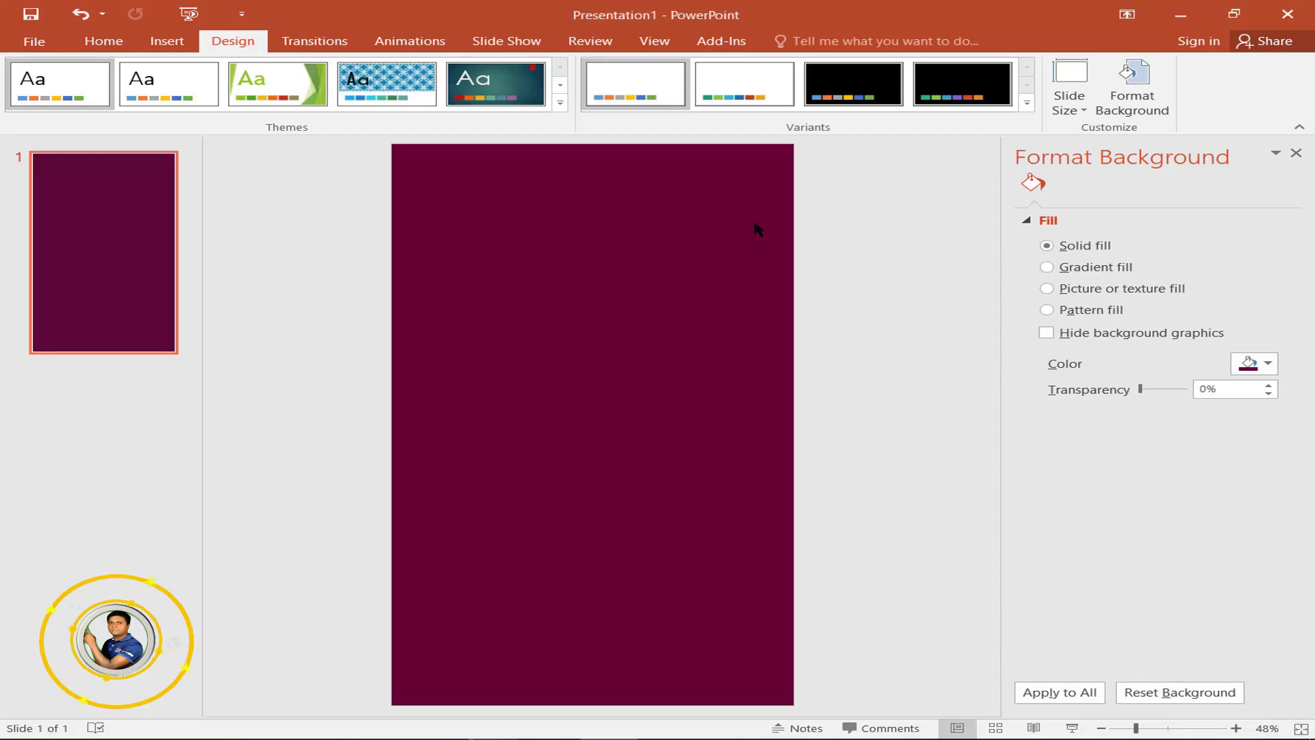
left_click(1268, 363)
left_click(1168, 578)
left_click(1021, 164)
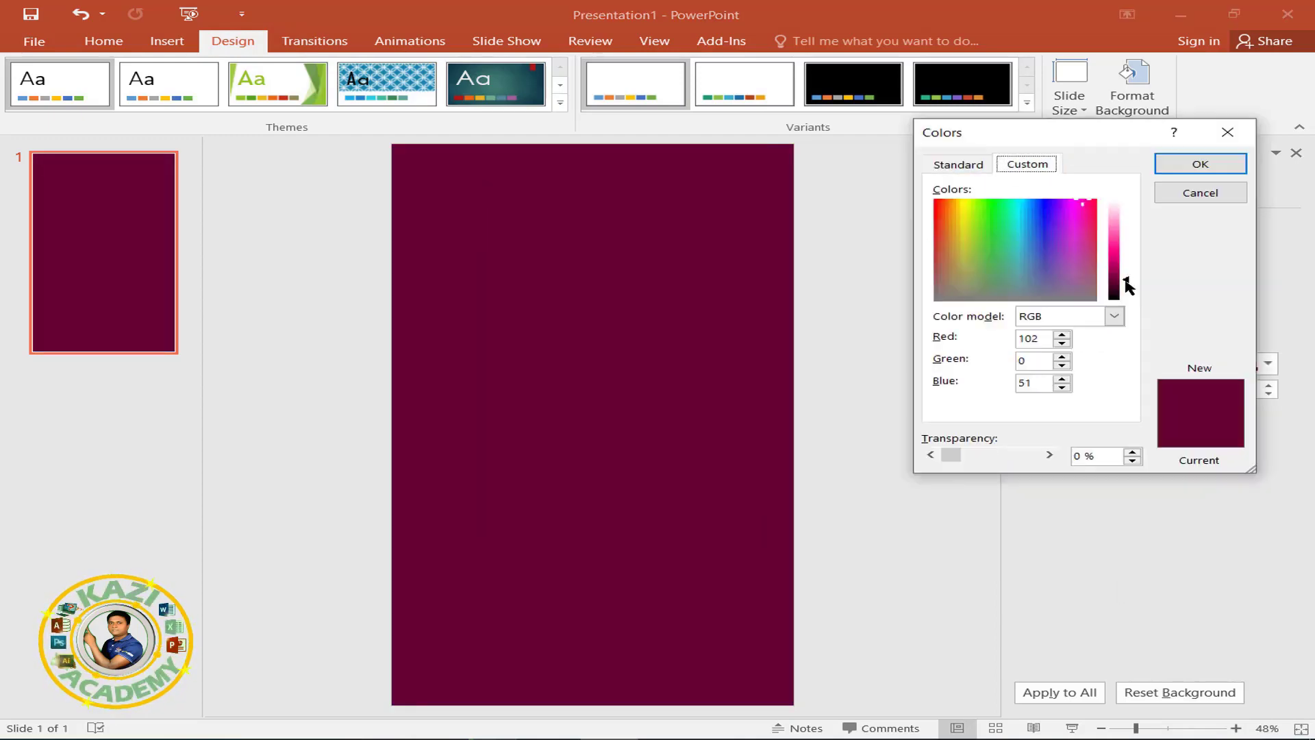
left_click_drag(1125, 280, 1126, 287)
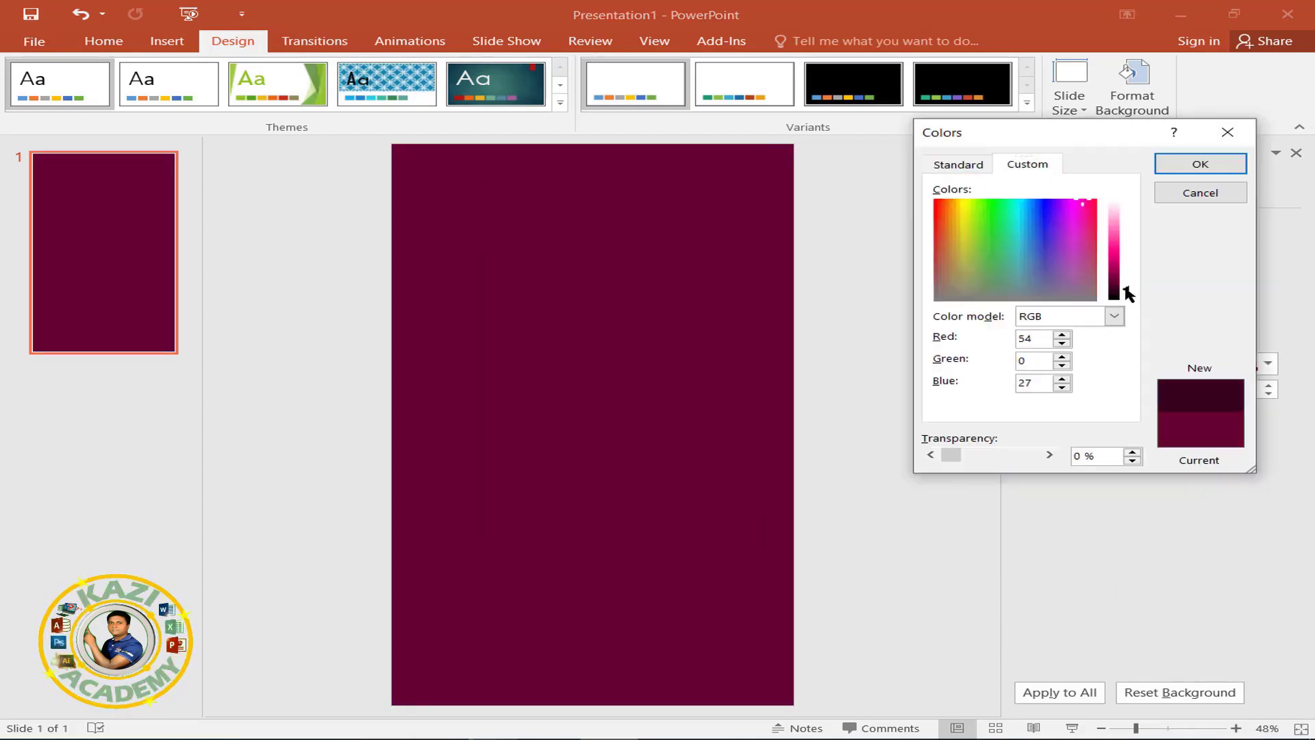
left_click(1200, 163)
left_click(1296, 152)
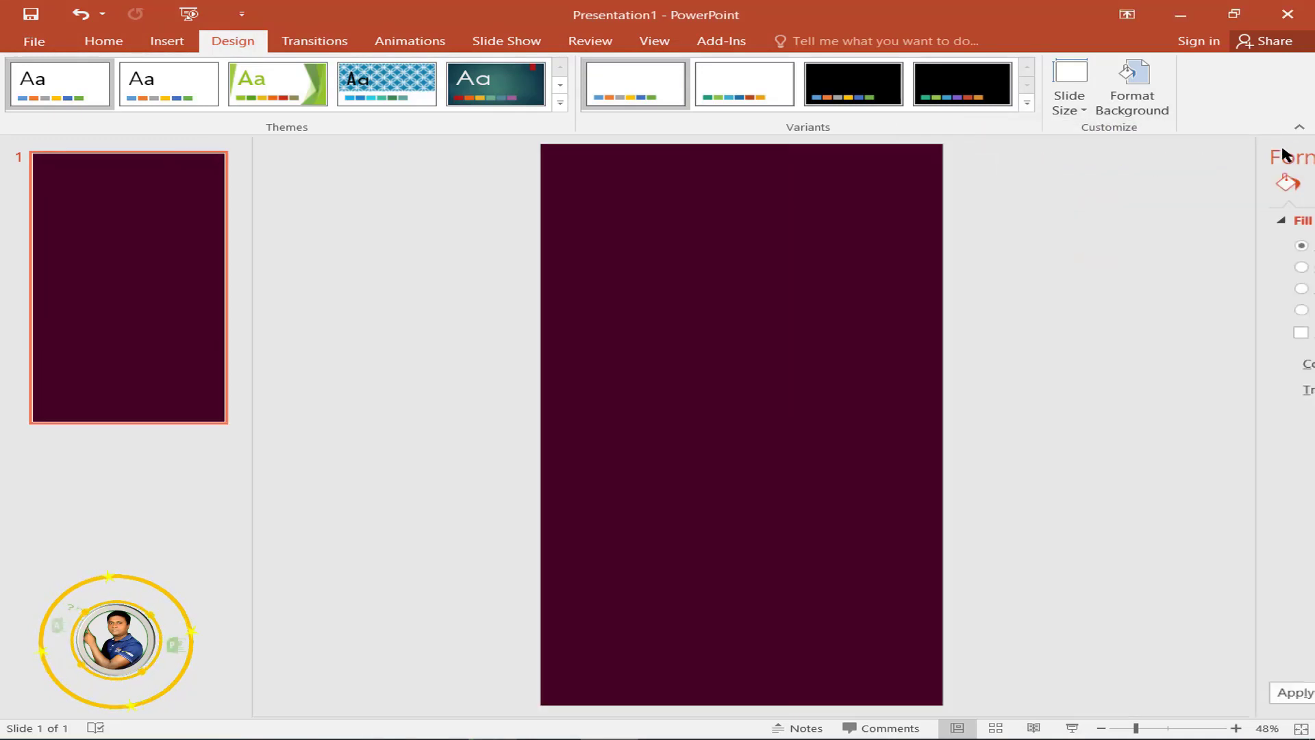
Step: Draw a tall rectangle down the slide and narrow it to 0.2" wide
scroll(894, 315, "down", 2)
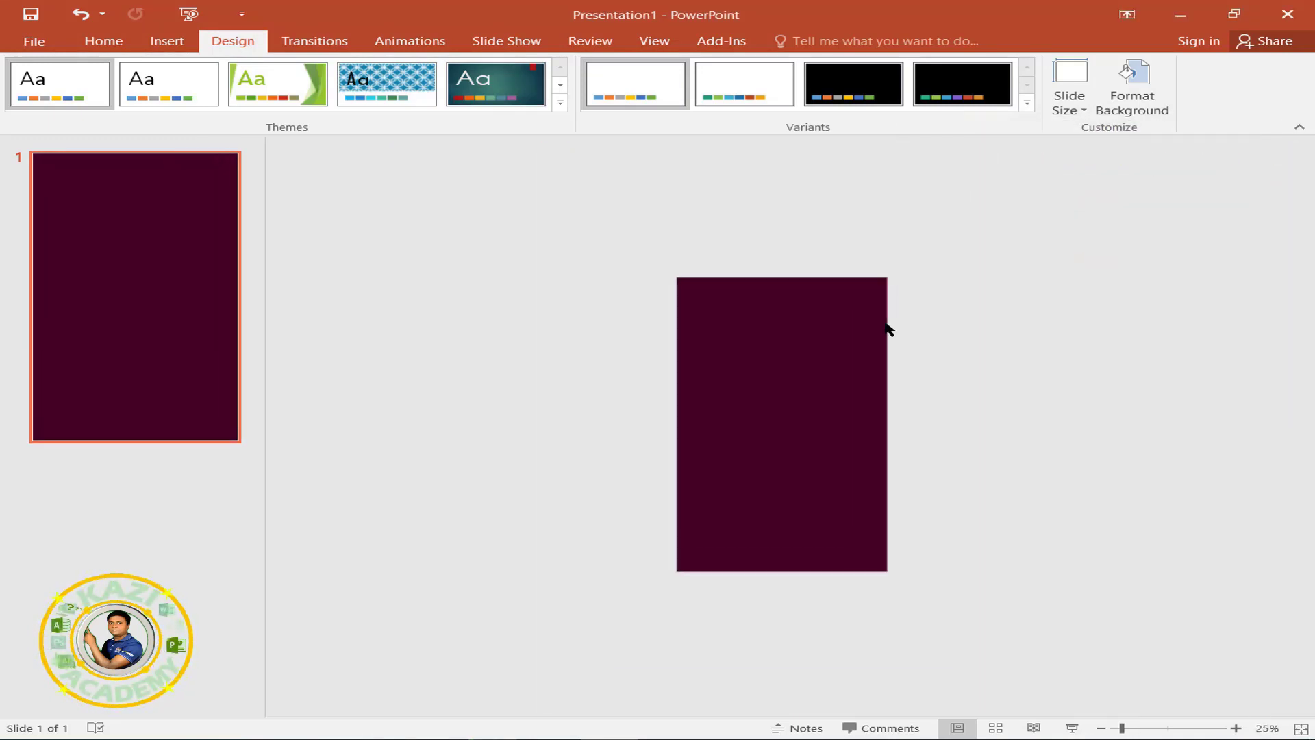
left_click(173, 41)
left_click(339, 82)
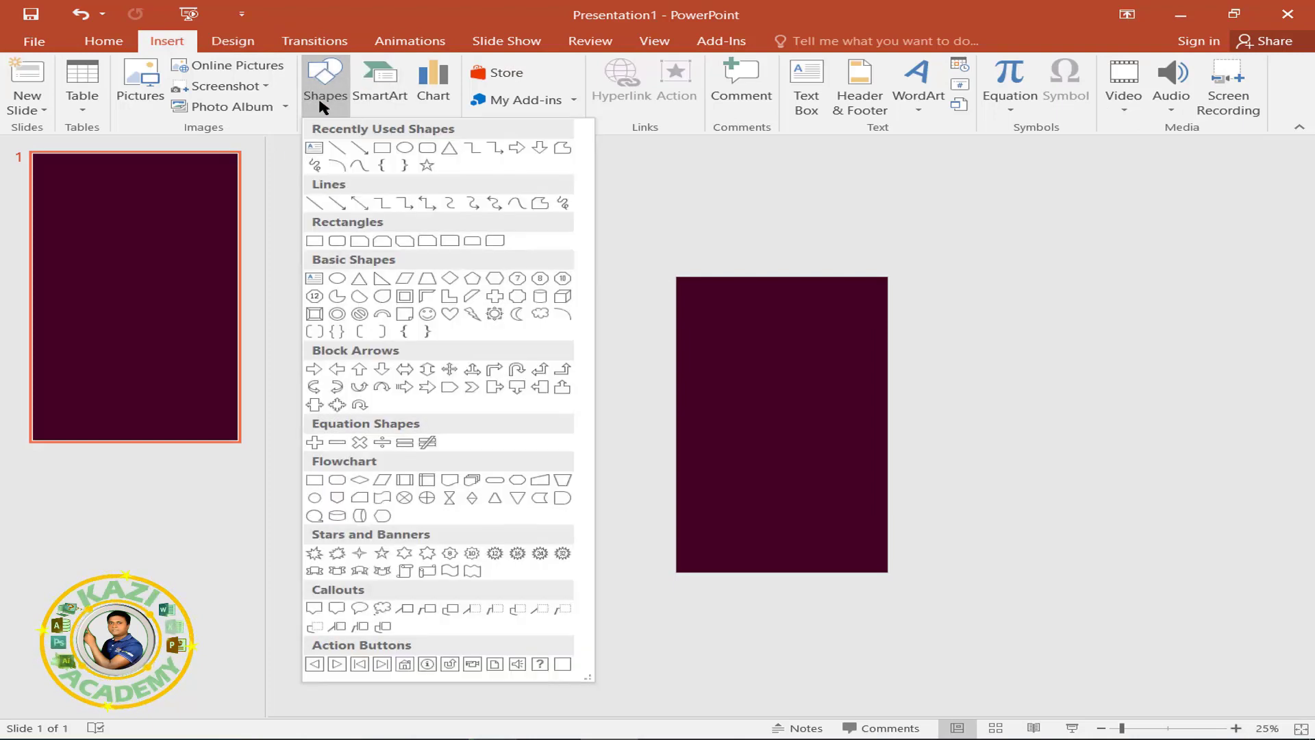
left_click(383, 148)
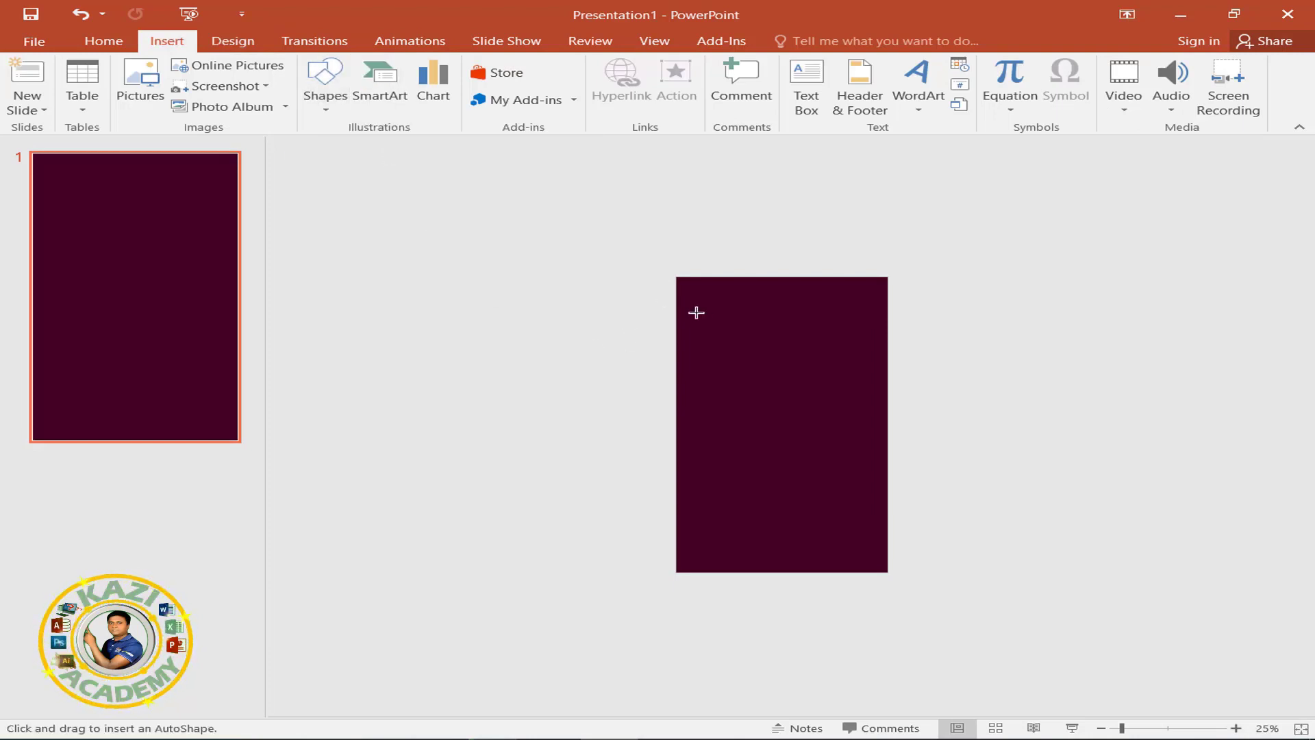
left_click_drag(756, 211, 767, 704)
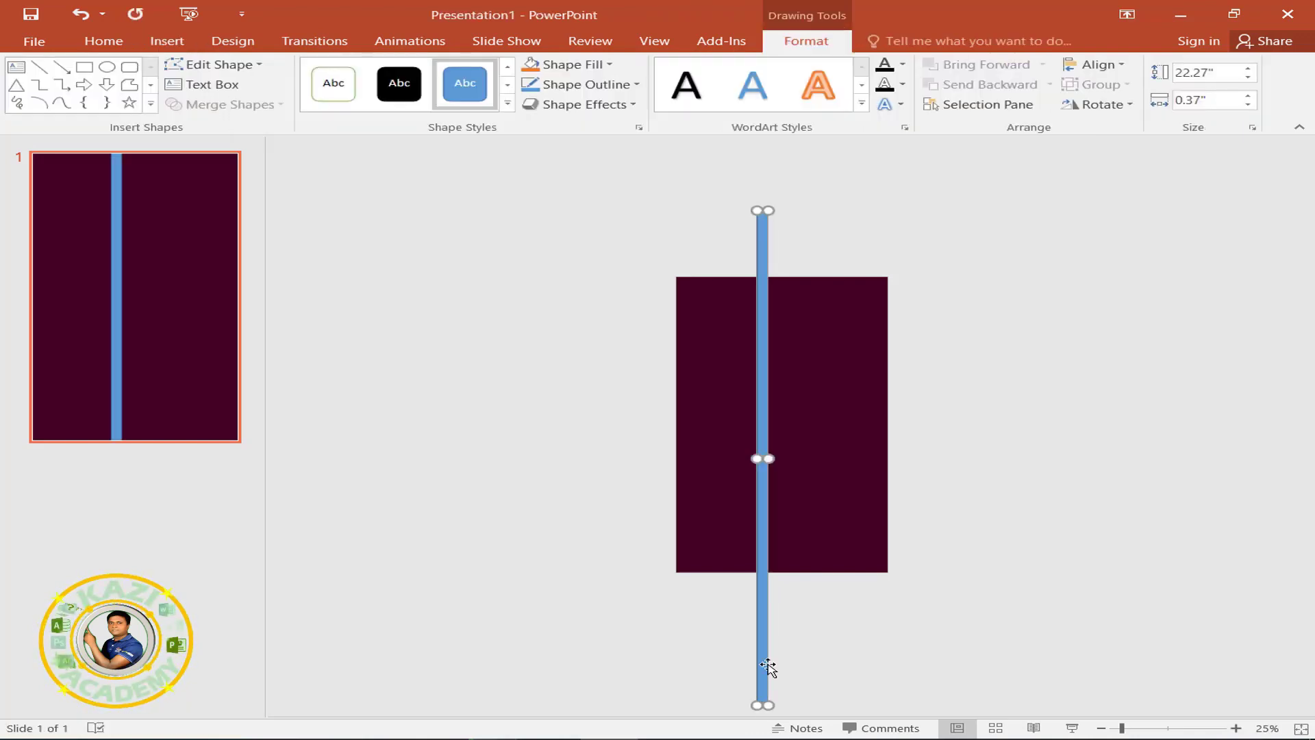
left_click_drag(769, 461, 764, 460)
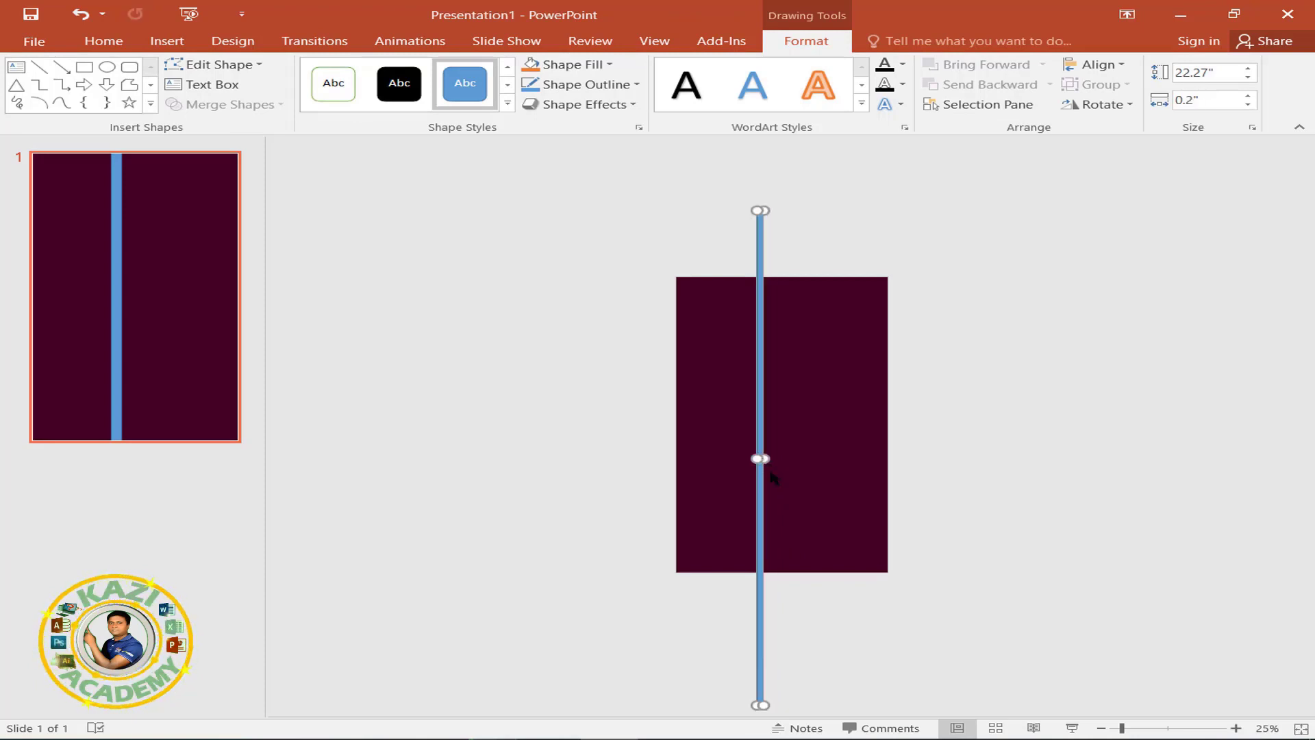
Step: Remove the stripe's outline and fill it light blue
left_click(604, 84)
left_click(561, 276)
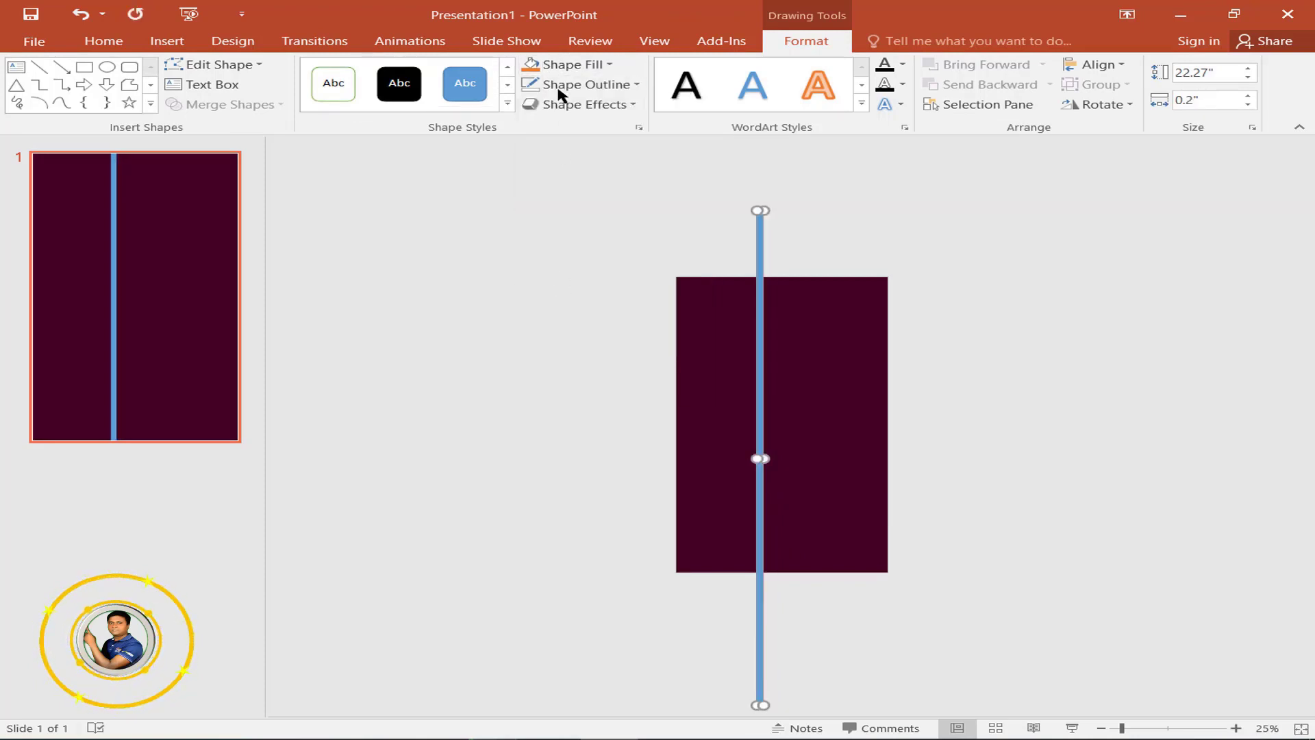
left_click(586, 65)
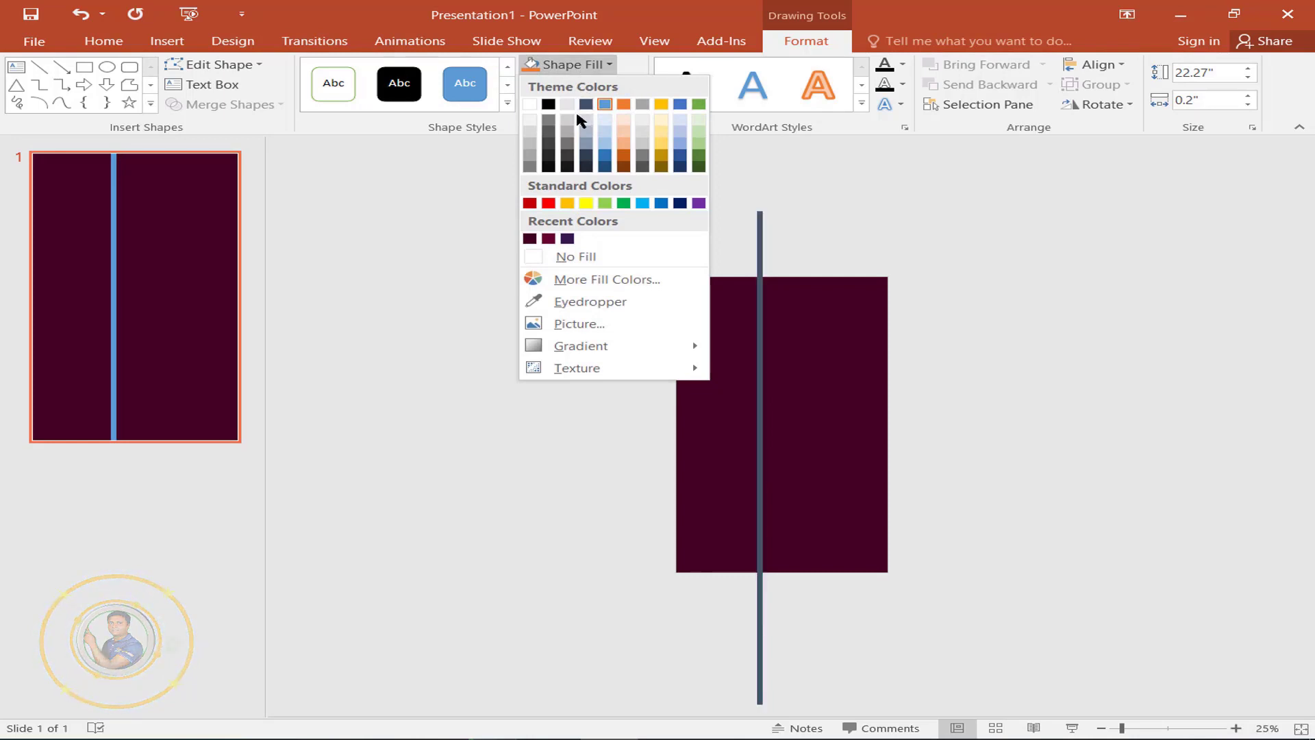
left_click(641, 203)
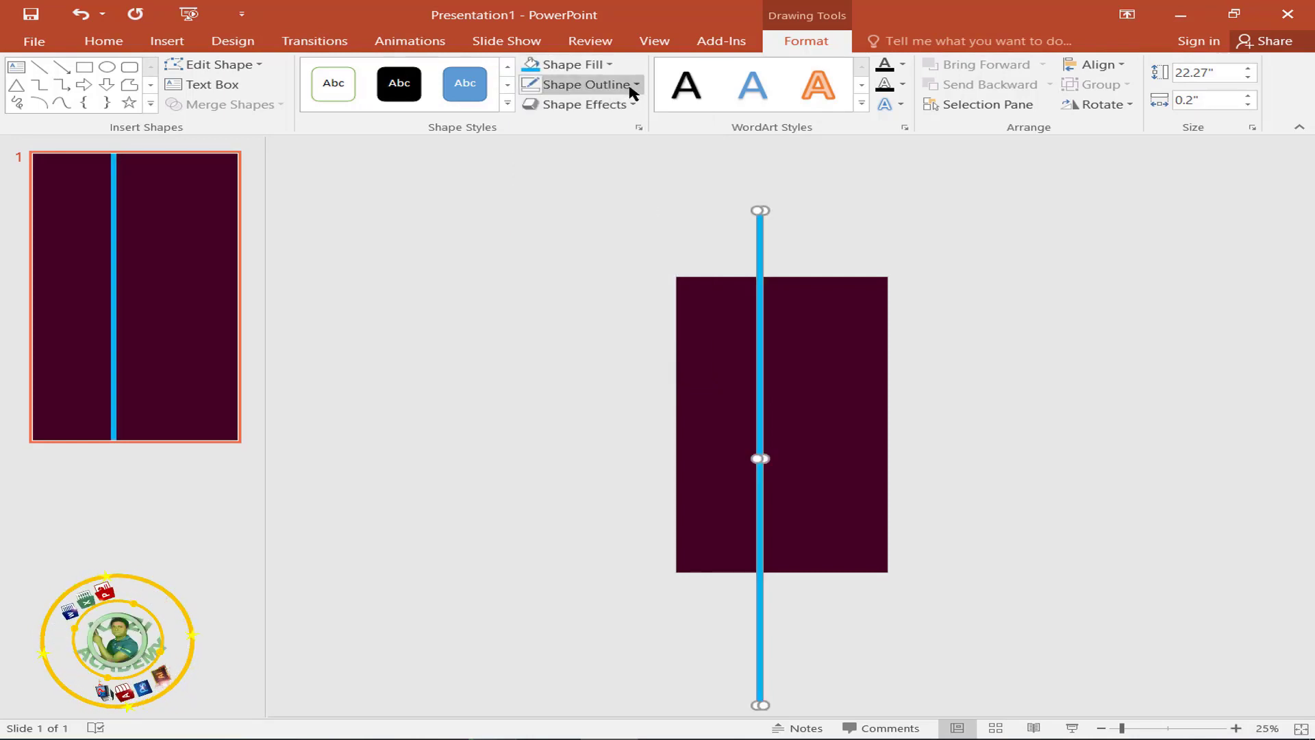
Step: Give the stripe a two-stop gradient fill from red to blue
left_click(639, 128)
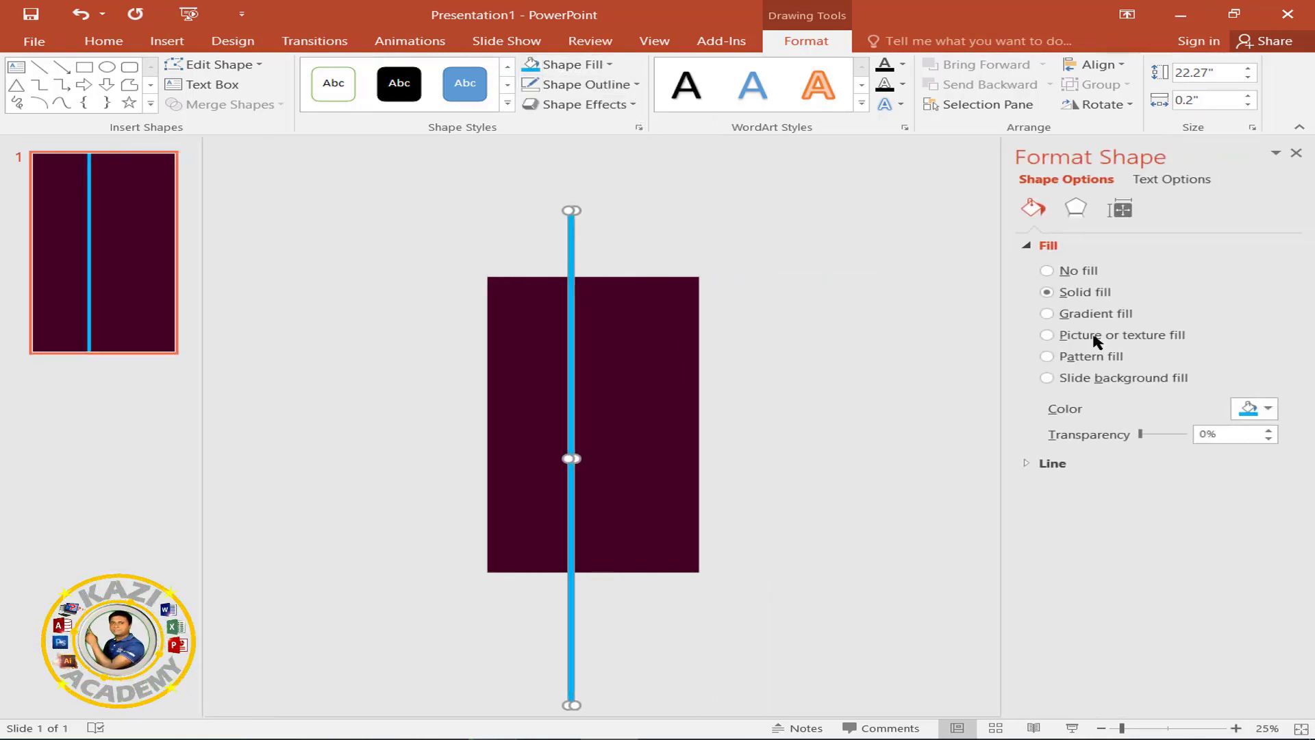
left_click(1048, 315)
left_click(1161, 530)
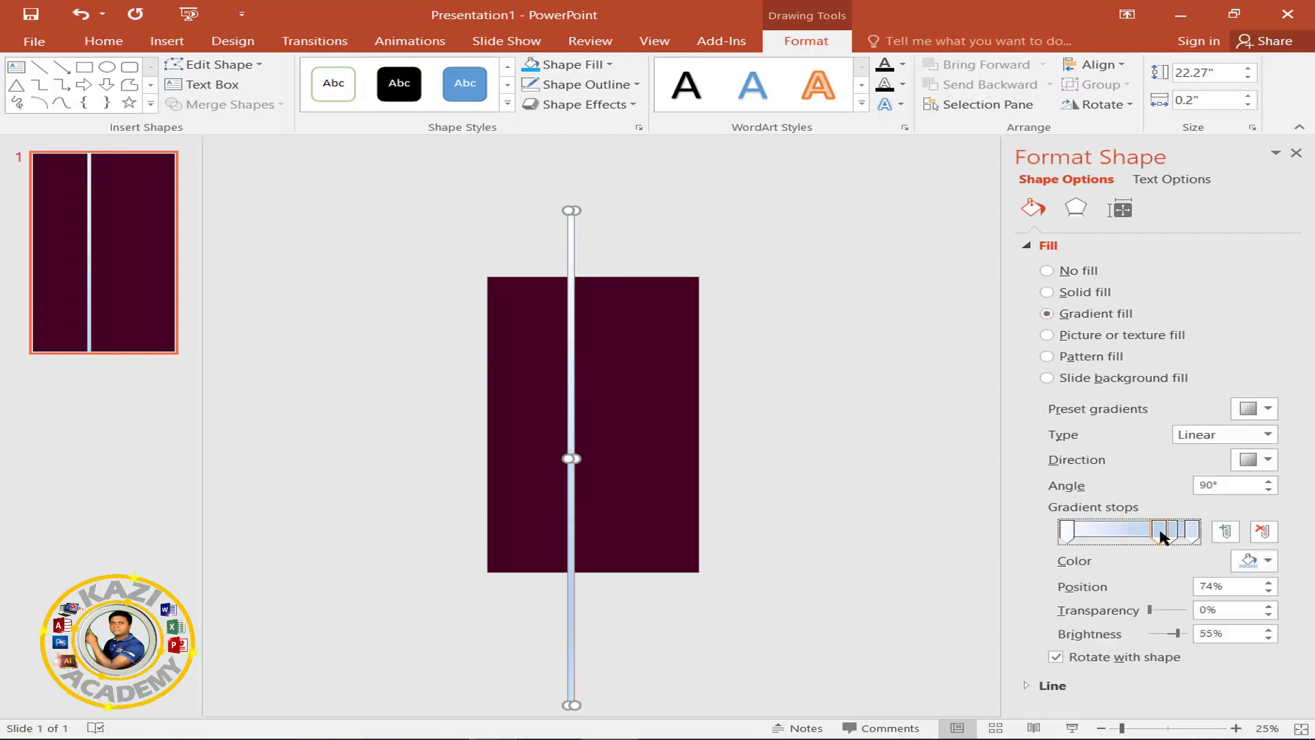
key("Delete")
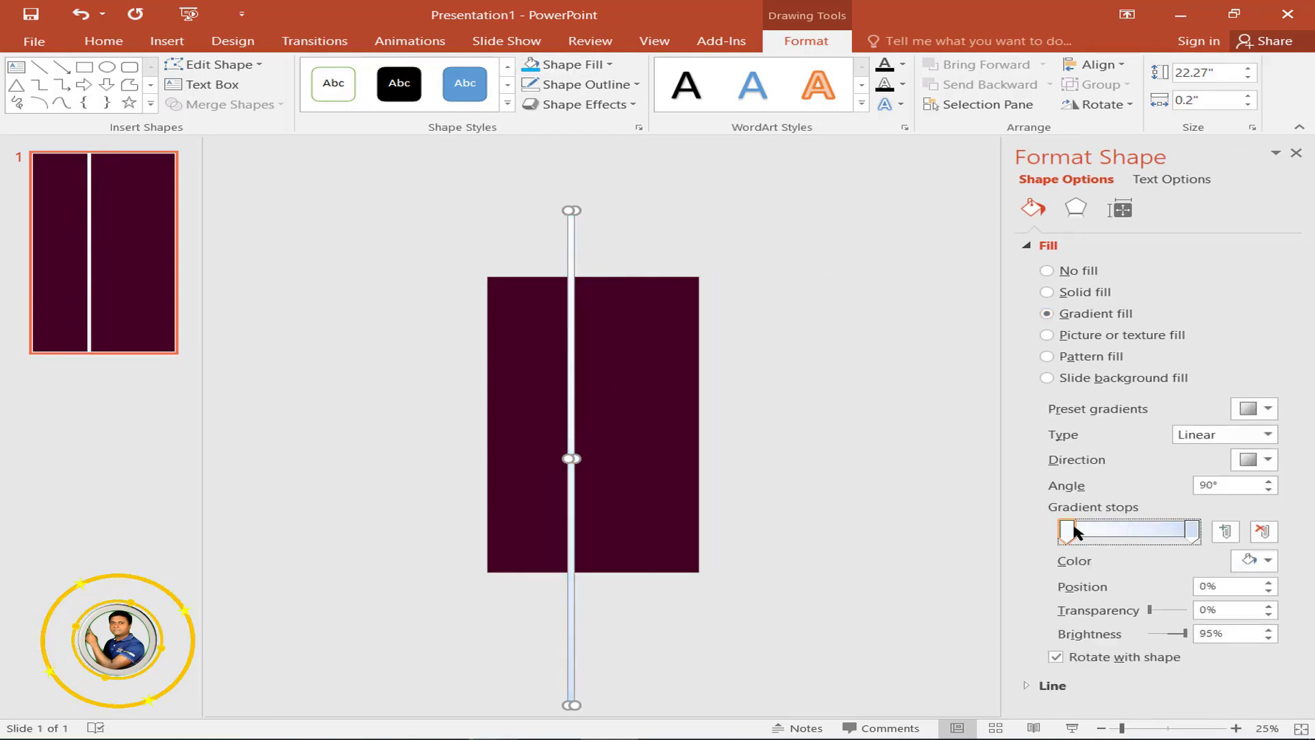
left_click(1255, 560)
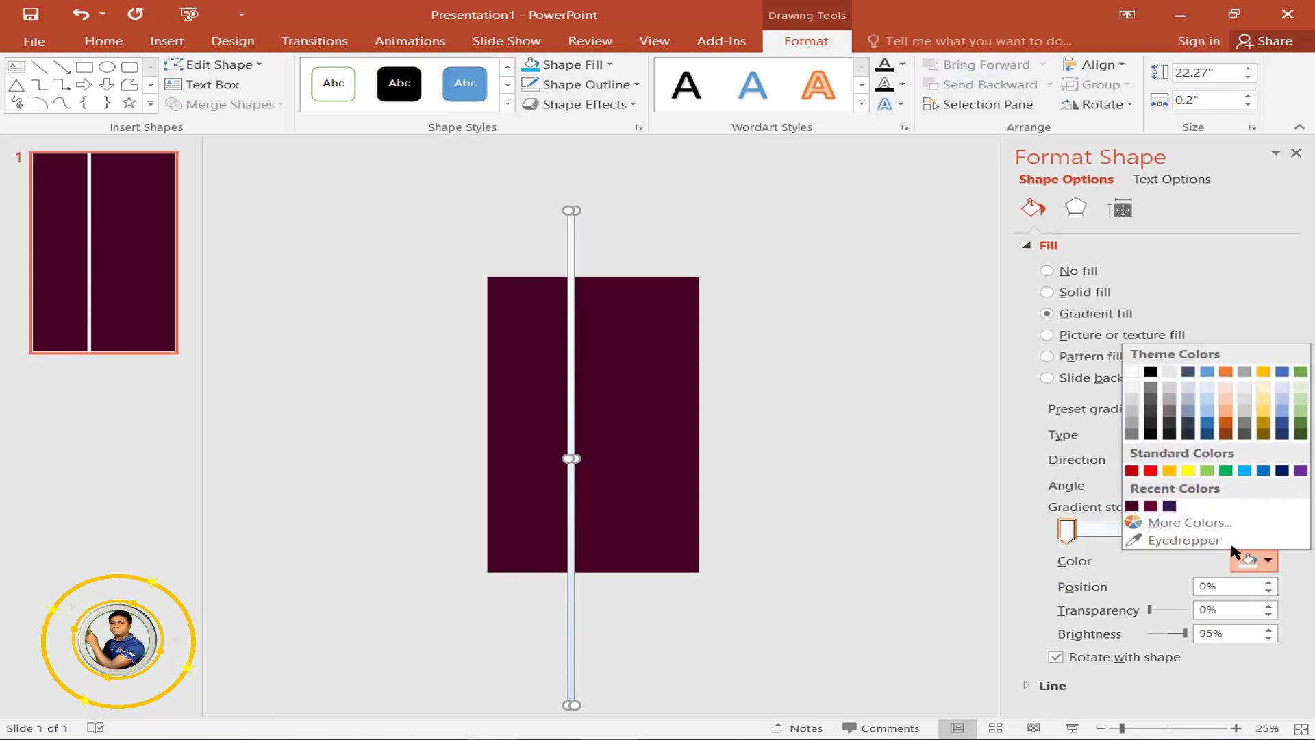
left_click(1150, 472)
left_click(1176, 541)
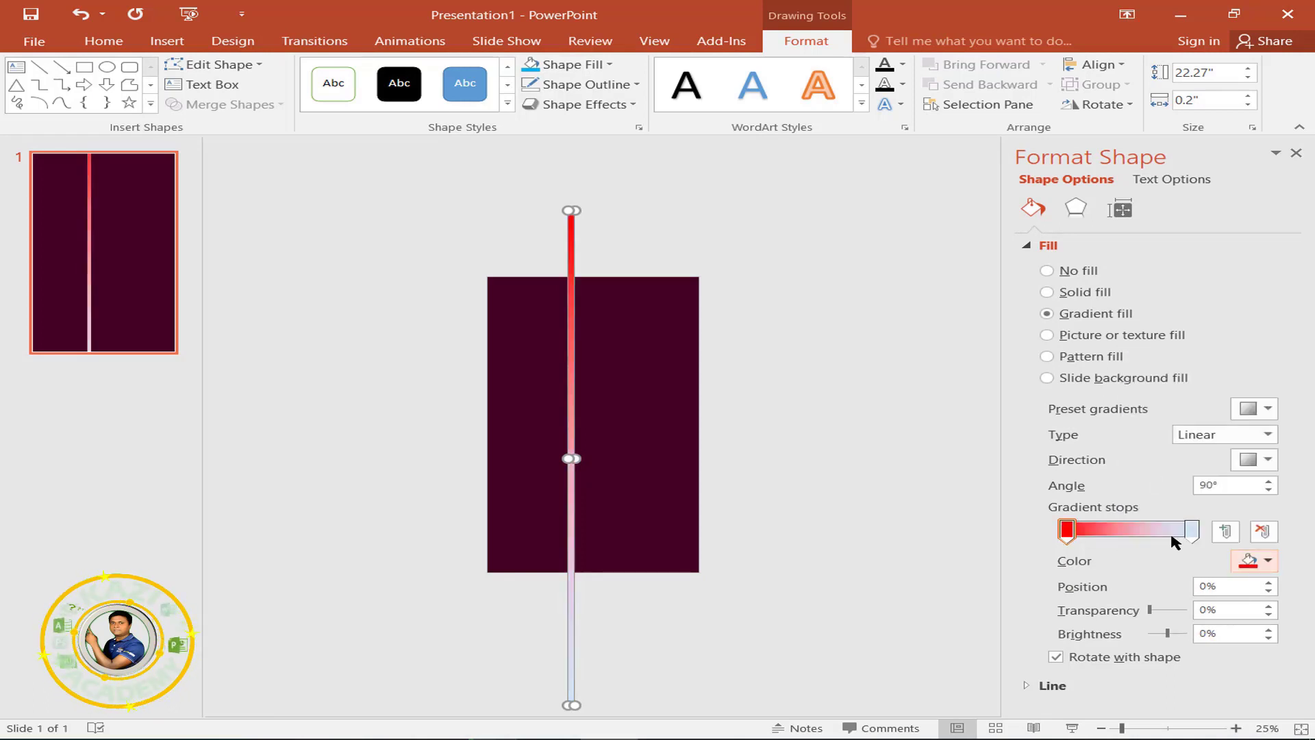
left_click(1267, 560)
left_click(1244, 472)
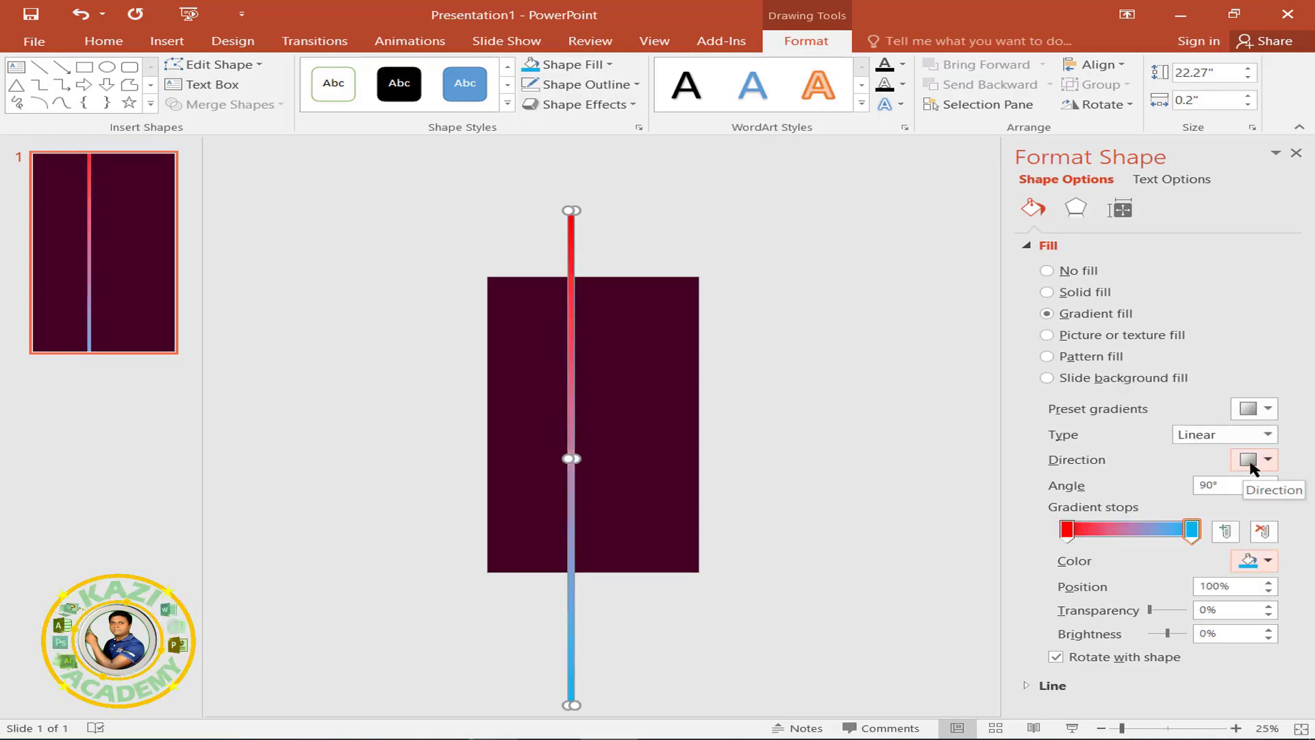
Step: Set the gradient to linear at 0° and add a red stop at 15%
left_click(1270, 459)
left_click(1243, 489)
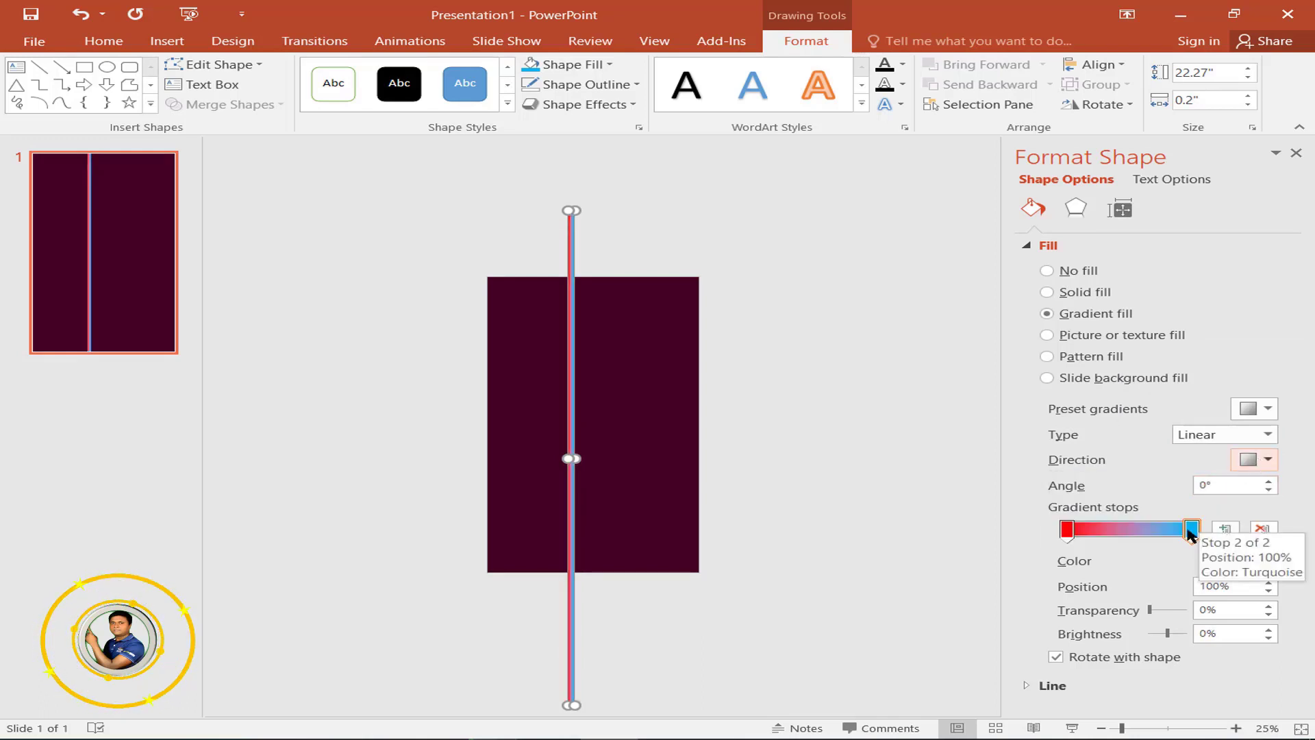
left_click(1086, 532)
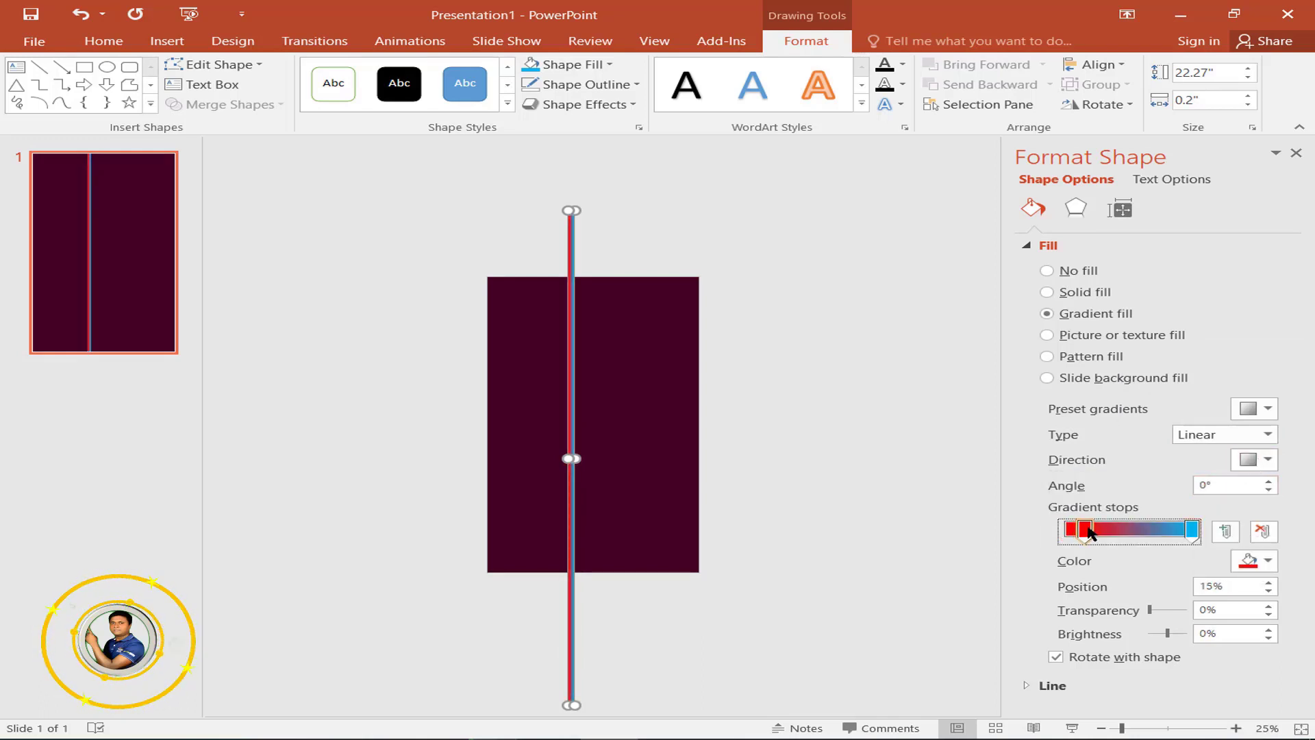
left_click(1296, 154)
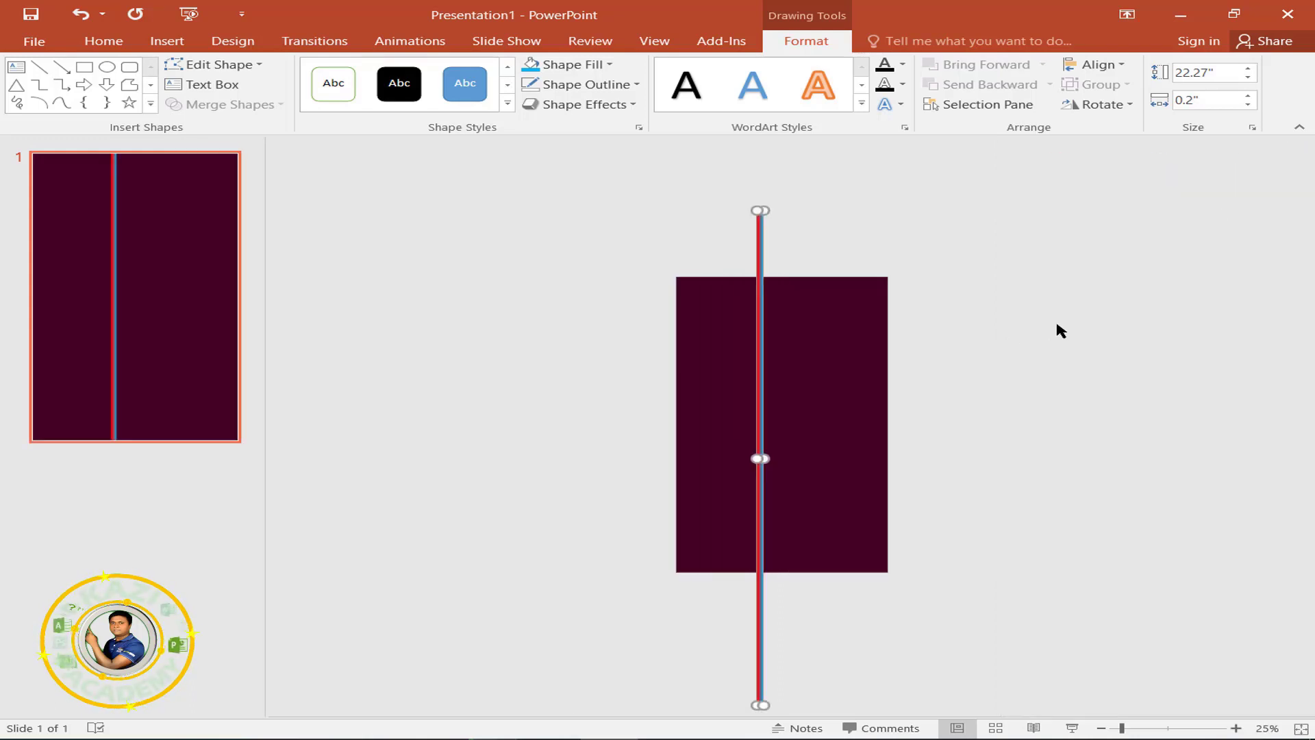
left_click(1060, 331)
Step: Centre the gradient line on the slide, rotate it diagonally, and move it up-left
left_click(762, 307)
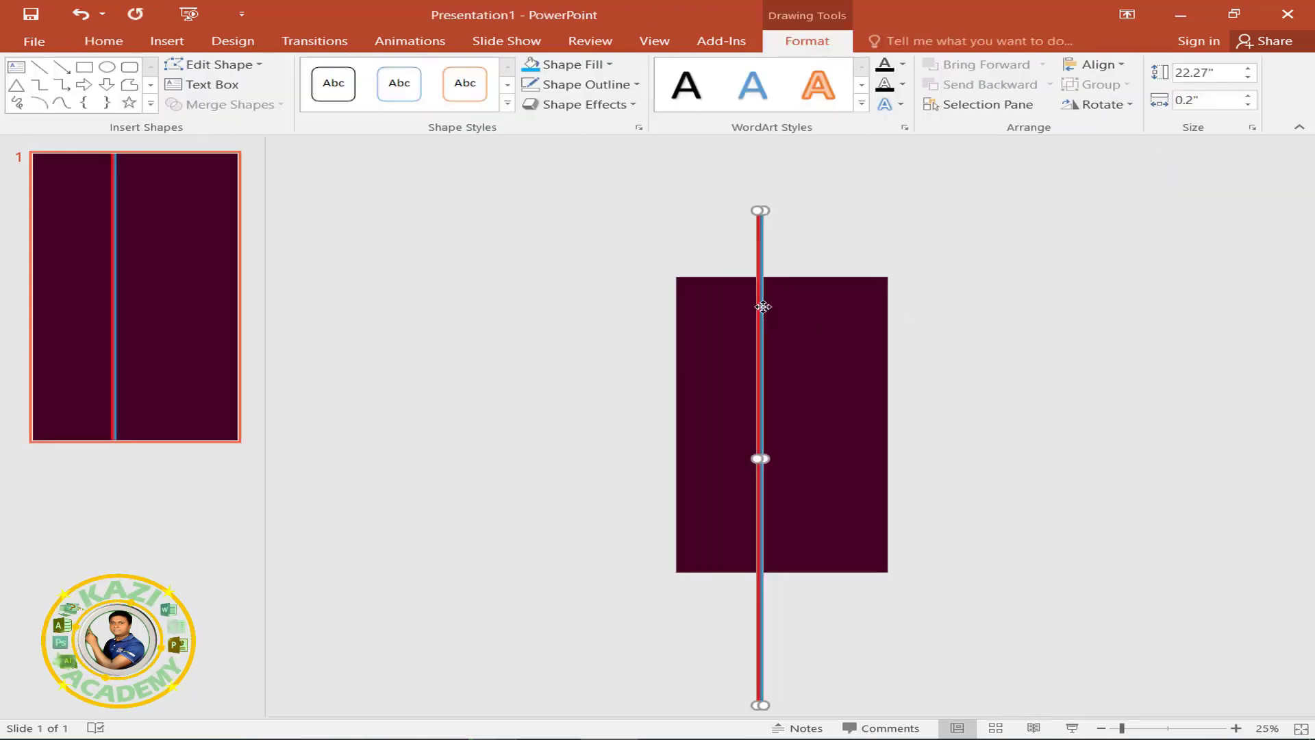
left_click(1094, 66)
left_click(1098, 109)
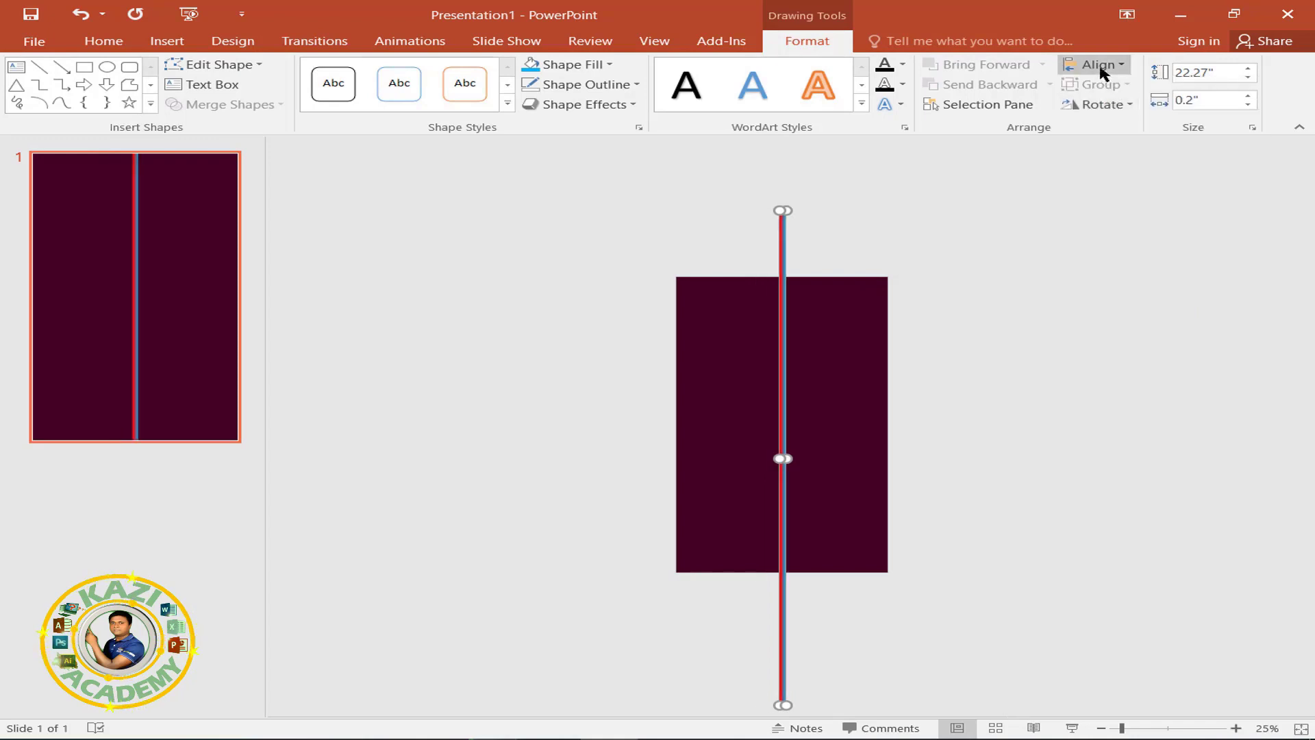
left_click(1098, 66)
left_click(1128, 180)
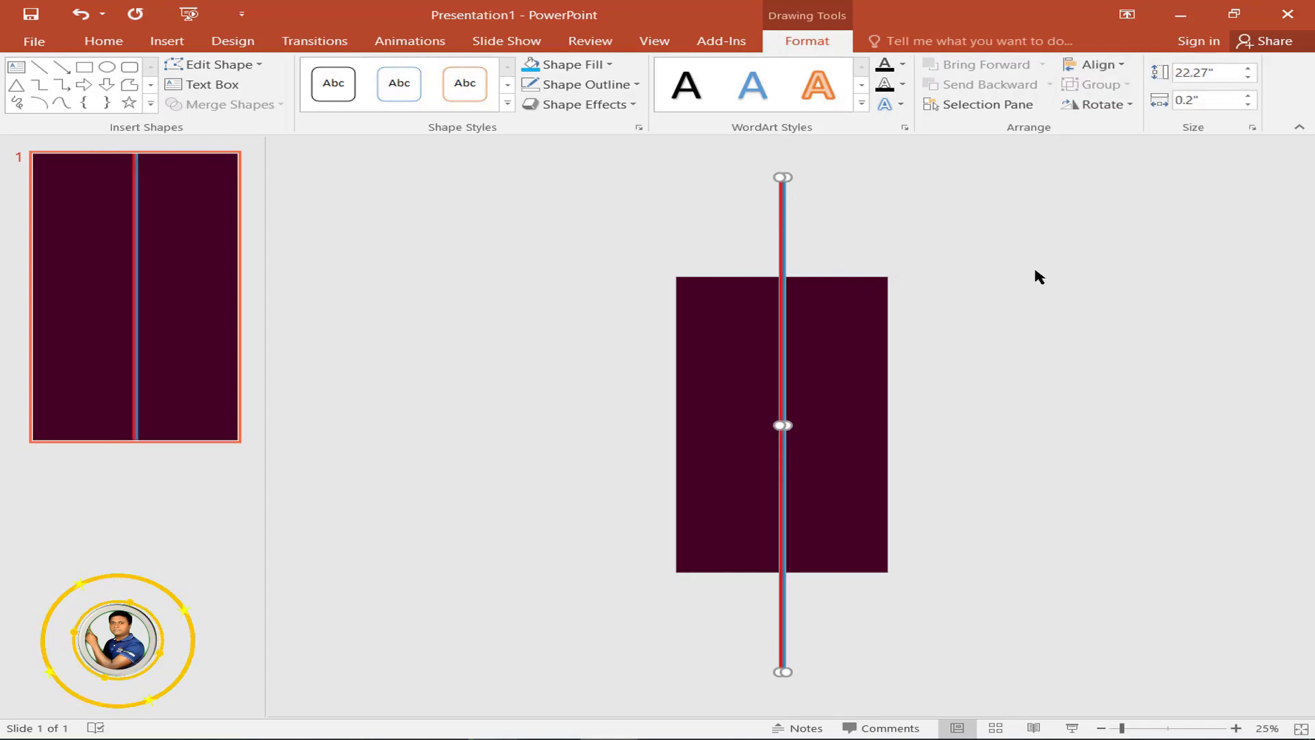
key("alt+Right")
key("alt+Right")
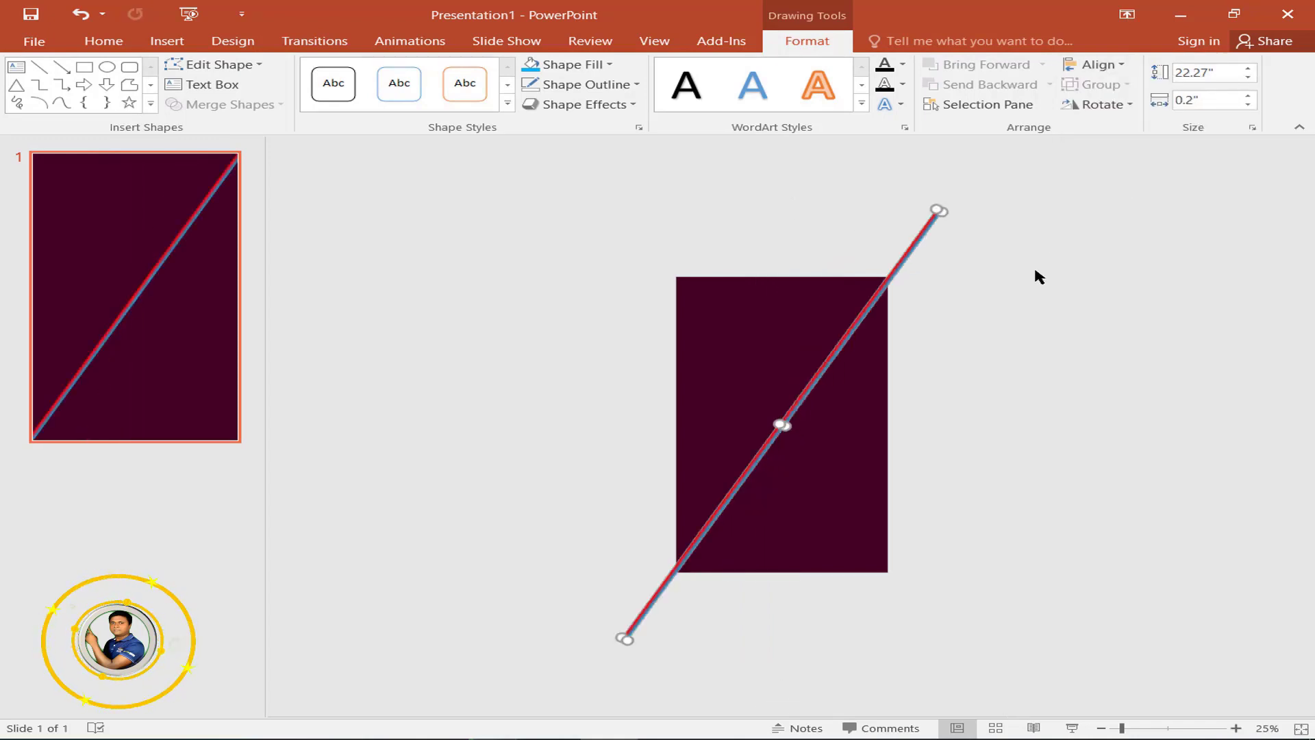
key("alt+Right")
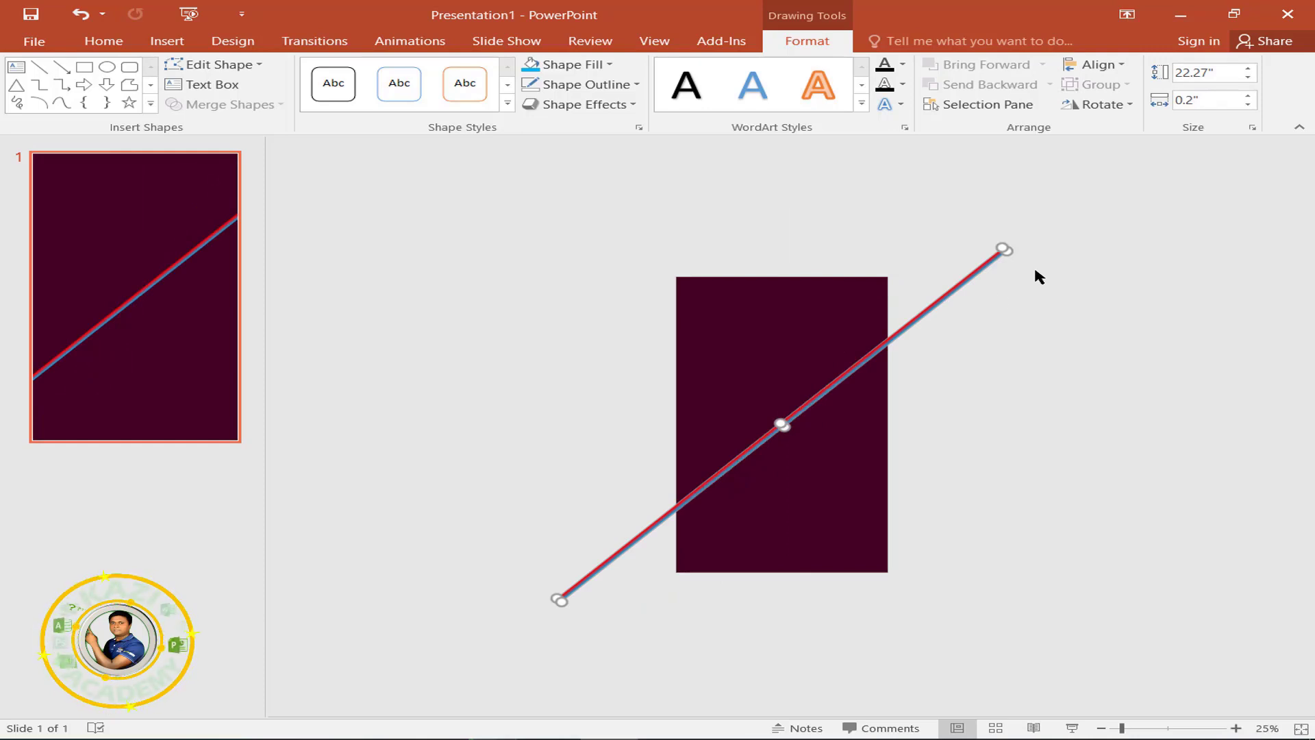
left_click_drag(843, 367, 736, 271)
Step: Duplicate the diagonal line repeatedly into evenly spaced parallel stripes
key("ctrl+d")
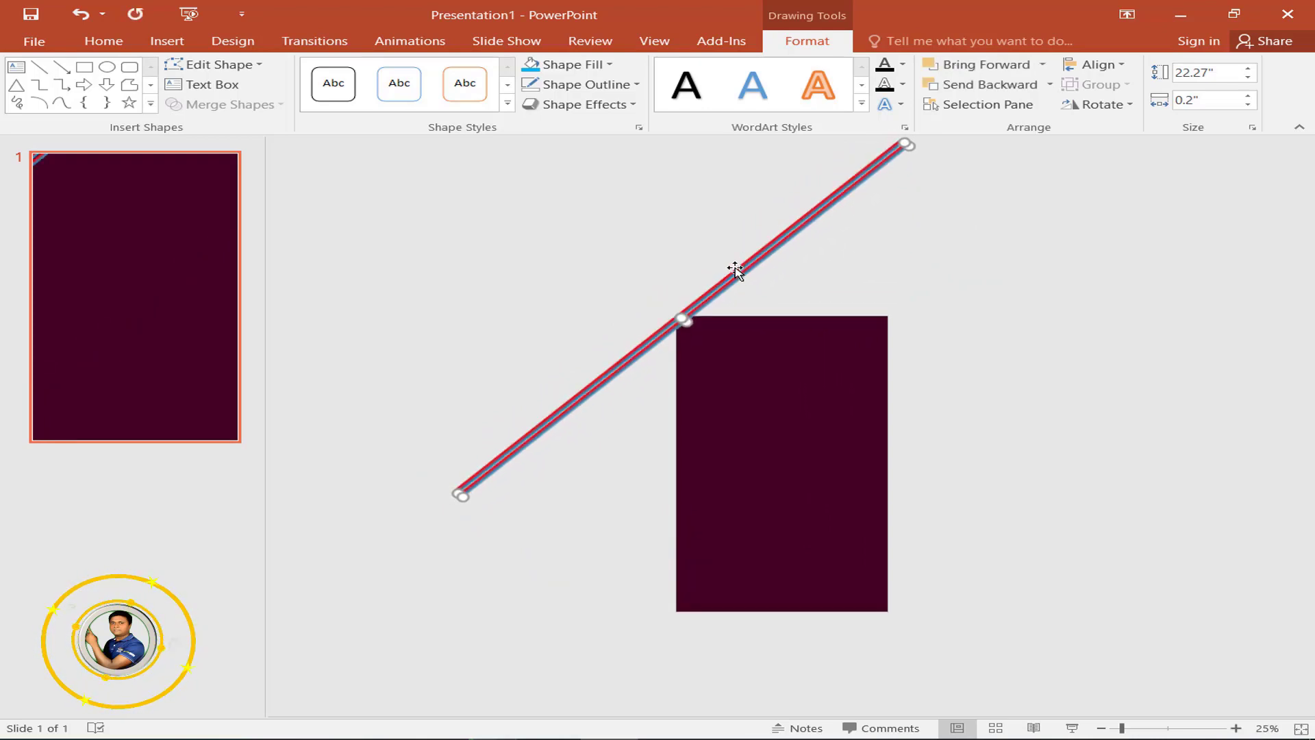
key("Right")
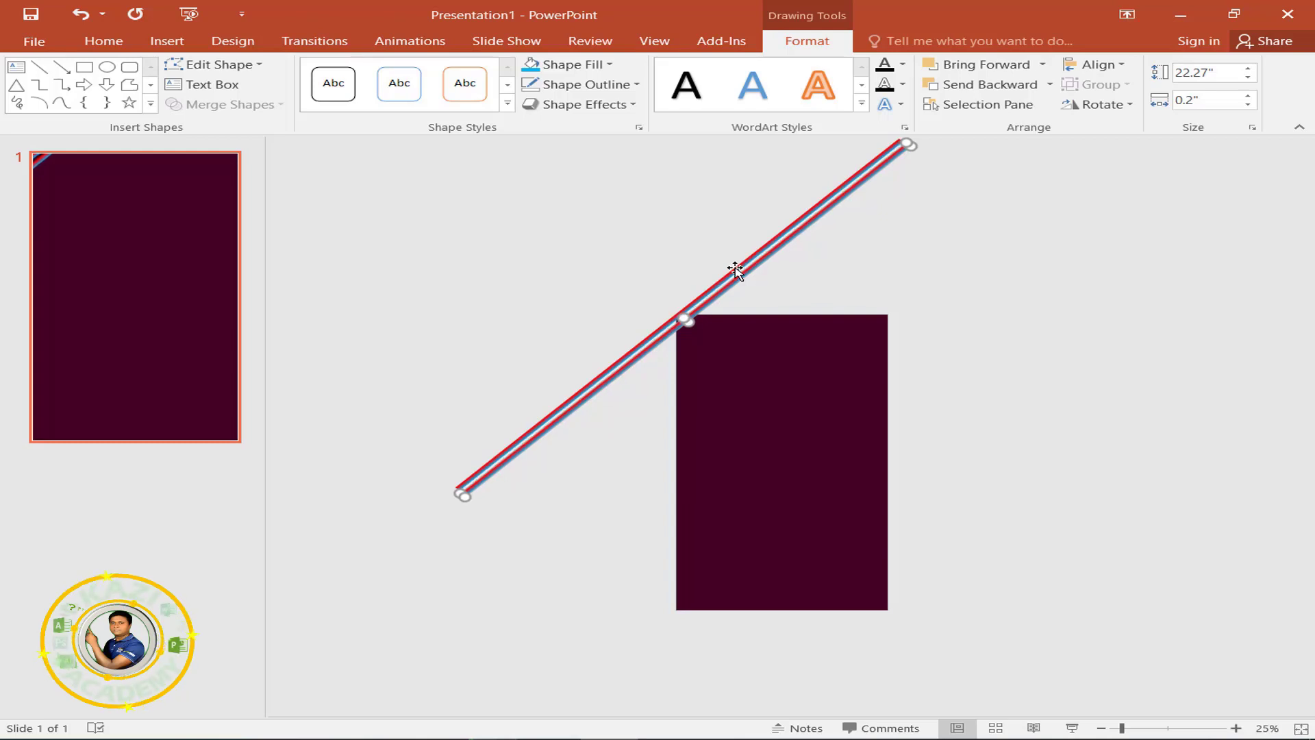
key("ctrl+d")
key("ctrl+d")
key("ctrl+d")
key("ctrl+d")
key("ctrl+d")
key("ctrl+d")
key("ctrl+d")
key("ctrl+d")
key("ctrl+d")
key("ctrl+d")
key("ctrl+d")
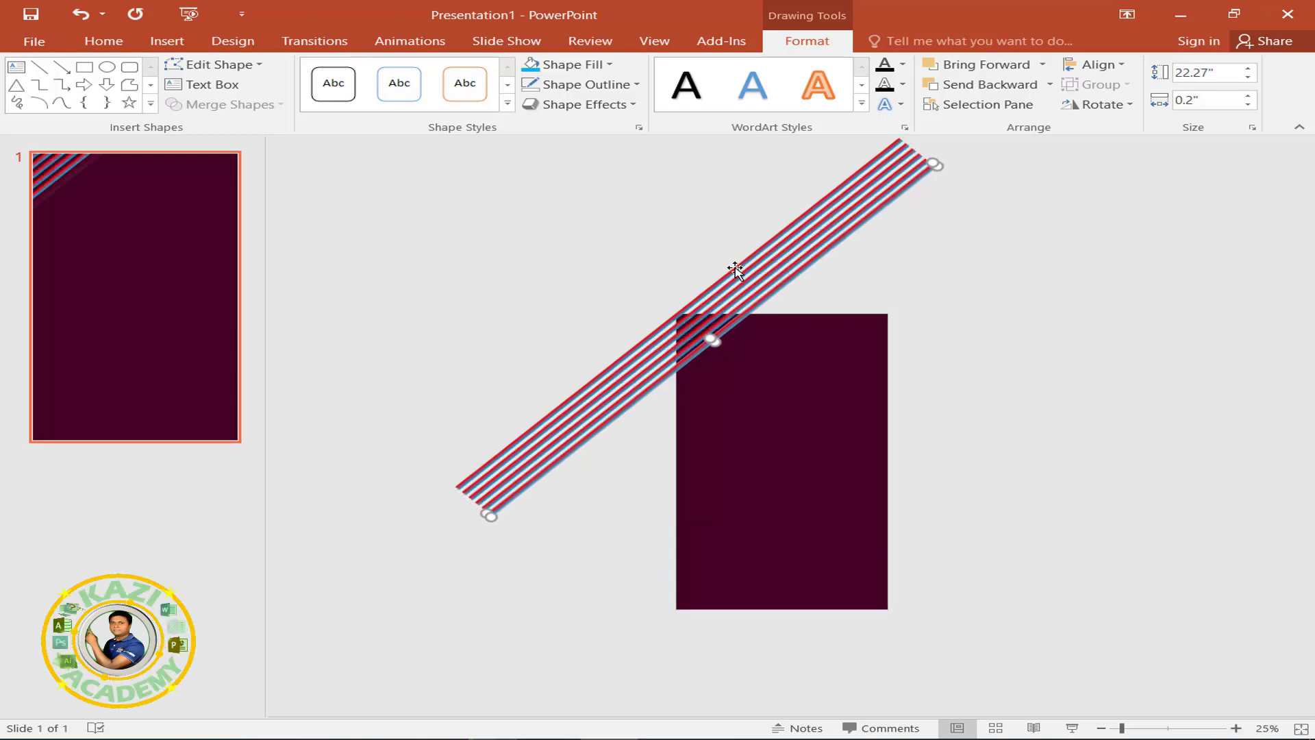
key("ctrl+d")
key("ctrl+d")
key("ctrl+d")
key("ctrl+d")
key("ctrl+d")
key("ctrl+d")
key("ctrl+d")
key("ctrl+d")
key("ctrl+d")
key("ctrl+d")
key("ctrl+d")
key("ctrl+d")
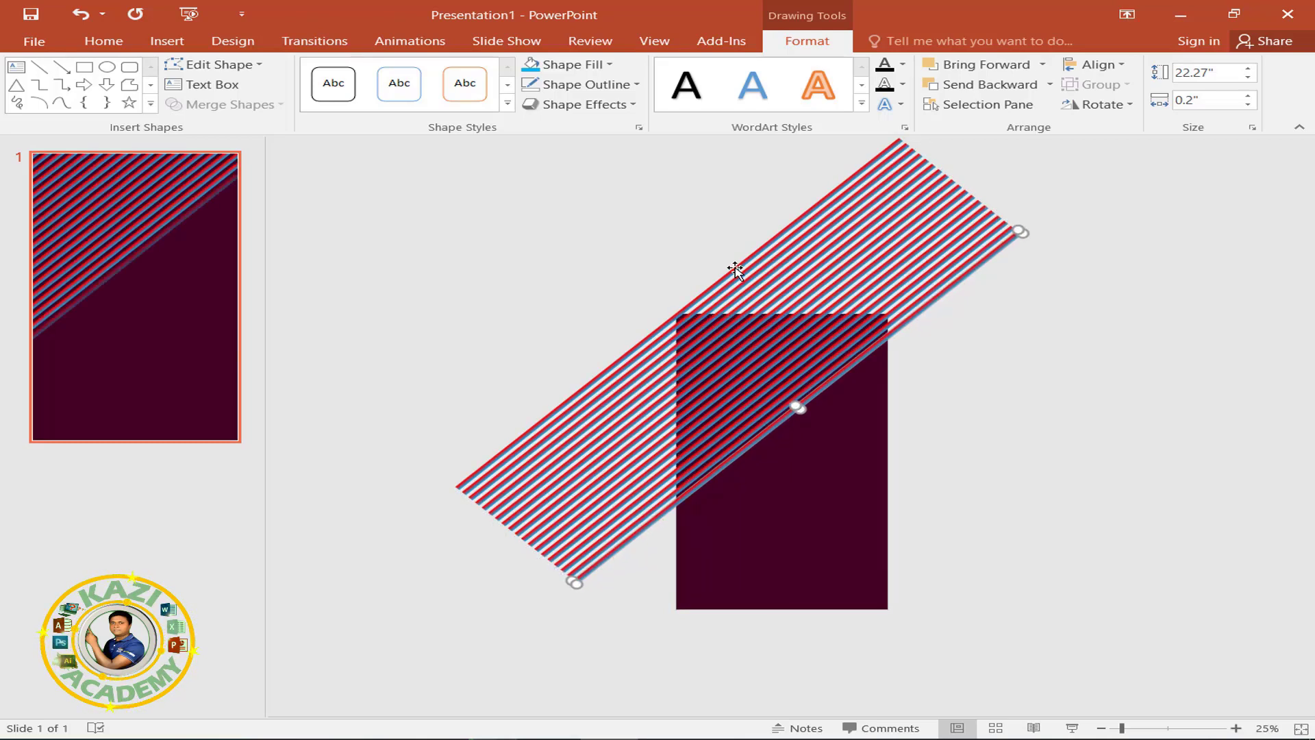
key("ctrl+d")
key("ctrl+d")
key("ctrl+d")
key("ctrl+d")
key("ctrl+d")
key("ctrl+d")
key("ctrl+d")
key("ctrl+d")
key("ctrl+d")
key("ctrl+d")
key("ctrl+d")
key("ctrl+d")
key("ctrl+d")
key("ctrl+d")
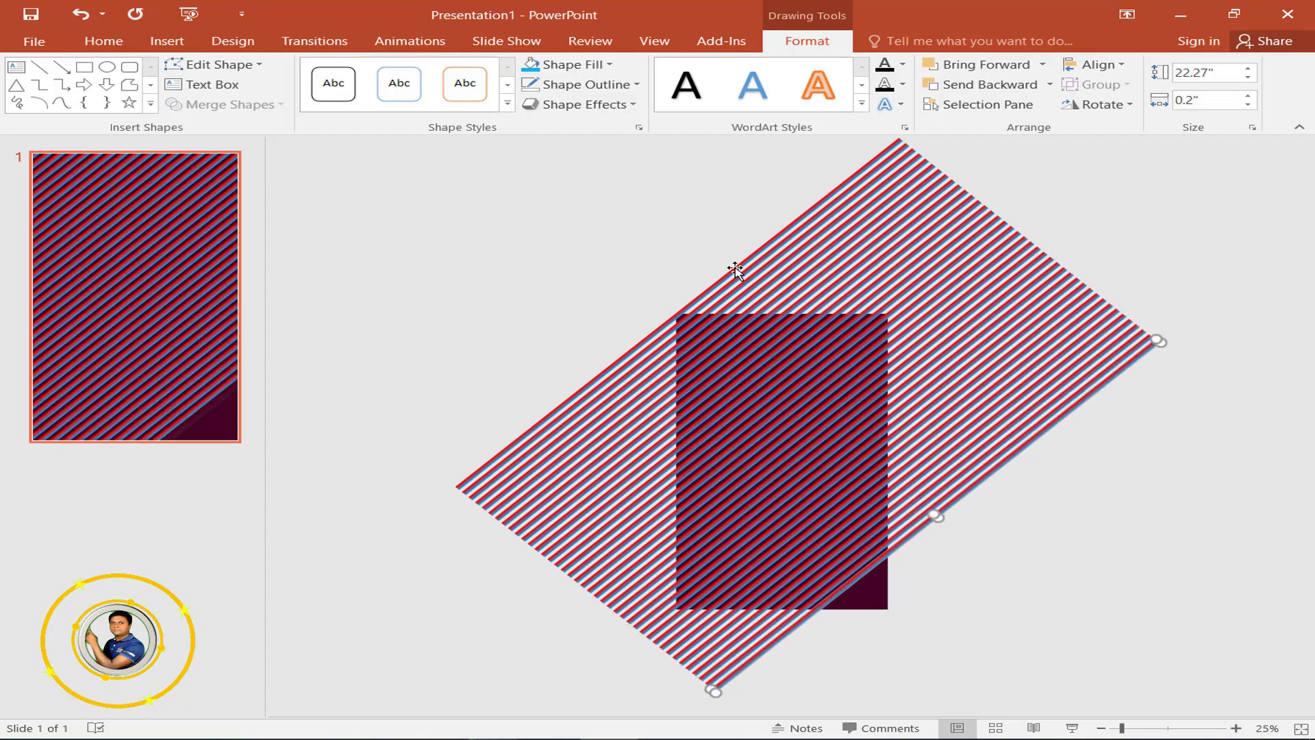
key("ctrl+d")
key("ctrl+d")
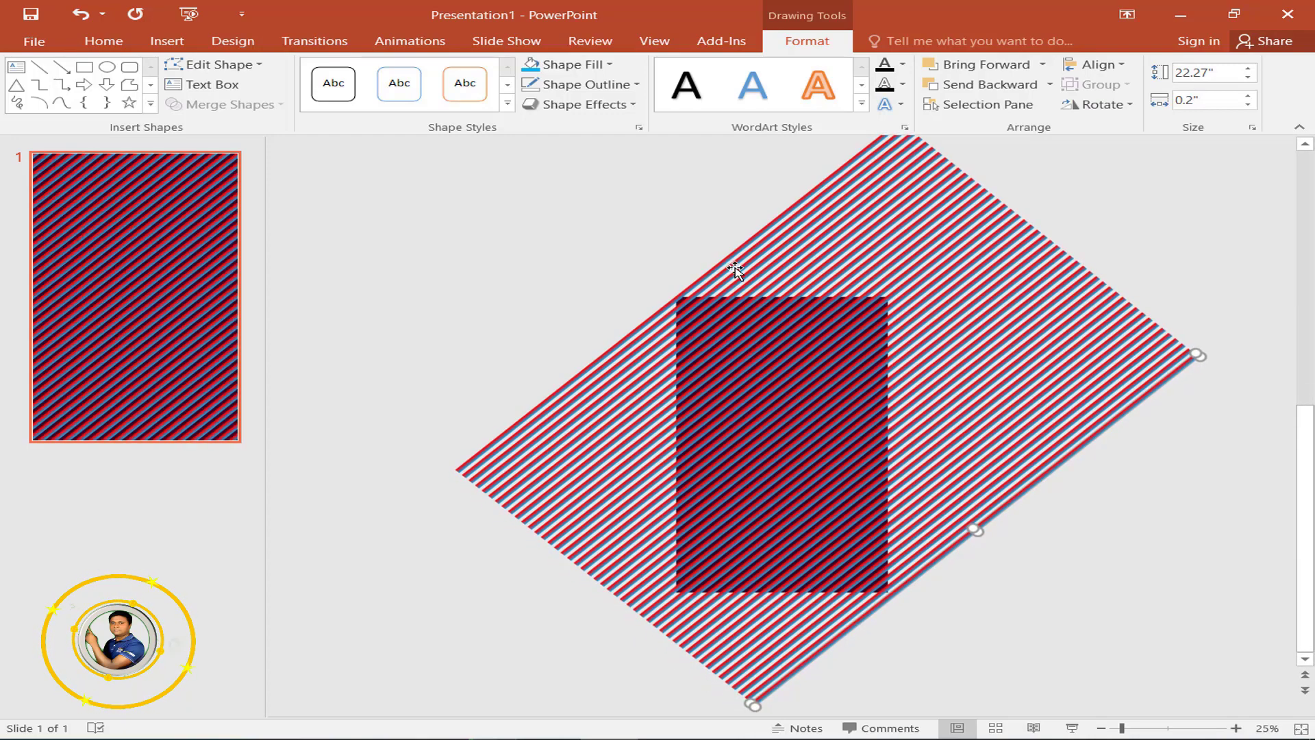
Step: Group all the stripes into one shape and move the group up and left
key("ctrl+a")
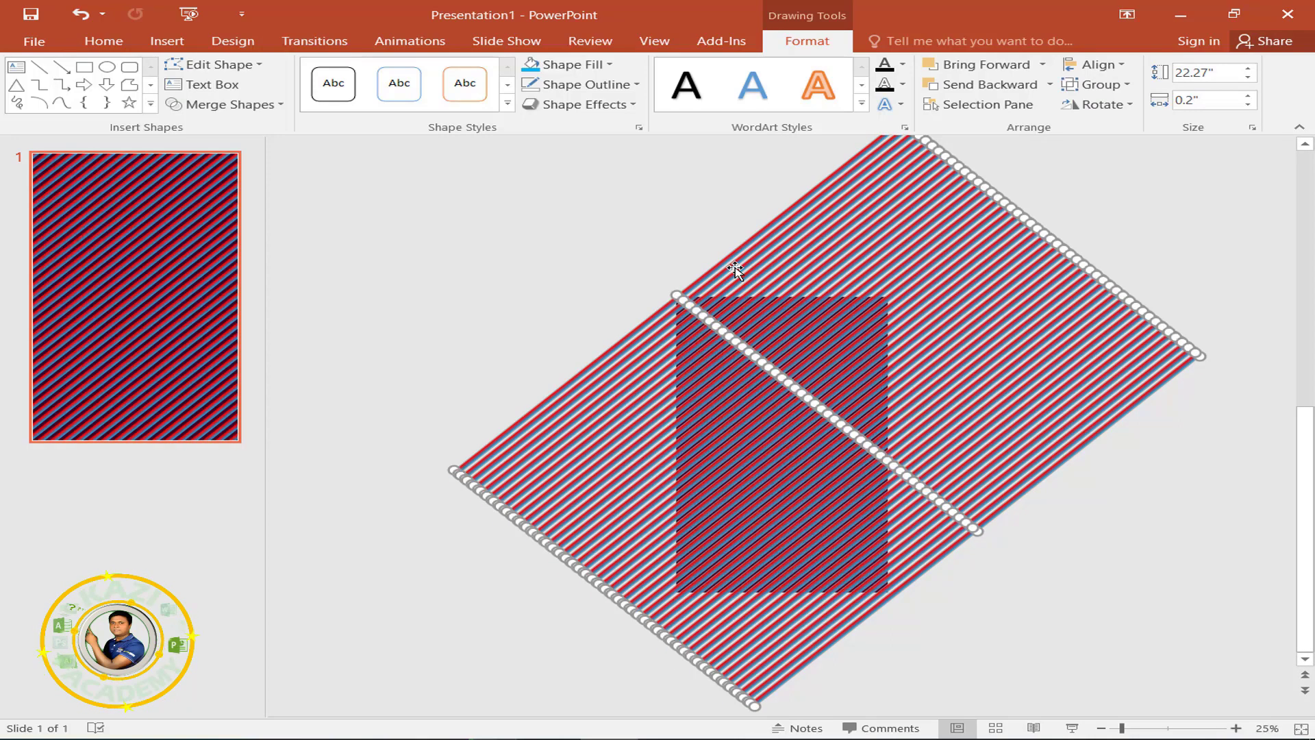
left_click(1096, 85)
left_click(1111, 107)
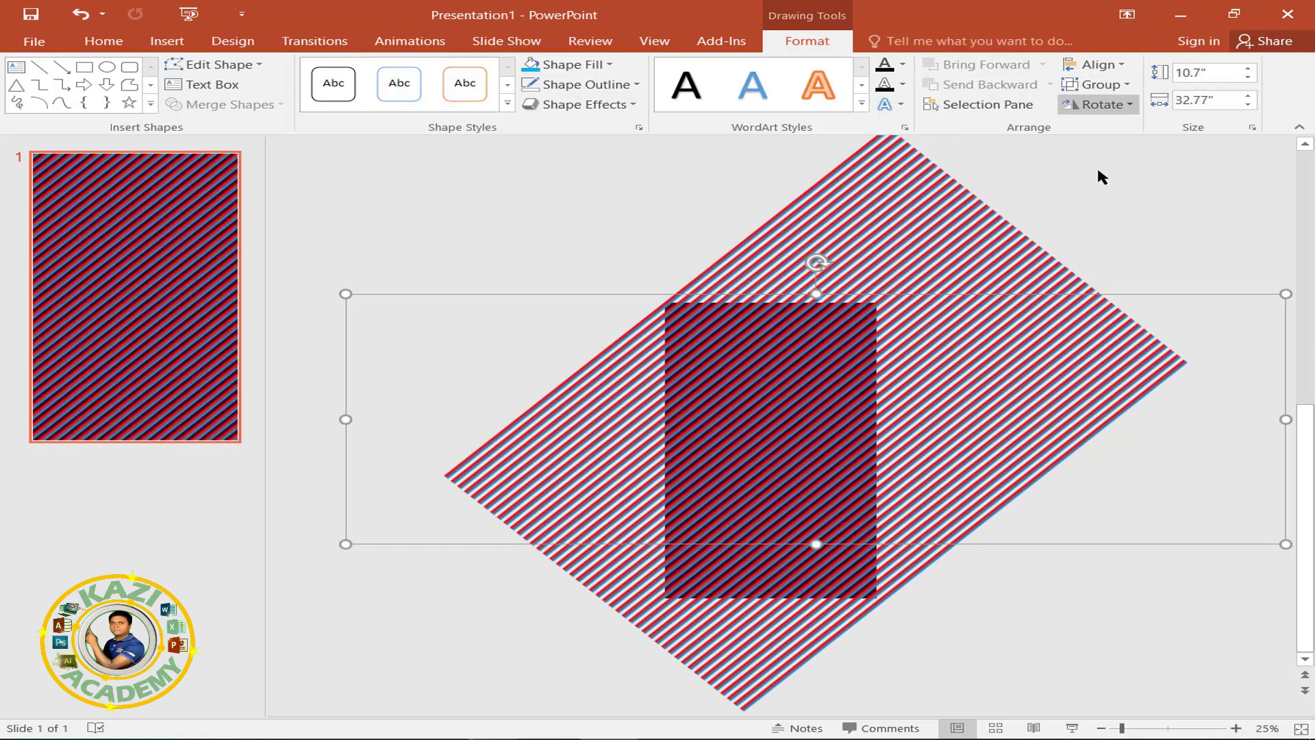
left_click_drag(1017, 464, 885, 280)
Step: Draw a rectangle over the upper slide with no outline
left_click(1059, 528)
left_click(175, 42)
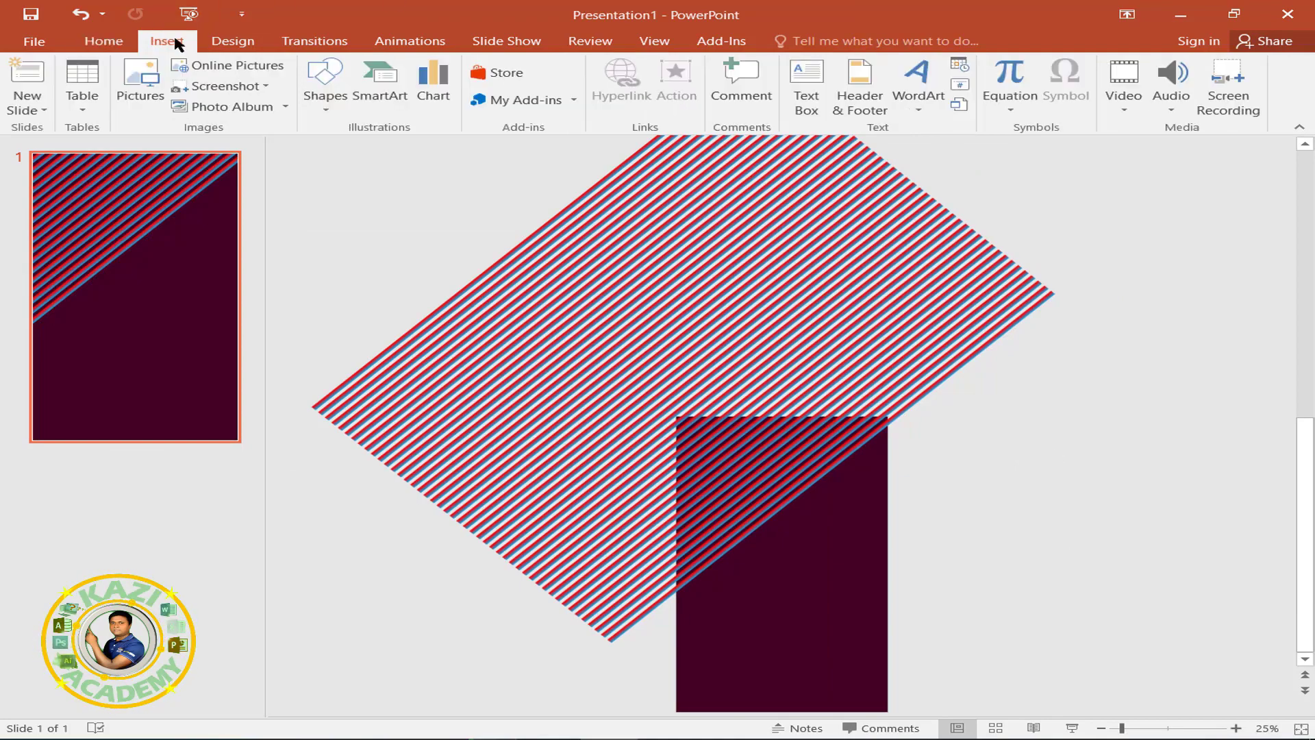
left_click(325, 86)
left_click(381, 153)
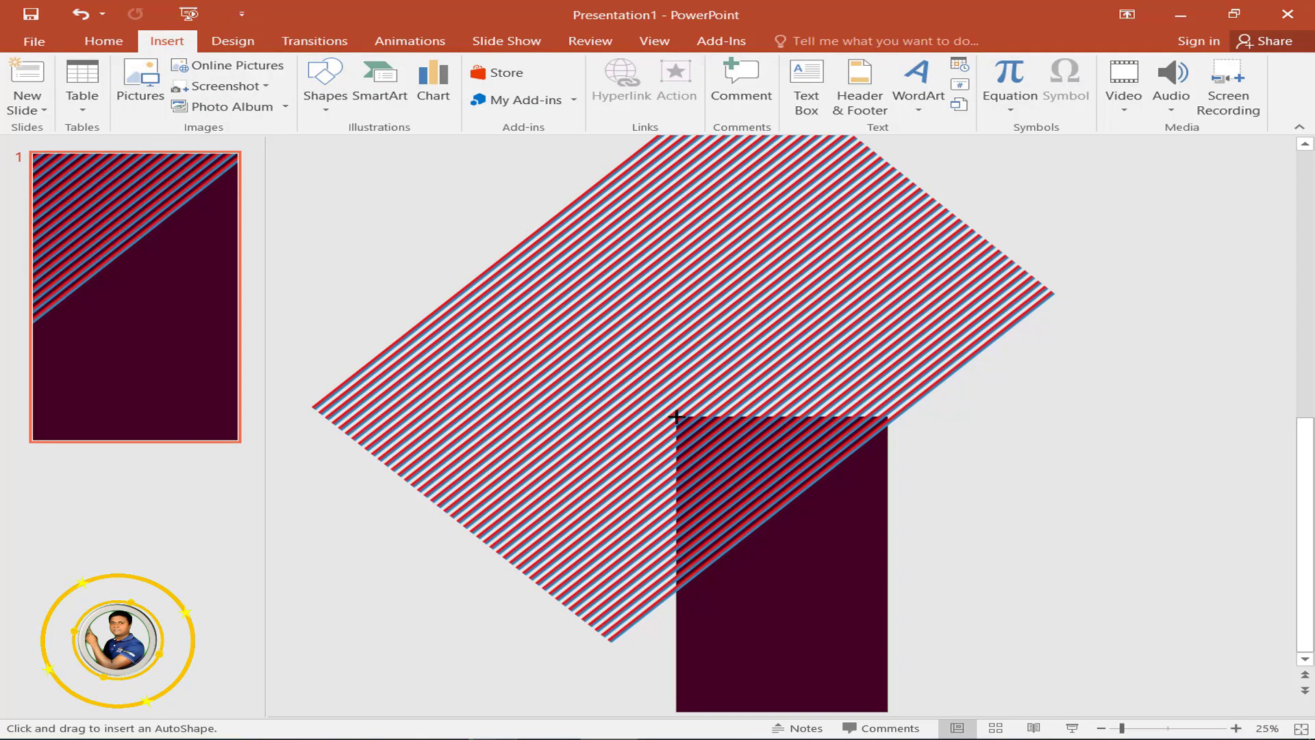
left_click_drag(676, 415, 889, 581)
left_click(606, 83)
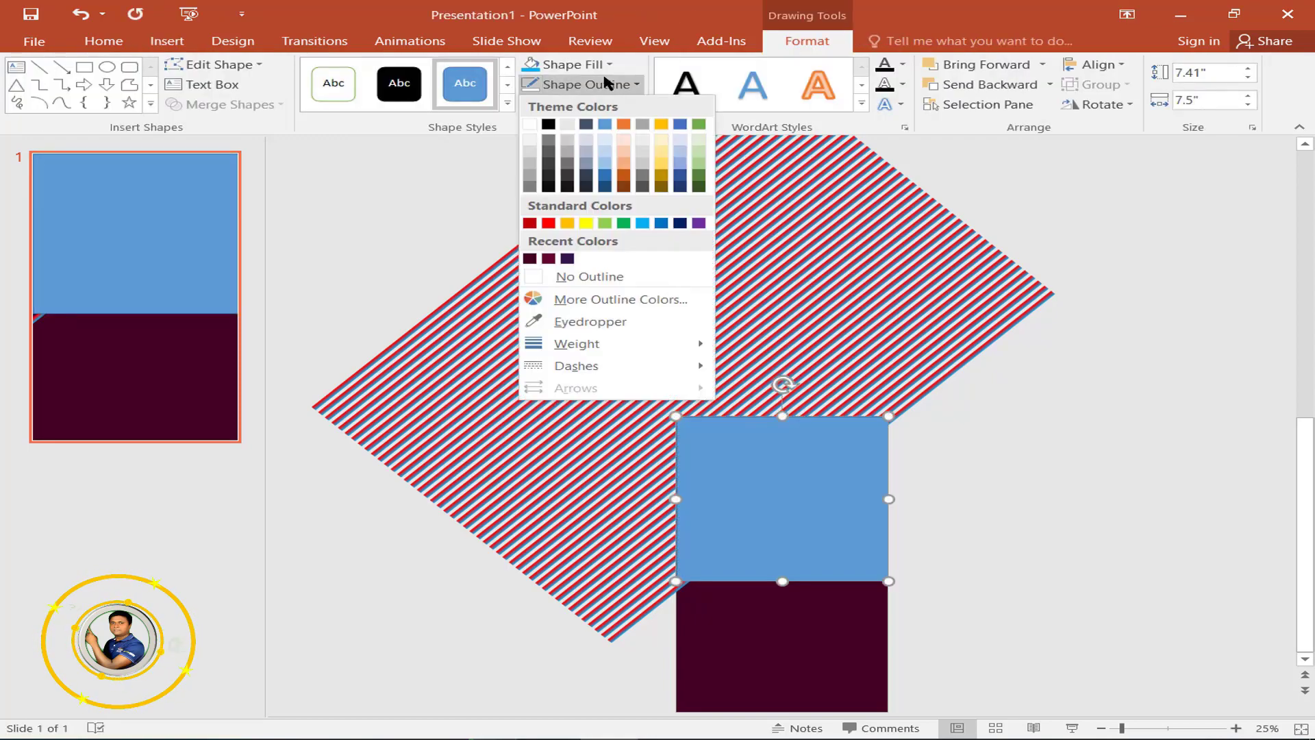
left_click(579, 276)
Step: Fill the rectangle dark maroon at 79% transparency
left_click(601, 66)
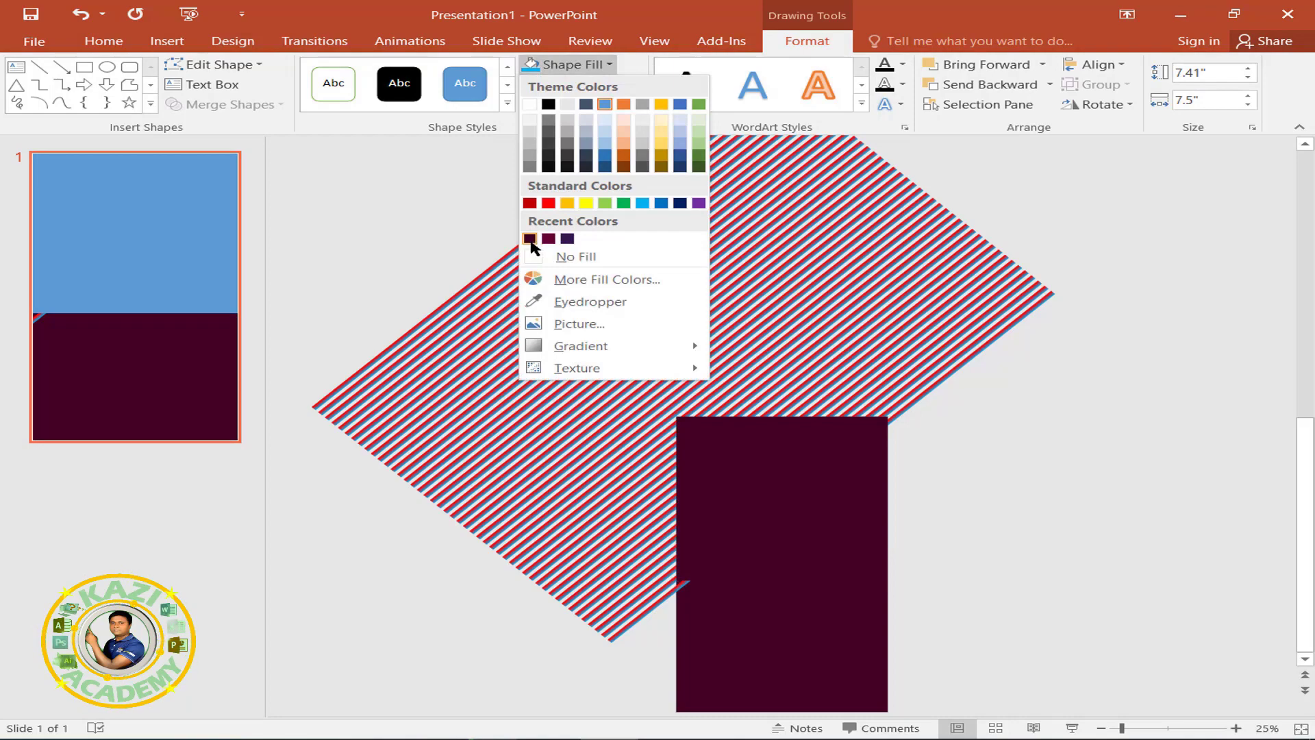
left_click(530, 239)
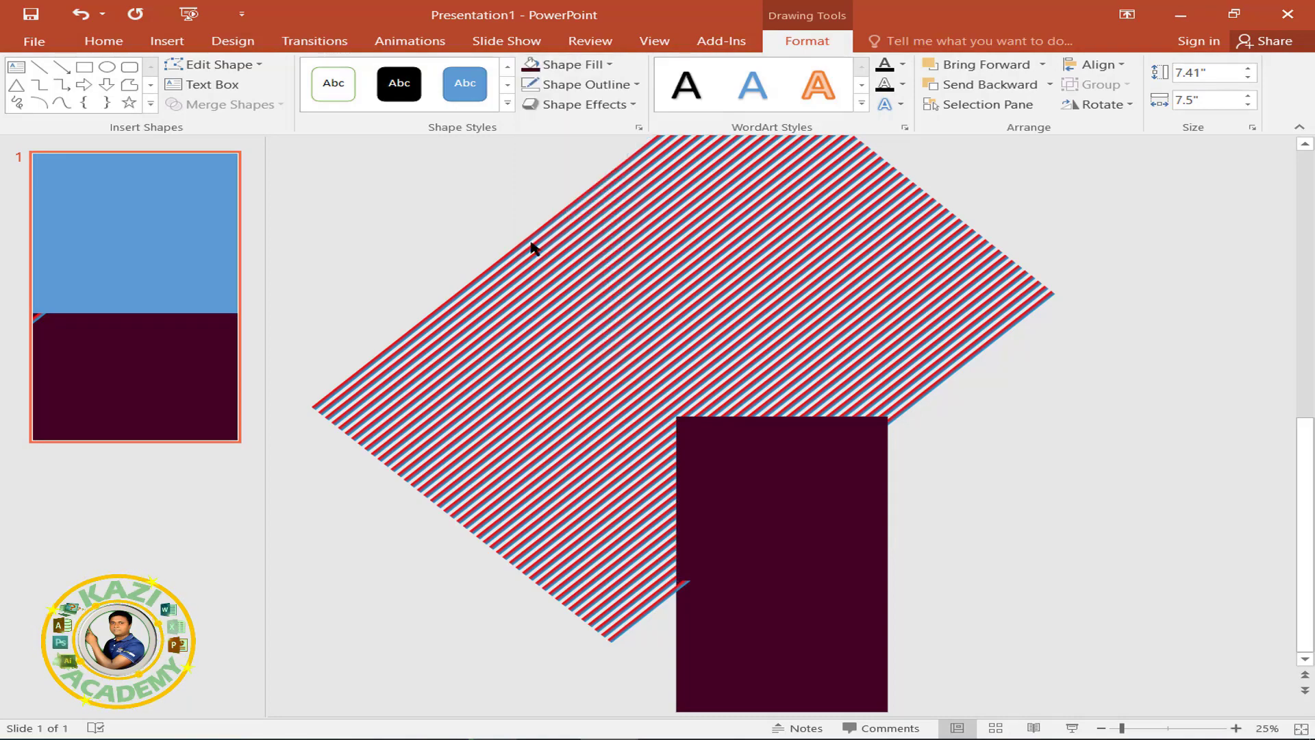
left_click(639, 129)
left_click_drag(1142, 432, 1179, 440)
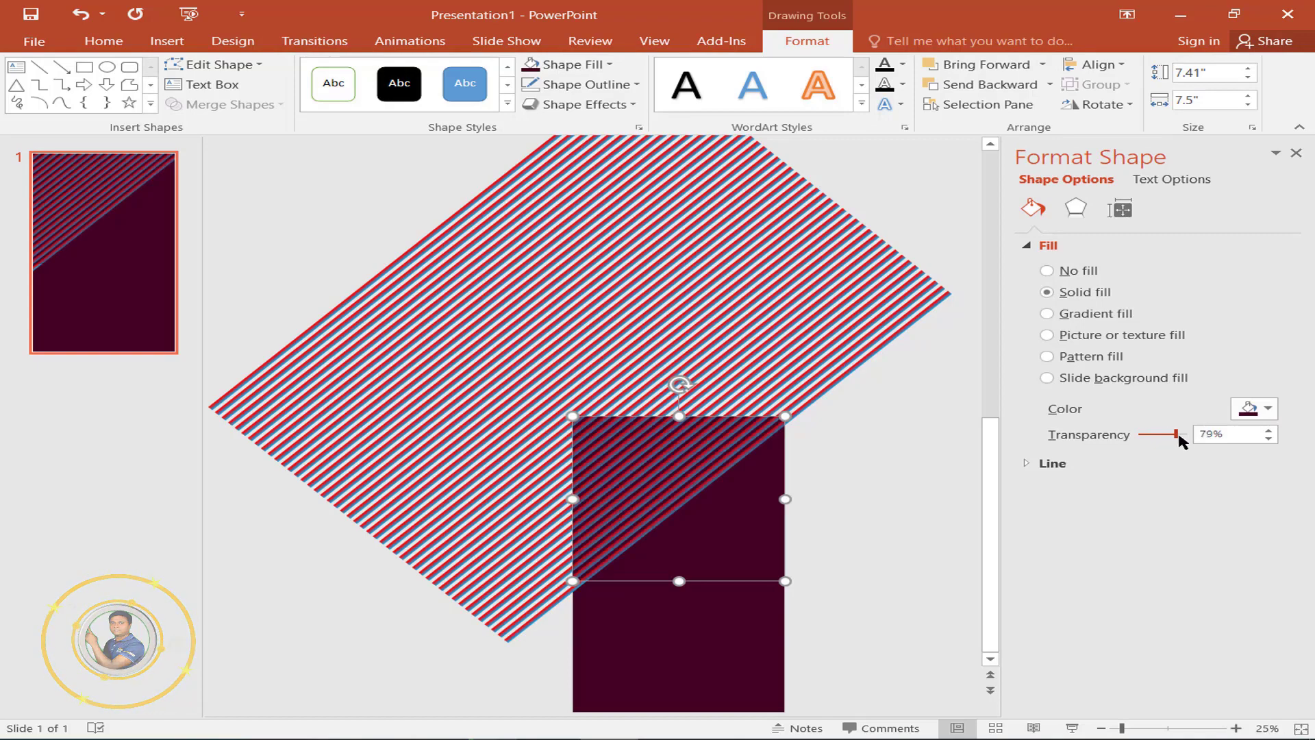
left_click(1294, 155)
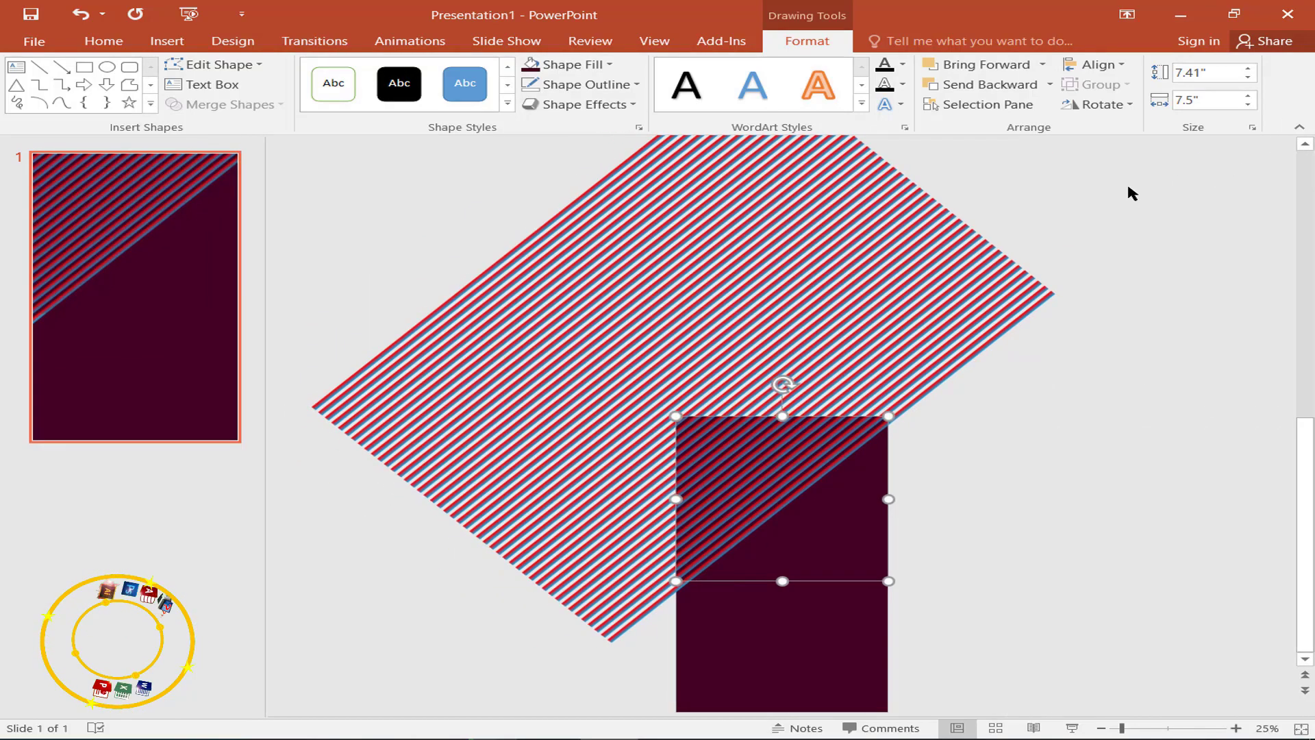
left_click(1061, 367)
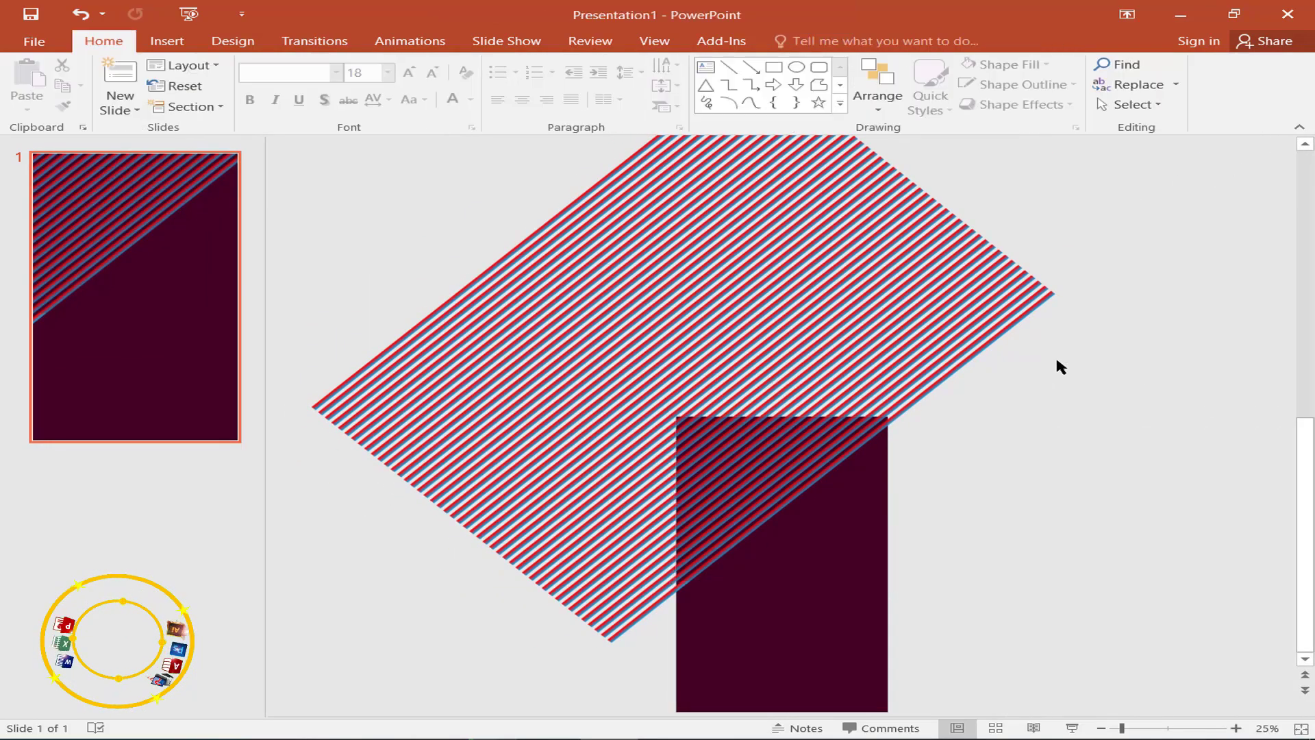
Step: Draw an ellipse across the lower slide area and position it
left_click(168, 41)
left_click(325, 89)
left_click(315, 200)
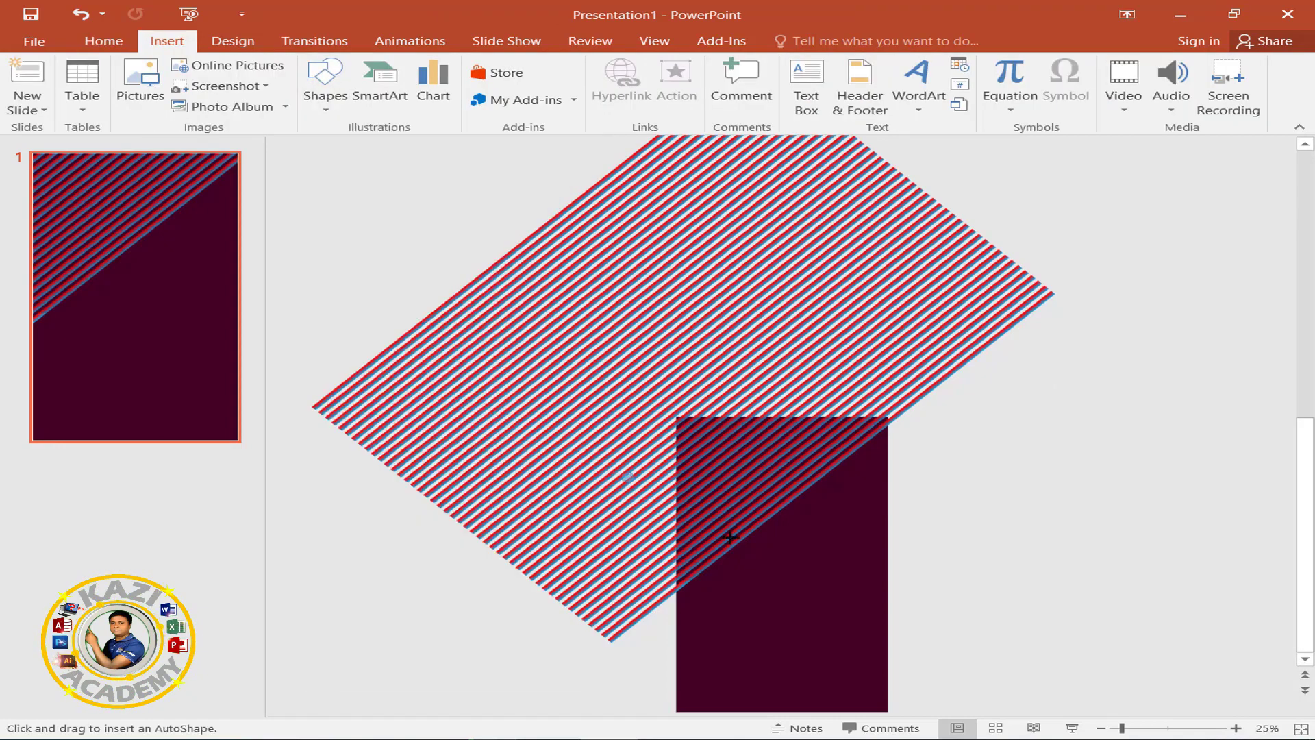
left_click_drag(729, 538, 1068, 630)
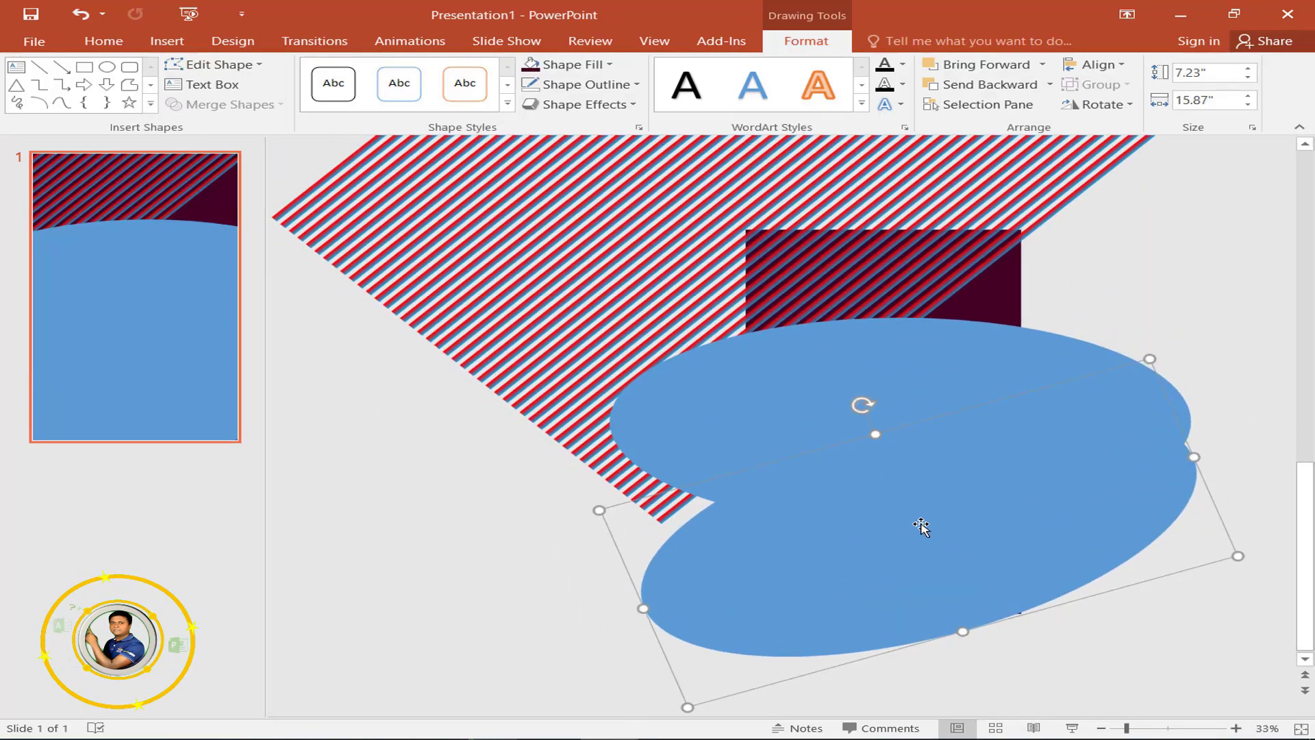
left_click_drag(921, 526, 917, 530)
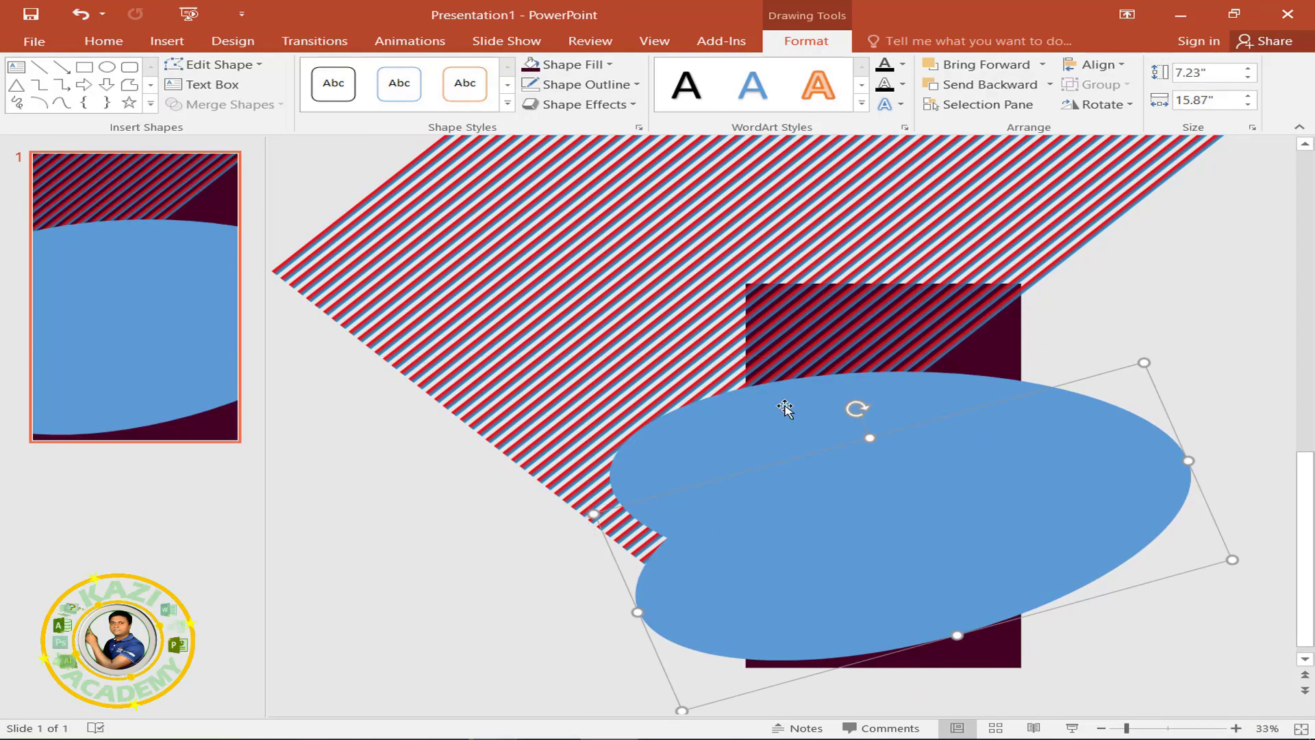
scroll(822, 473, "up", 1)
left_click(854, 537, "shift")
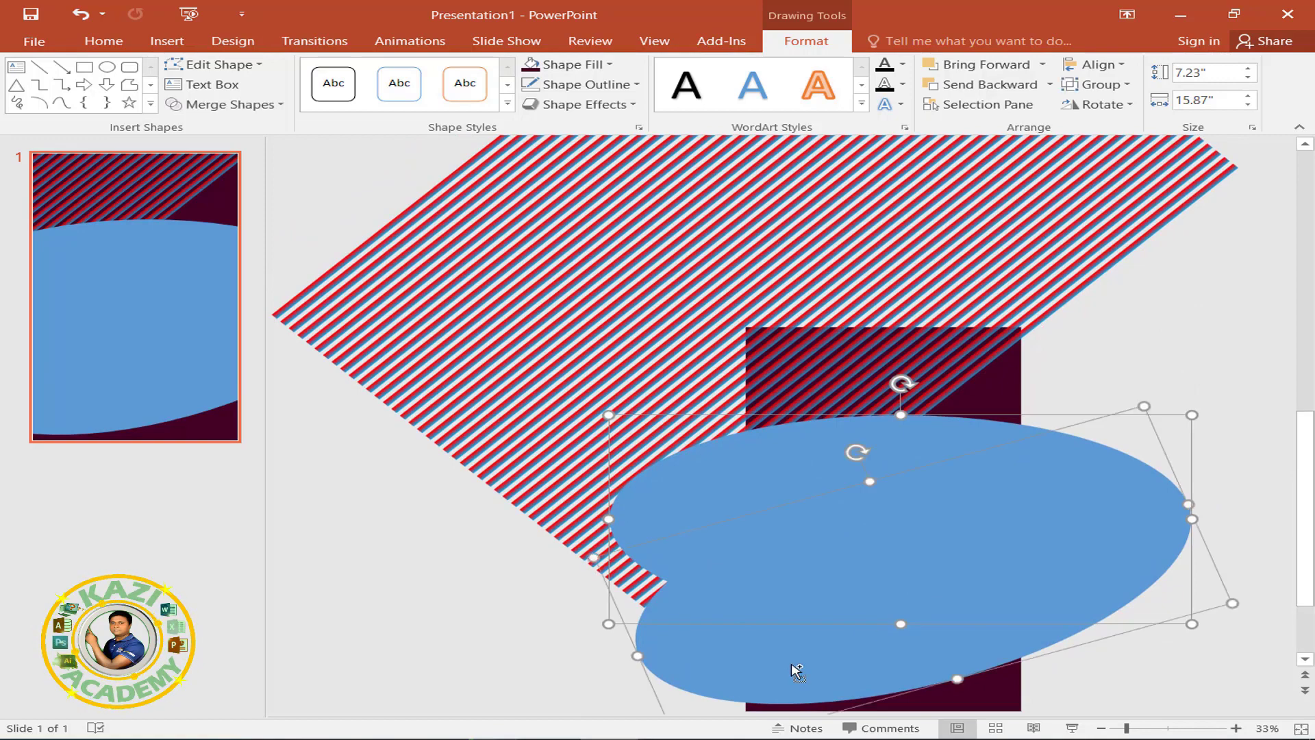
left_click(1217, 489)
Step: Fill the rotated ellipse maroon, move it onto the blue ellipse, and subtract it
left_click(1056, 528)
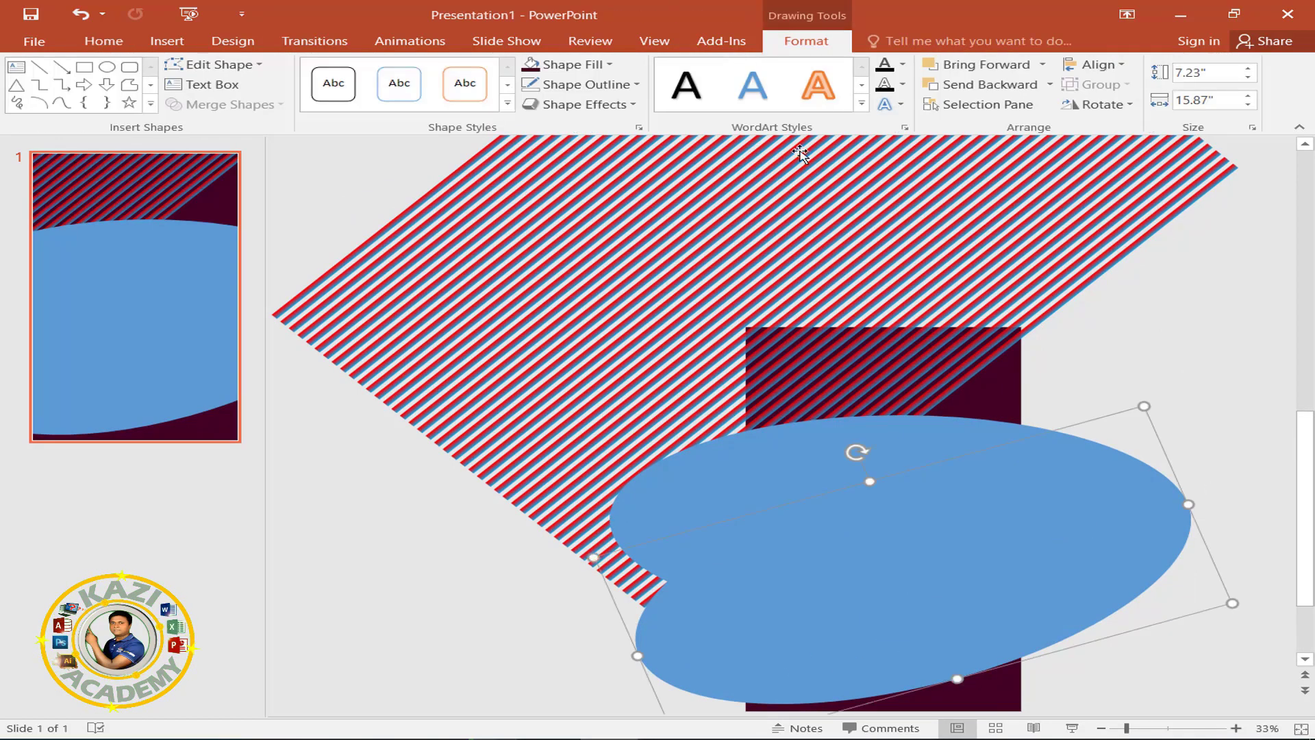
left_click(527, 74)
left_click(1103, 376)
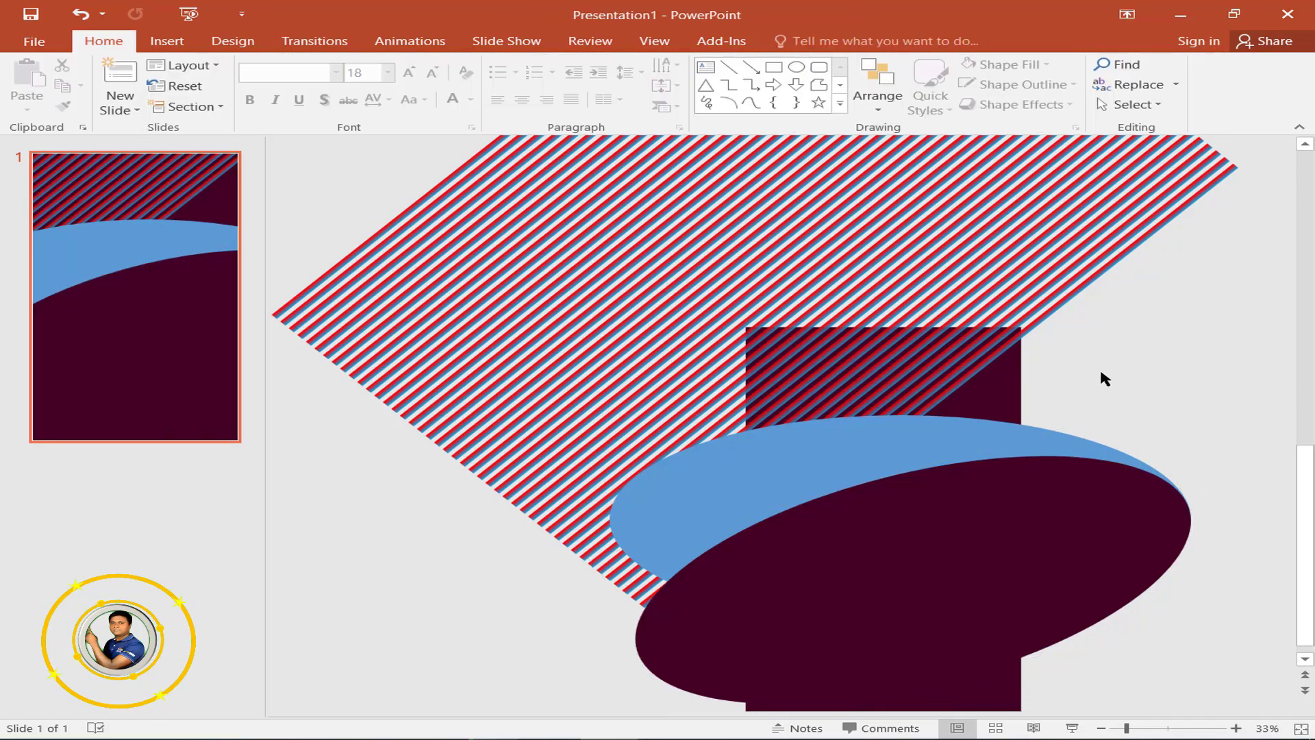
left_click(1025, 549)
left_click_drag(1024, 549, 1026, 595)
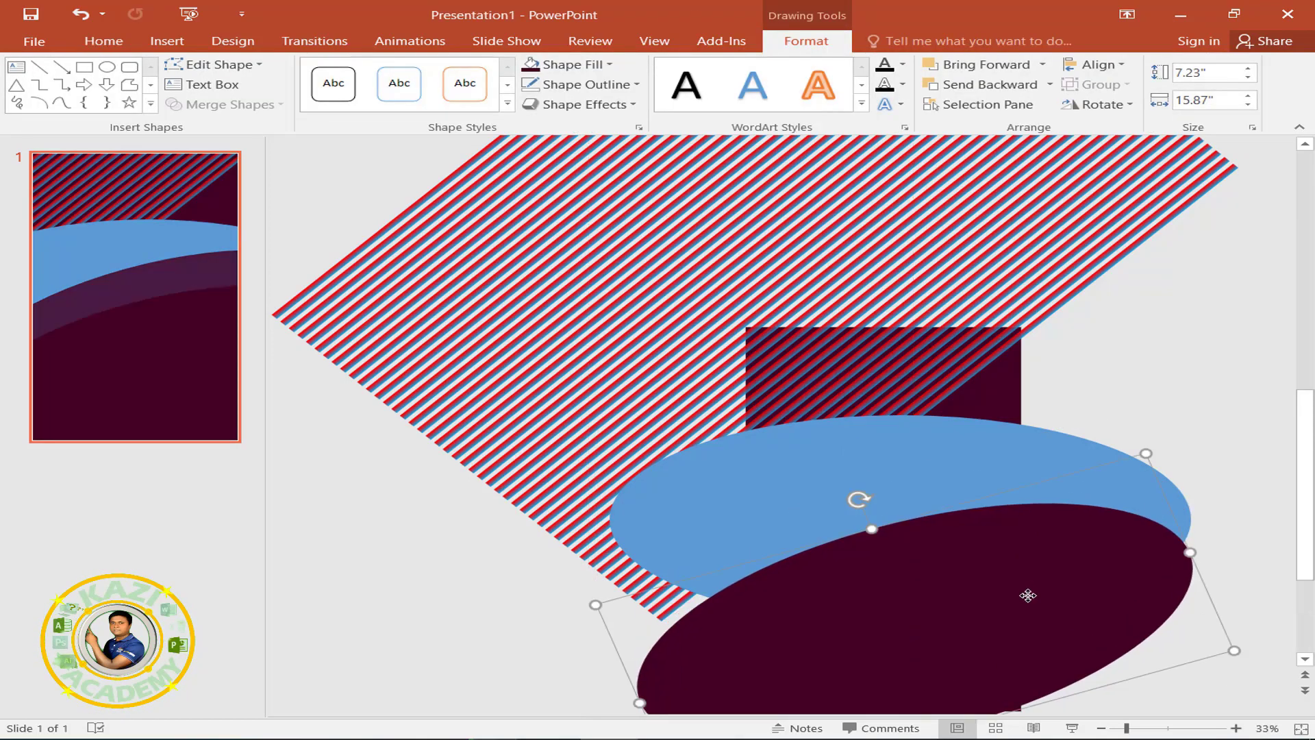
left_click(1023, 471, "shift")
left_click(231, 105)
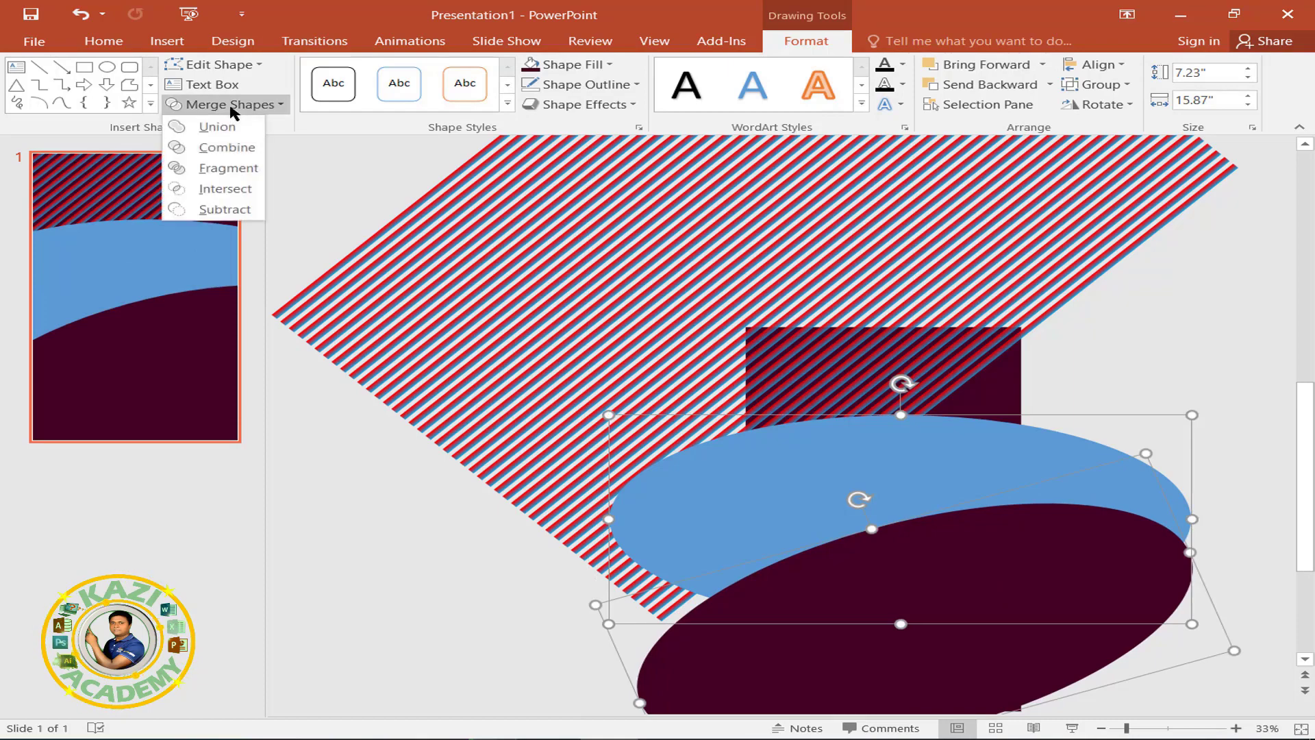
left_click(228, 218)
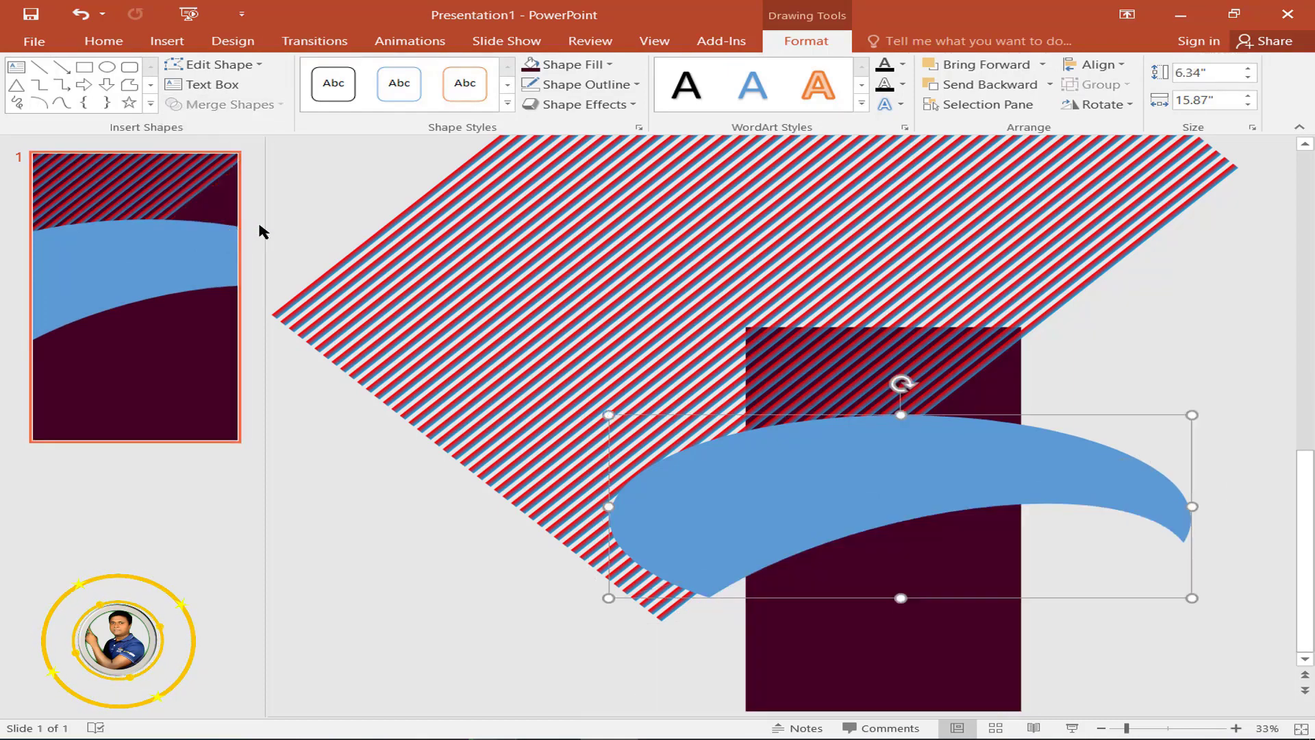
Step: Trim the band's left end by subtracting a rectangle drawn over it
left_click(84, 66)
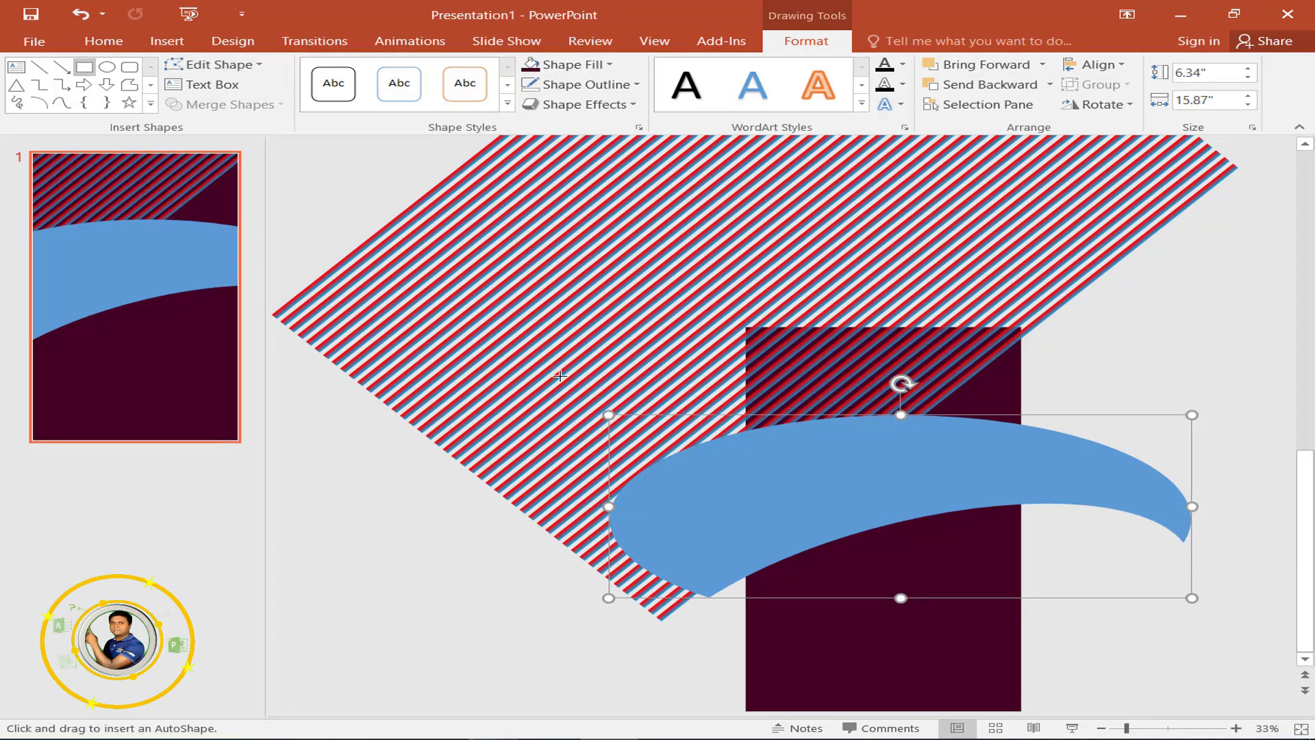
left_click_drag(555, 367, 746, 689)
left_click(817, 485)
left_click(623, 376, "shift")
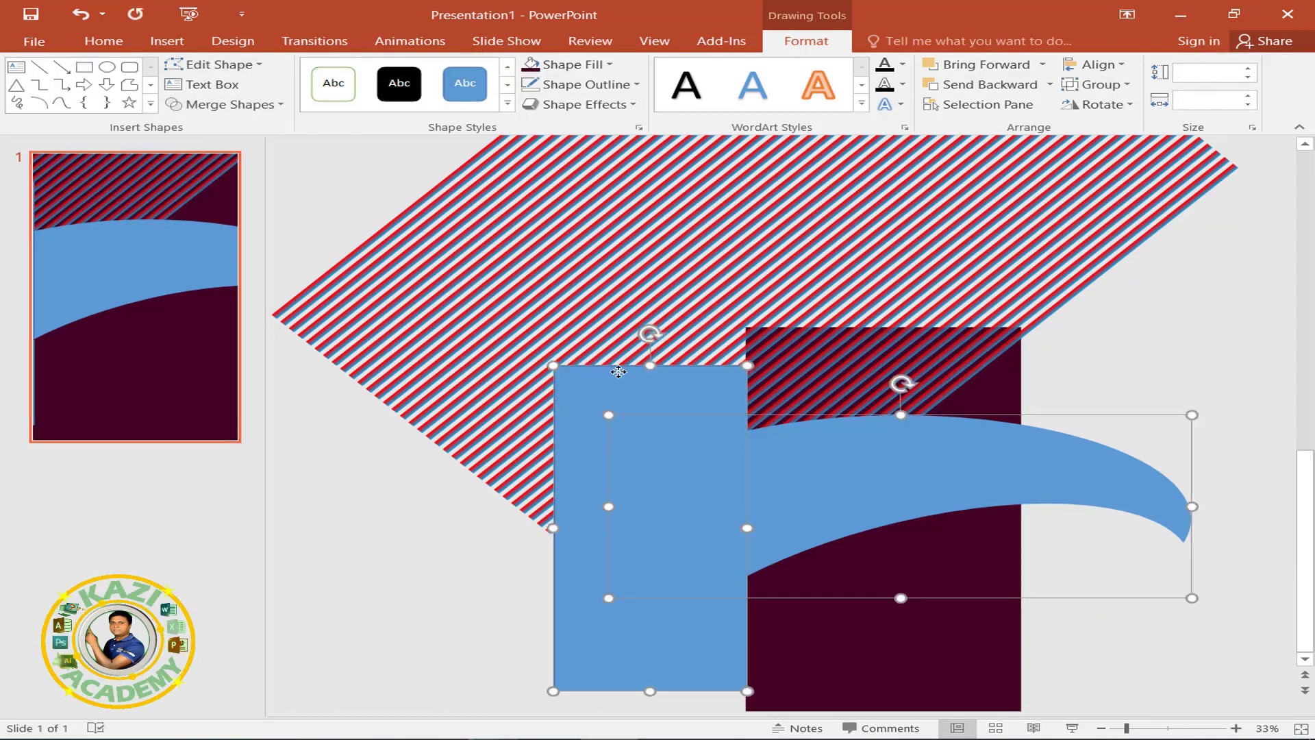
left_click(255, 105)
left_click(225, 209)
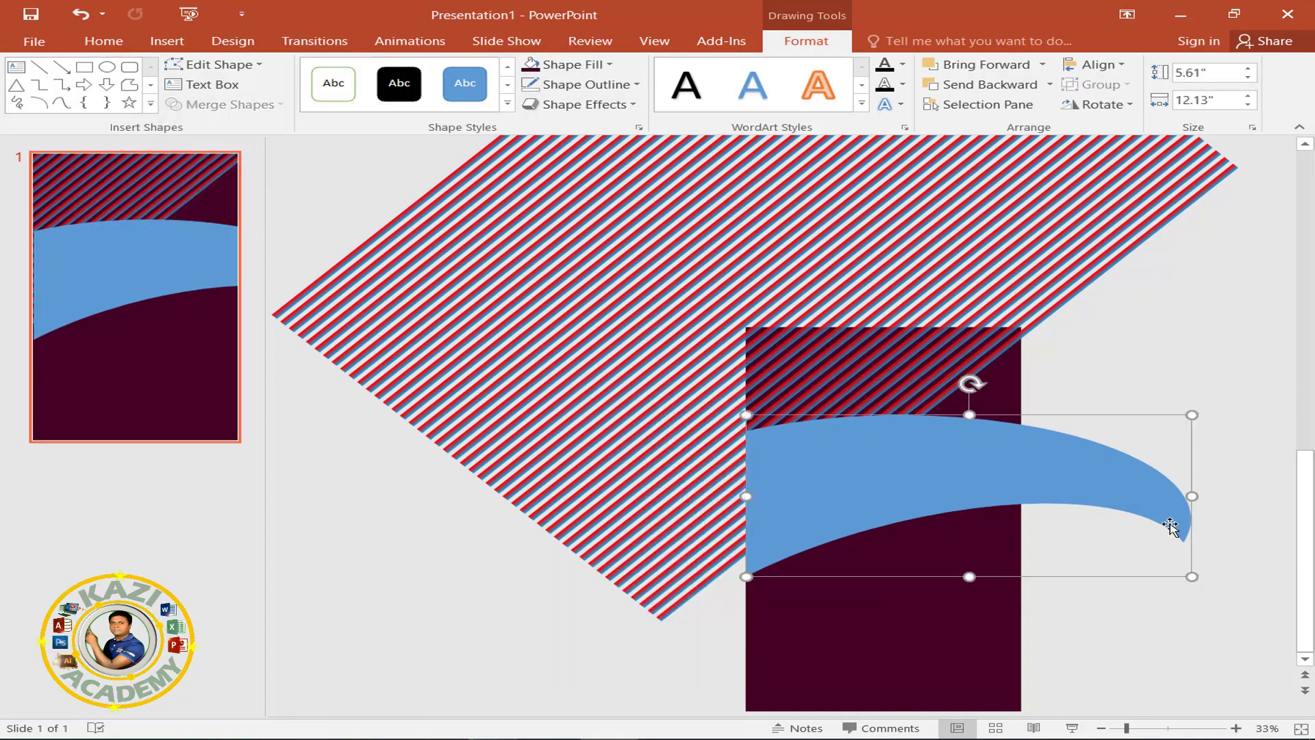
Step: Trim the band's right end by subtracting a rectangle drawn beyond the panel
left_click(85, 66)
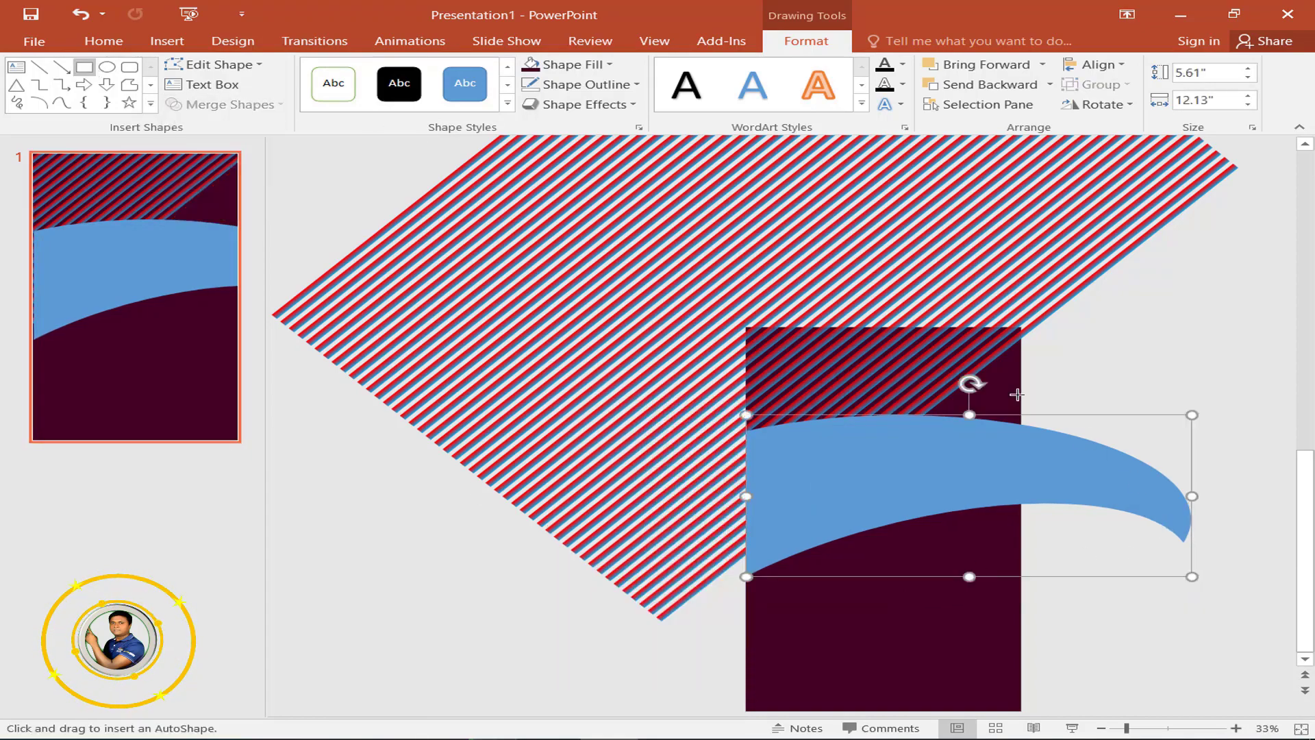
mouse_move(1021, 329)
left_mouse_down()
mouse_move(1101, 699)
mouse_move(1224, 717)
left_mouse_up()
left_click(908, 461)
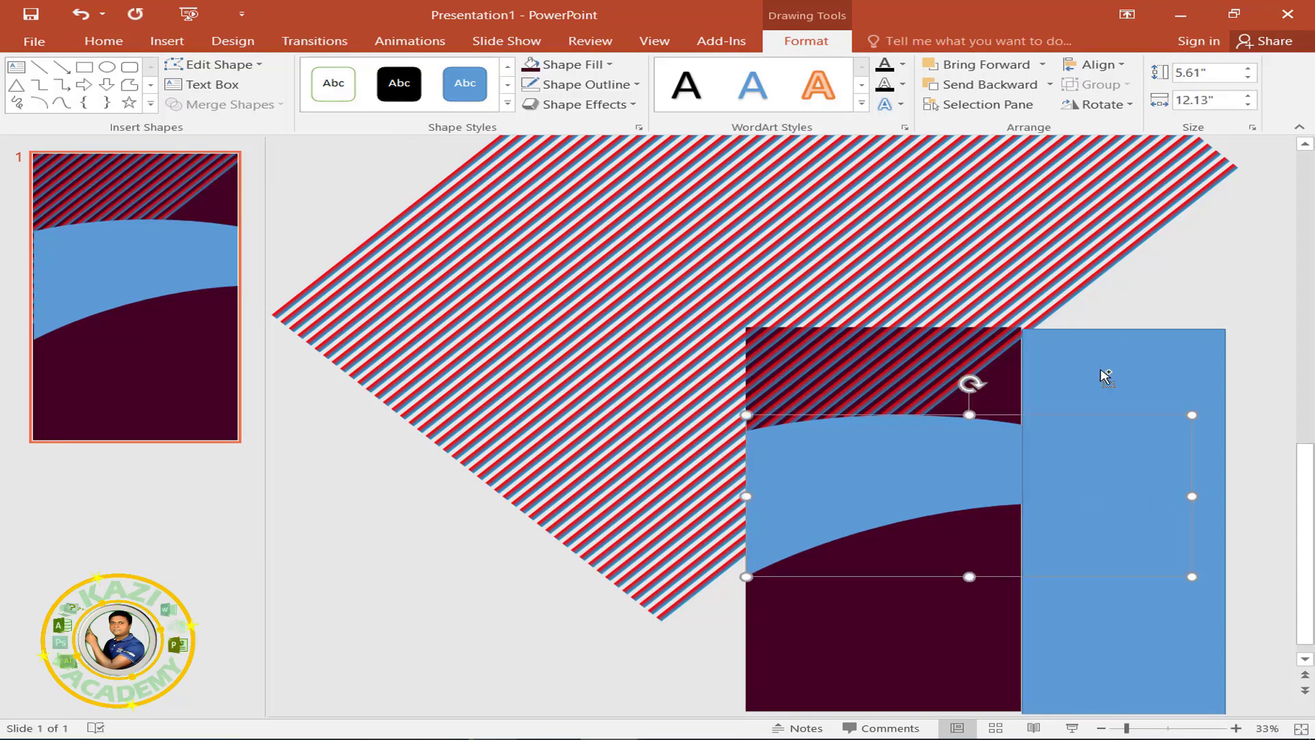
left_click(1105, 376, "shift")
left_click(226, 104)
left_click(212, 210)
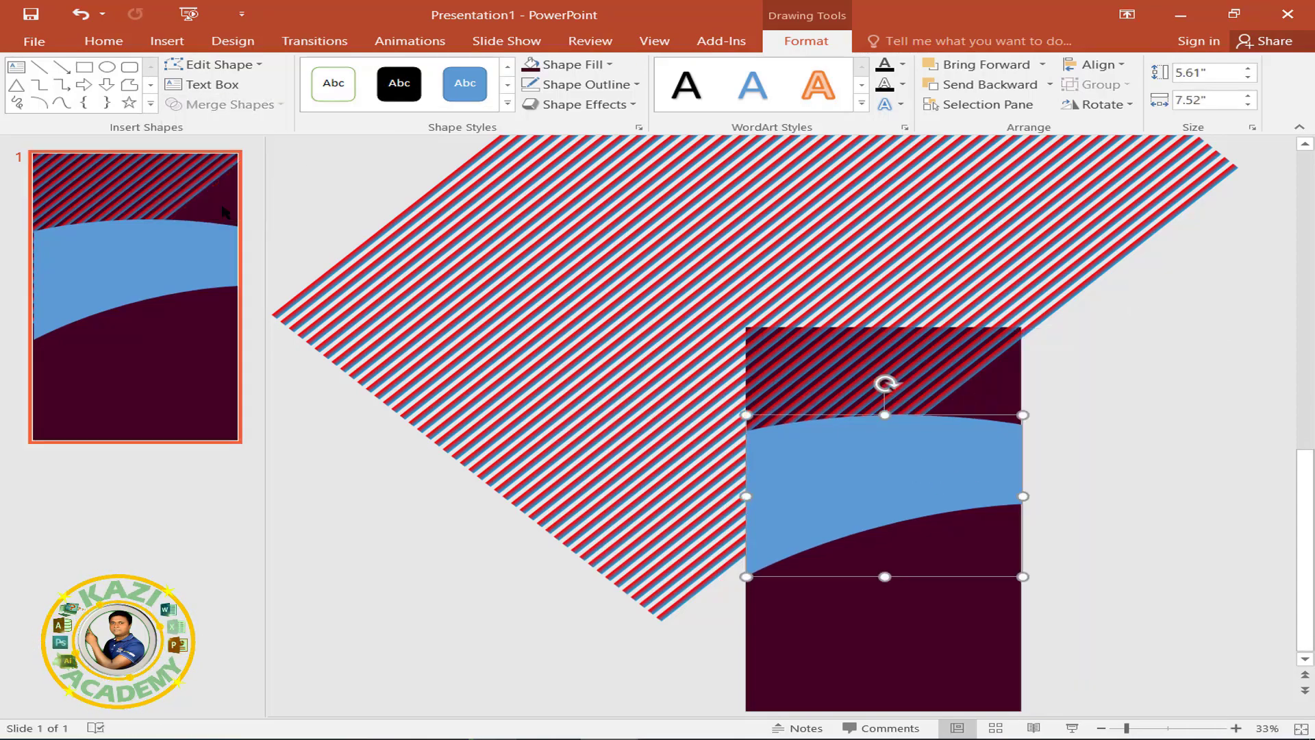
scroll(1083, 481, "up", 2, "ctrl")
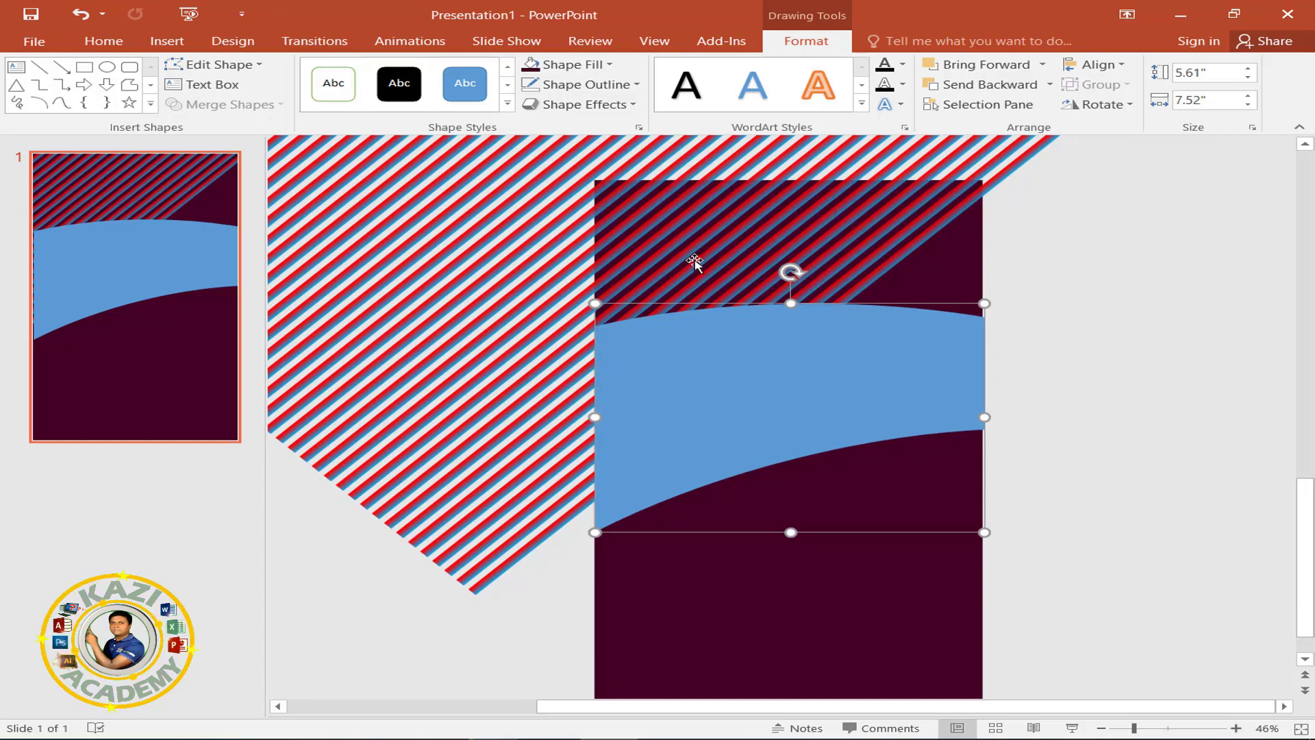
Step: Give the band a gradient fill with its right stop set to a custom purple-magenta
left_click(639, 127)
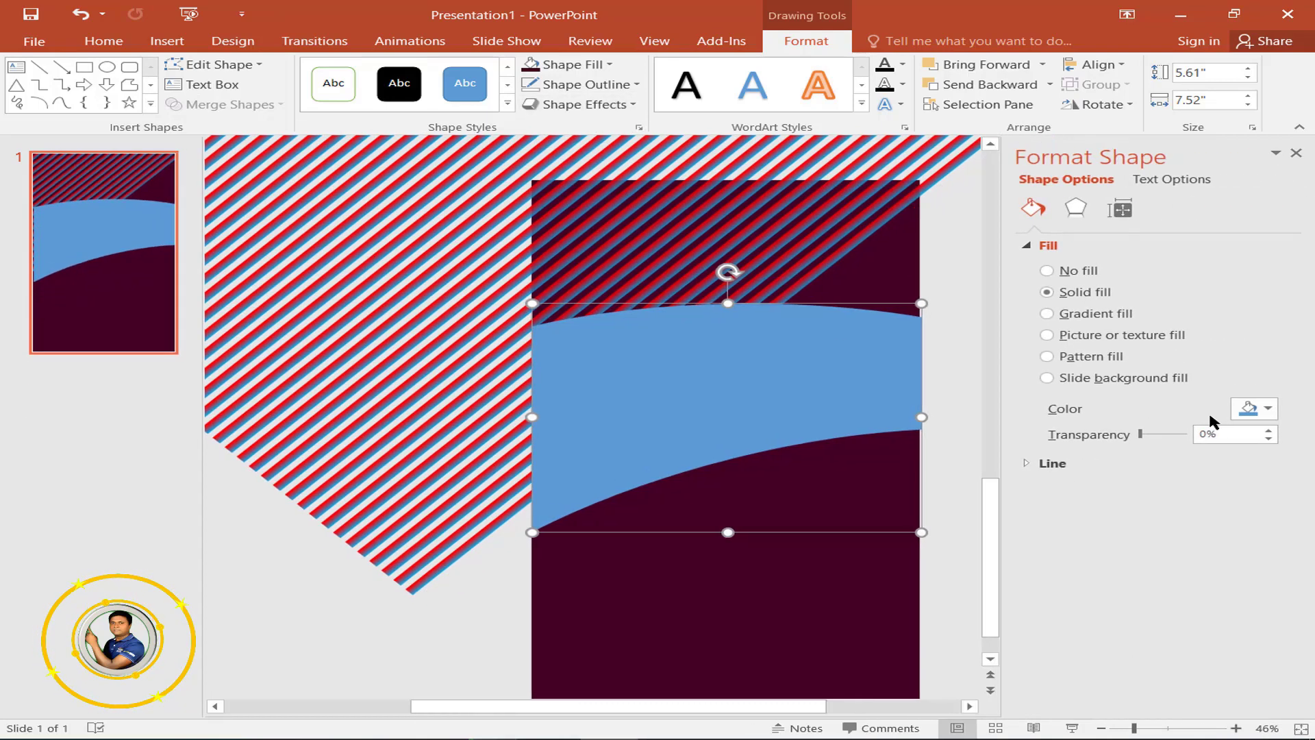
left_click(1055, 316)
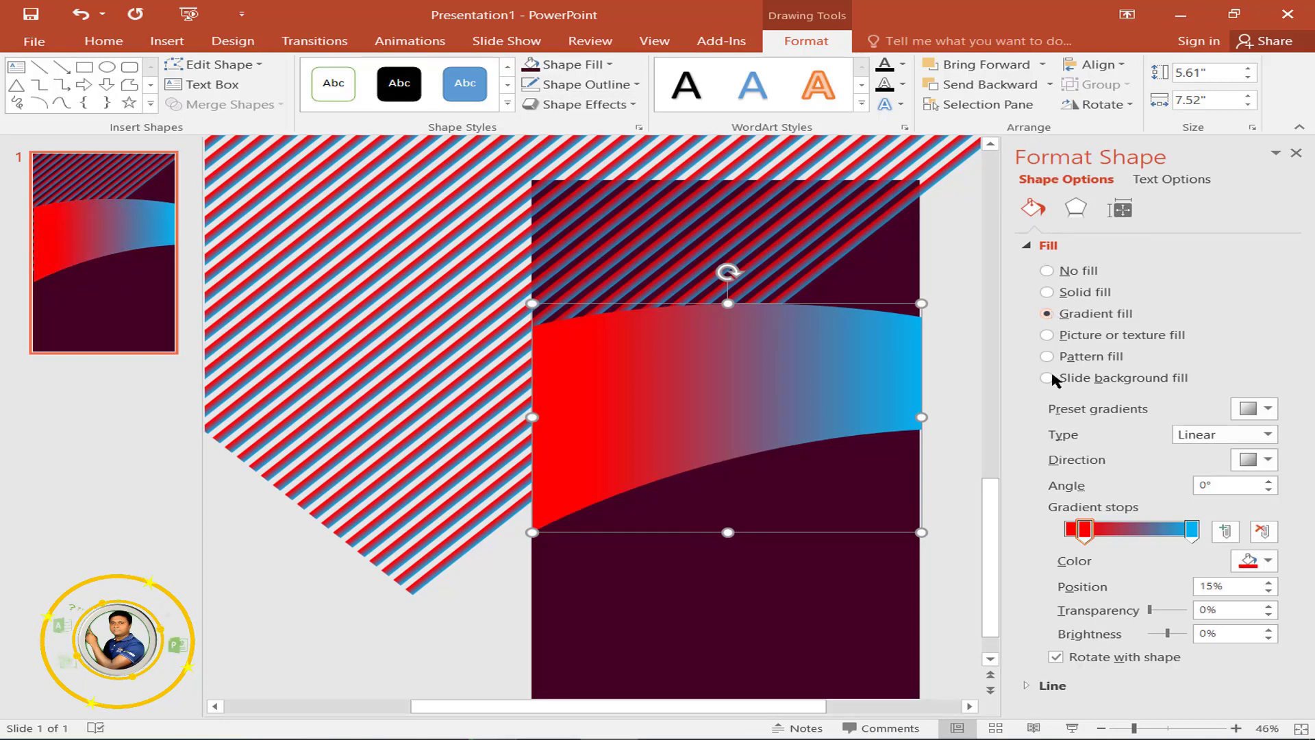
left_click(1191, 531)
left_click(1255, 560)
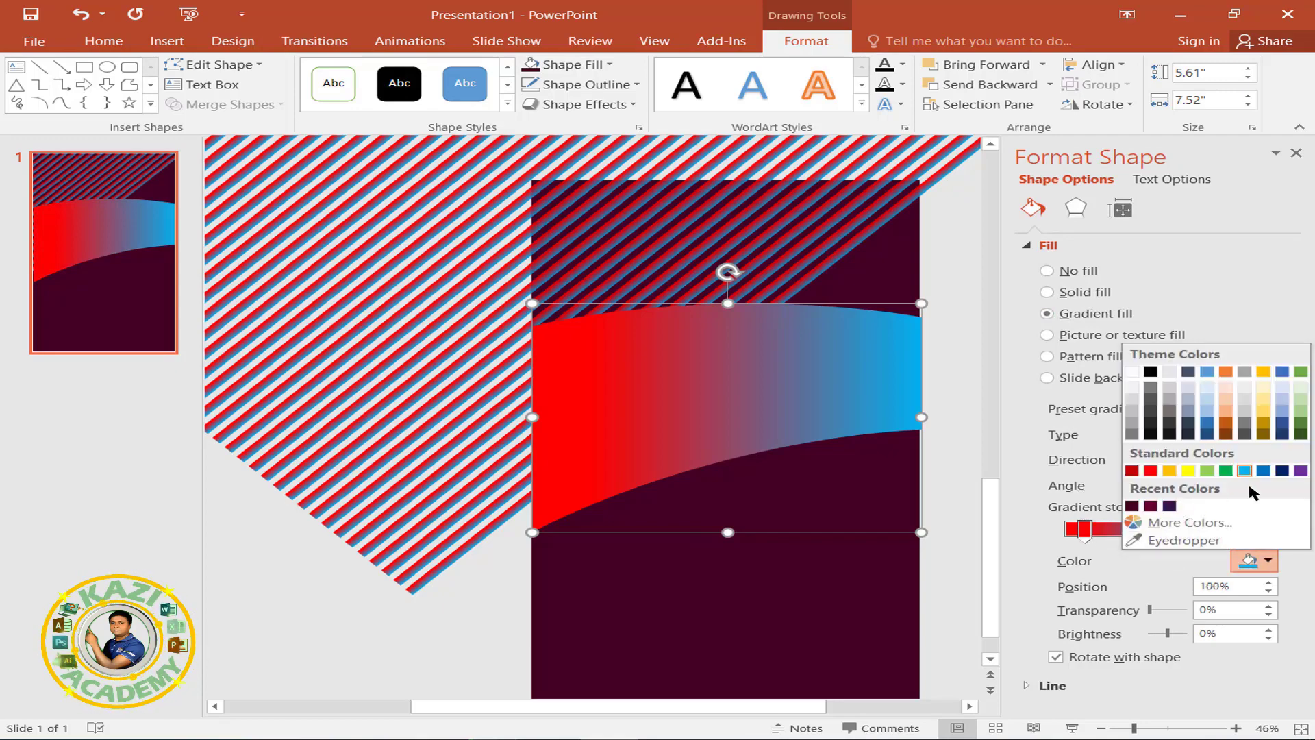
left_click(1164, 523)
left_click(957, 166)
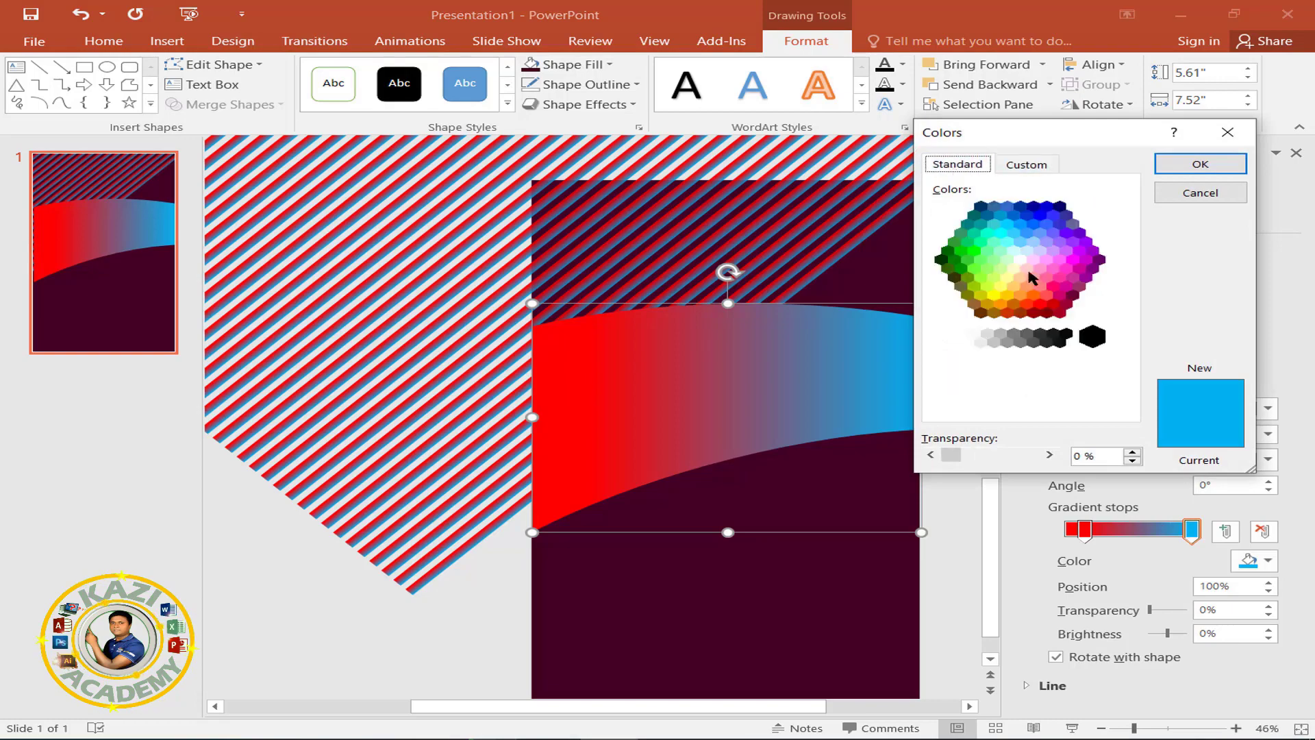
left_click(1072, 266)
left_click(1200, 164)
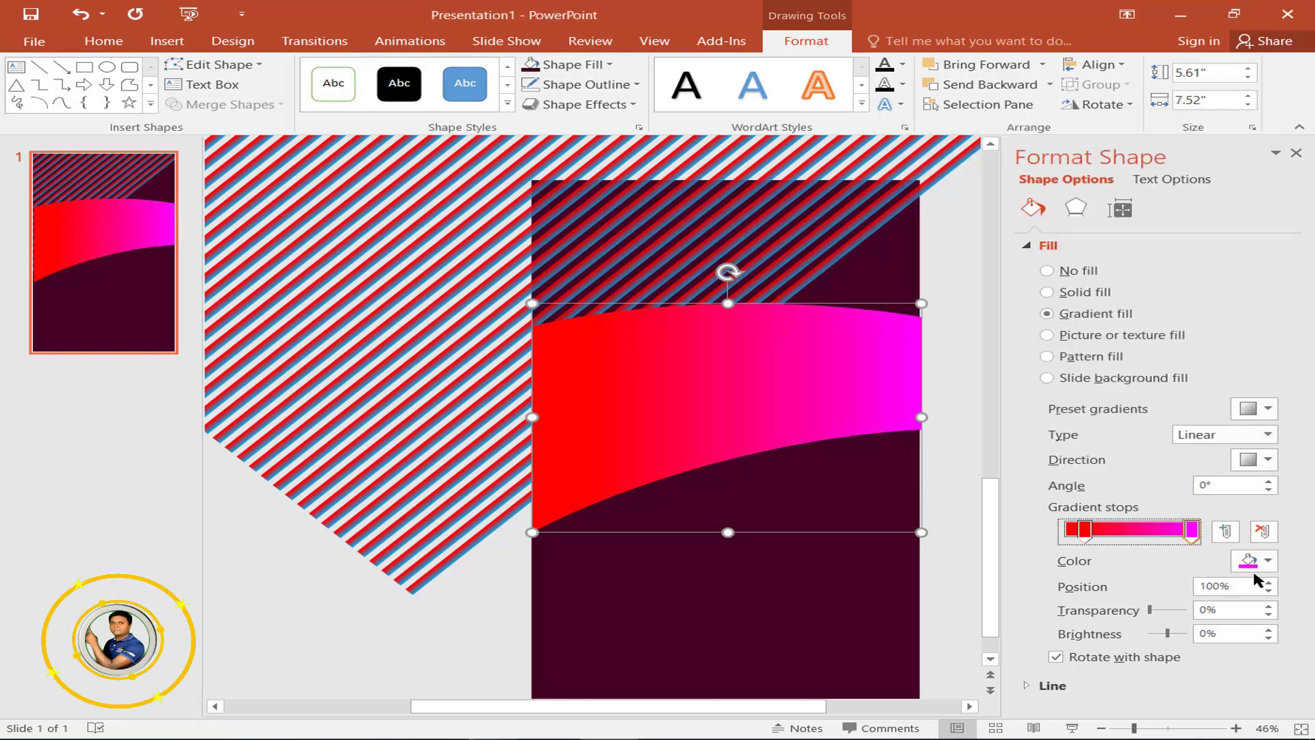
left_click(1260, 561)
left_click(1207, 528)
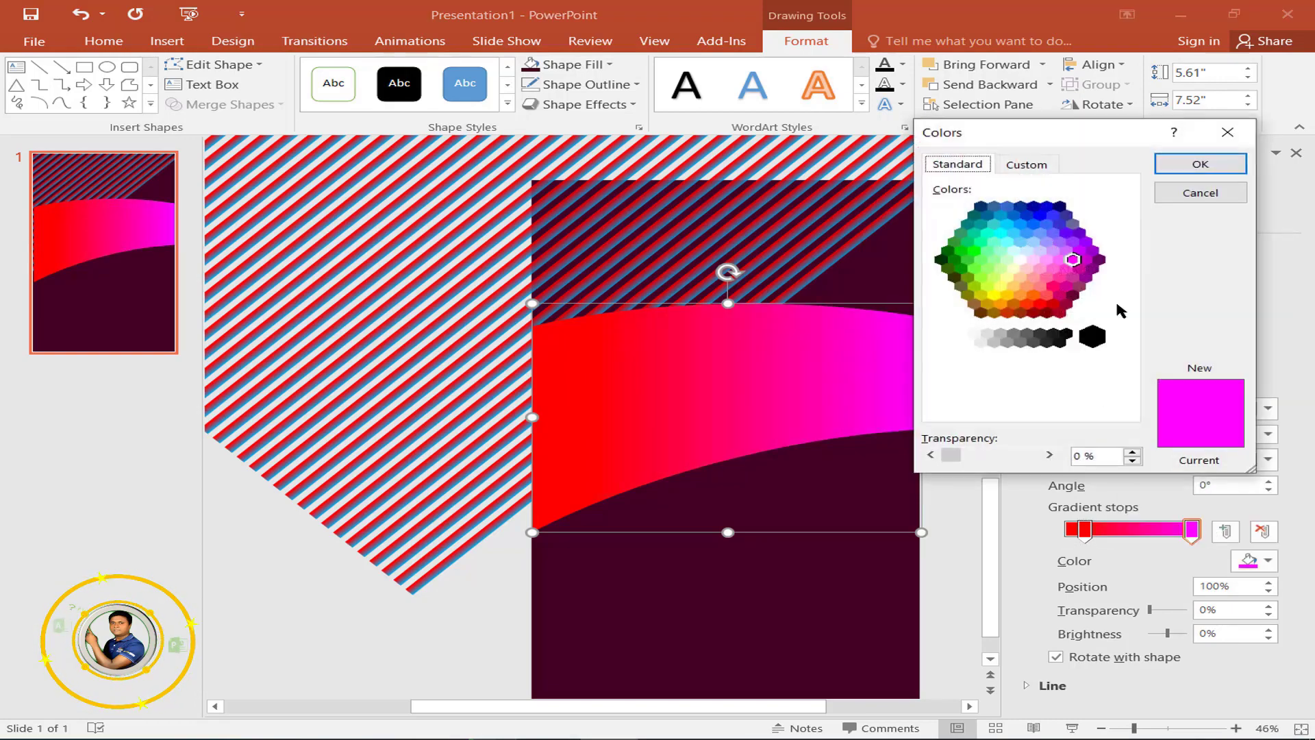
left_click(1028, 166)
left_click(1149, 235)
left_click(1200, 164)
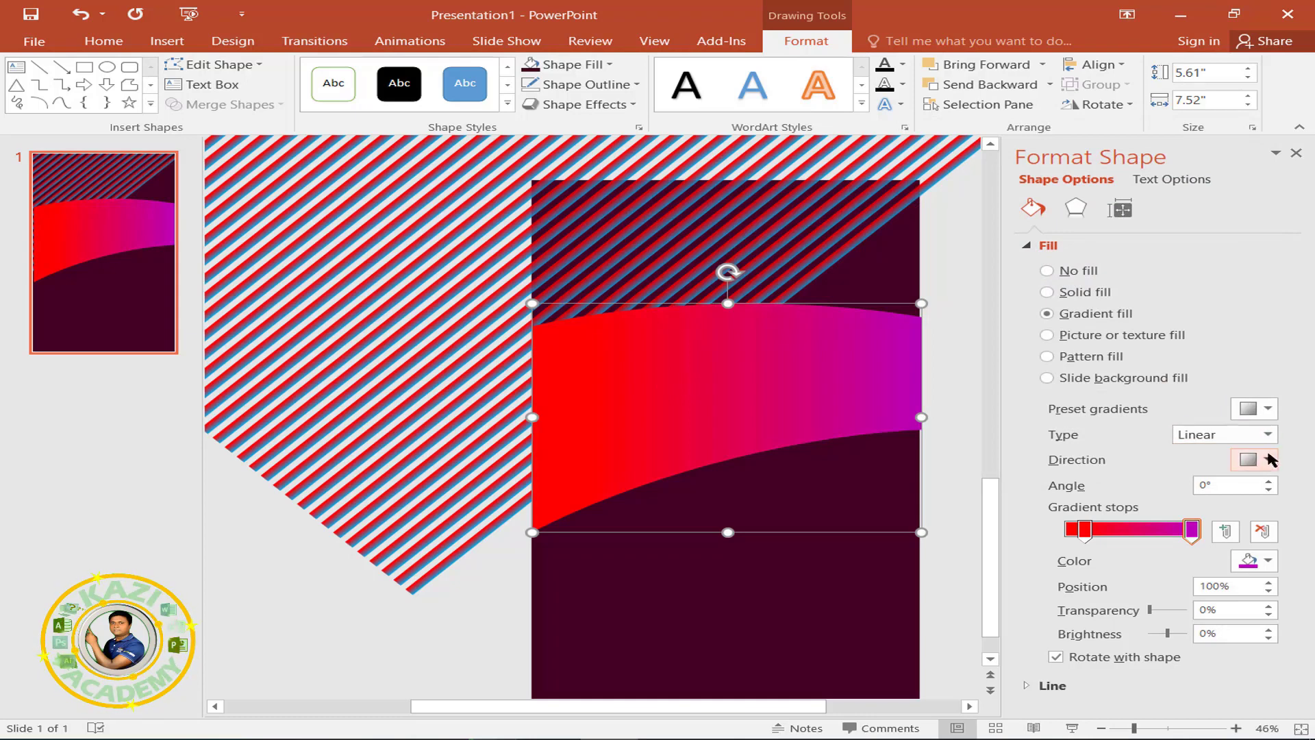
Step: Make the gradient linear at 260° with the red stop at 31%
left_click(1268, 459)
left_click(1181, 534)
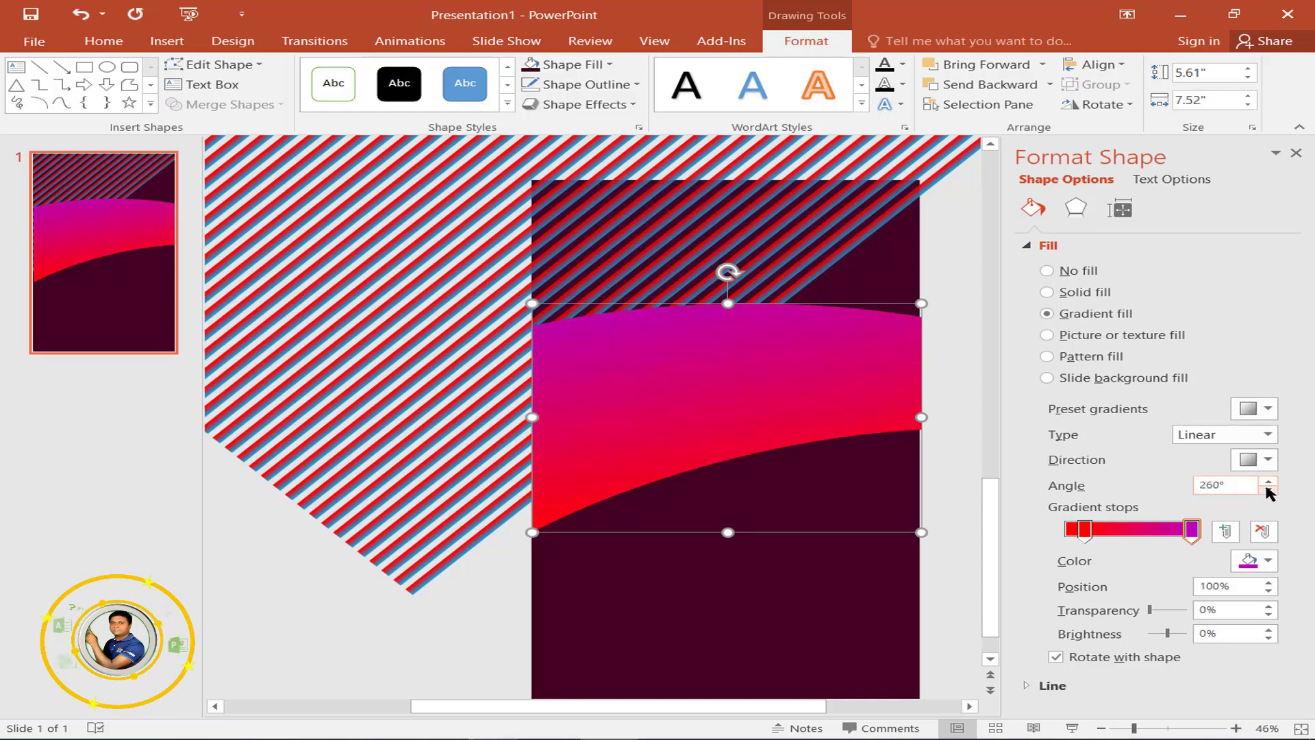
left_click_drag(1091, 533, 1112, 532)
left_click(1268, 490)
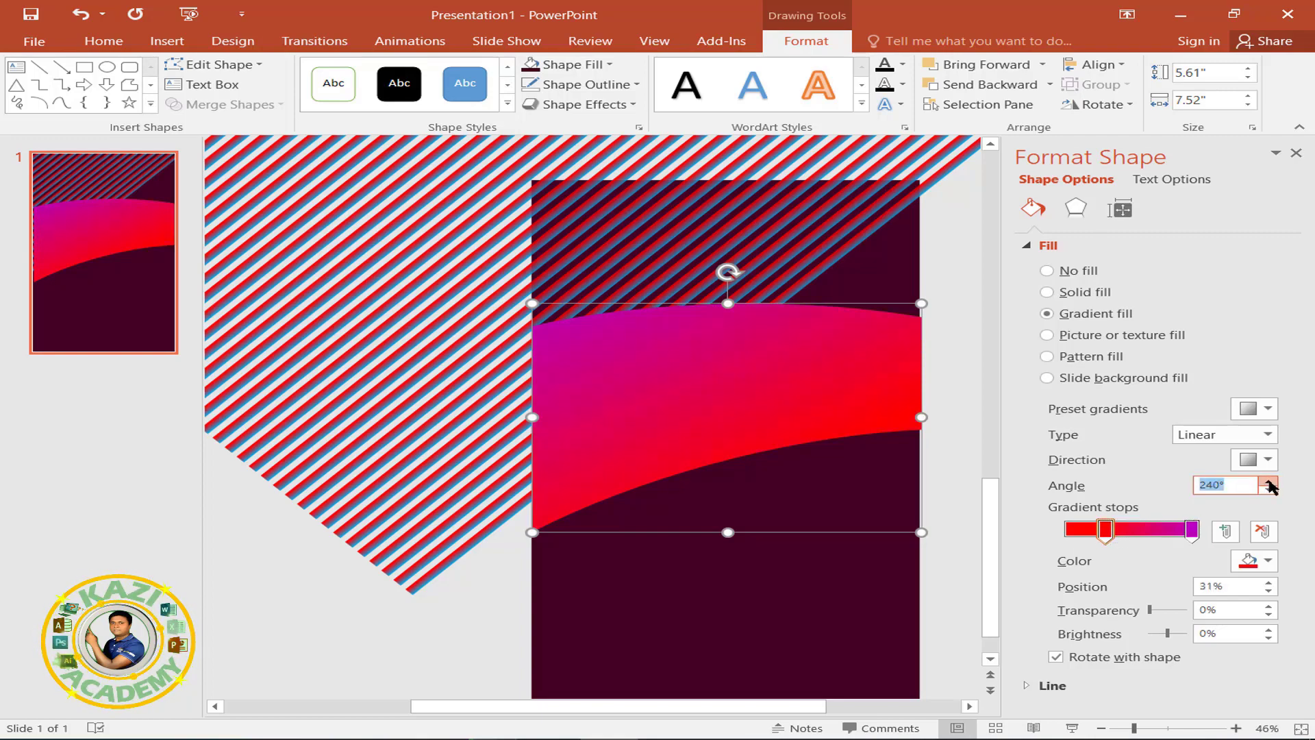
left_click(1293, 150)
left_click(1152, 345)
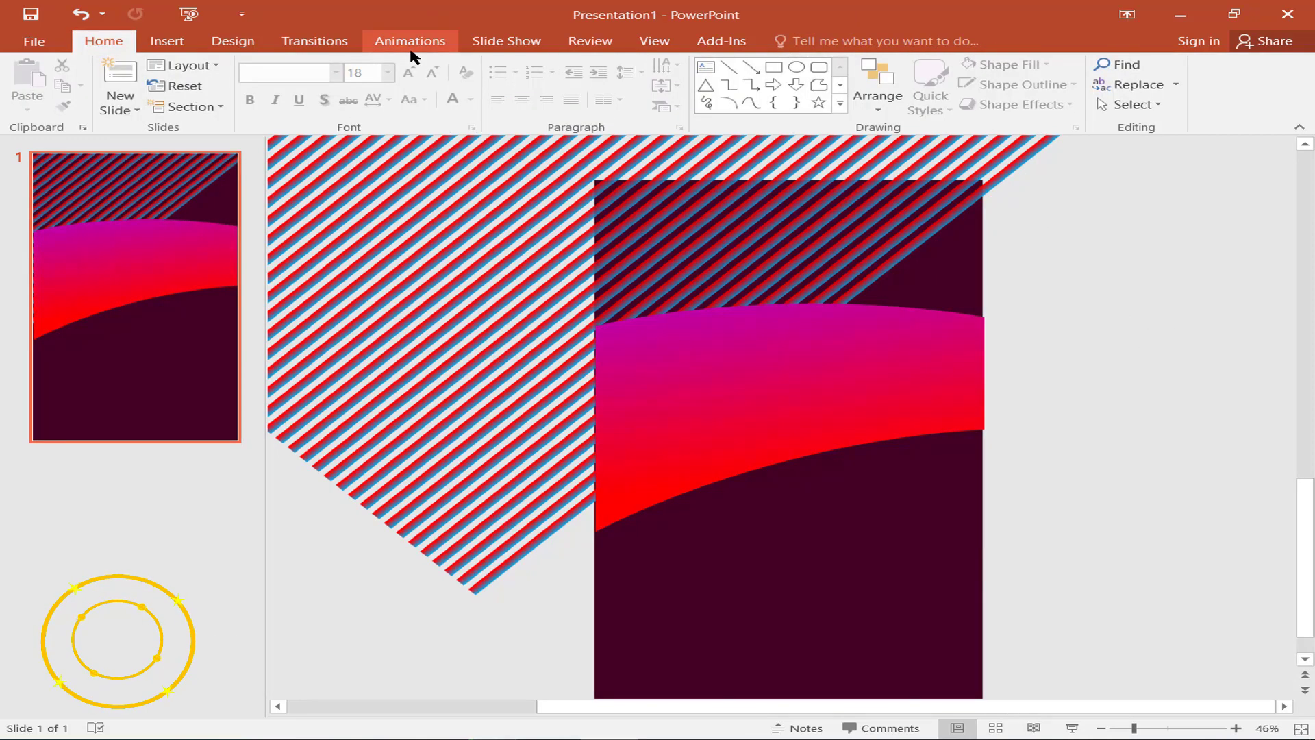
Step: Draw a text box across the gradient band, type 'Social Media' and enlarge the text
left_click(167, 41)
left_click(806, 87)
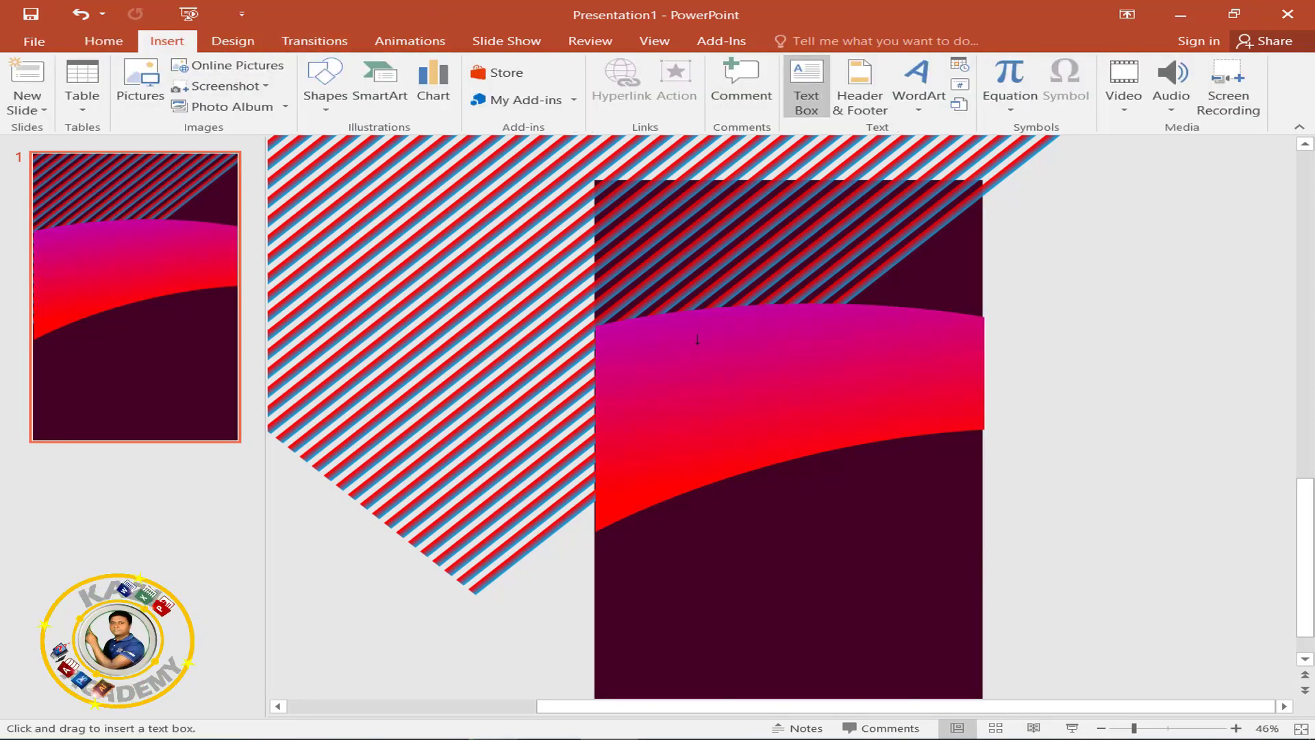
mouse_move(626, 336)
left_mouse_down()
mouse_move(825, 379)
mouse_move(968, 390)
left_mouse_up()
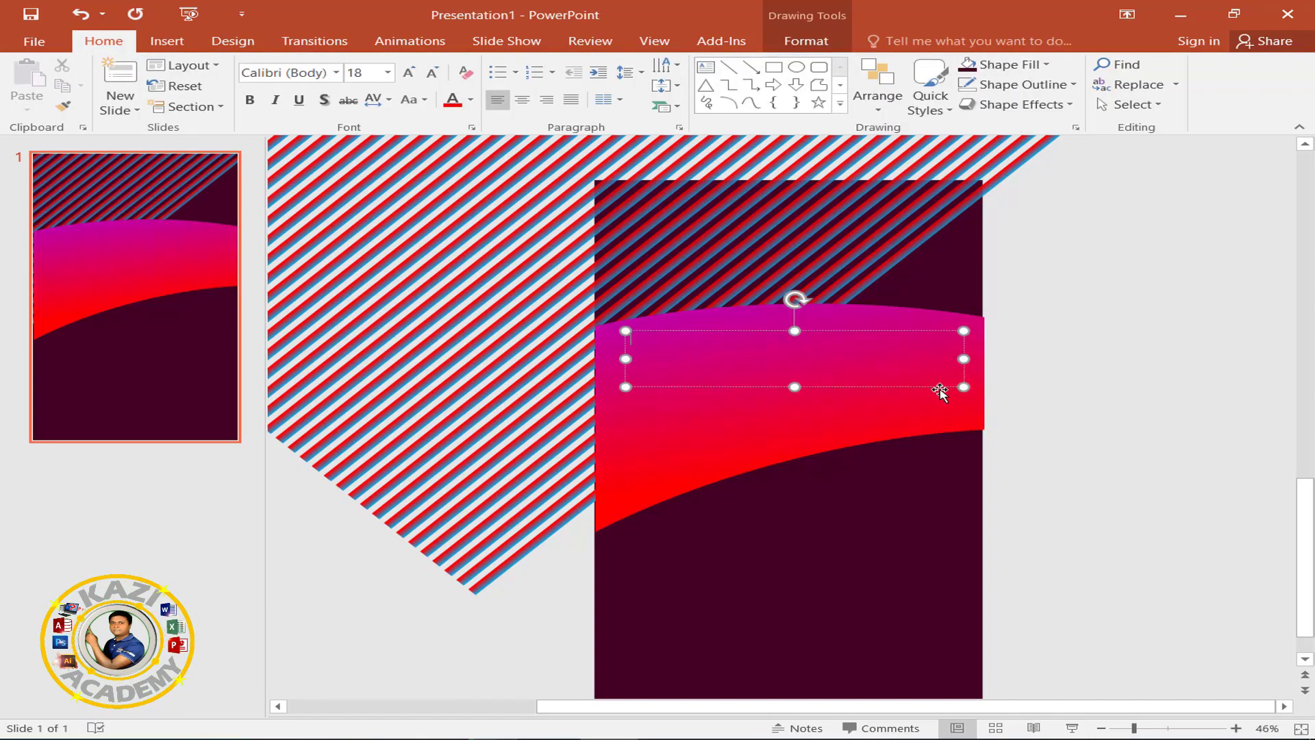
type("a")
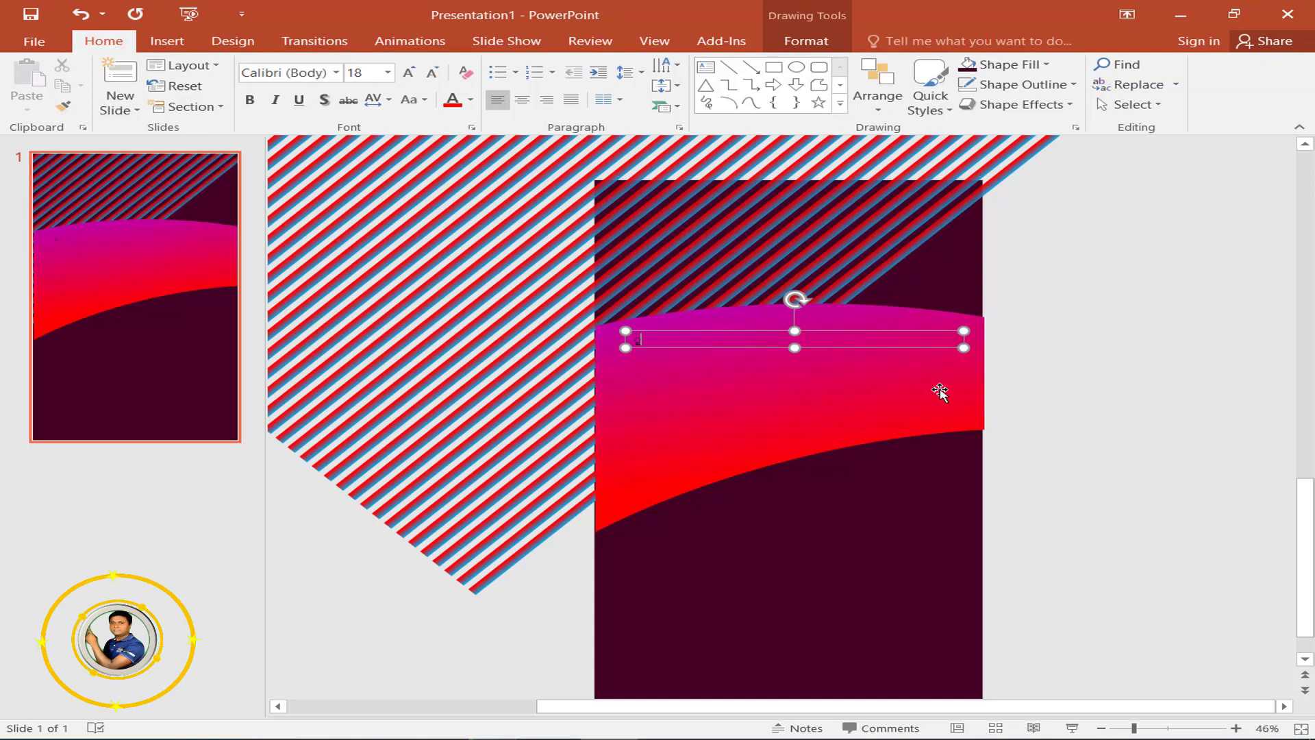
key("BackSpace")
type("Social Media")
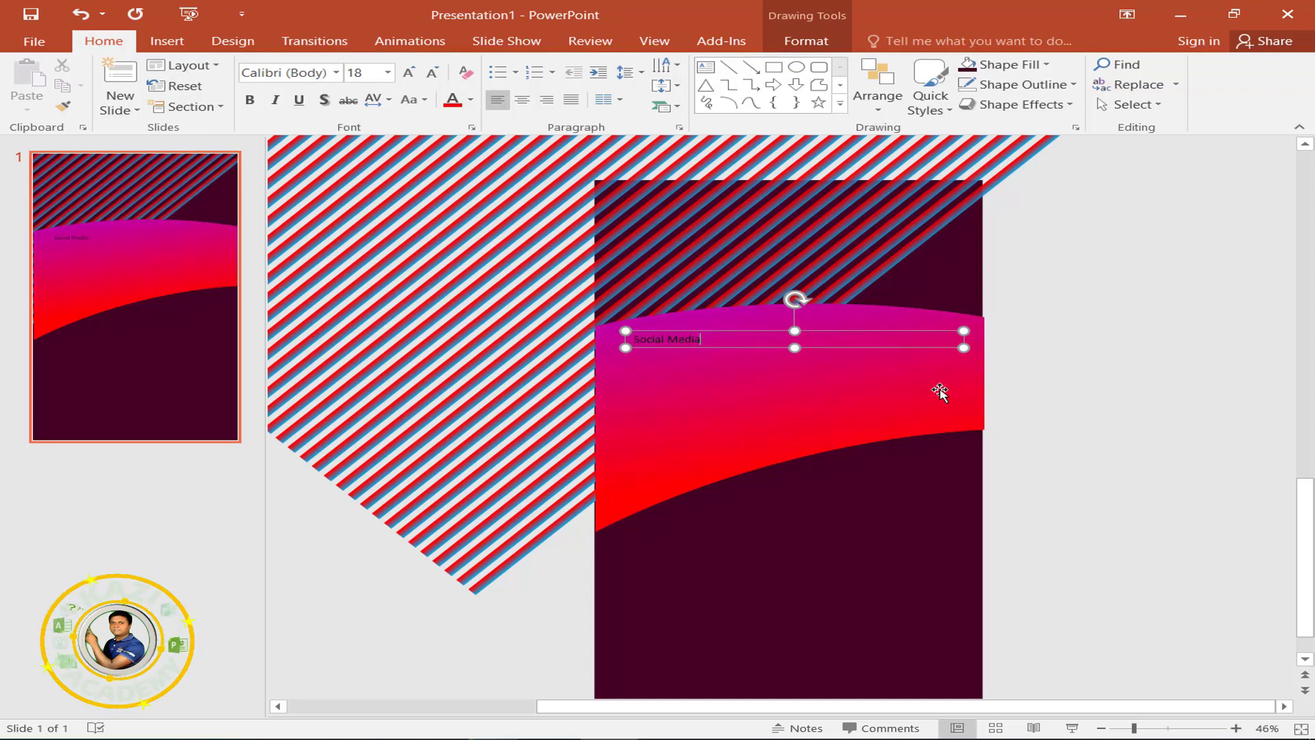
key("ctrl+a")
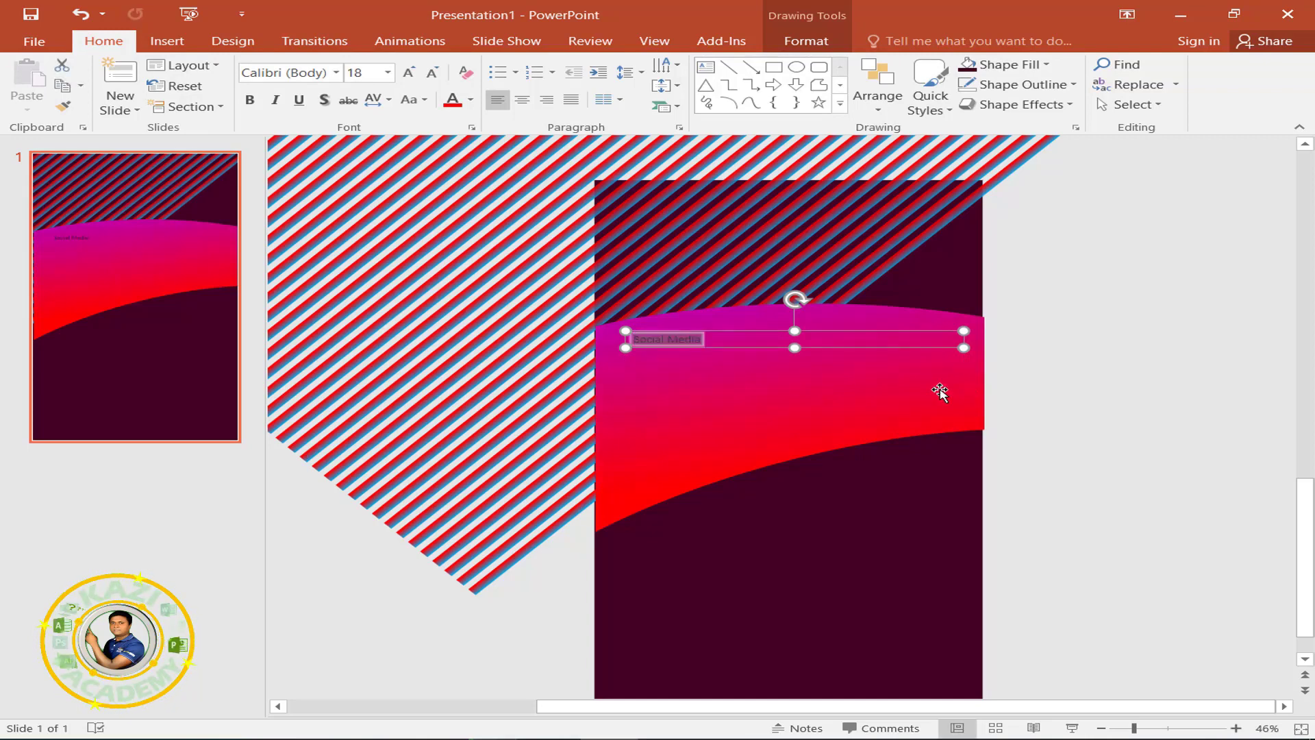
left_click(407, 72)
left_click(407, 73)
left_click(407, 73)
left_click(407, 73)
left_click(406, 72)
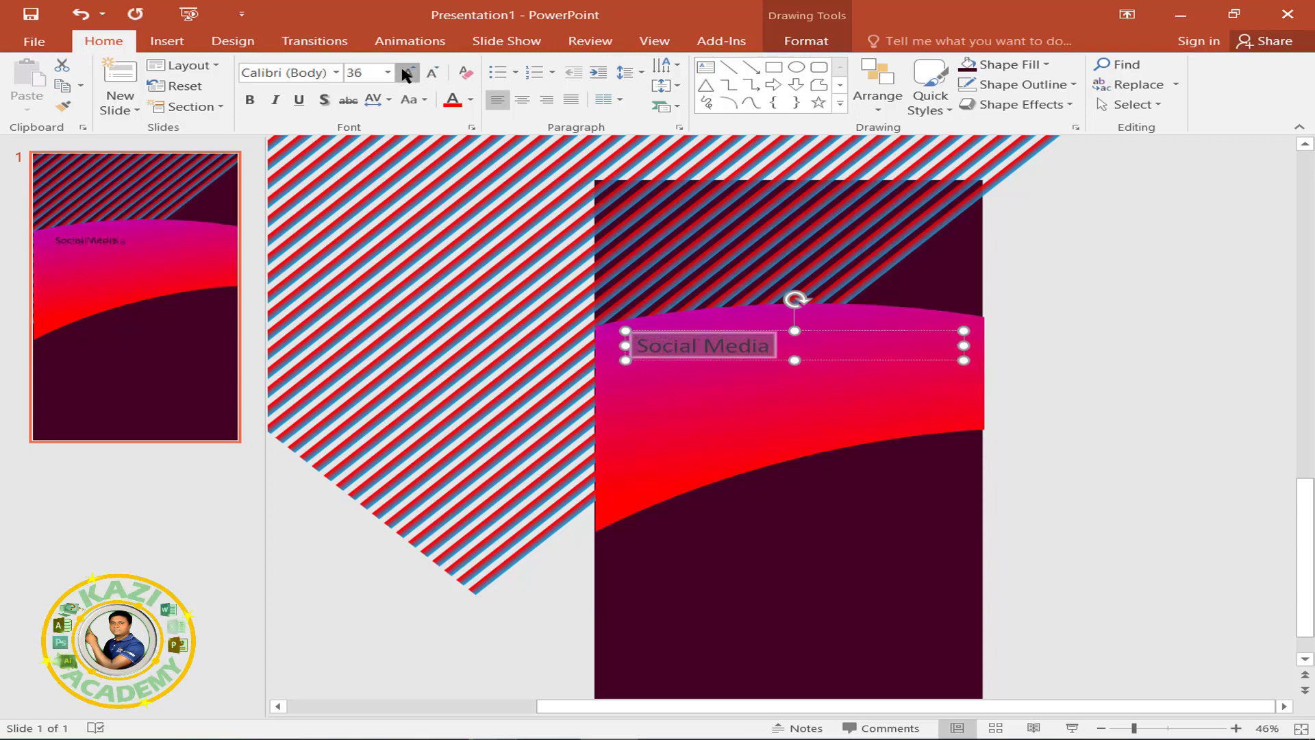
left_click(407, 73)
left_click(407, 73)
left_click(407, 72)
left_click(406, 73)
left_click(407, 72)
left_click(407, 73)
left_click(407, 73)
left_click(407, 72)
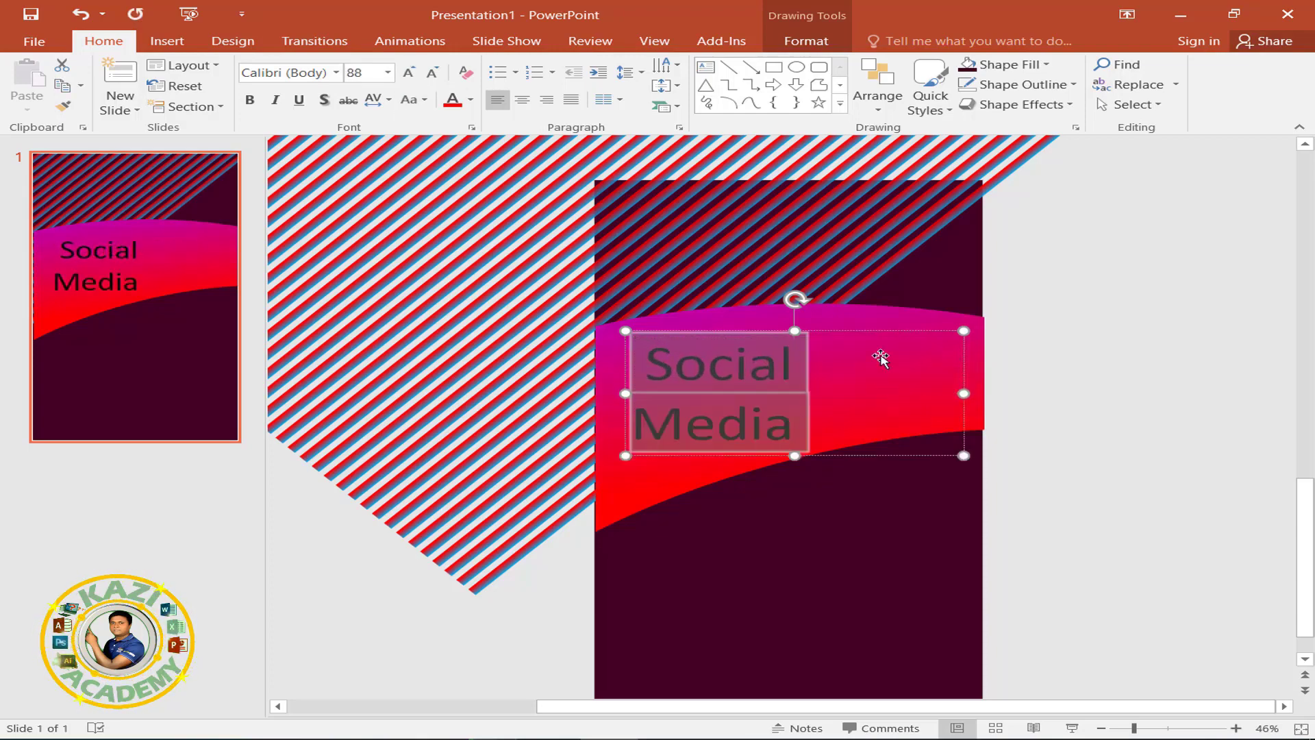
Step: Widen the headline box to fit one line and centre it horizontally on the slide
left_click_drag(959, 394, 1015, 395)
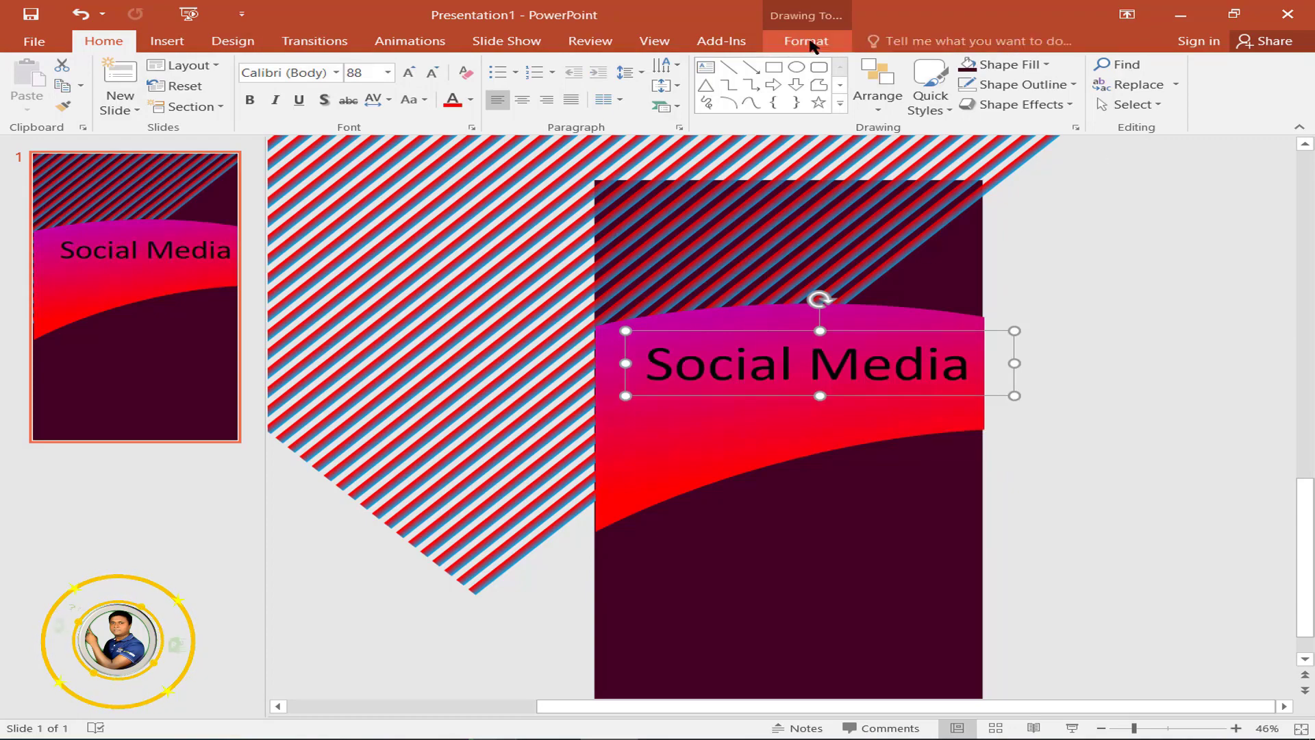
left_click(806, 41)
left_click(1096, 65)
left_click(1072, 111)
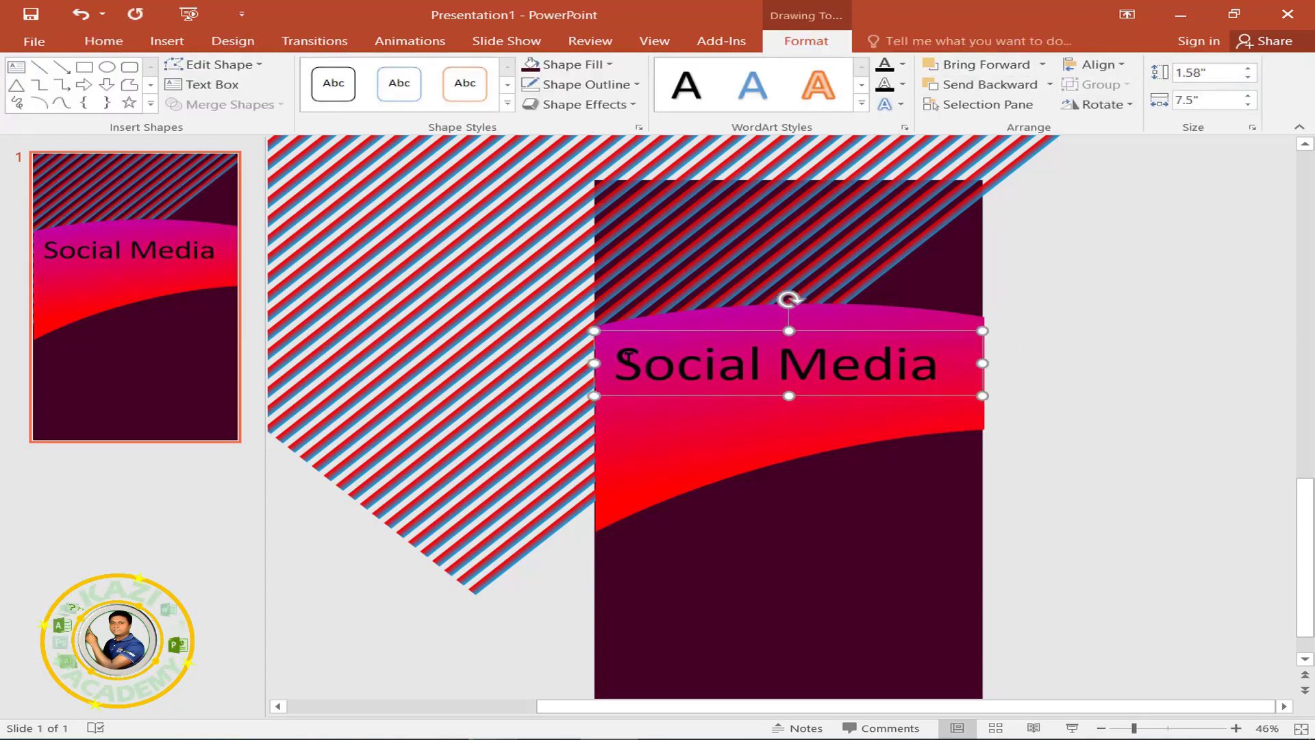
Step: Make the headline text white Tw Cen MT Condensed and grow it to 88 pt
left_click_drag(624, 357, 939, 367)
left_click(104, 41)
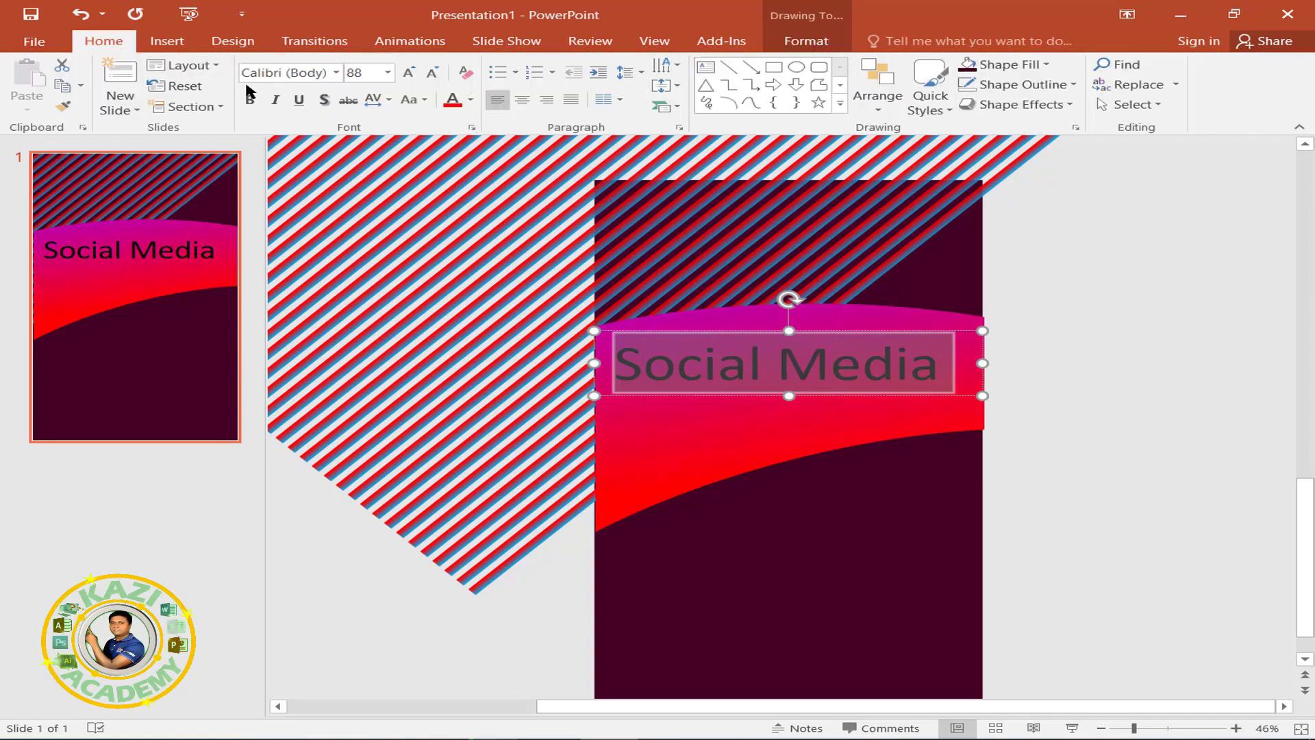
left_click(471, 100)
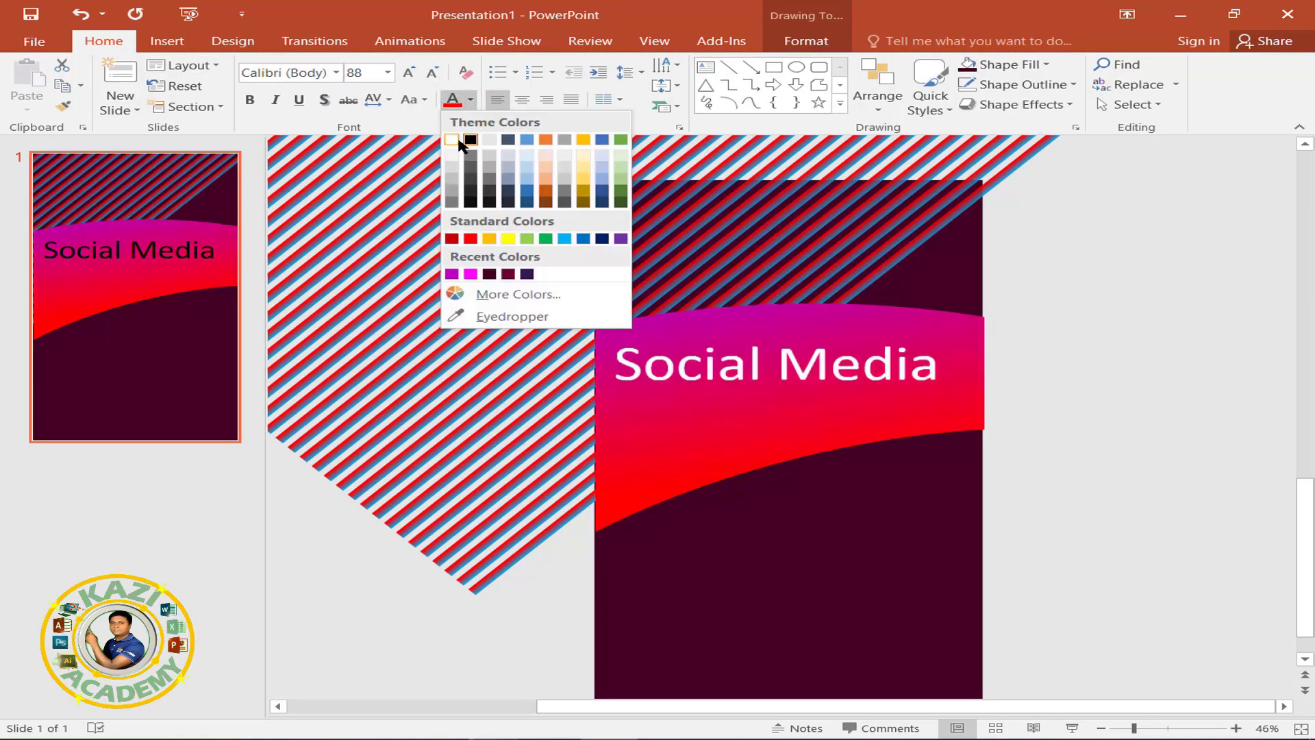
left_click(461, 144)
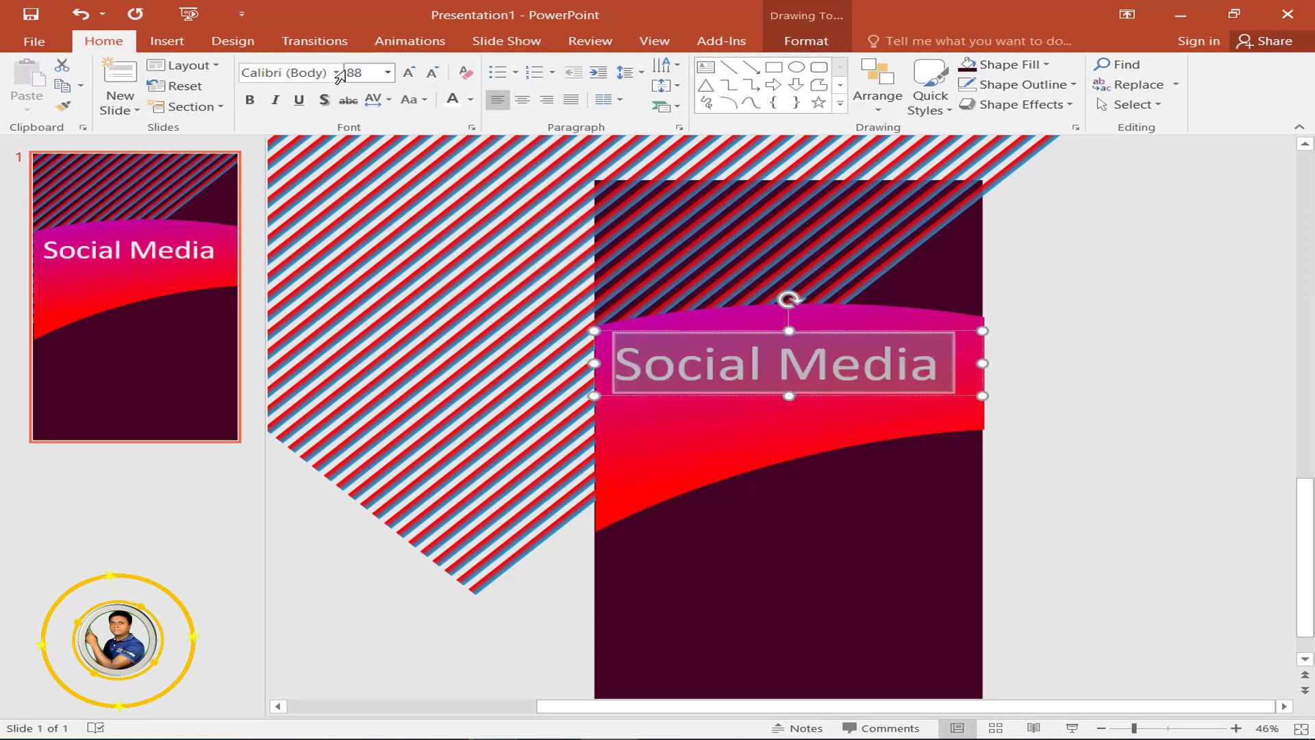
left_click(335, 73)
scroll(370, 480, "down", 20)
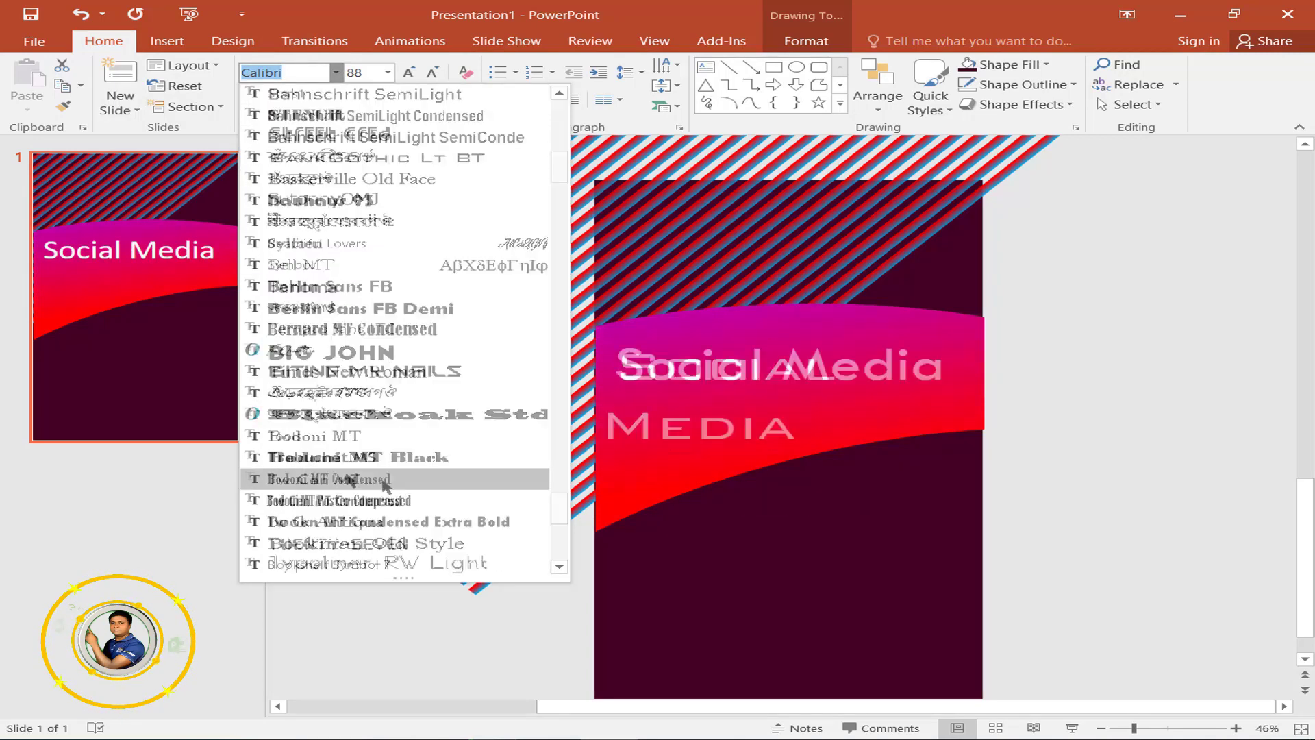
left_click(351, 500)
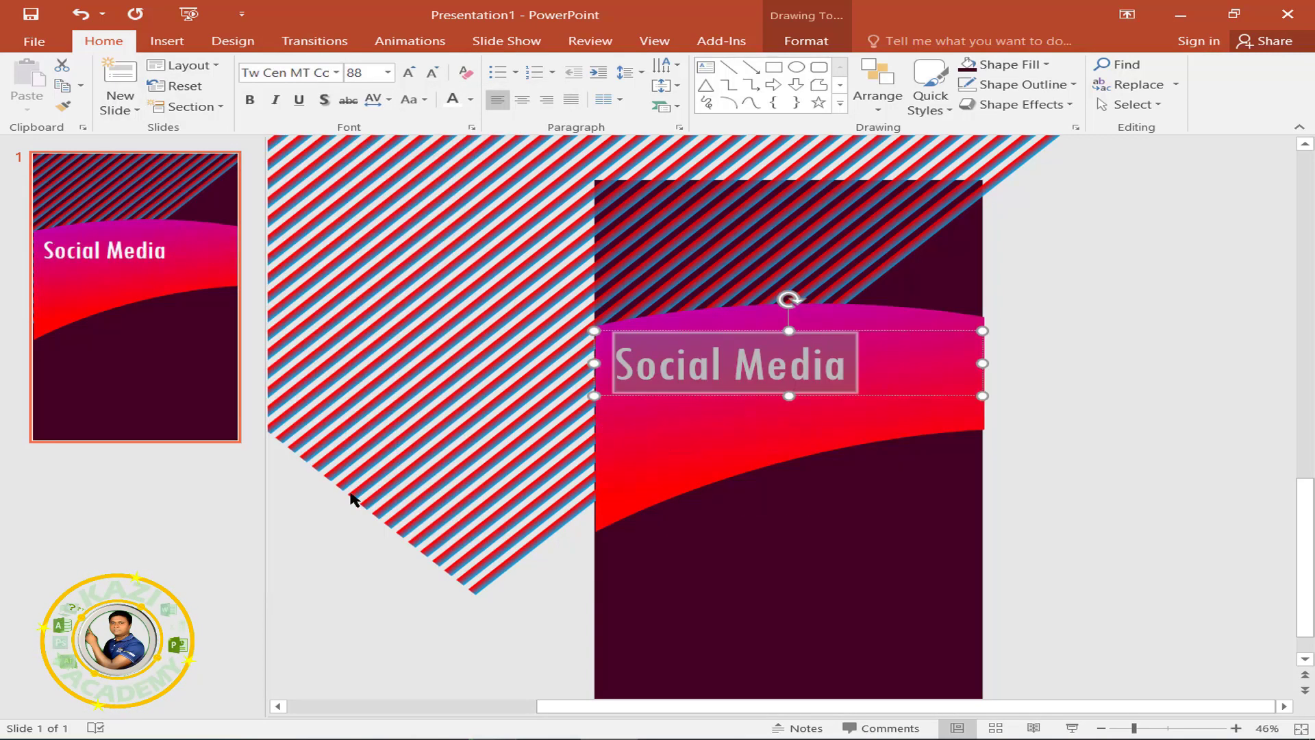
left_click(409, 73)
left_click(416, 80)
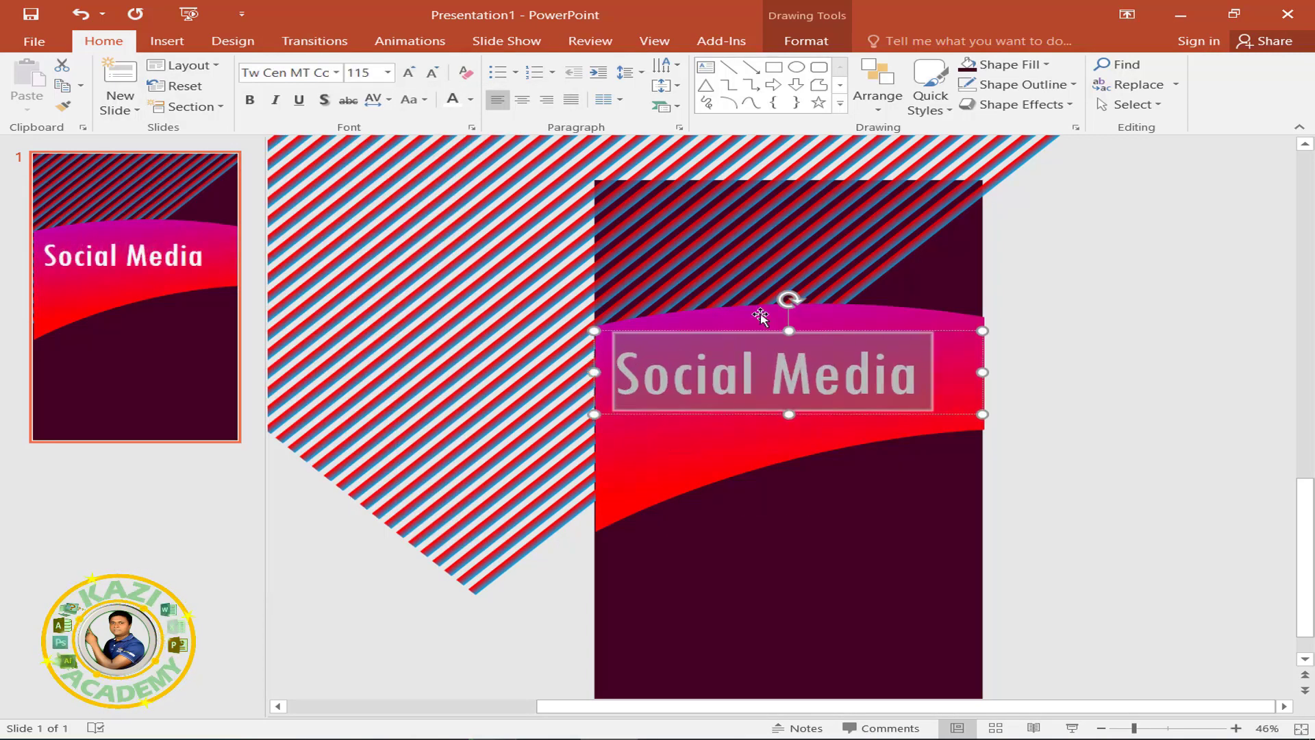
Step: Centre the headline text in its box, nudge it up slightly and make it bold
left_click(781, 332)
left_click(774, 322)
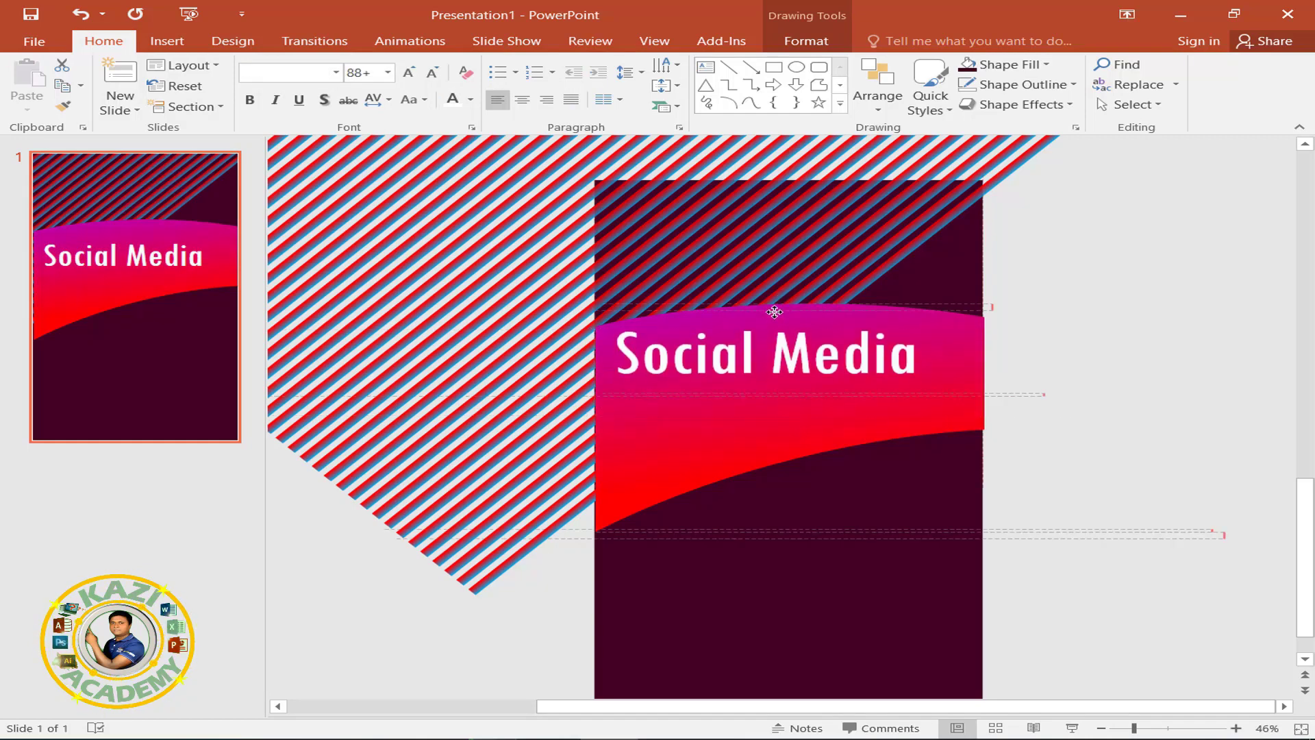
left_click(772, 309)
left_click(522, 100)
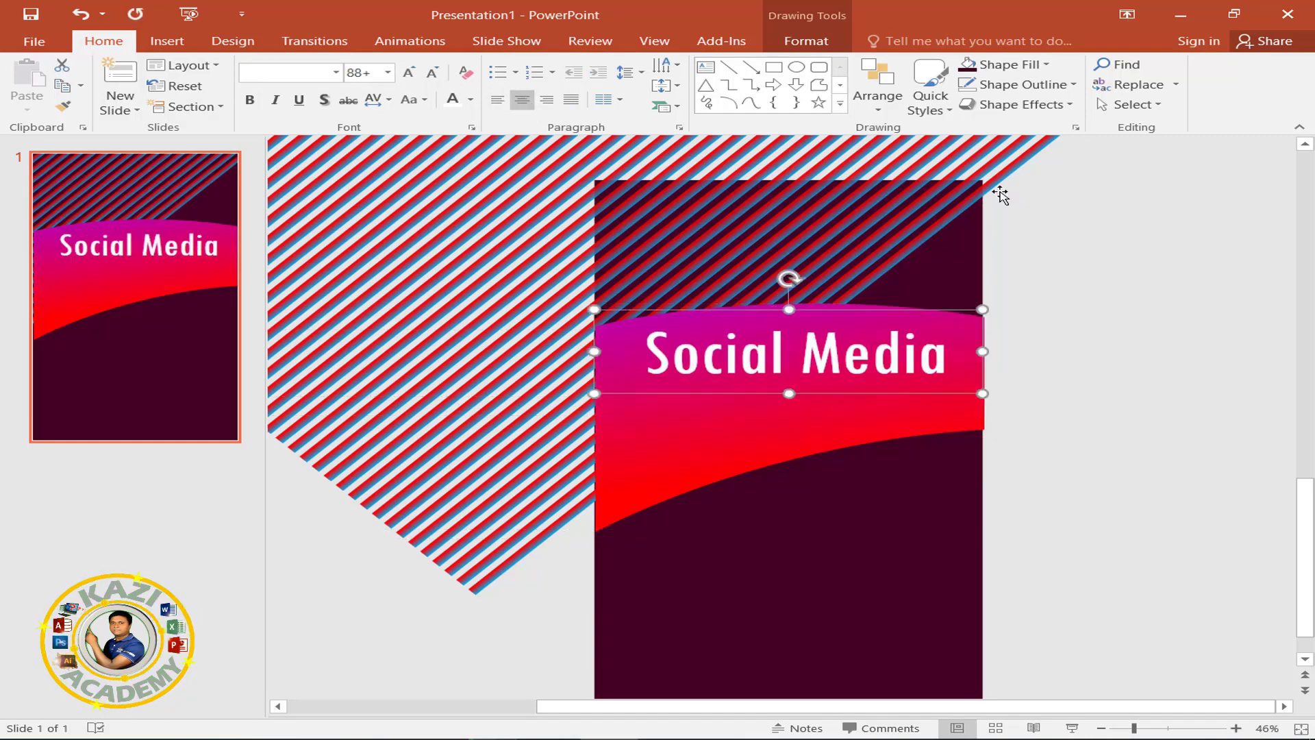
left_click(822, 47)
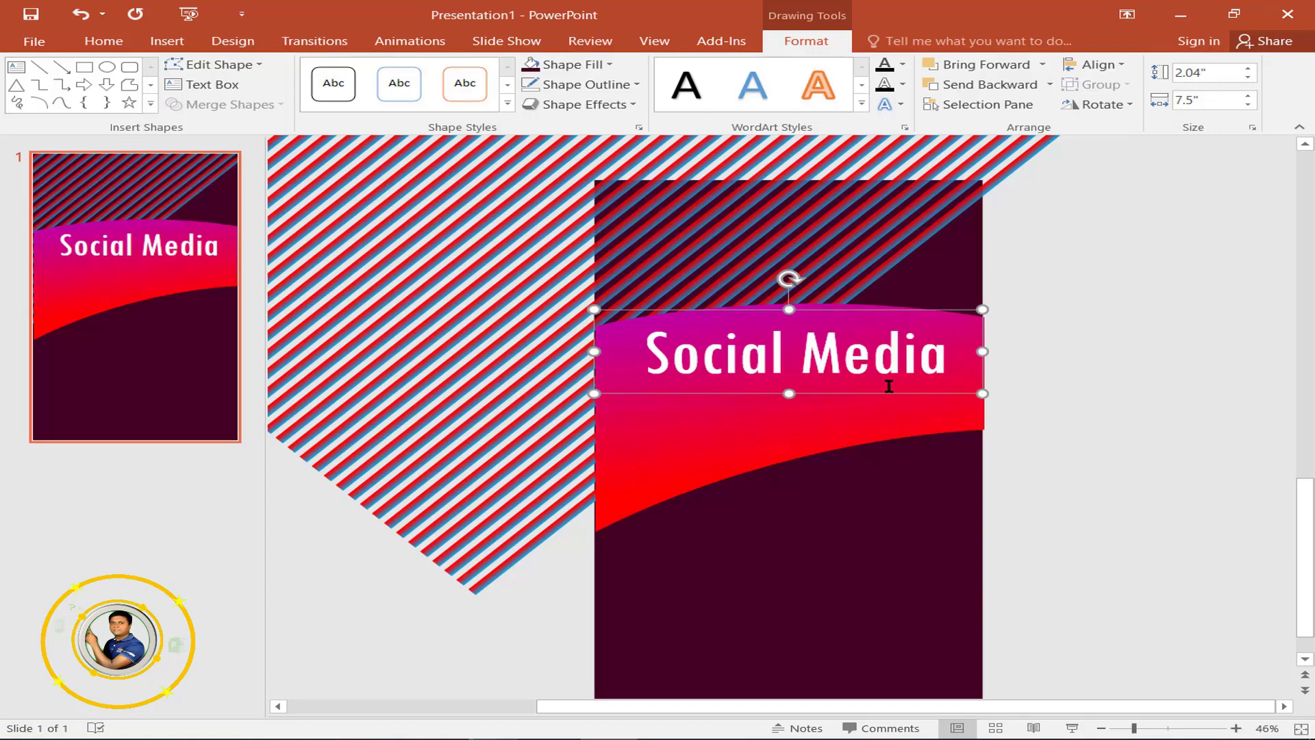
key("Up")
key("Up")
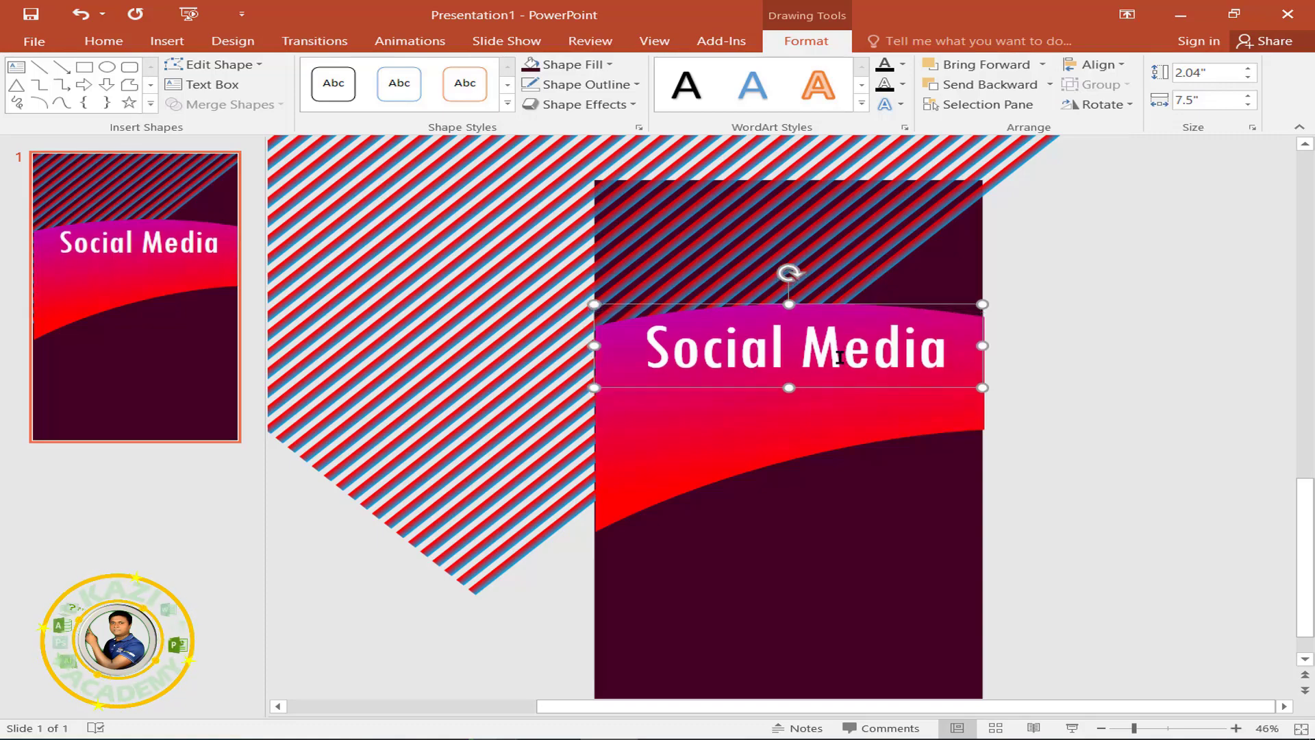
triple_click(839, 357)
left_click(104, 41)
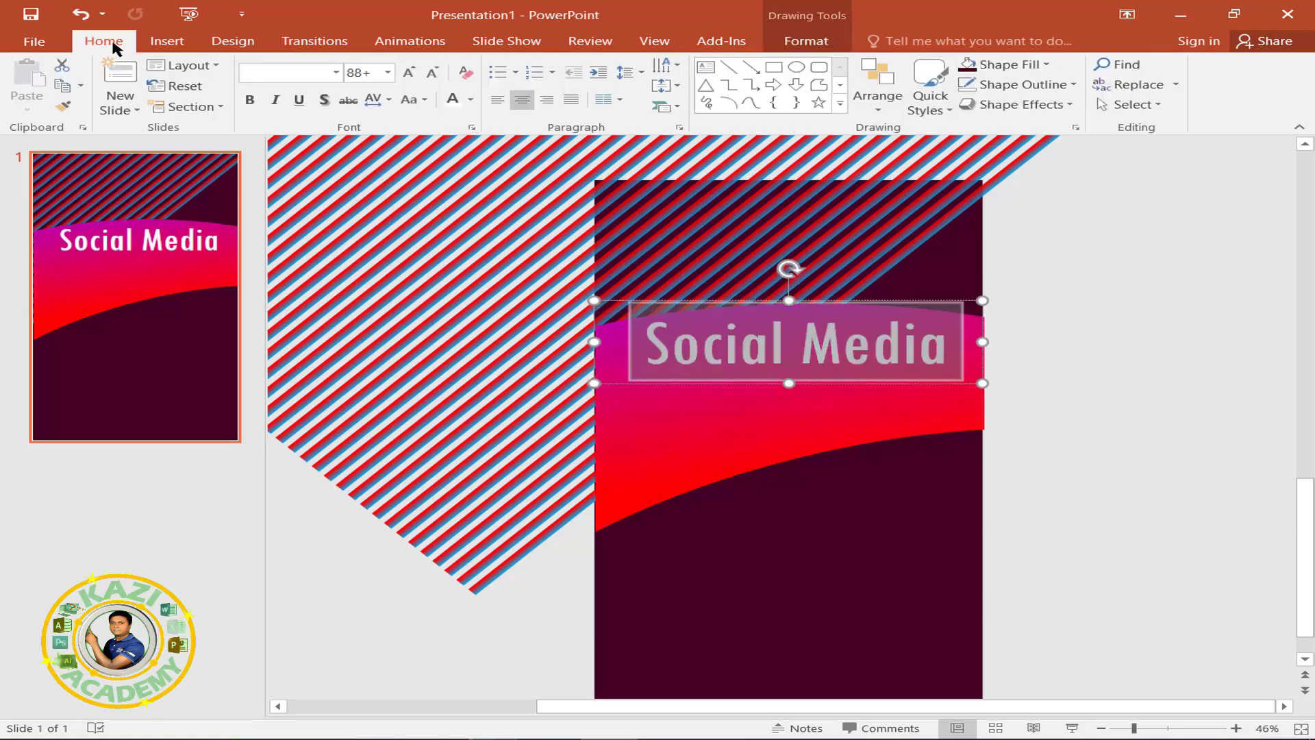
left_click(250, 100)
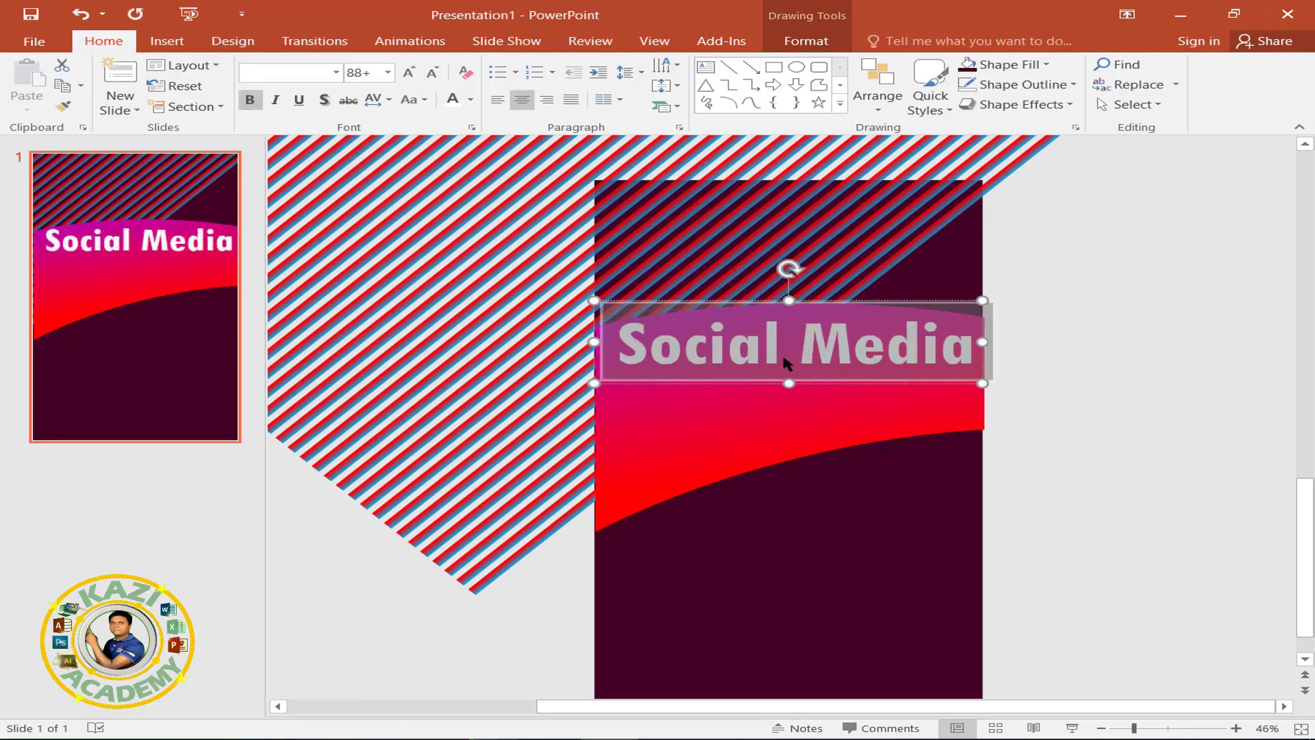
Step: Shrink the headline slightly, duplicate its box and change the copy to 'Stories'
left_click(432, 72)
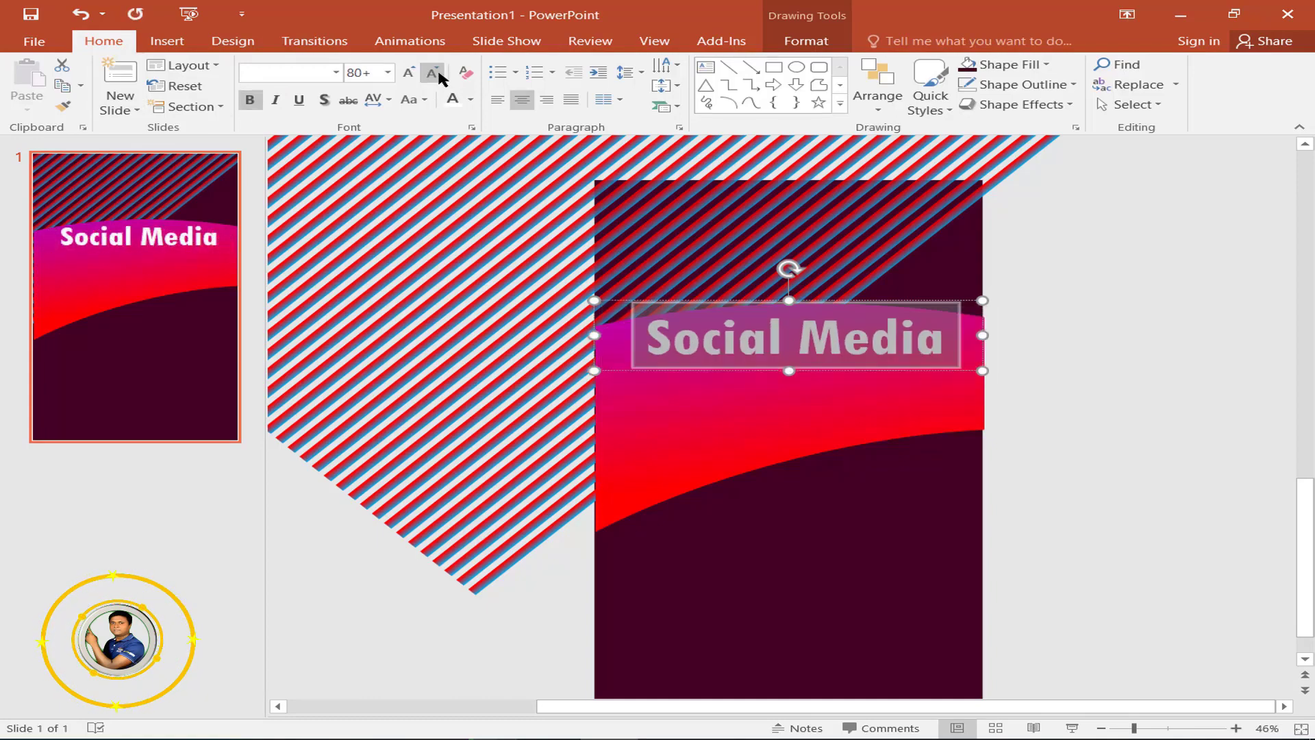
left_click(769, 372)
key("ctrl+d")
left_click_drag(655, 386, 900, 386)
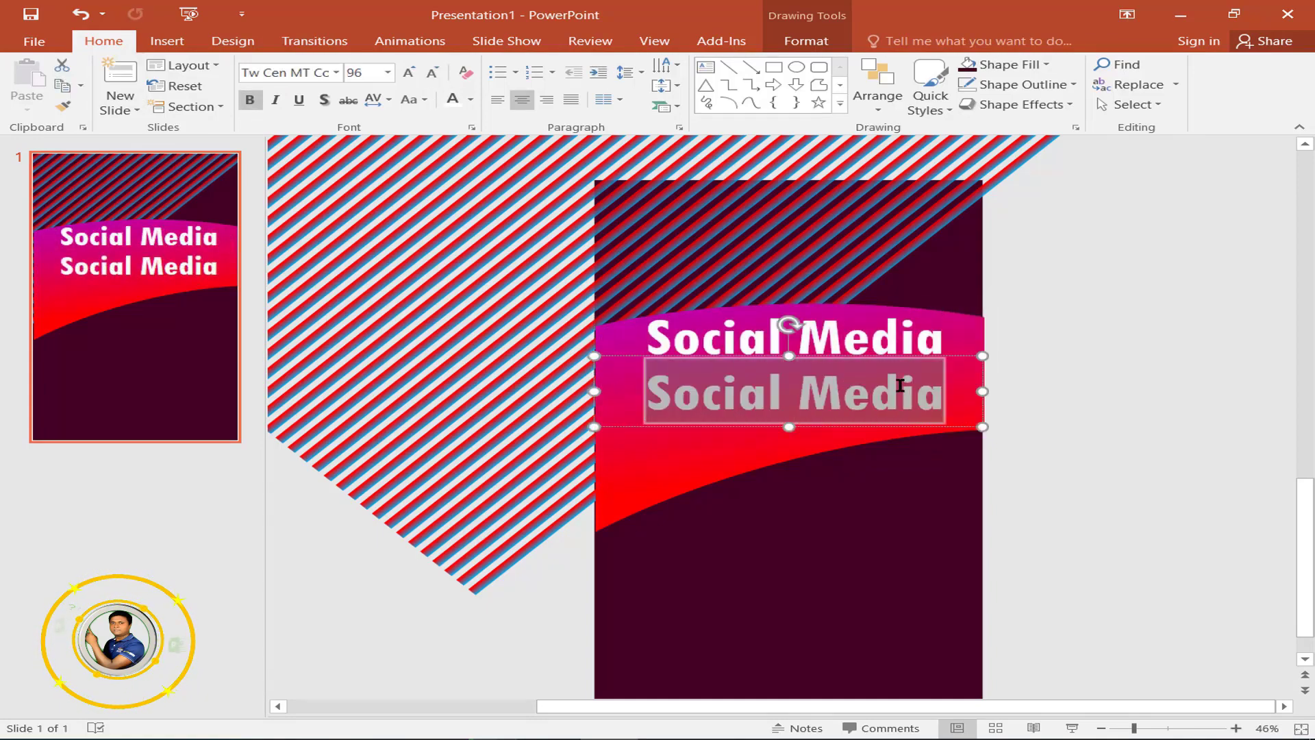
type("S")
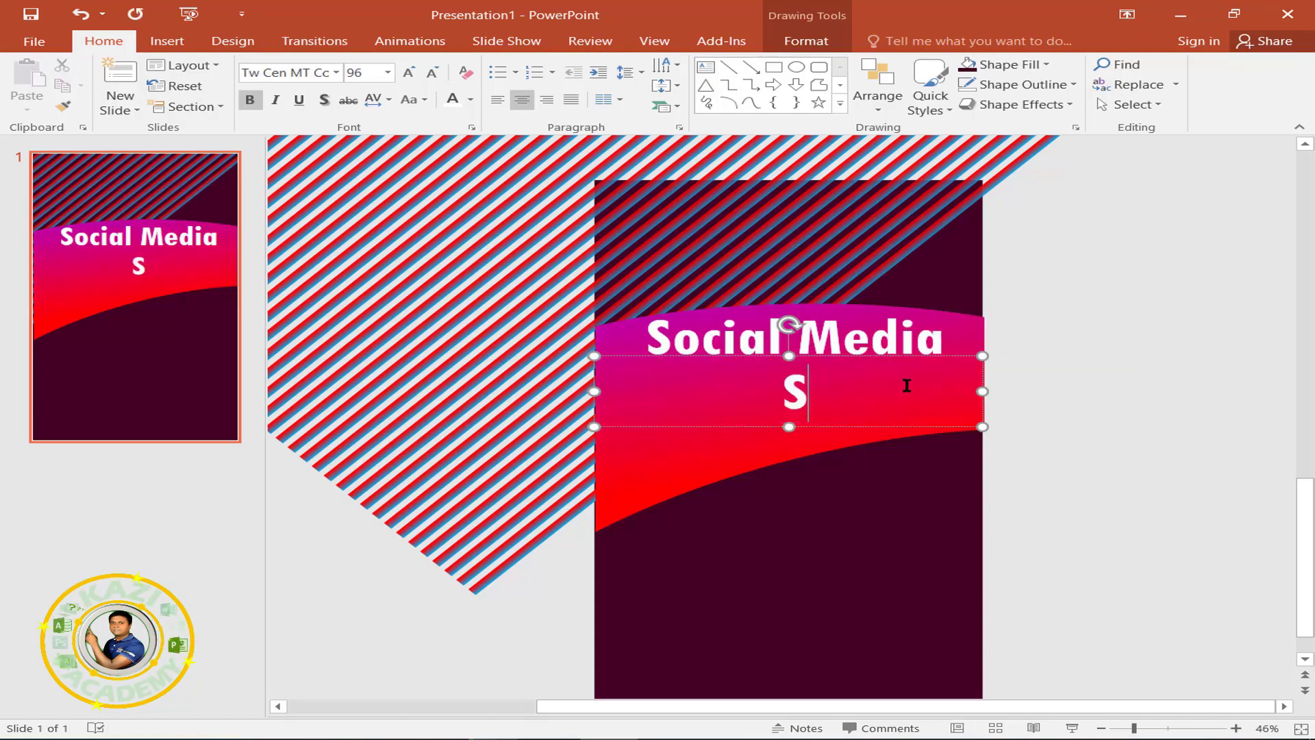
type("to")
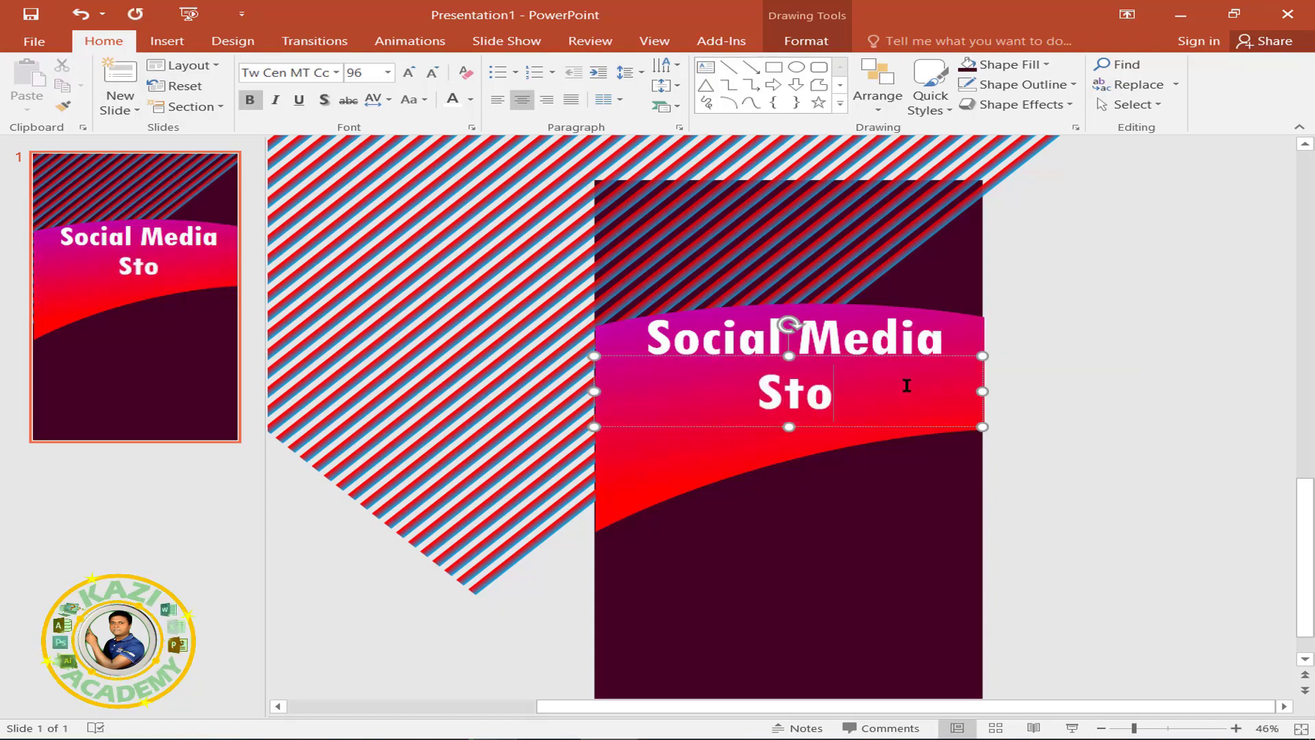
type("ries")
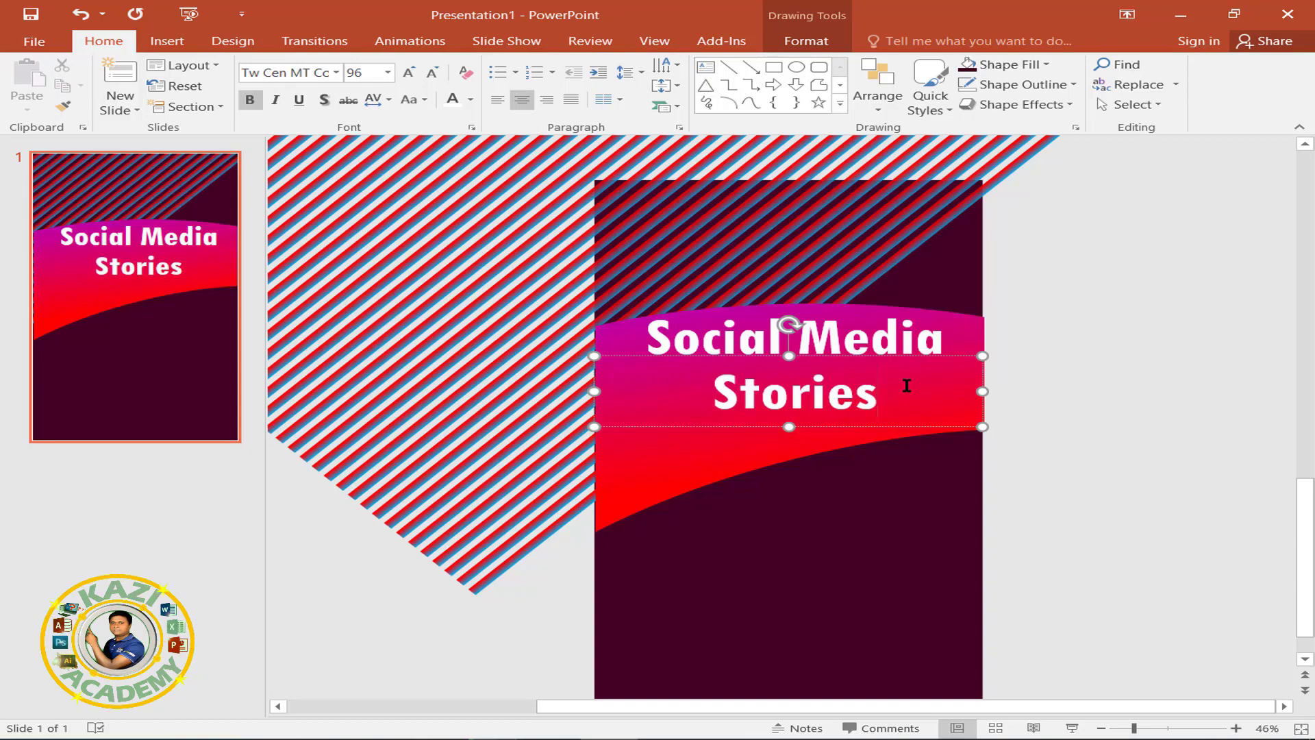
Step: Copy the Stories box lower, retype it as 'Grow Your Followers' and shrink it
left_click_drag(775, 426, 716, 458)
left_click_drag(648, 422, 813, 422)
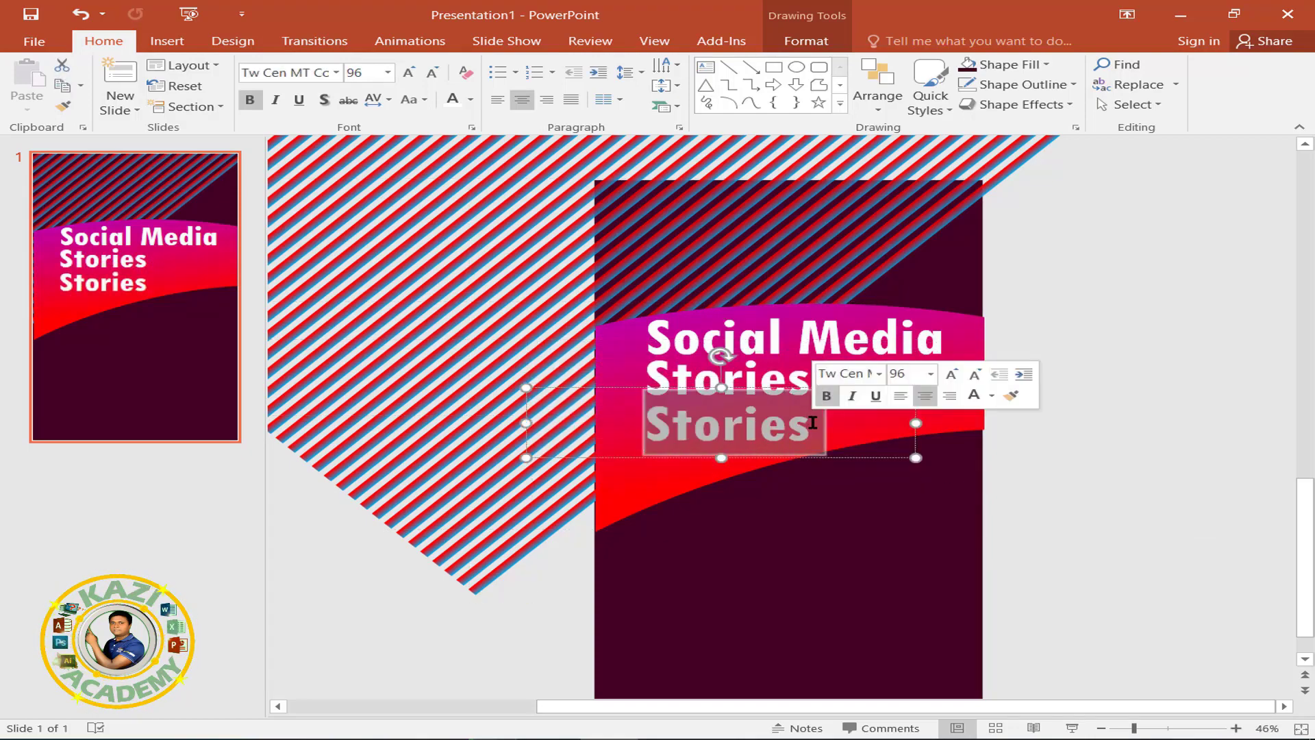
type("Grow Your Followers")
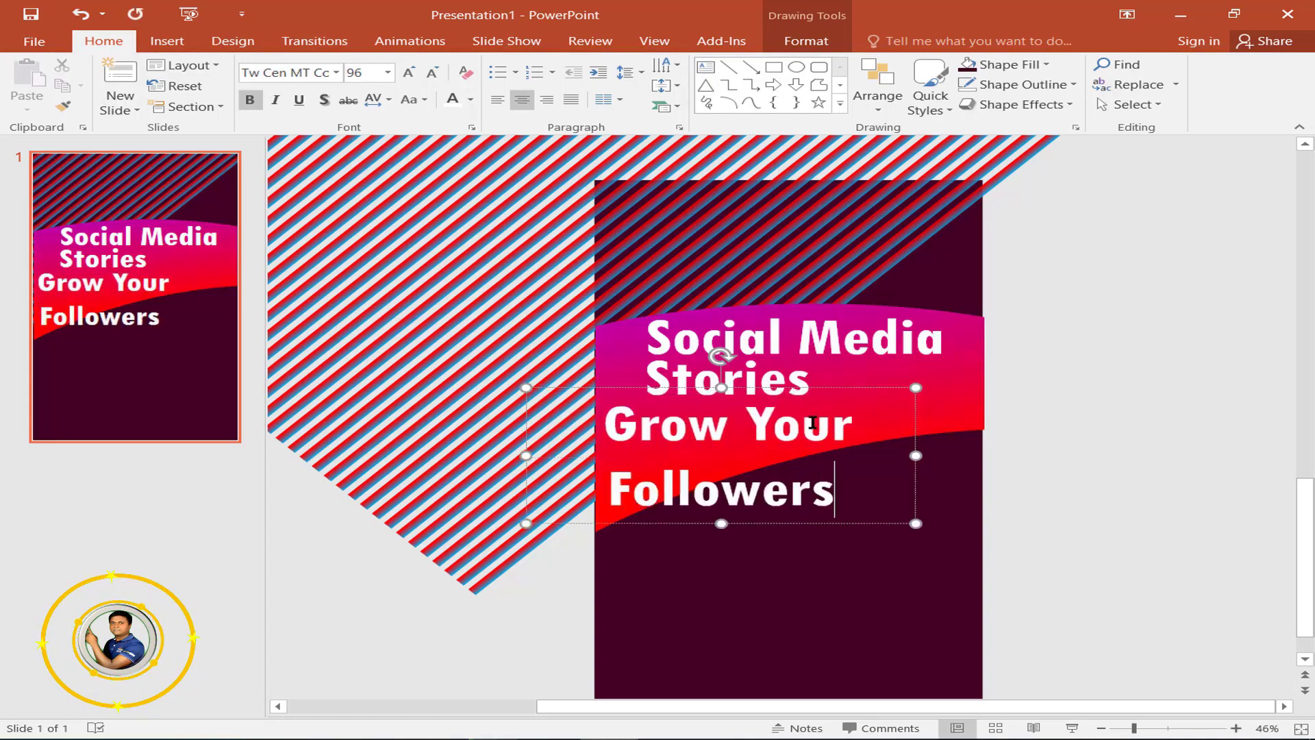
key("Escape")
key("ctrl+bracketleft")
key("ctrl+bracketleft")
key("ctrl+bracketleft")
key("ctrl+bracketleft")
key("ctrl+bracketleft")
key("ctrl+bracketleft")
key("ctrl+bracketleft")
key("ctrl+bracketleft")
left_click(1175, 452)
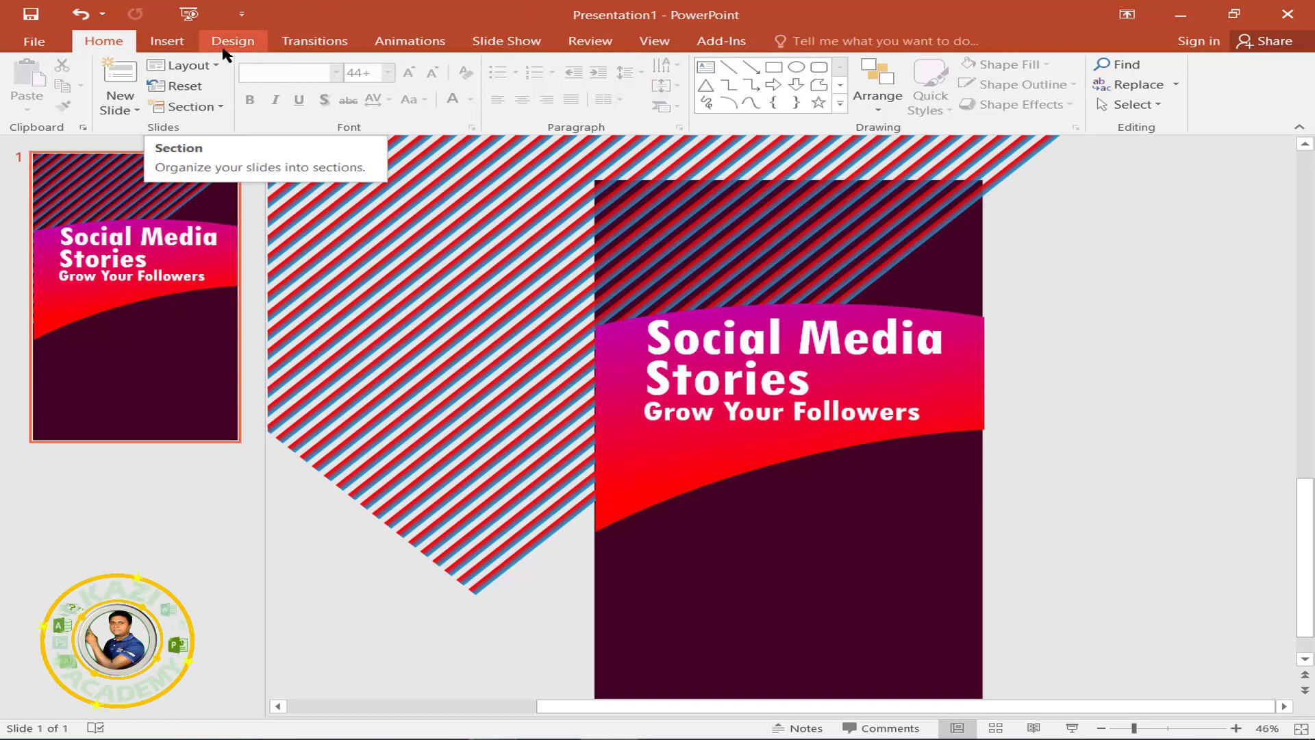
Step: Insert a six-point star below 'Grow Your Followers' and shrink it to about a third
left_click(168, 42)
left_click(325, 88)
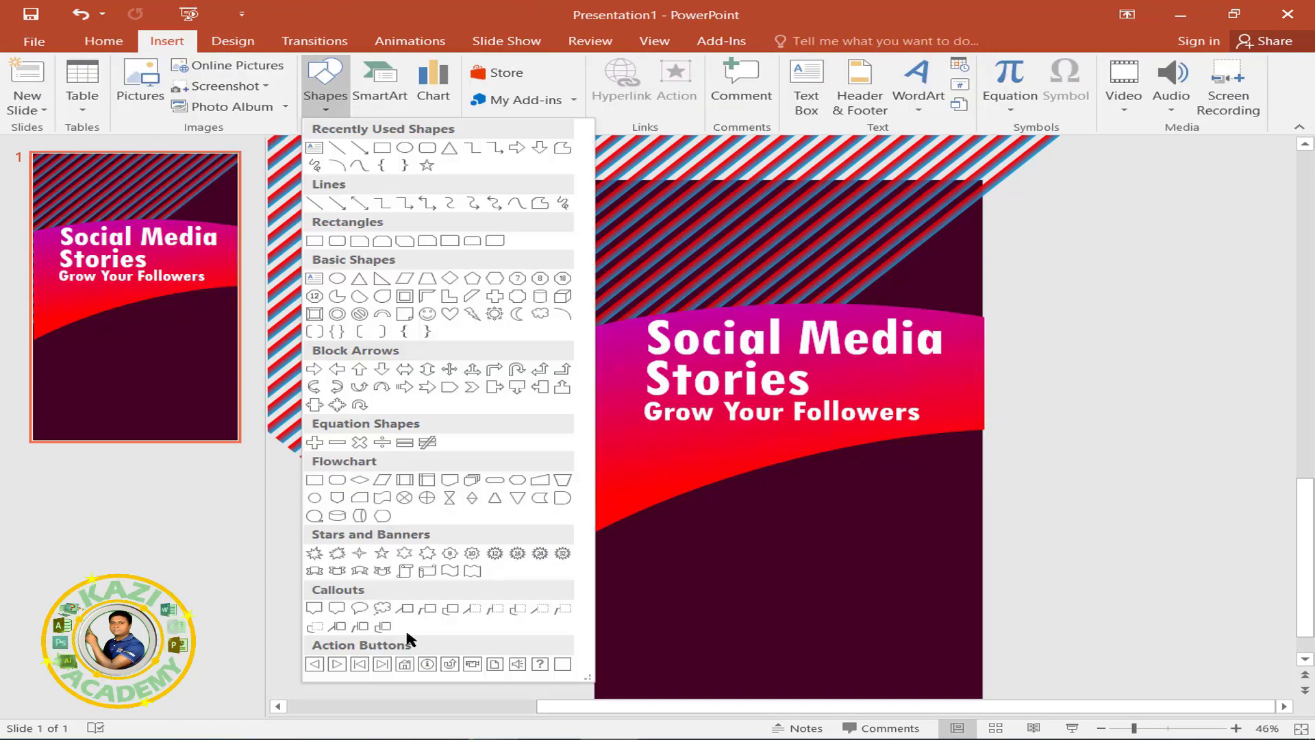
left_click(405, 554)
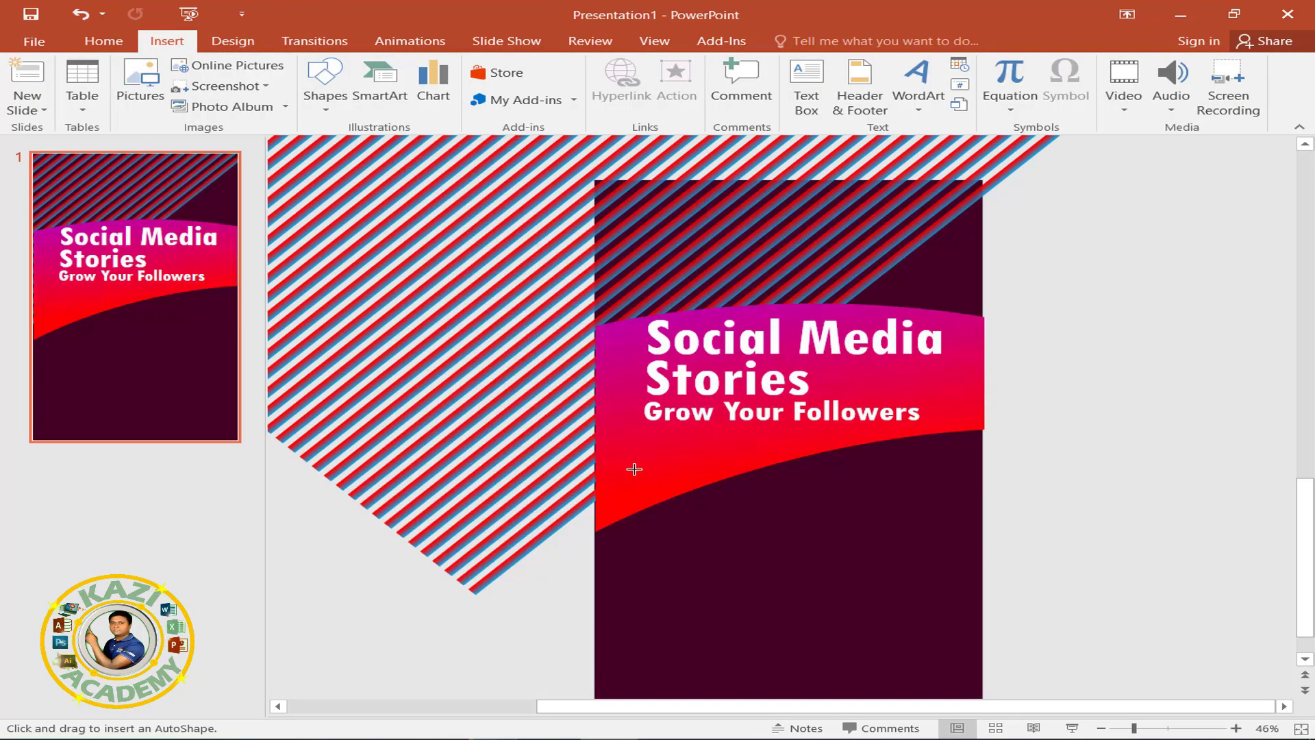
left_click(634, 459)
mouse_move(660, 483)
left_mouse_down()
mouse_move(635, 461)
mouse_move(670, 460)
left_mouse_up()
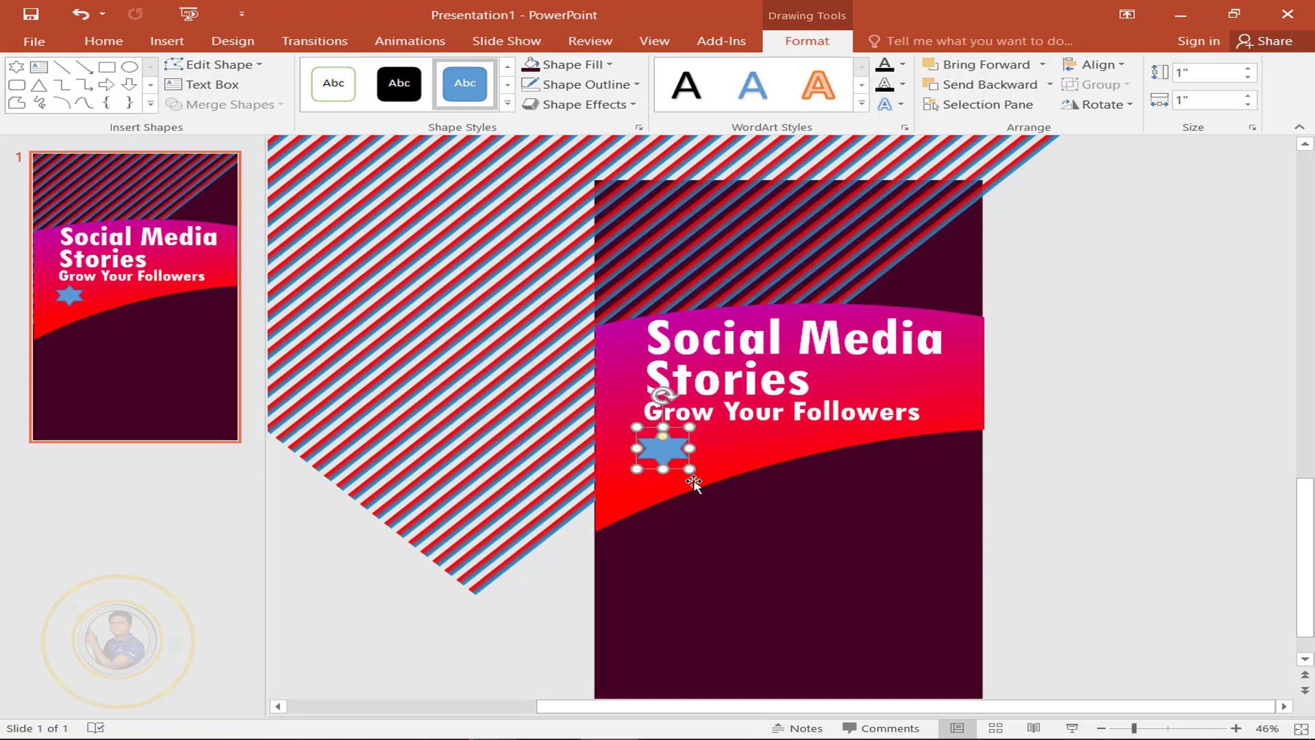
scroll(699, 485, "down", 3)
scroll(734, 469, "up", 10)
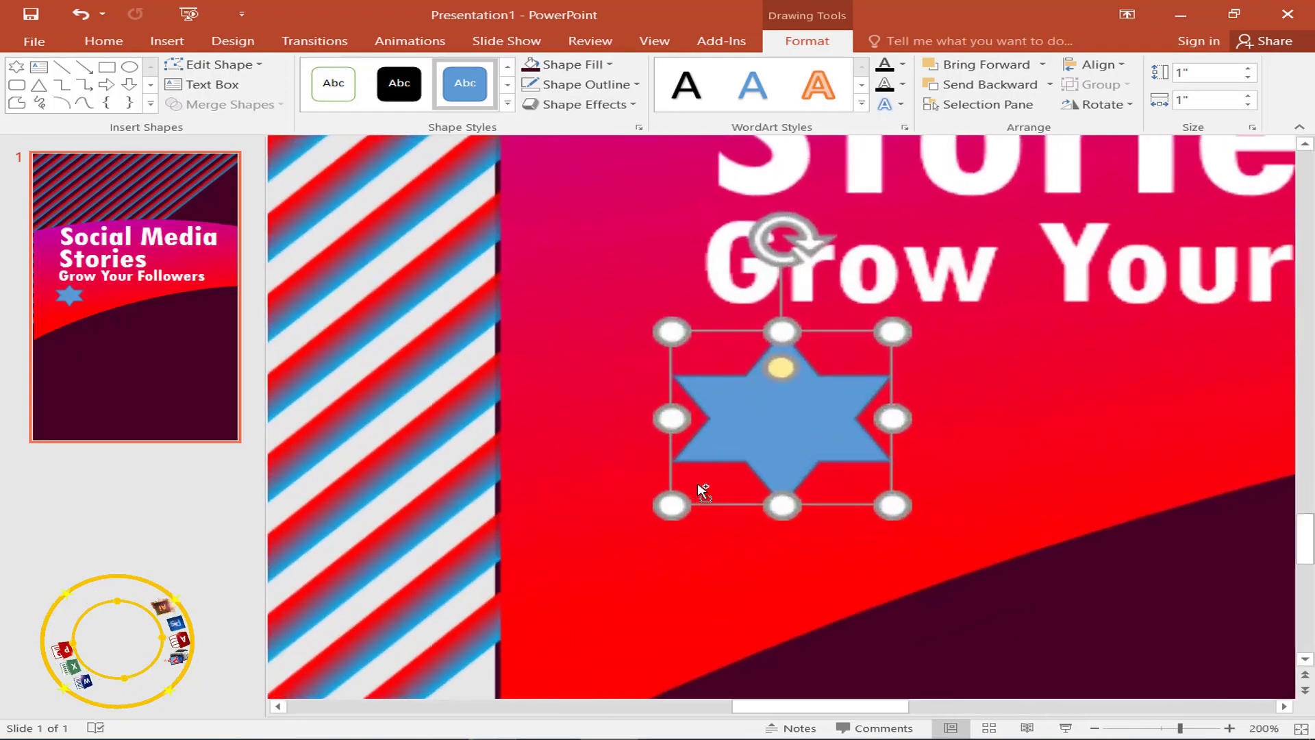
left_click_drag(896, 506, 751, 350)
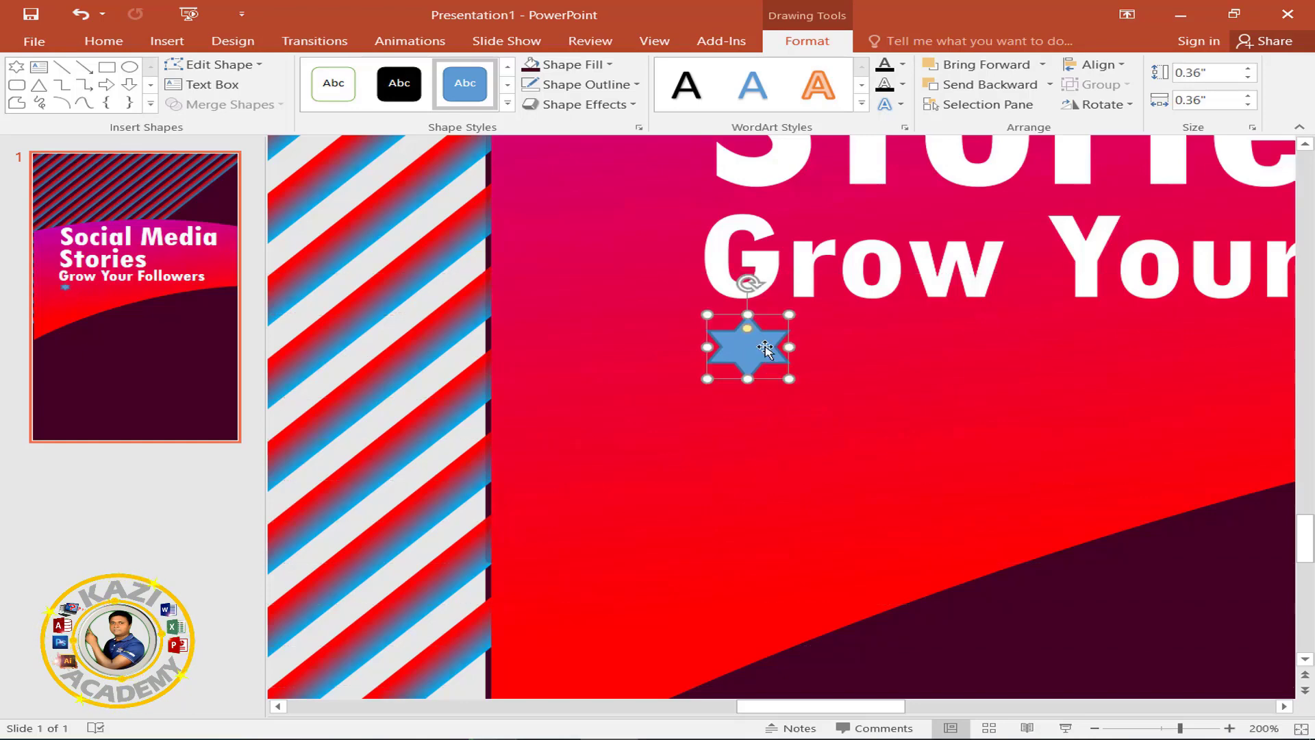
Step: Fill the star white and remove its outline
left_click(596, 64)
left_click(529, 104)
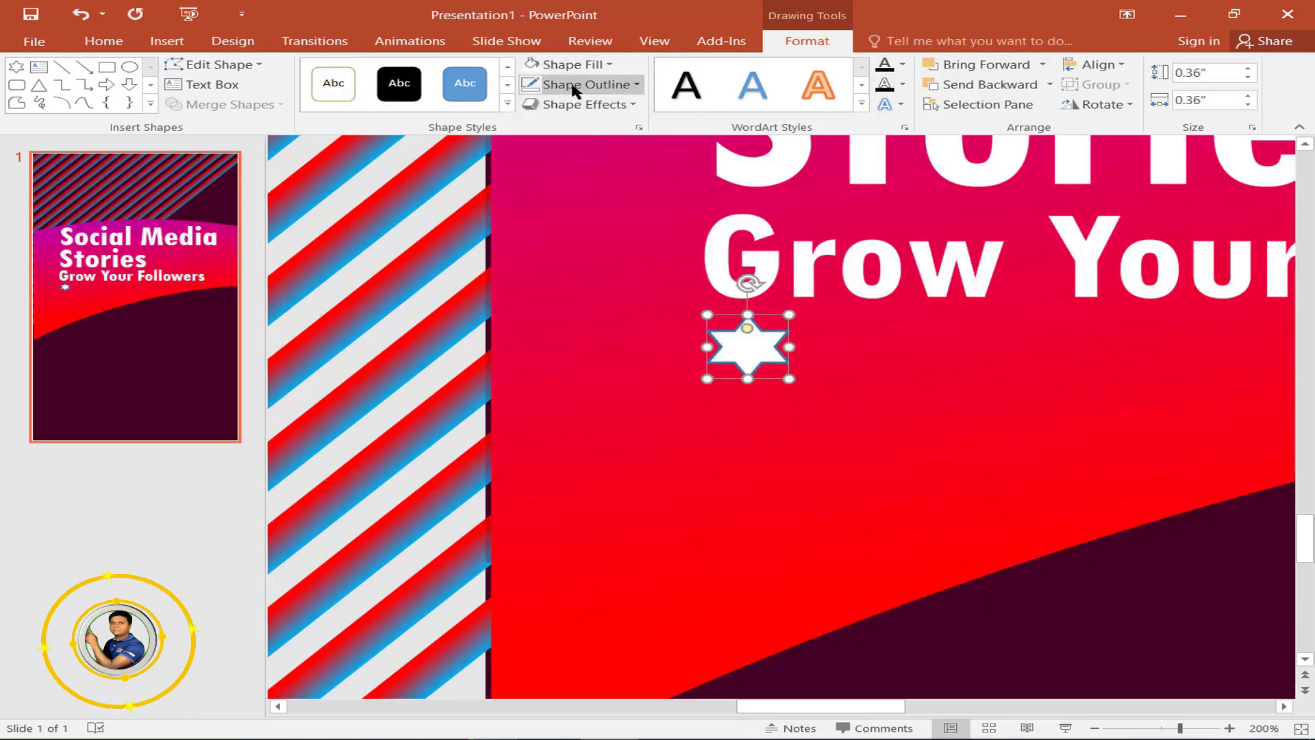
left_click(579, 84)
left_click(560, 275)
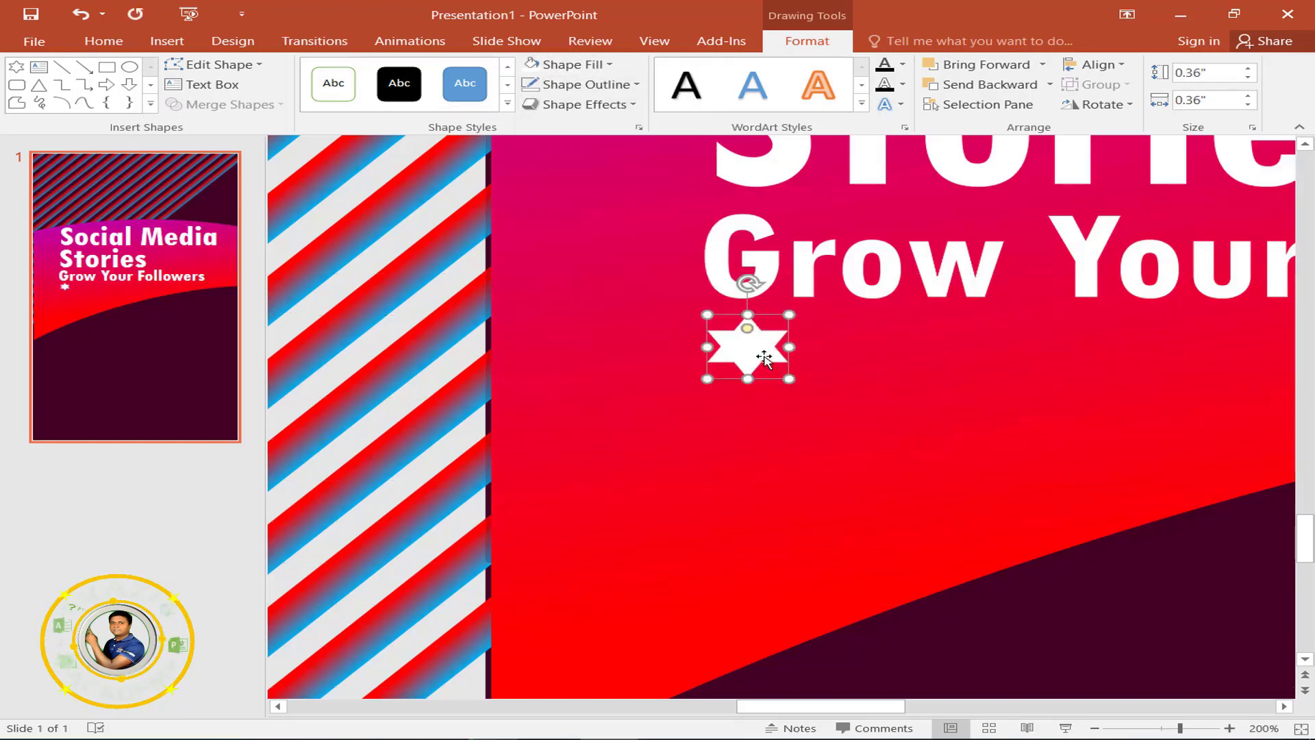
Step: Duplicate the star into a row of seven 0.36" stars under the tagline
key("ctrl+d")
key("ctrl+d")
scroll(714, 298, "down", 2)
key("ctrl+d")
key("ctrl+d")
key("ctrl+d")
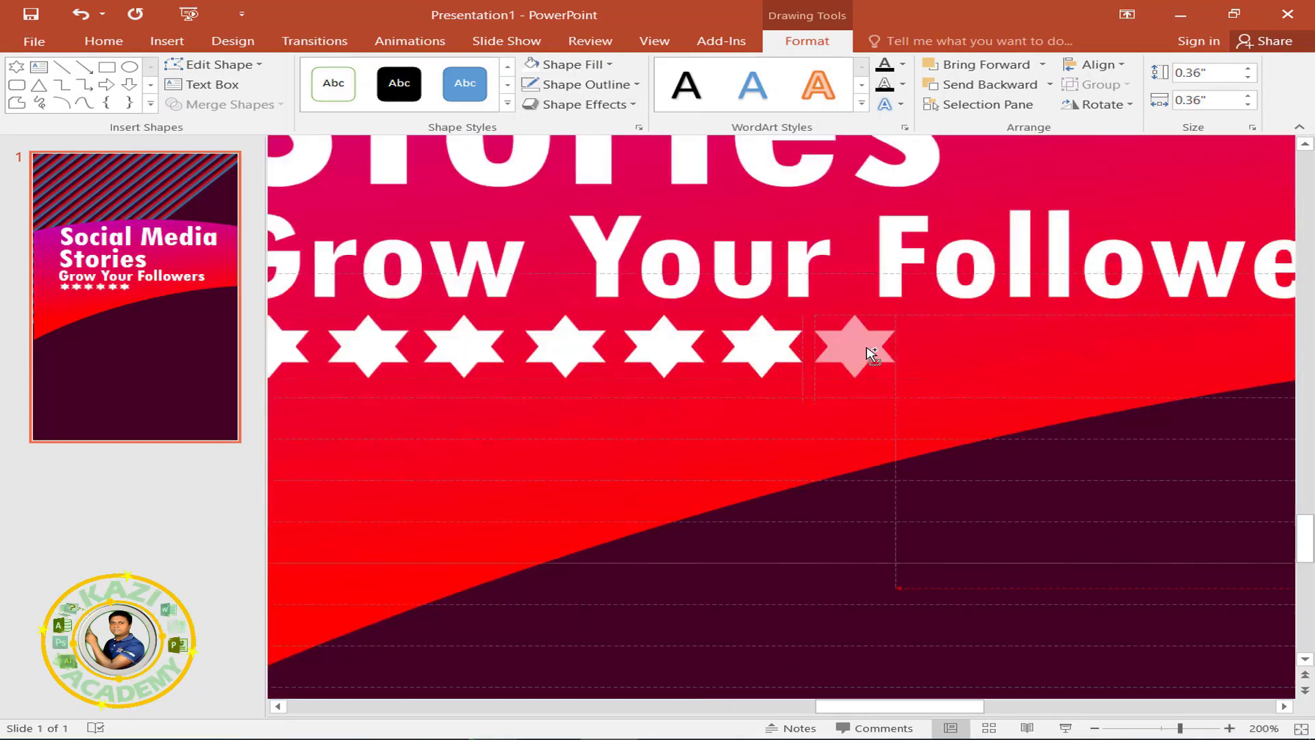
key("ctrl+d")
scroll(872, 347, "down", 2)
key("Escape")
left_click(183, 47)
Step: Draw a horizontal line across the slide top, 6.2 inches long and 20 pt thick
left_click(322, 82)
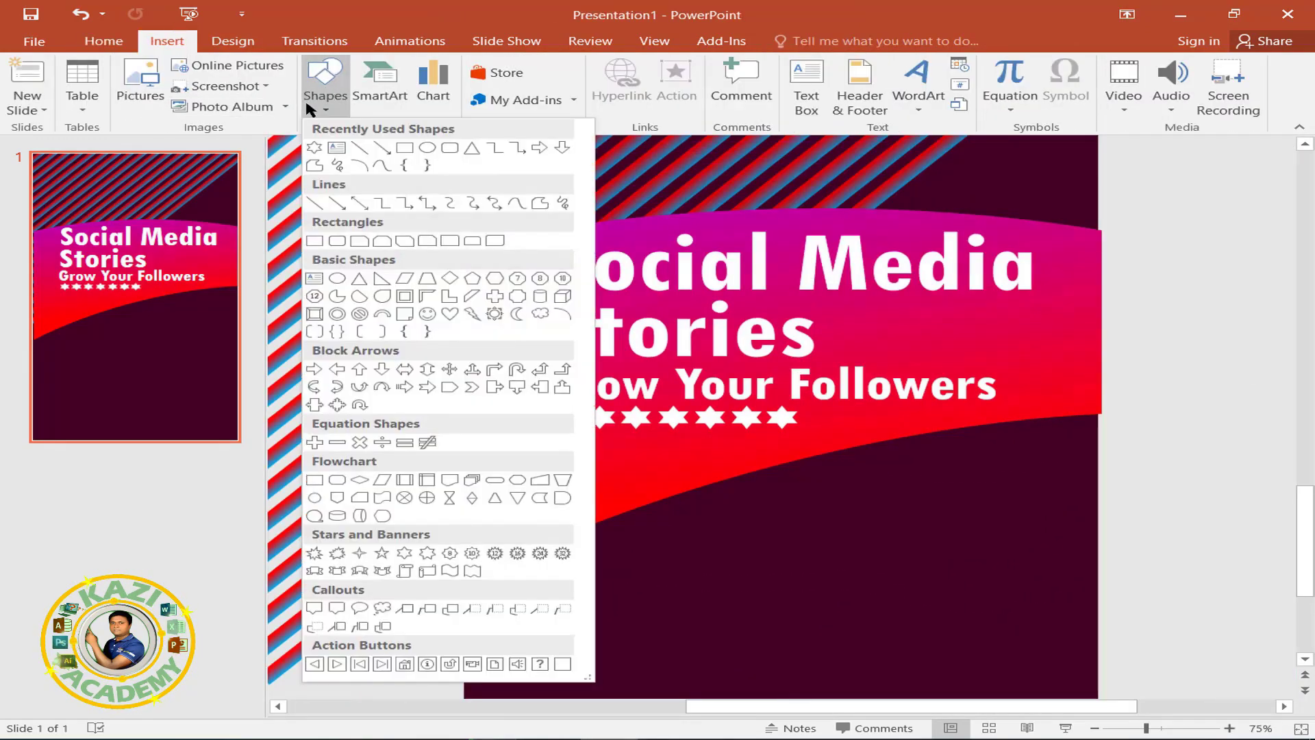
left_click(361, 149)
scroll(484, 332, "down", 4)
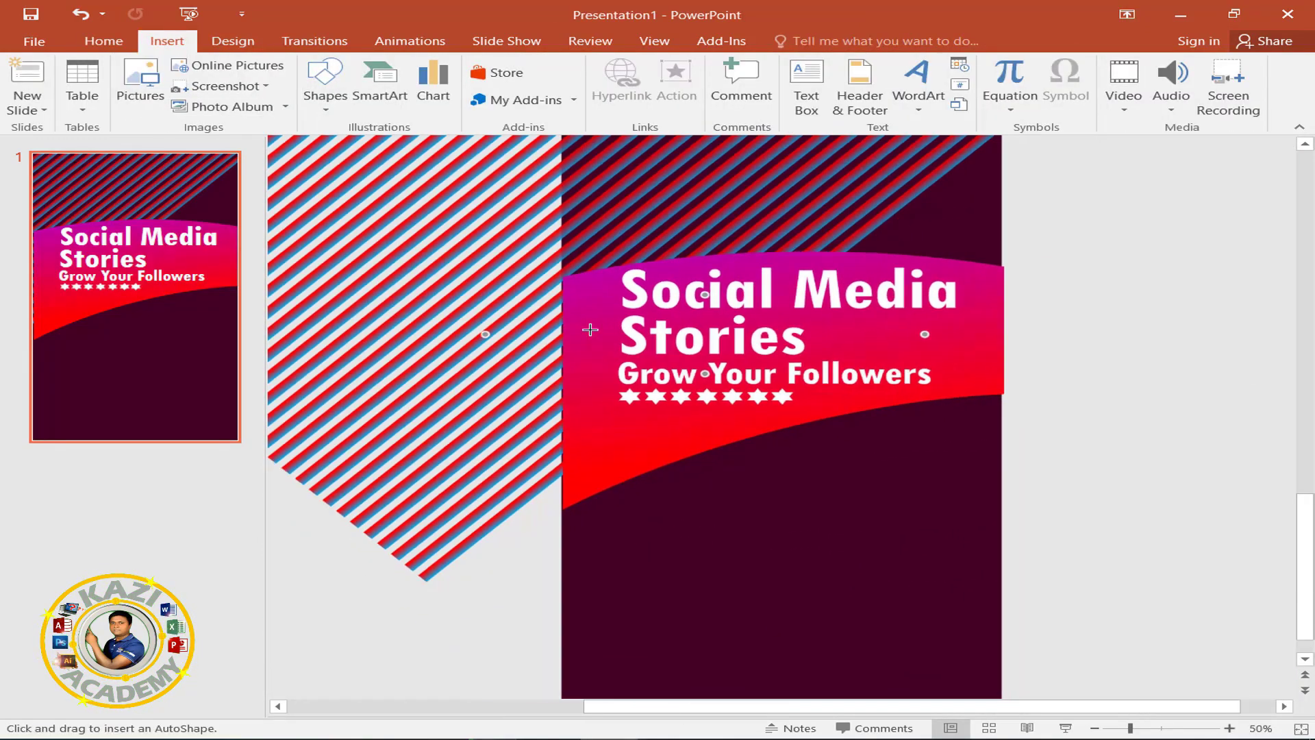
scroll(592, 330, "up", 2)
scroll(592, 329, "down", 2)
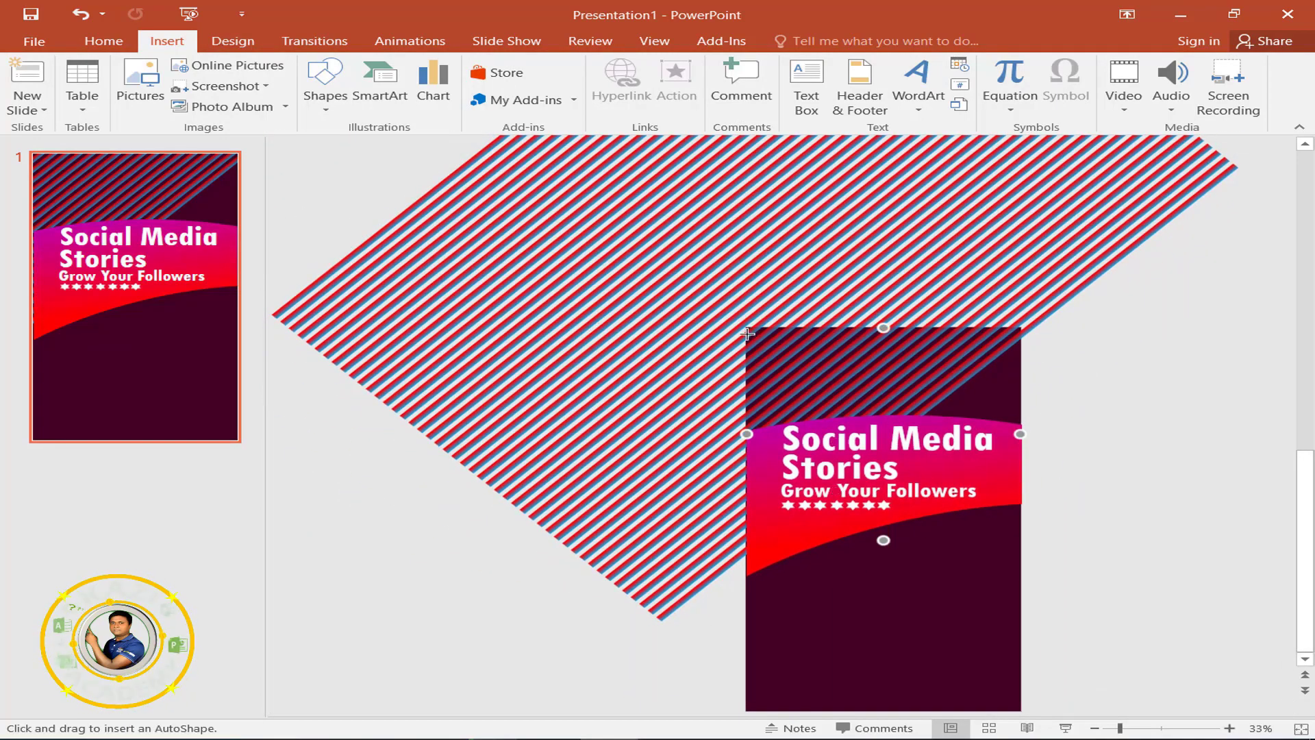
left_click_drag(762, 340, 999, 343)
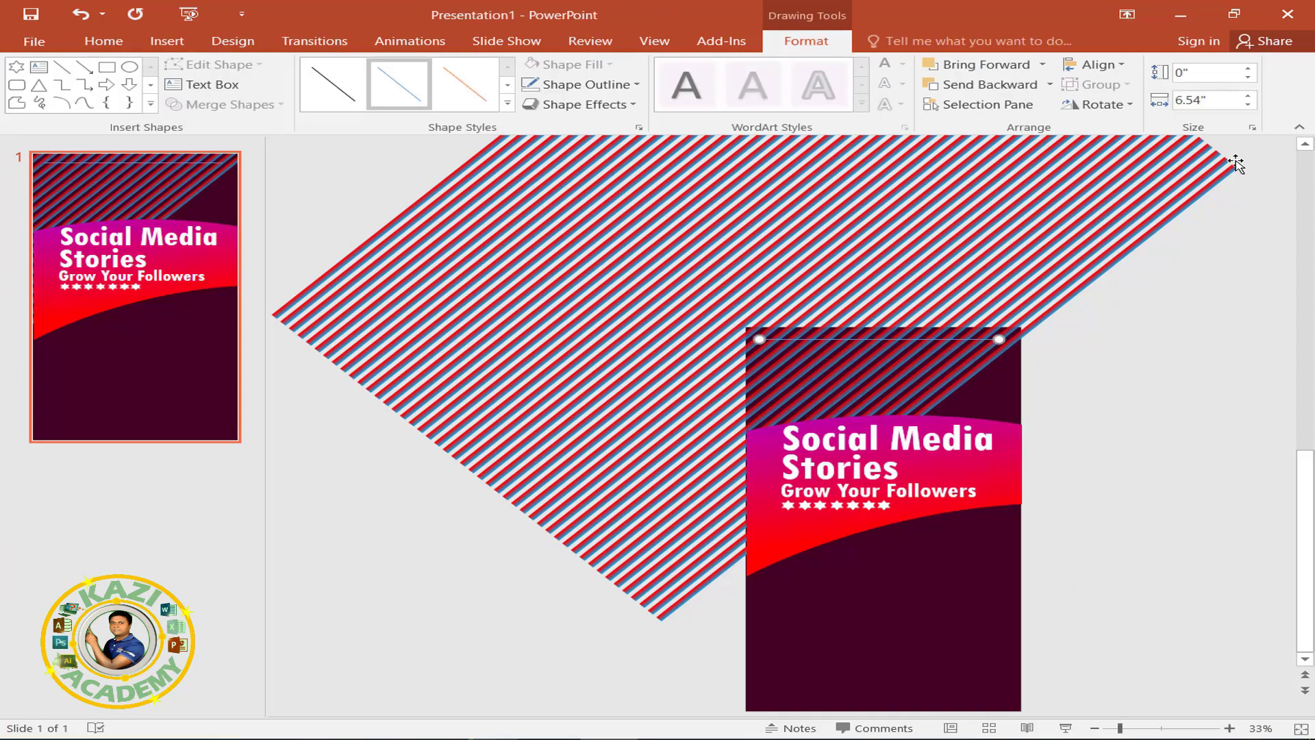
left_click(1248, 105)
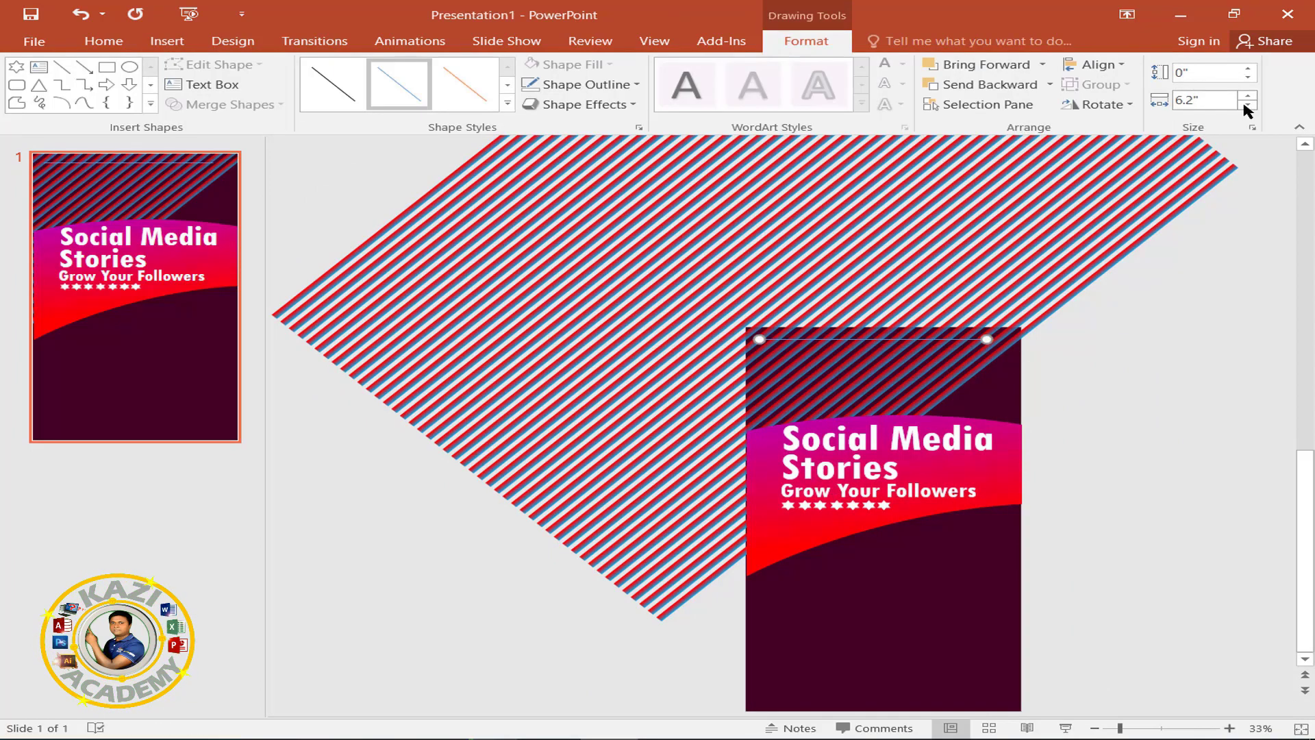
left_click(639, 128)
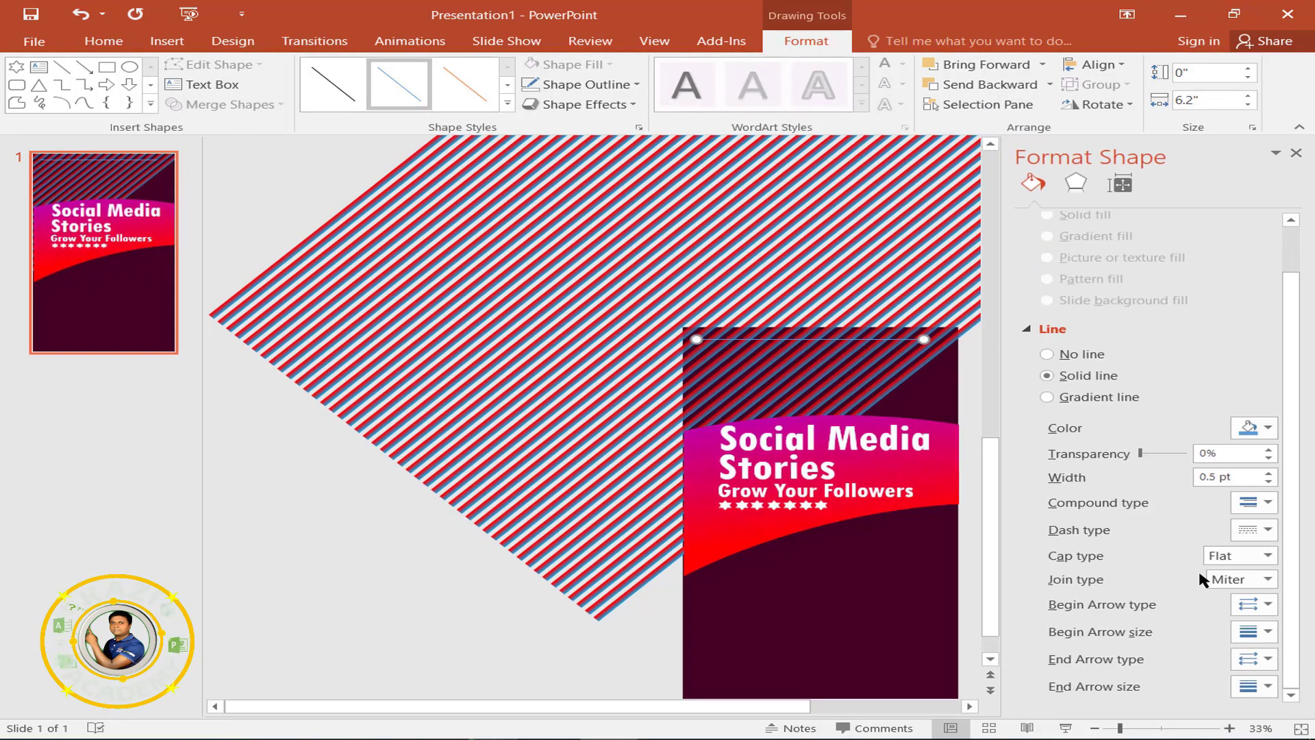
double_click(1207, 477)
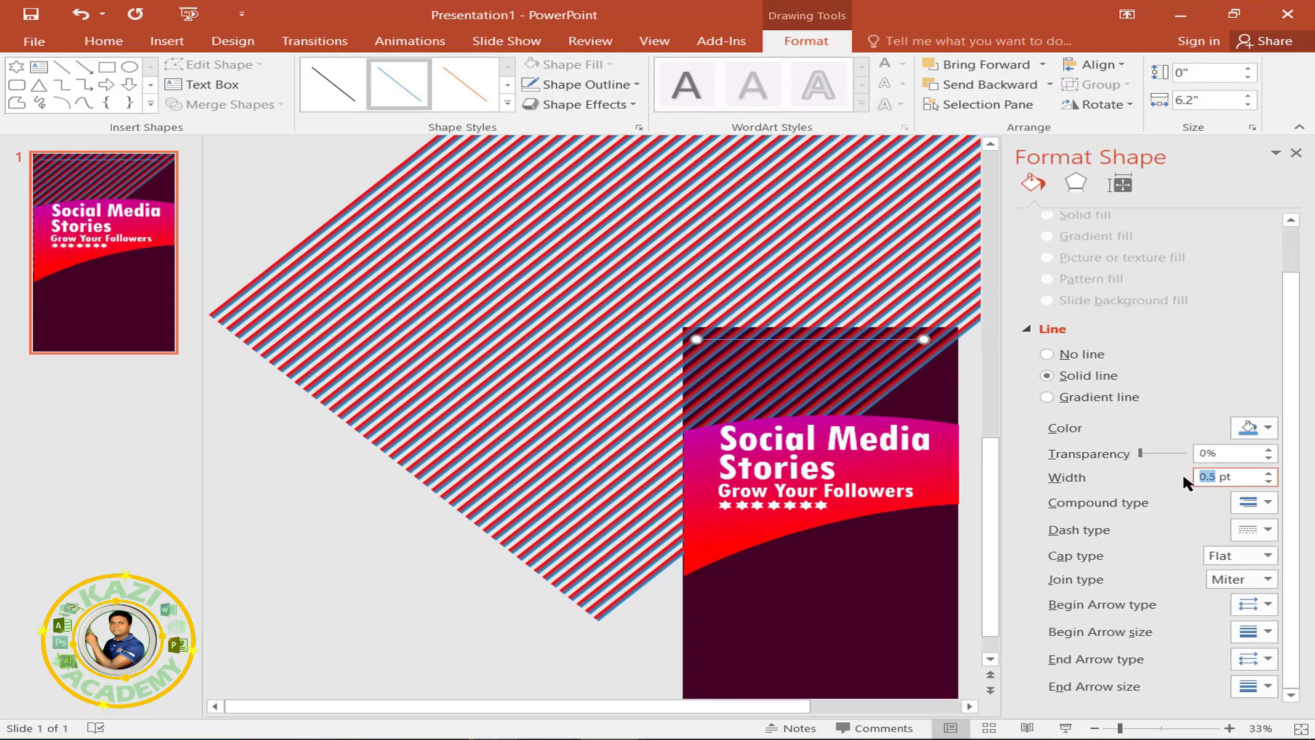
type("15")
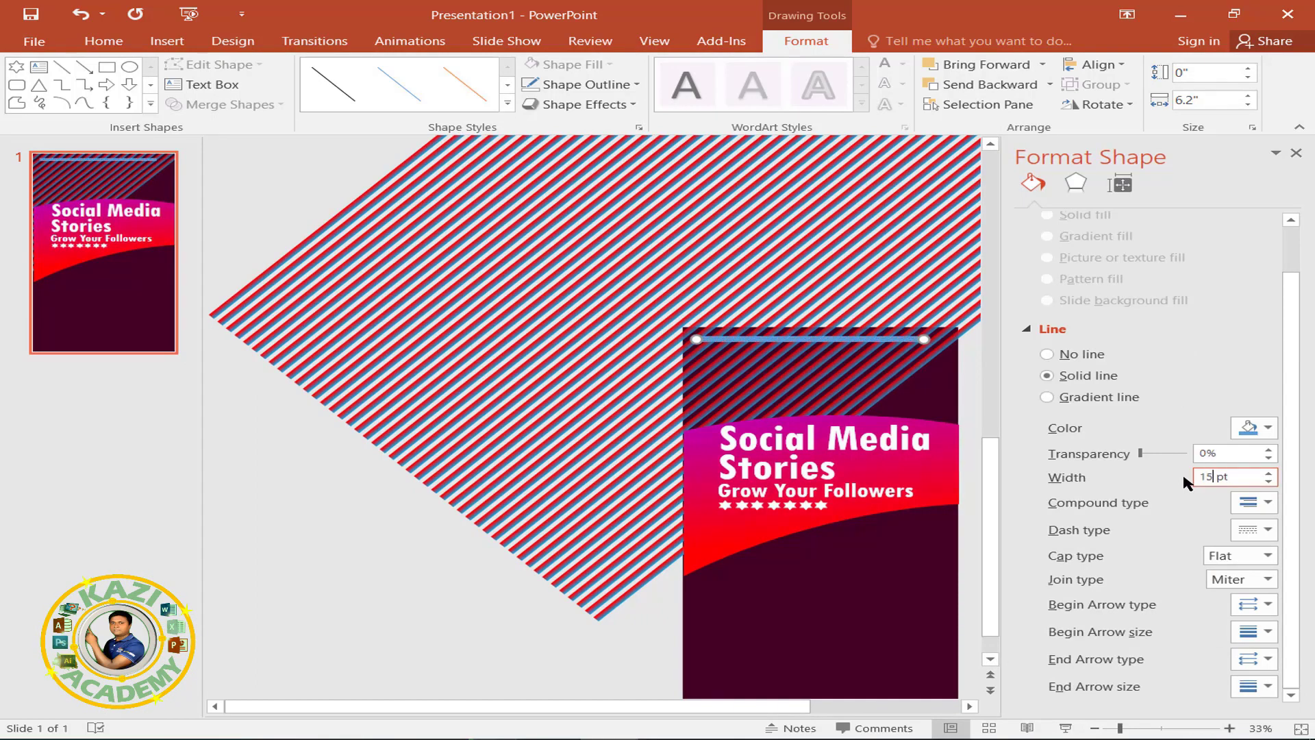
key("BackSpace")
key("BackSpace")
type("20")
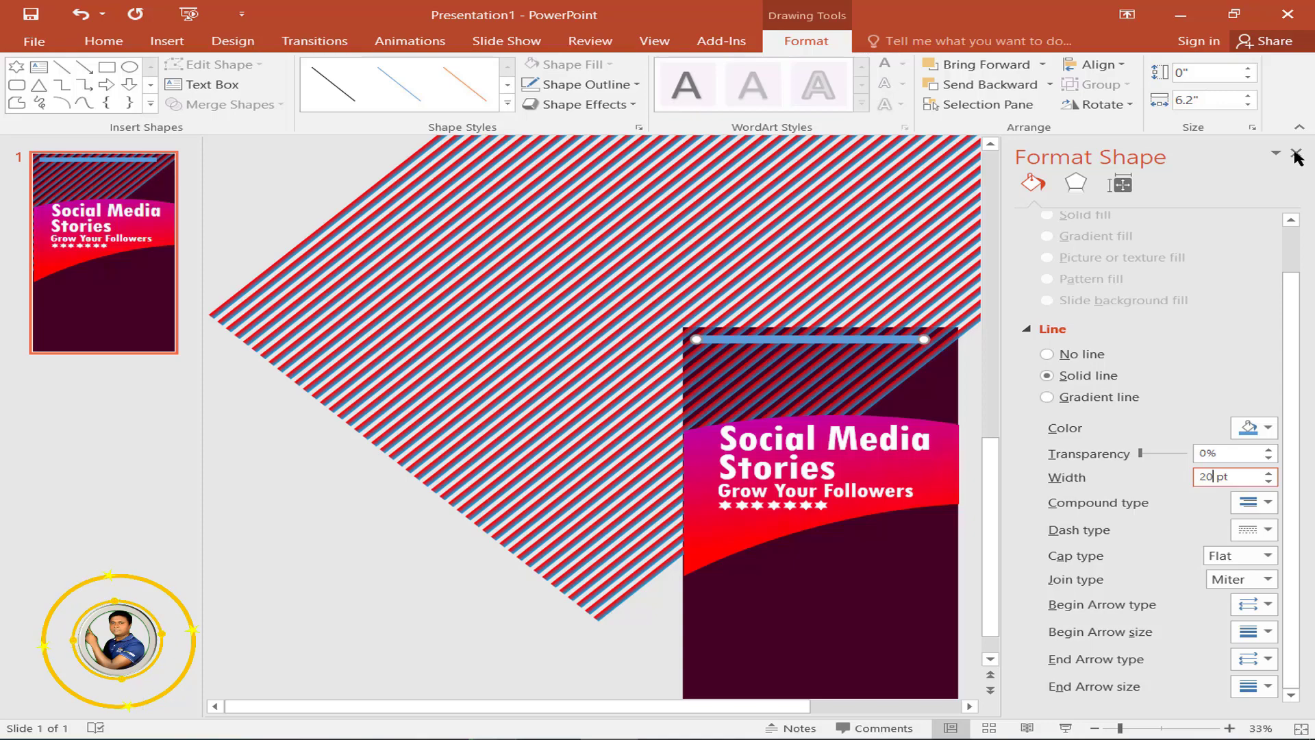
Step: Give the line a gradient running from a red stop to a magenta stop
left_click(1268, 428)
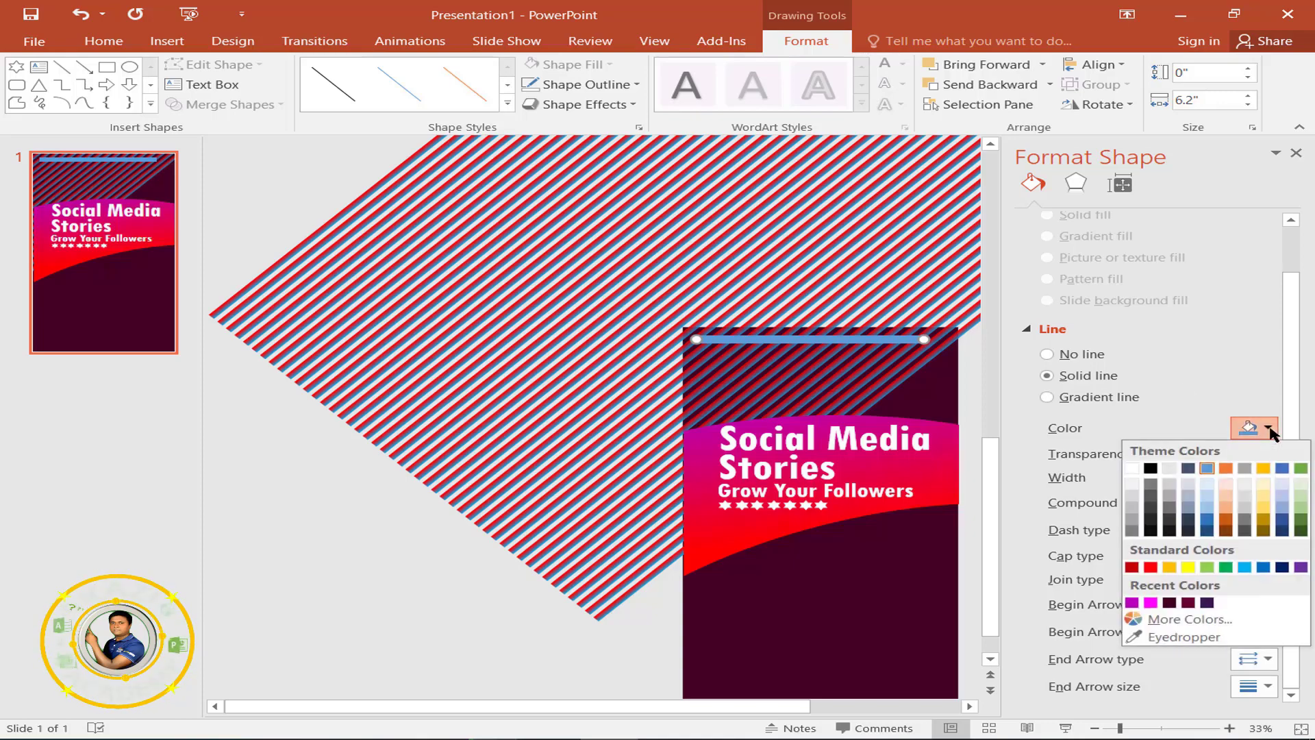
left_click(1267, 427)
left_click(1048, 399)
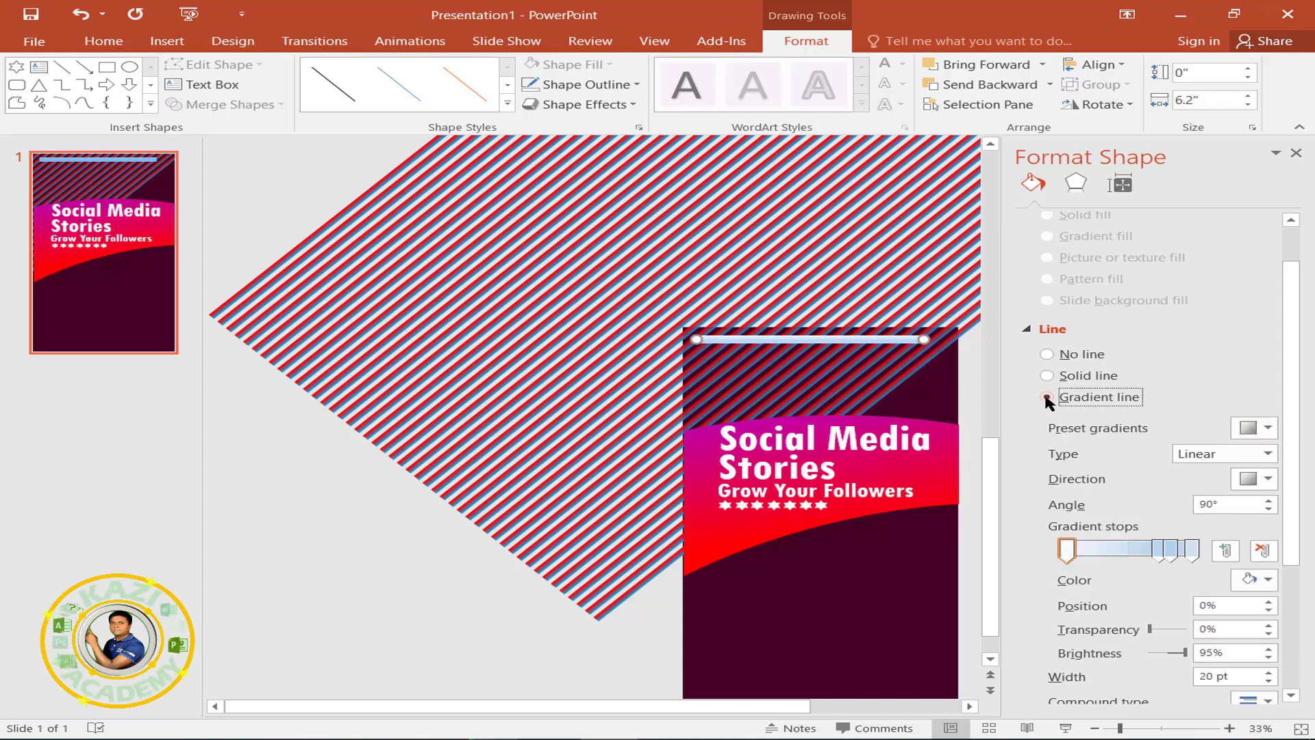
left_click(1161, 553)
left_click_drag(1161, 553, 1189, 547)
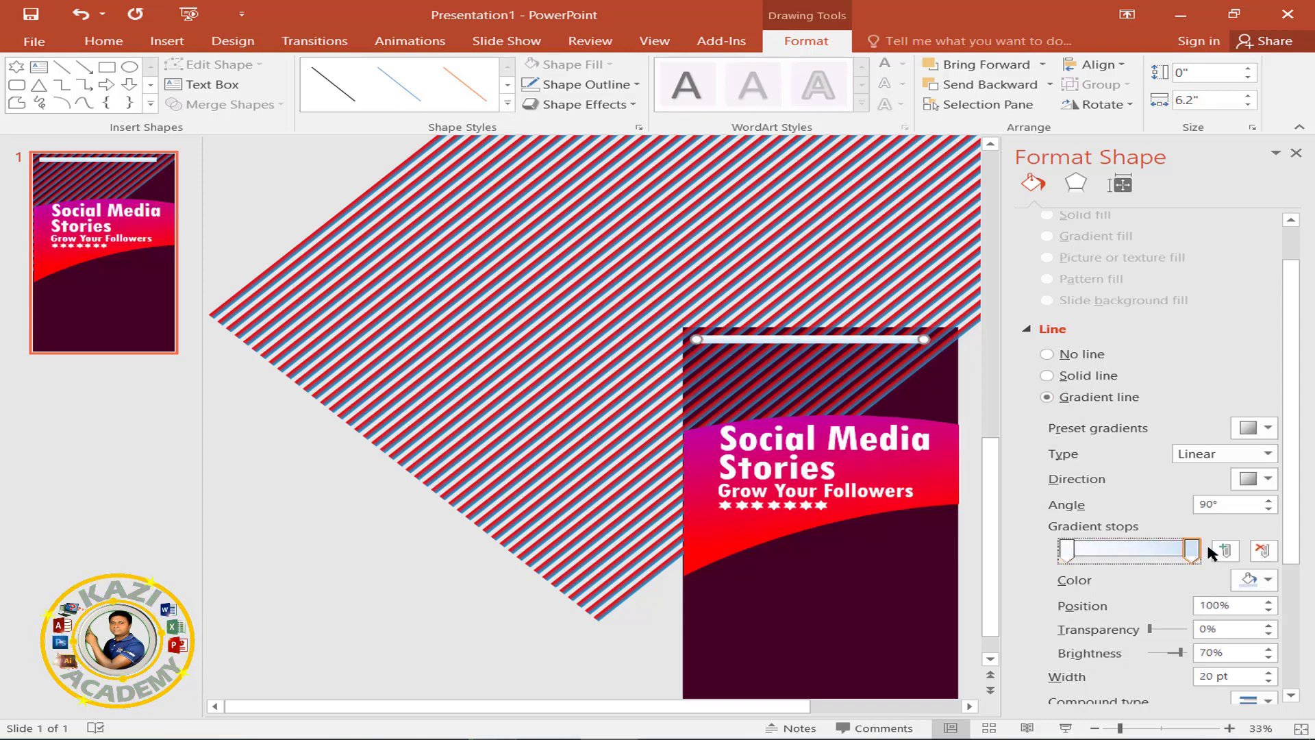
left_click(1259, 579)
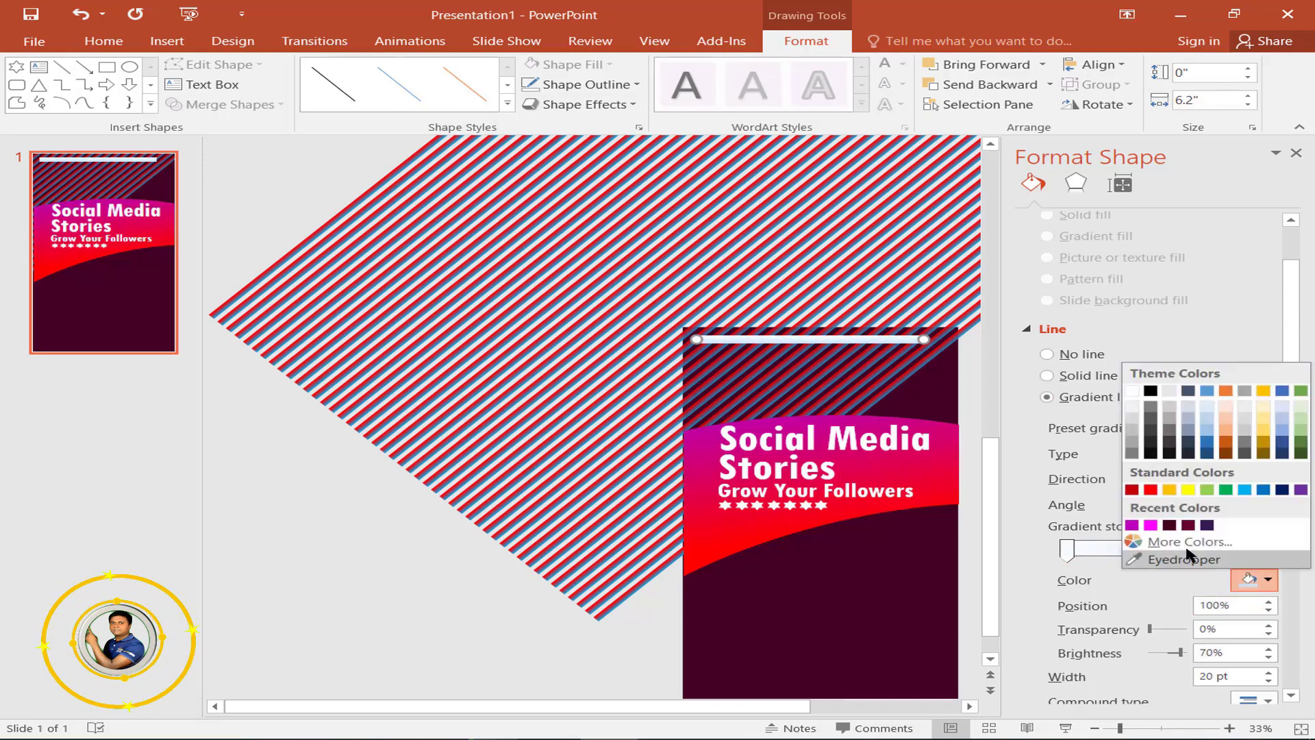
left_click(1144, 522)
left_click(1072, 549)
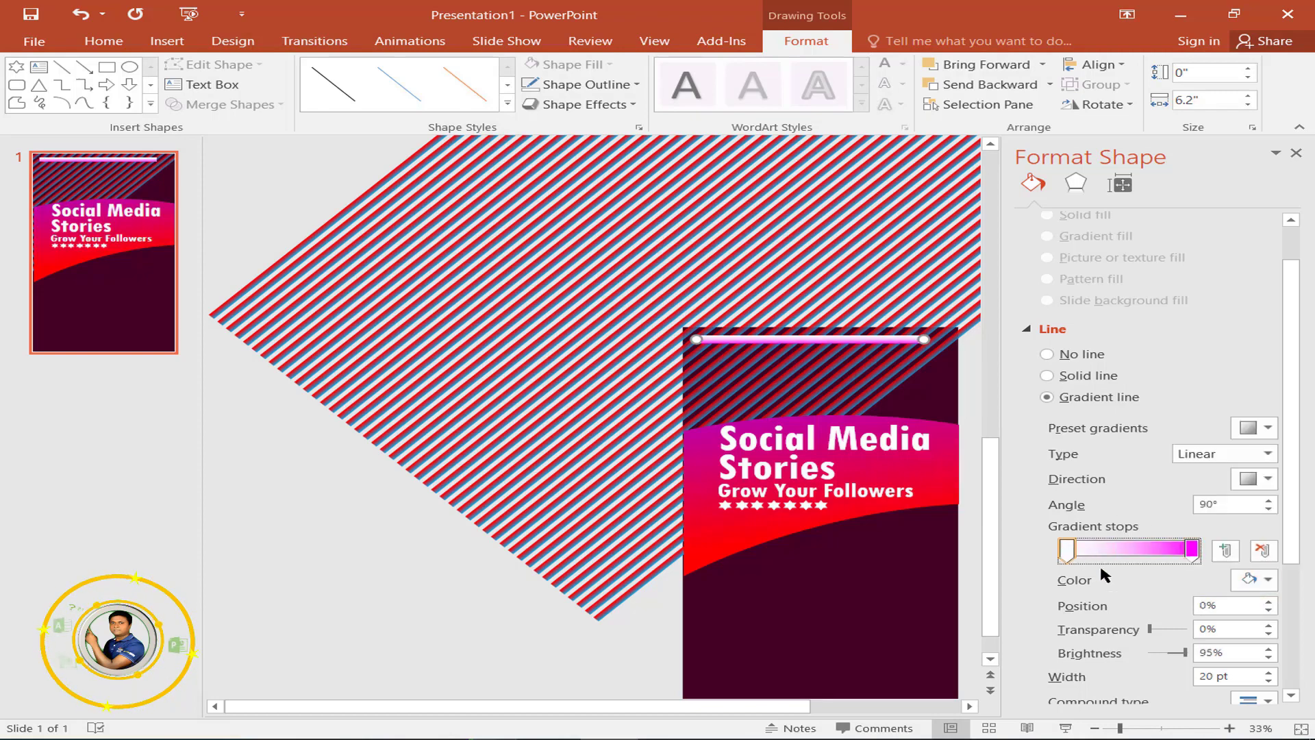
left_click(1268, 579)
left_click(1149, 490)
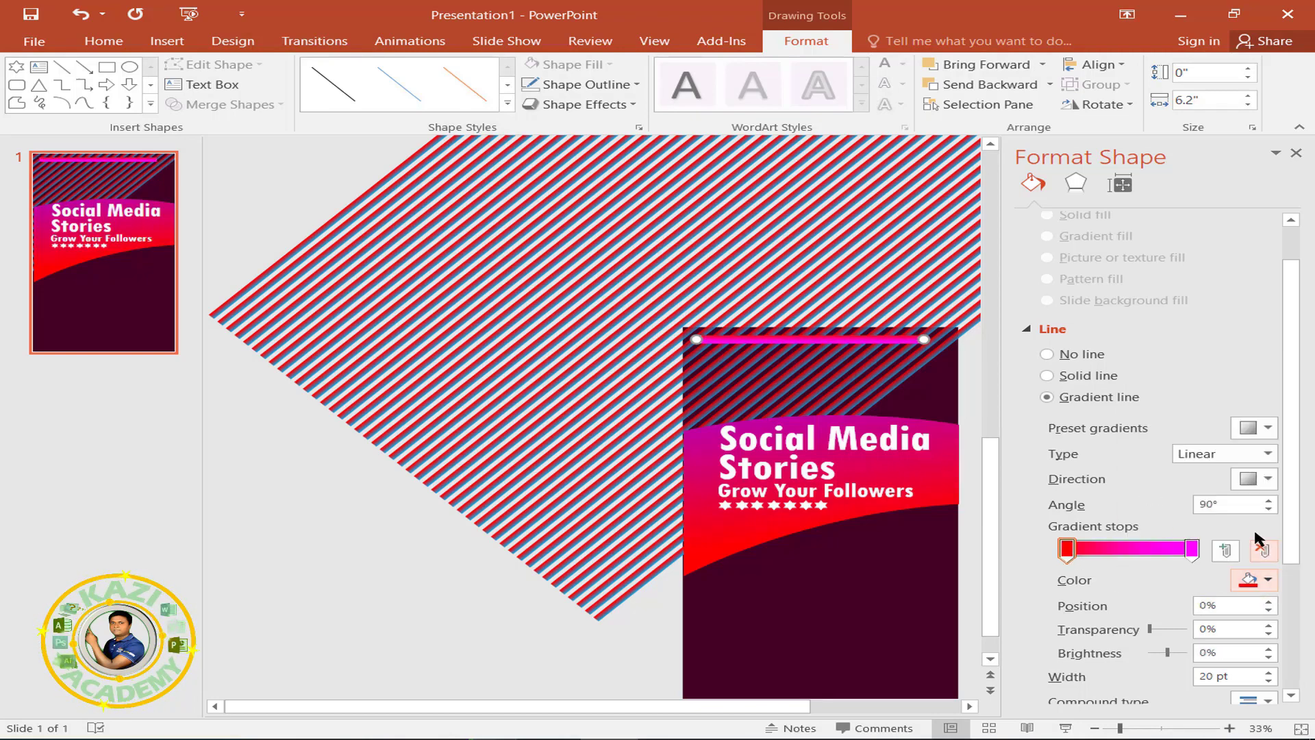
Step: Set the line's gradient angle to 180° and move the red stop to 24%
left_click(1268, 478)
left_click(1179, 510)
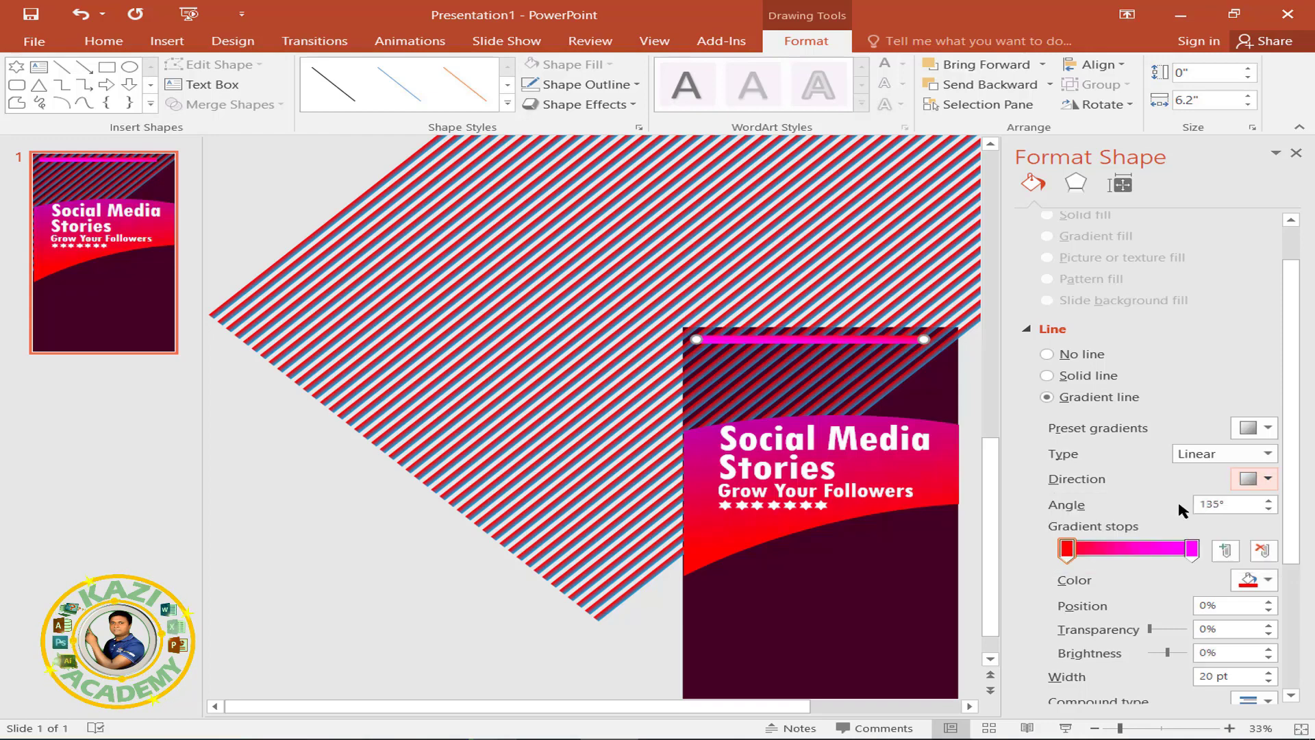
left_click(1268, 478)
left_click(1282, 505)
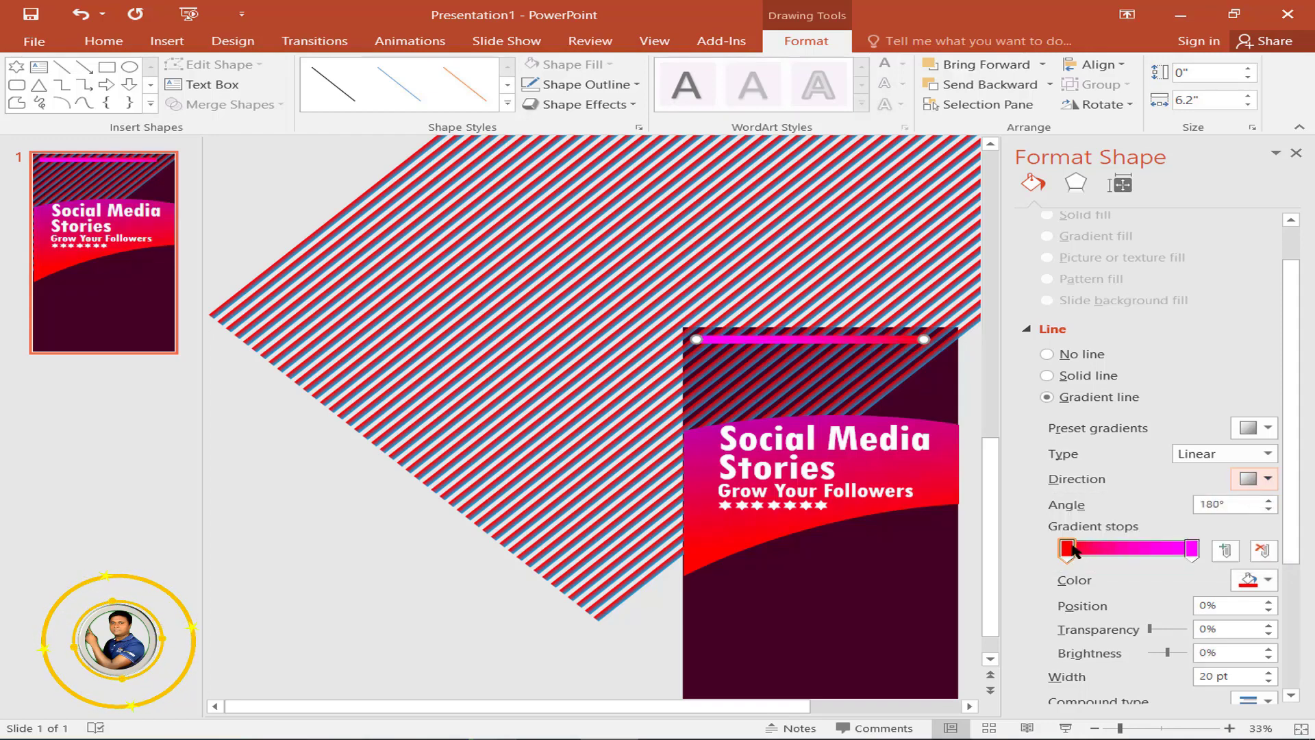
left_click_drag(1069, 548, 1102, 550)
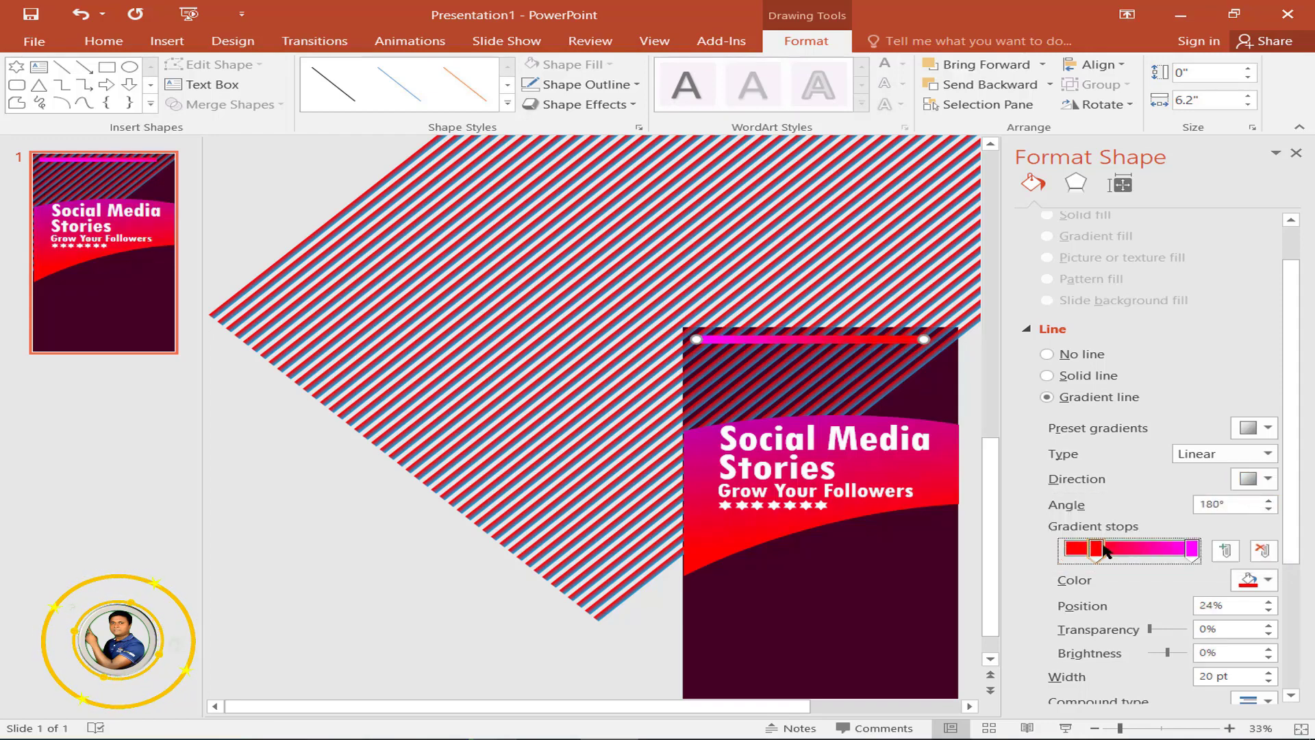
left_click(1295, 154)
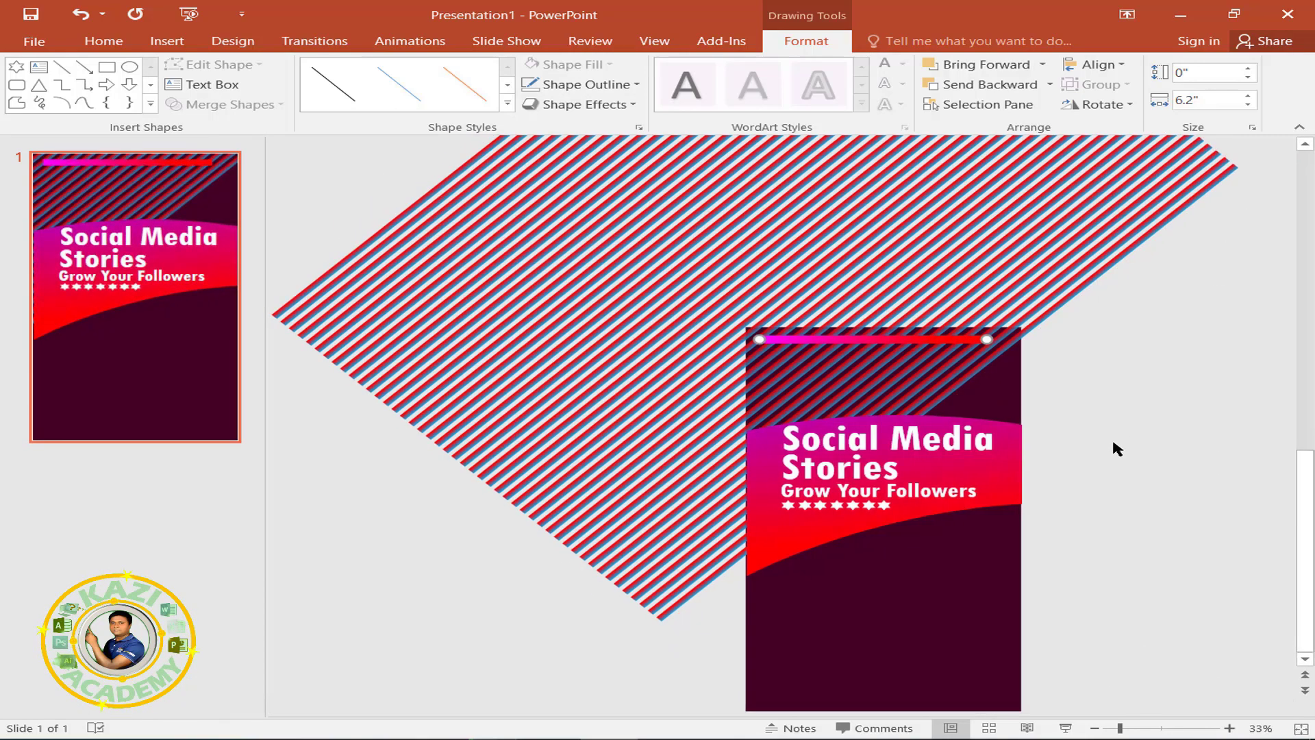
Step: Duplicate the line, rotate the copy 90° and stretch it along the panel's right edge
key("Right")
key("Down")
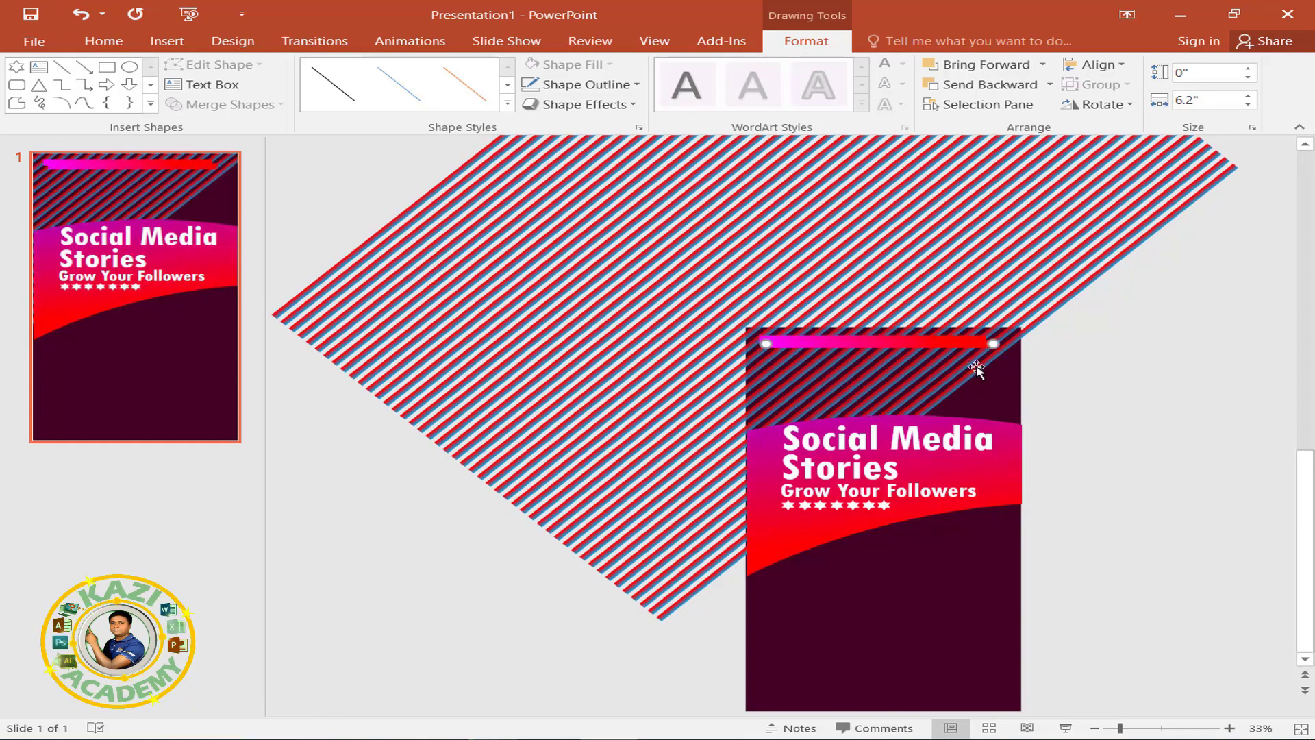
left_click(1096, 104)
left_click(1098, 145)
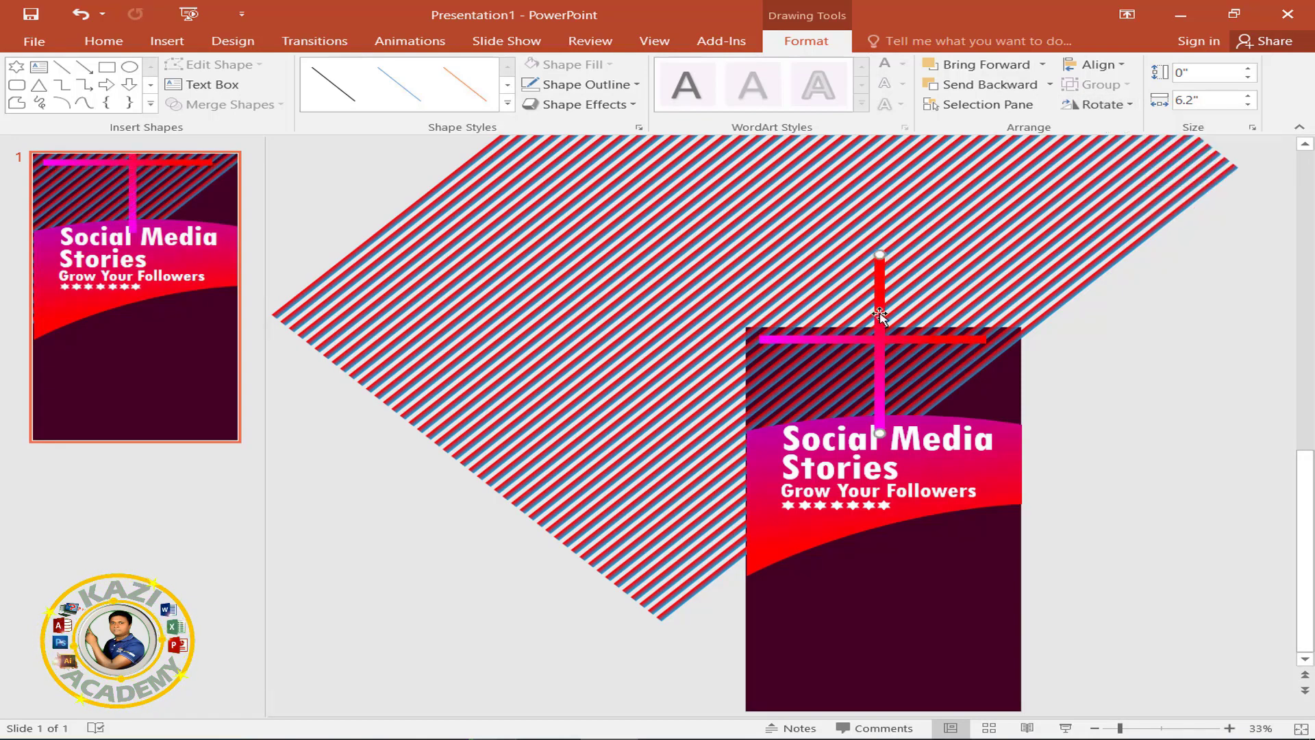
left_click_drag(880, 315, 984, 395)
scroll(1010, 527, "down", 4)
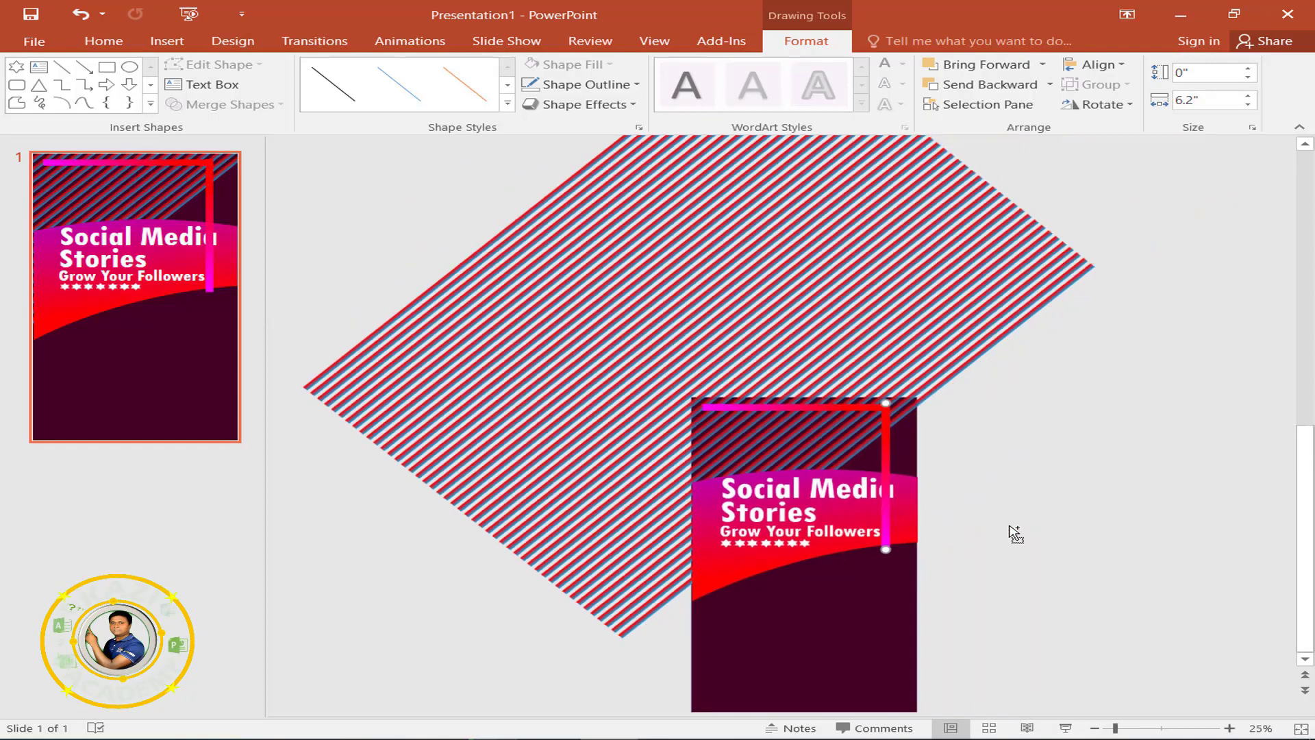
left_click_drag(812, 423, 805, 467)
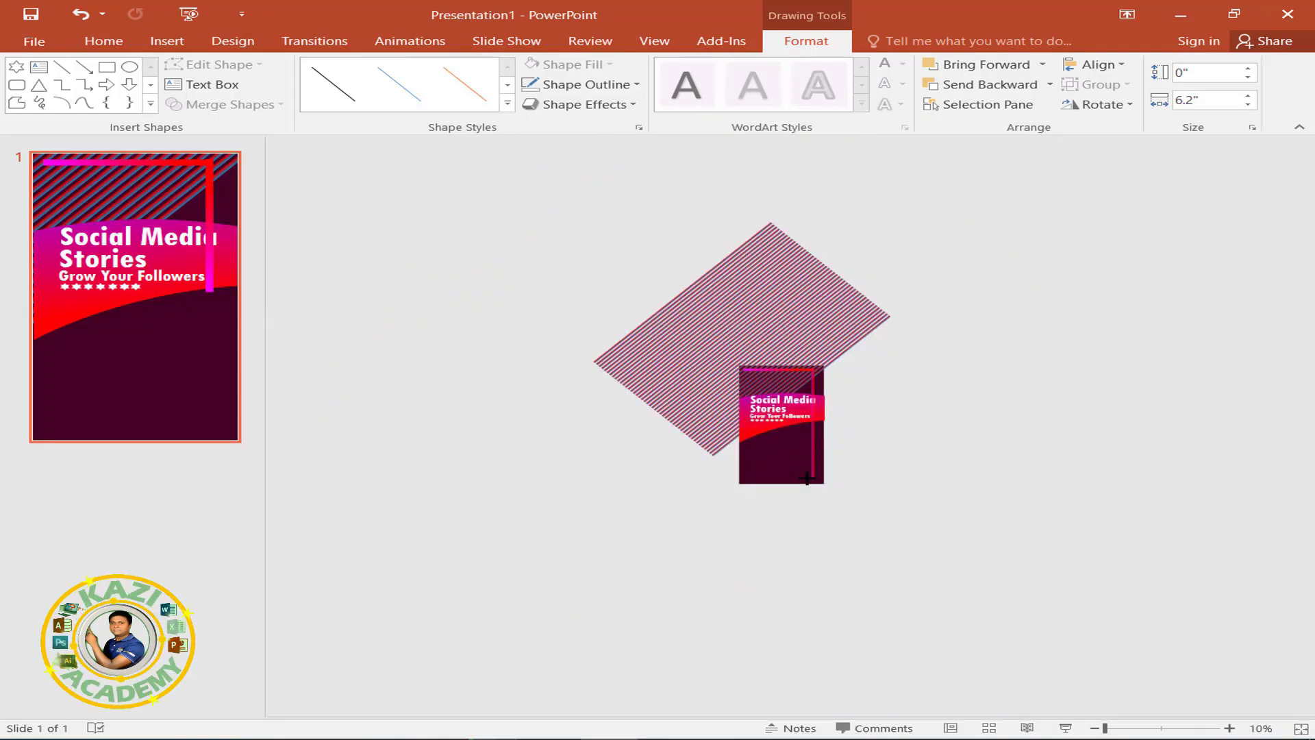
left_click_drag(807, 478, 812, 481)
scroll(984, 513, "up", 5)
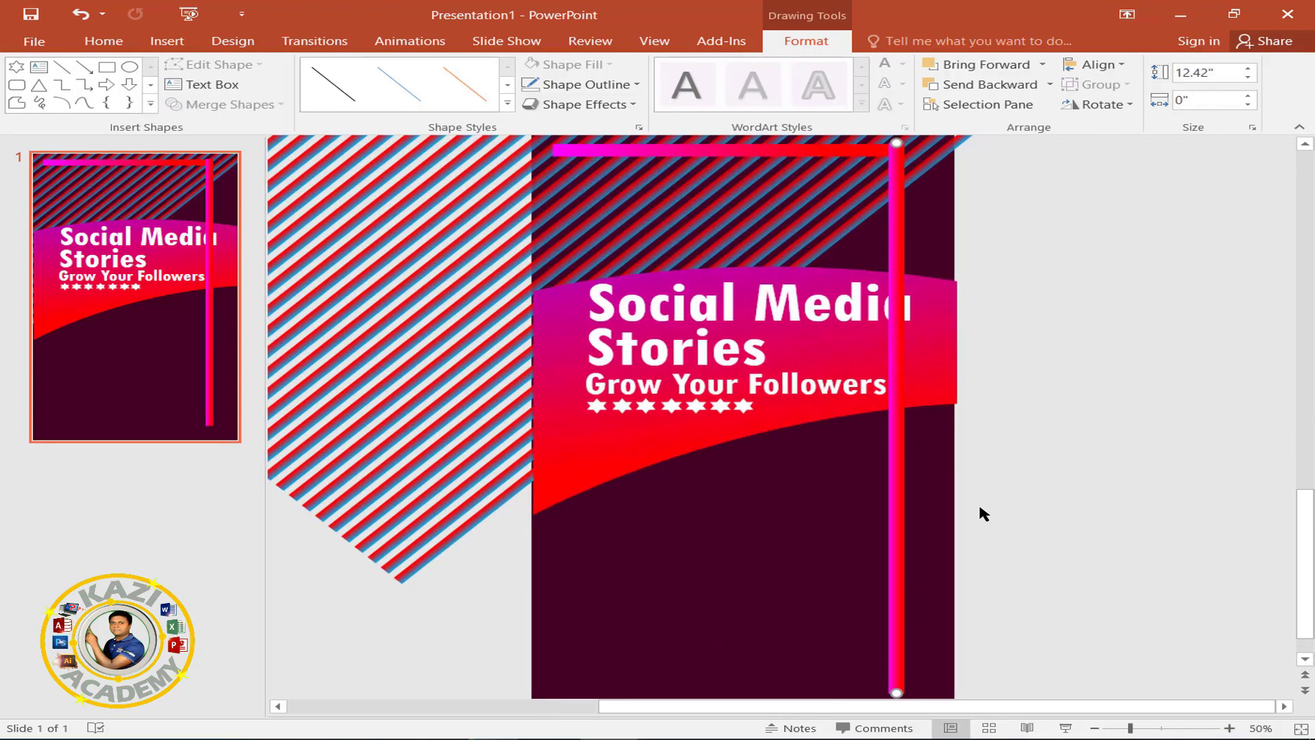
Step: Set the vertical line's gradient angle to 225°
left_click(639, 128)
left_click(1268, 370)
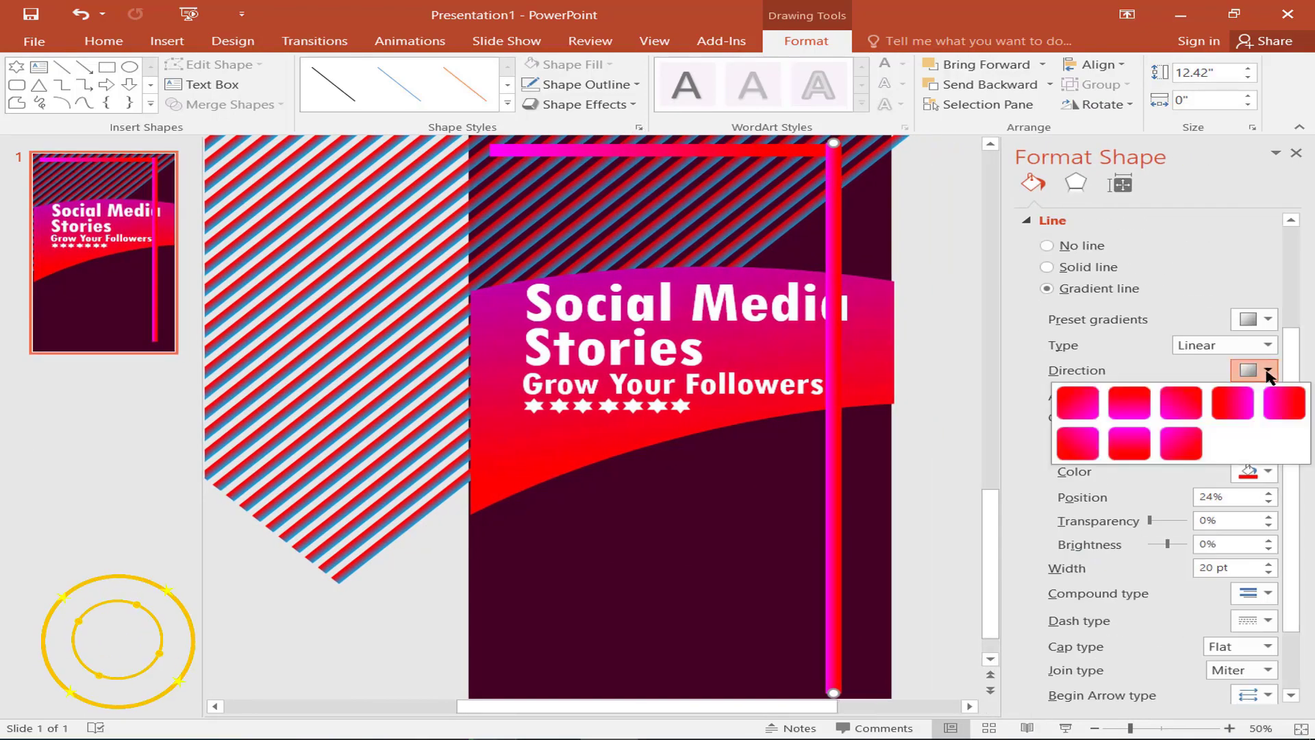
left_click(1235, 402)
left_click(1268, 370)
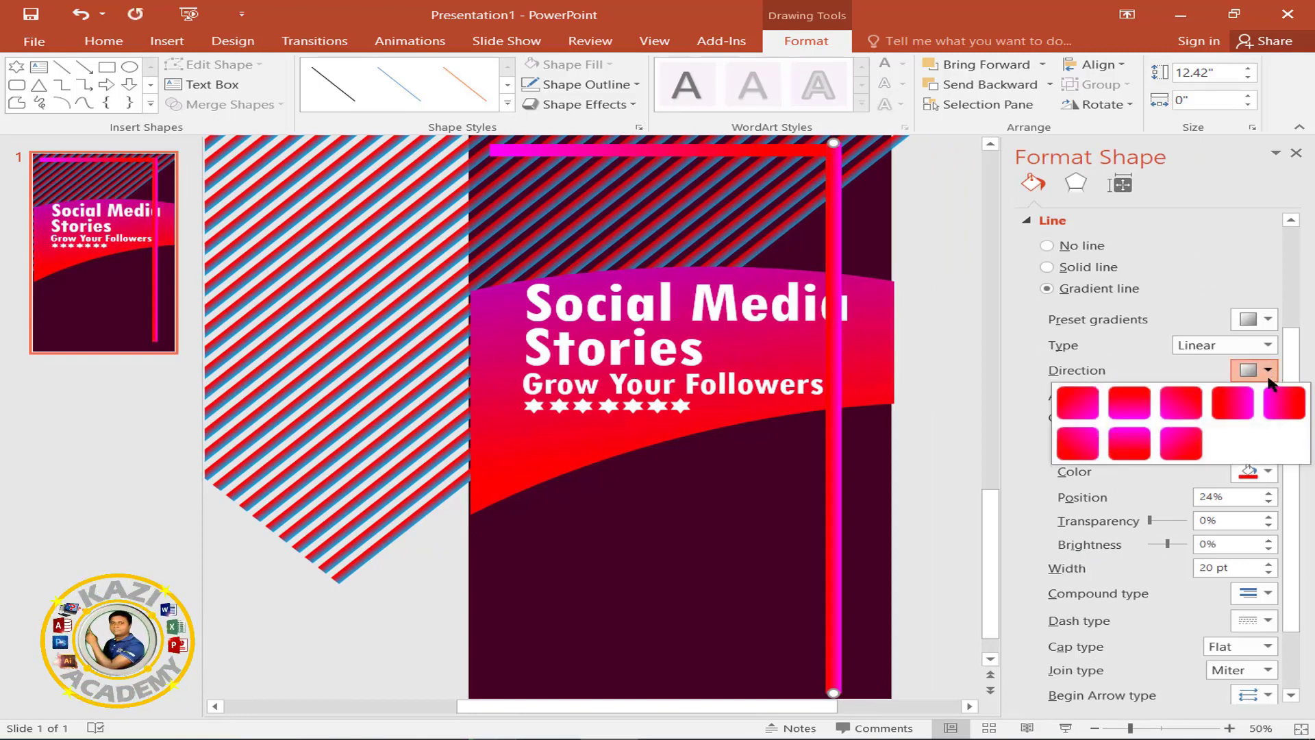
left_click(1189, 446)
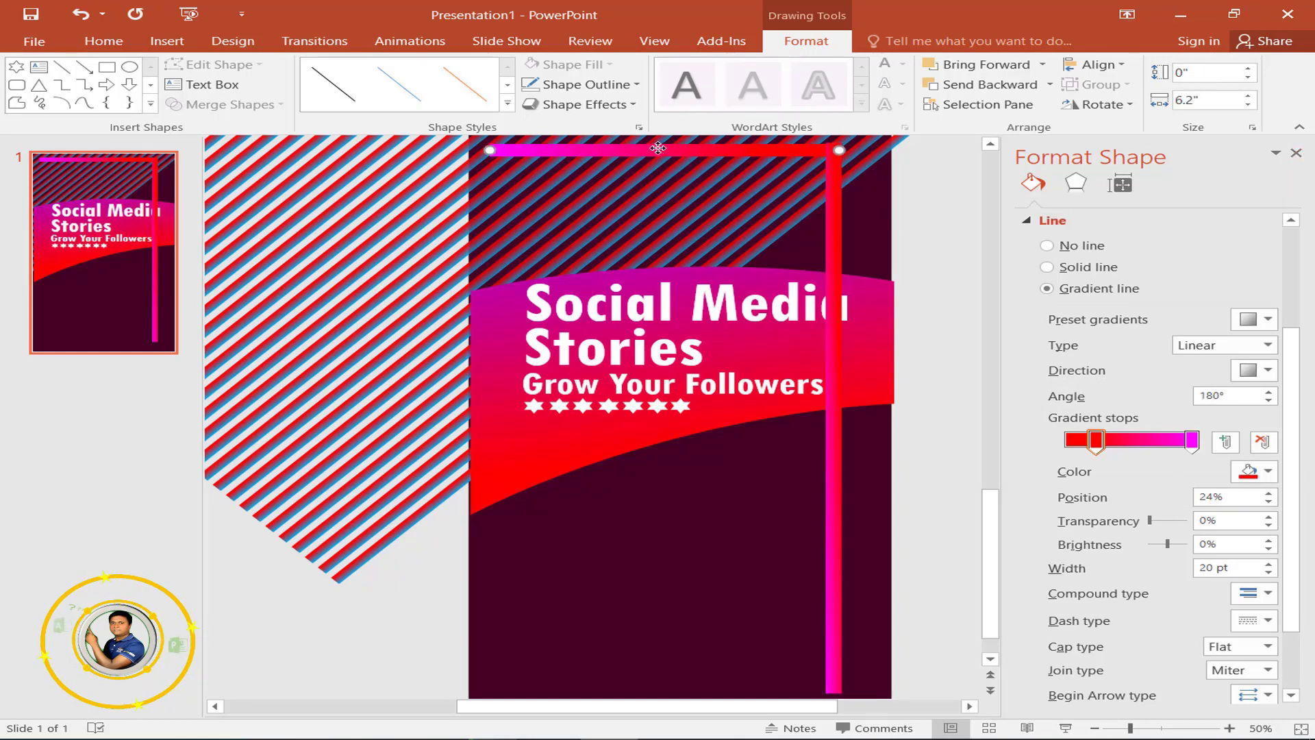
Step: Add the bottom and left frame lines and set the left line's gradient direction
key("ctrl+y")
scroll(647, 161, "down", 1)
key("ctrl+z")
key("ctrl+z")
key("ctrl+z")
key("ctrl+z")
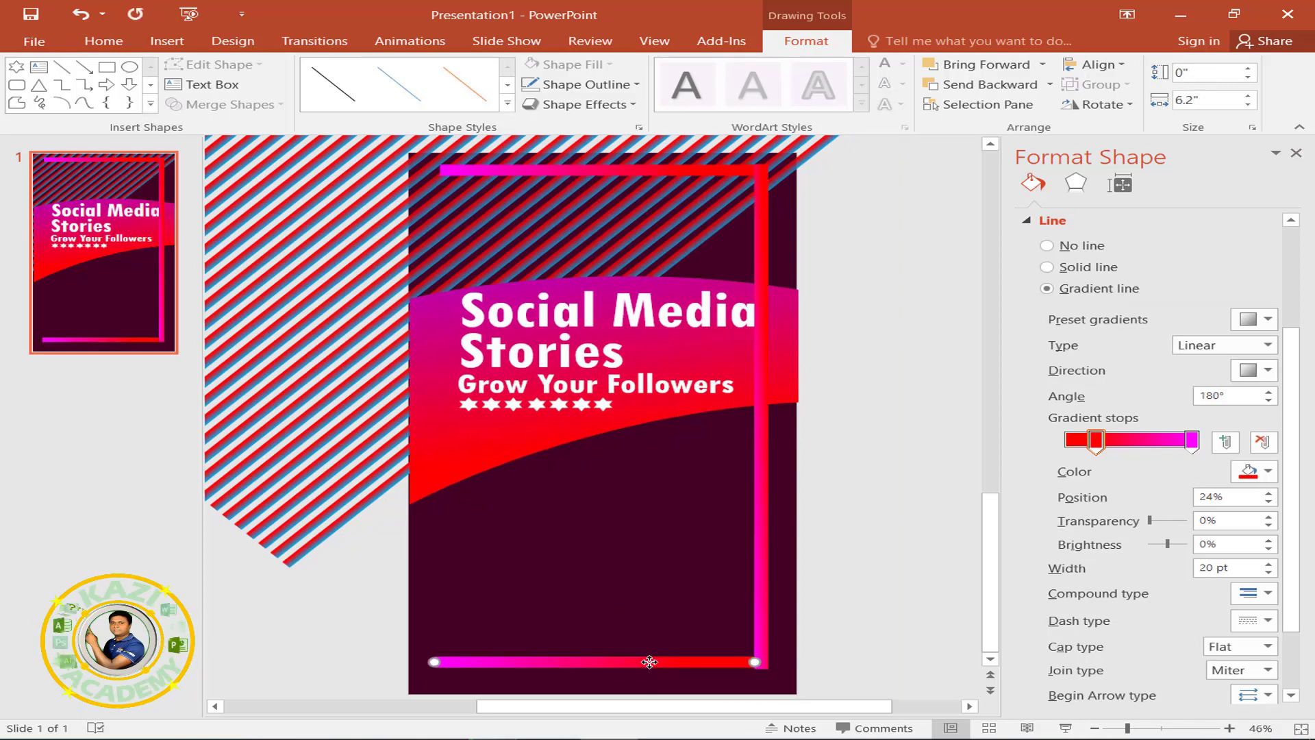
left_click(1255, 370)
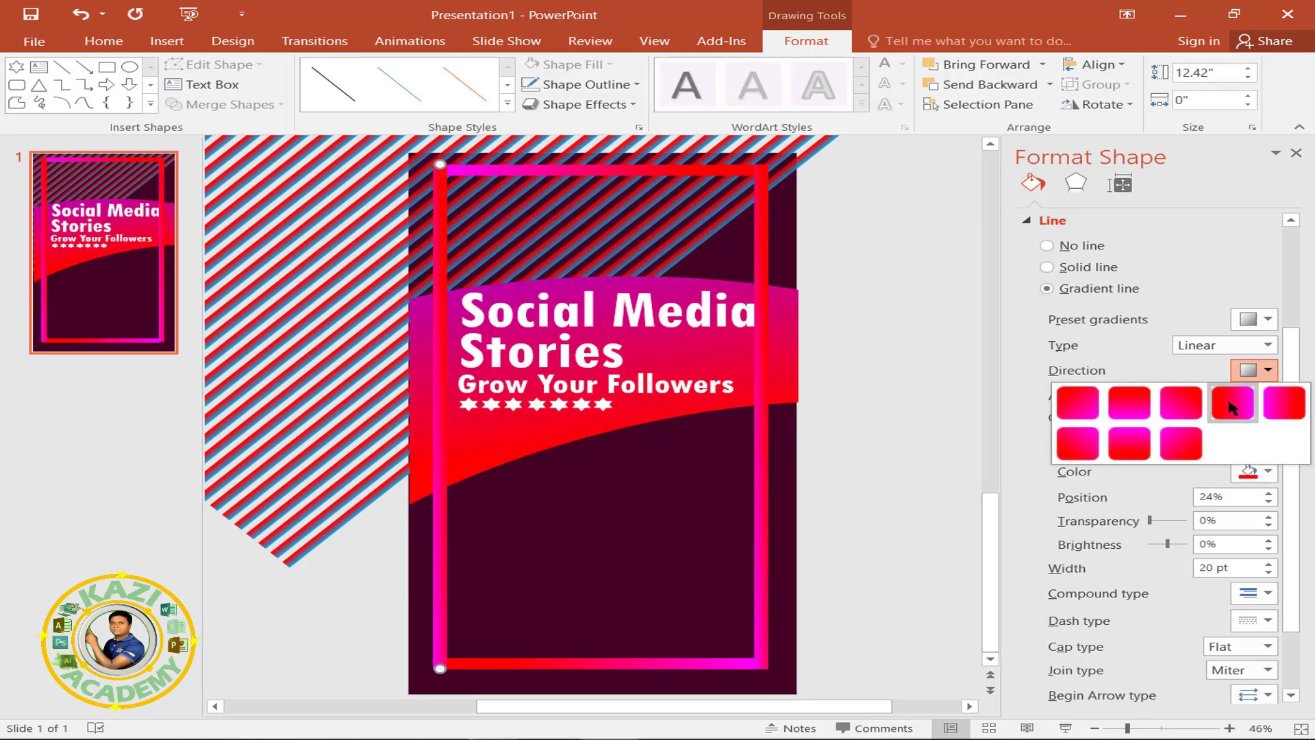
left_click(1130, 443)
left_click(954, 222)
Step: Select the right, left and bottom frame lines and send them behind the banner
left_click(947, 219)
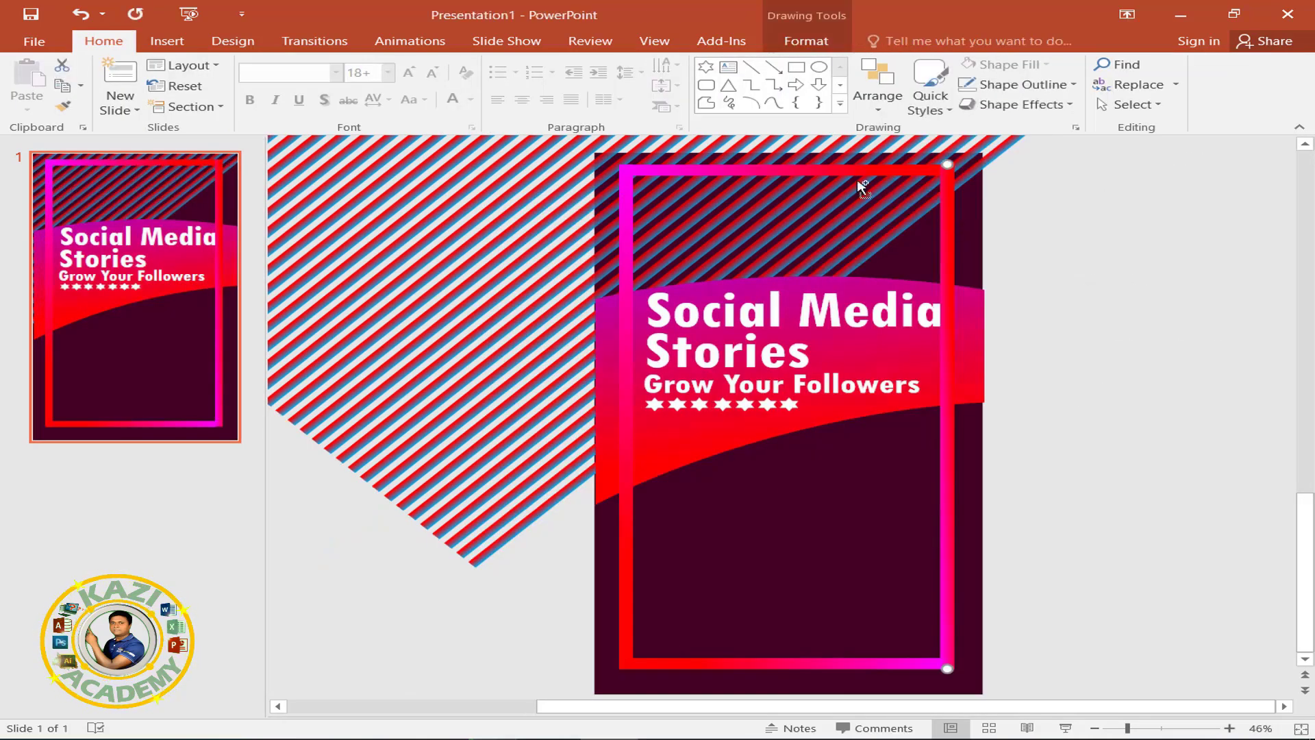
left_click(623, 220, "shift")
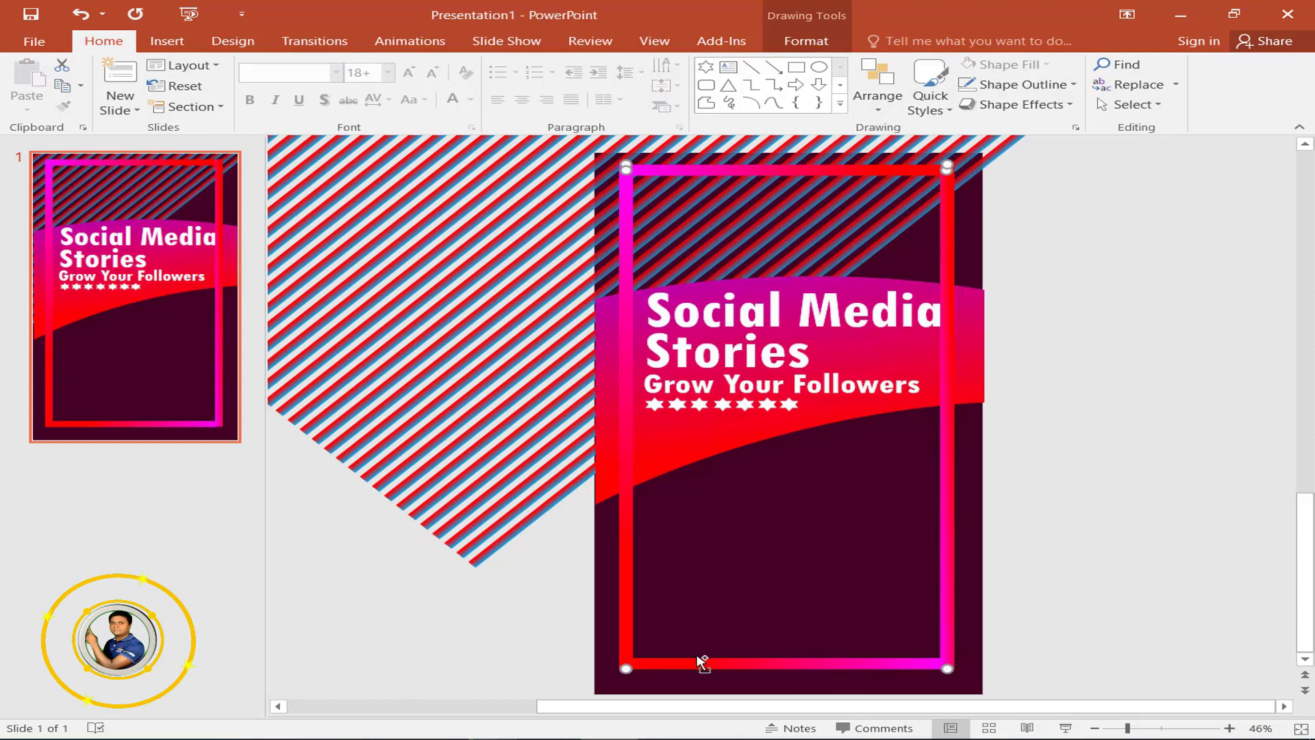
left_click(710, 662, "shift")
right_click(710, 662)
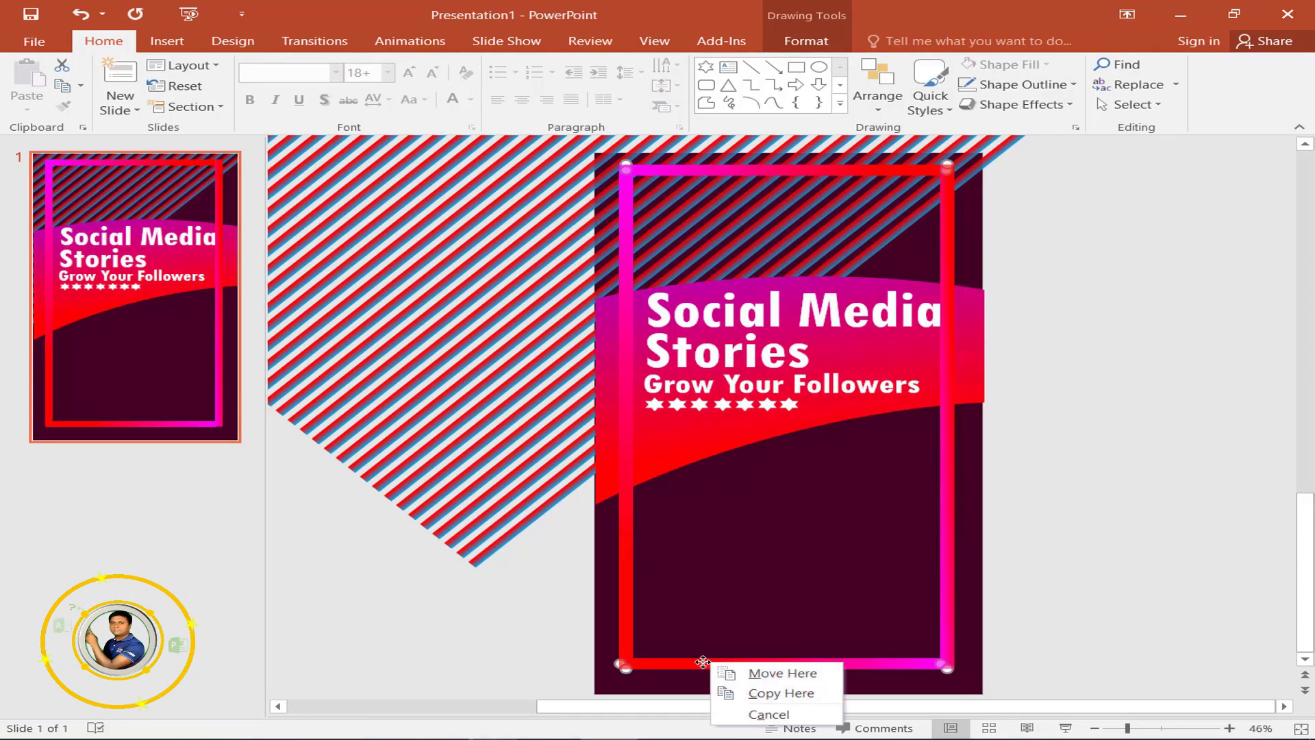
key("Escape")
right_click(703, 662)
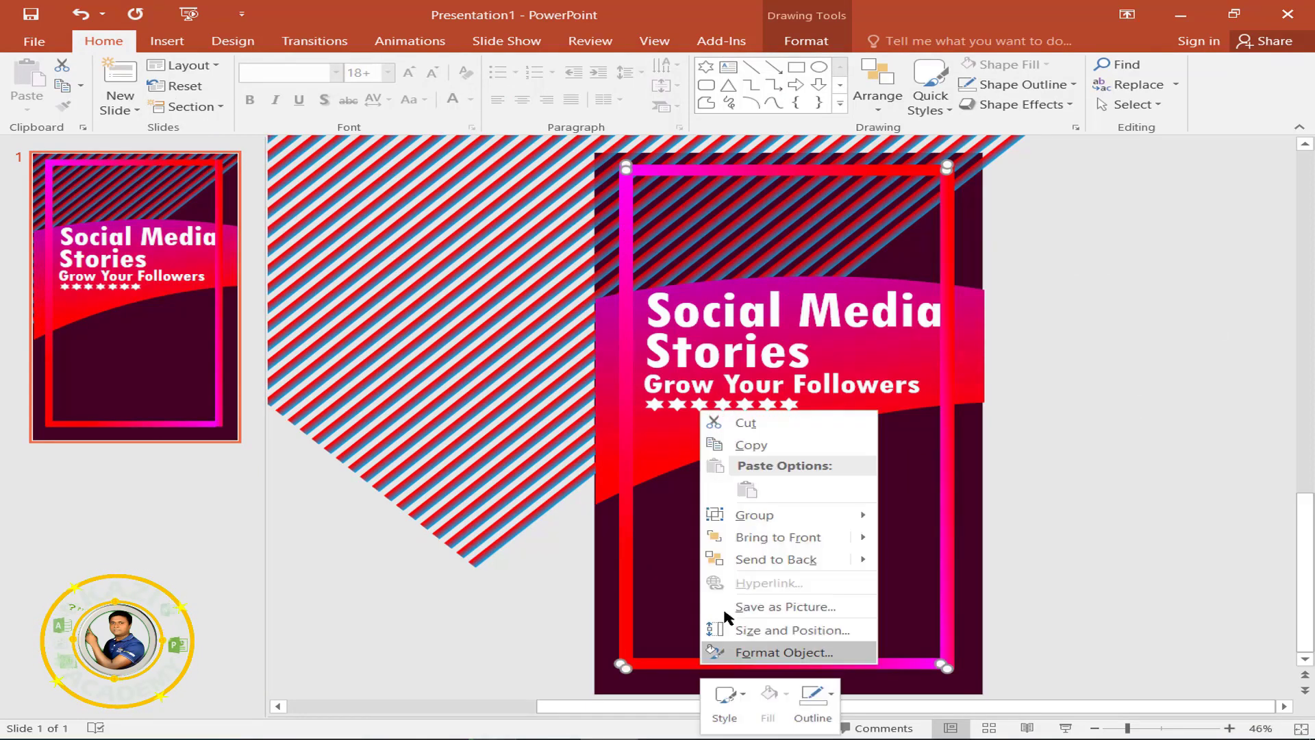
left_click(779, 563)
left_click(1147, 401)
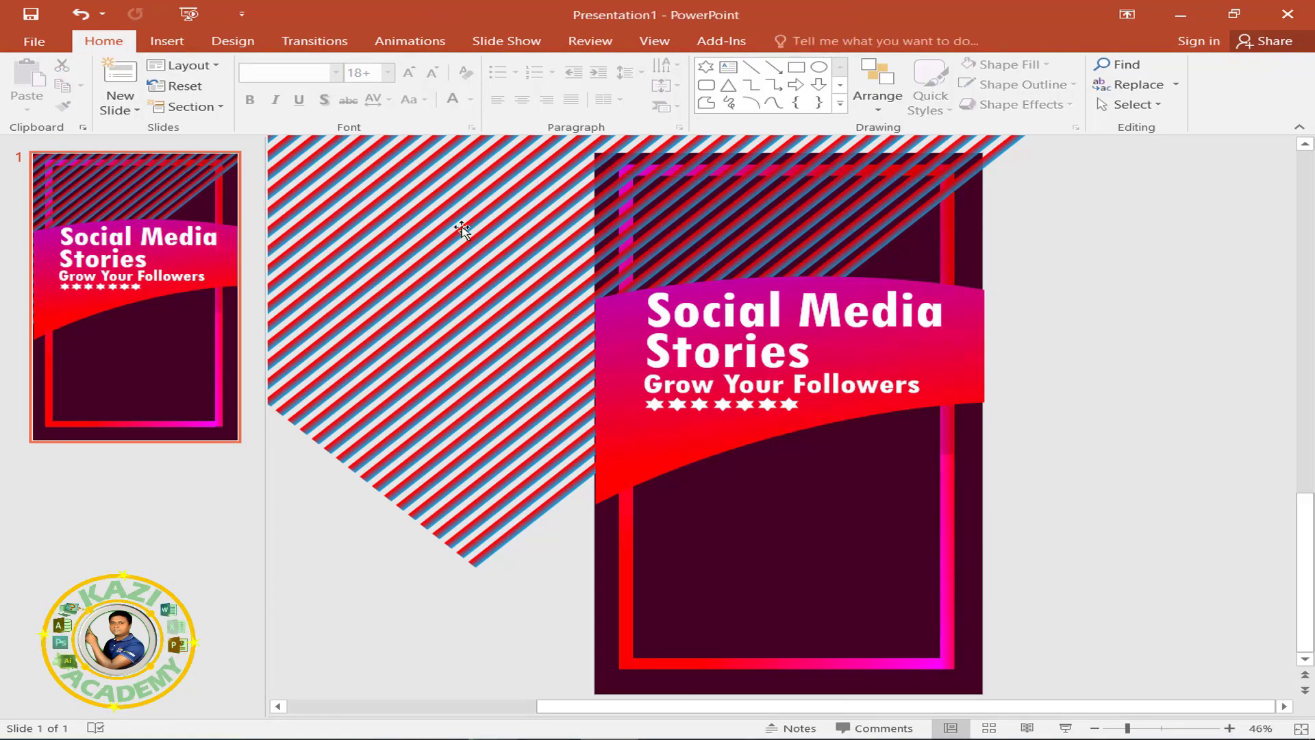
Step: Send the diagonal stripes shape to the very back
left_click(440, 207)
right_click(440, 207)
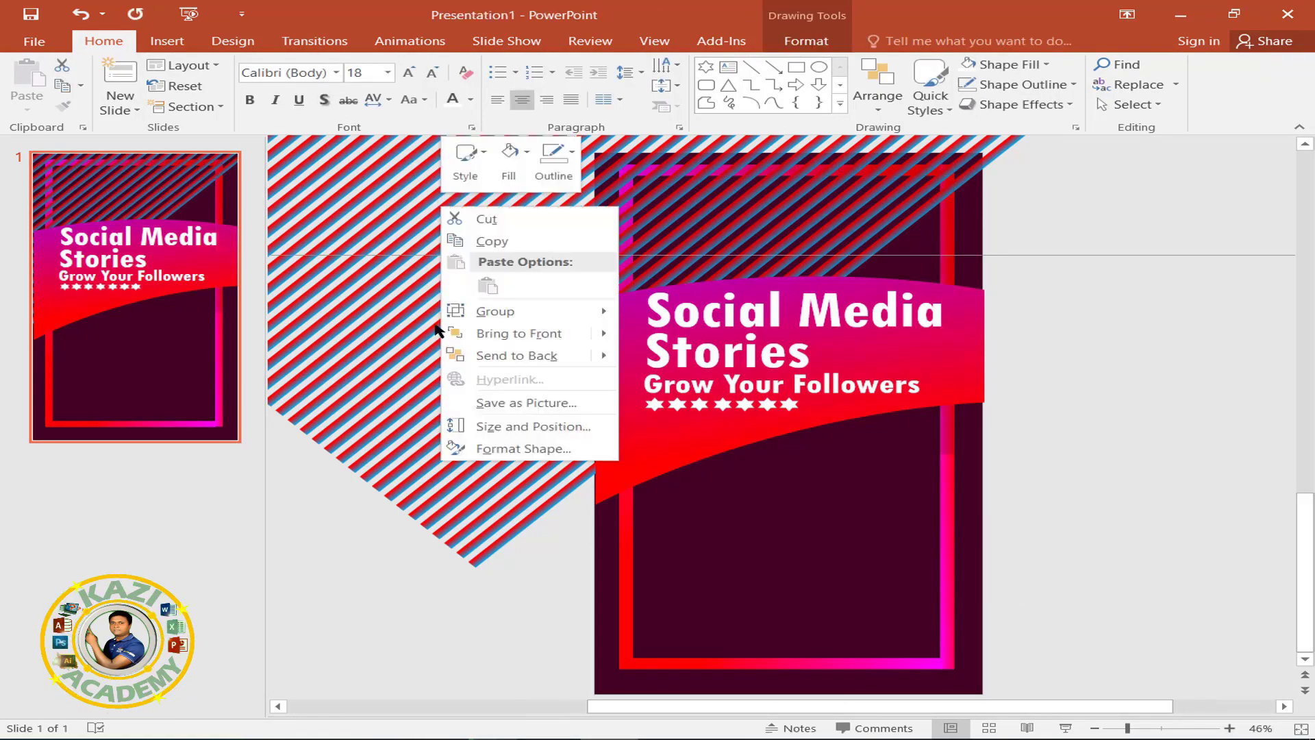
left_click(495, 358)
Step: Copy the title to the top of the slide and centre it horizontally
left_click(1143, 386)
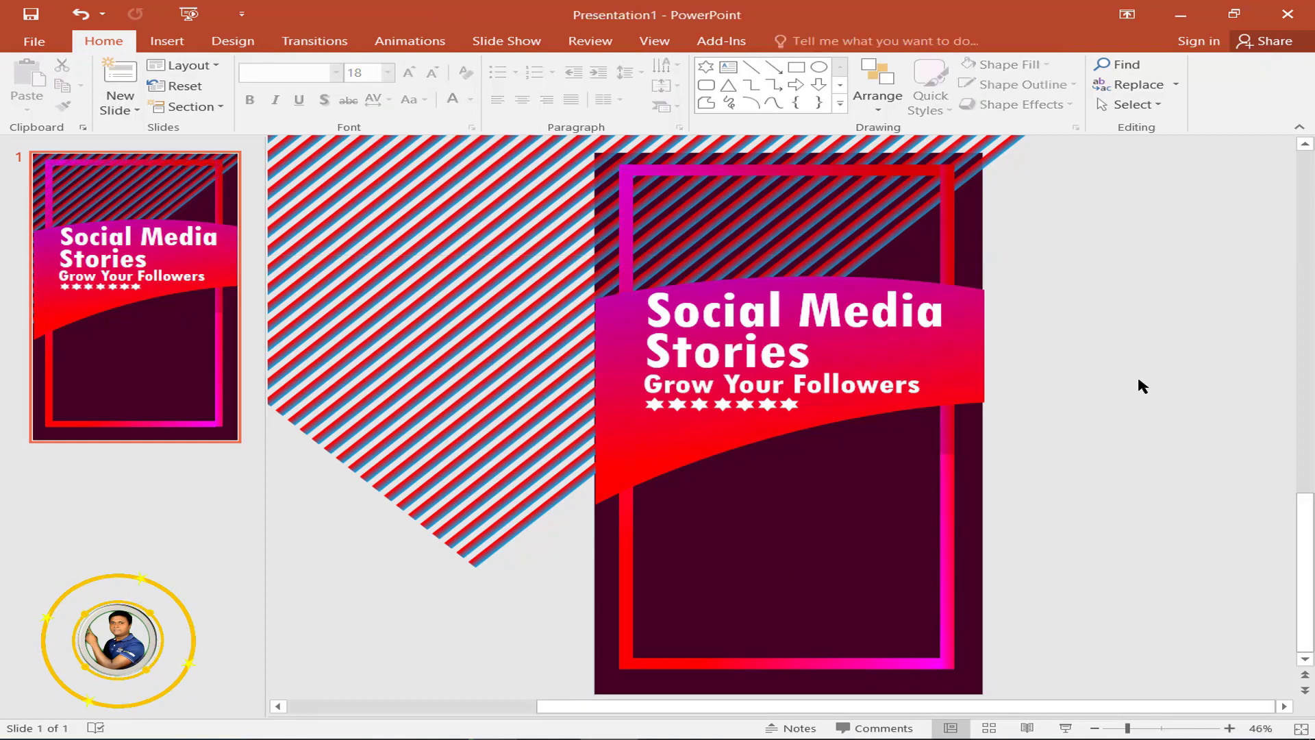
scroll(1137, 387, "down", 3)
scroll(1134, 387, "up", 1)
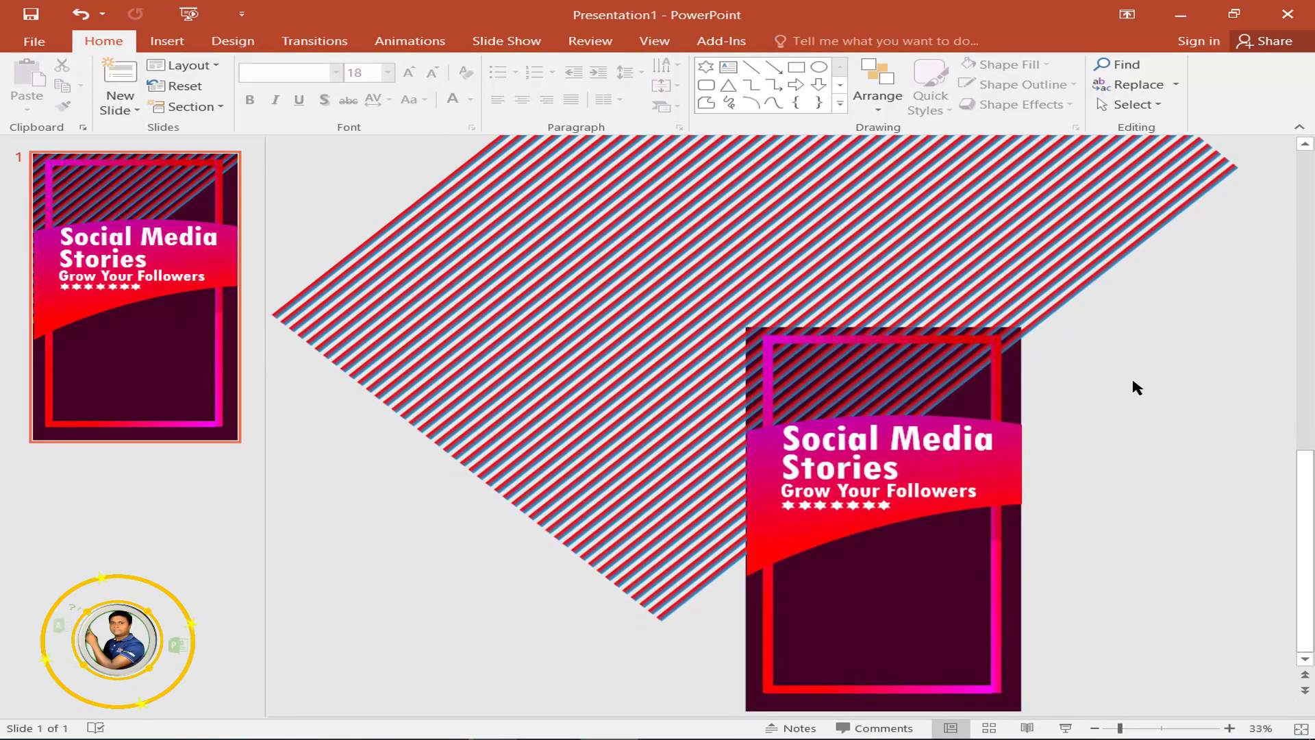
left_click_drag(921, 417, 923, 348)
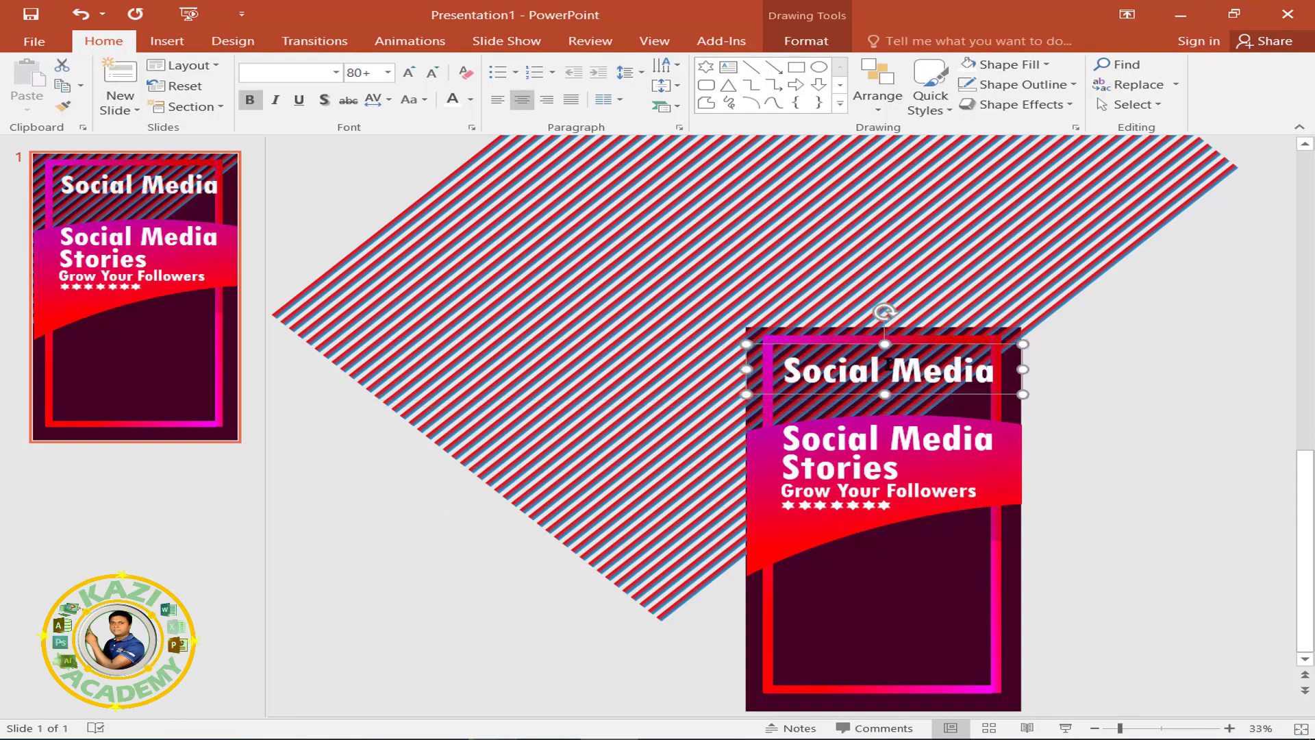
left_click(808, 42)
left_click(1095, 64)
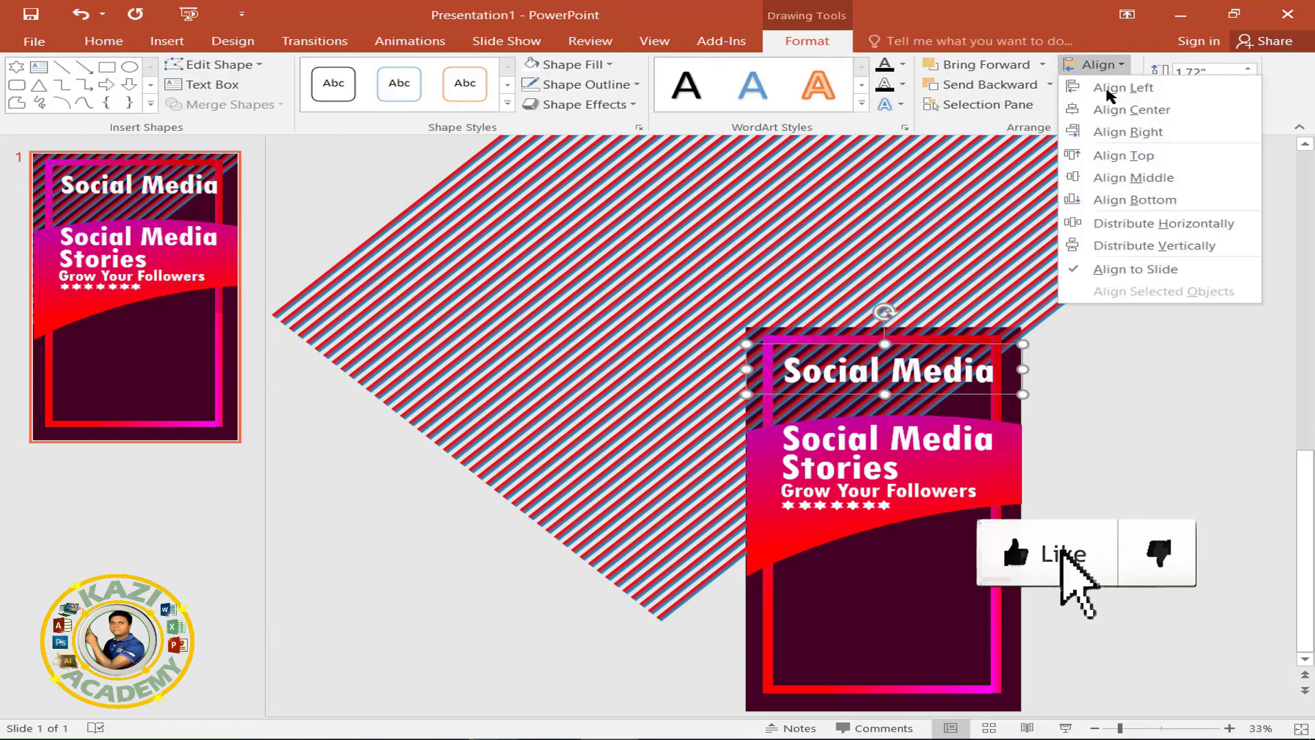
left_click(1115, 113)
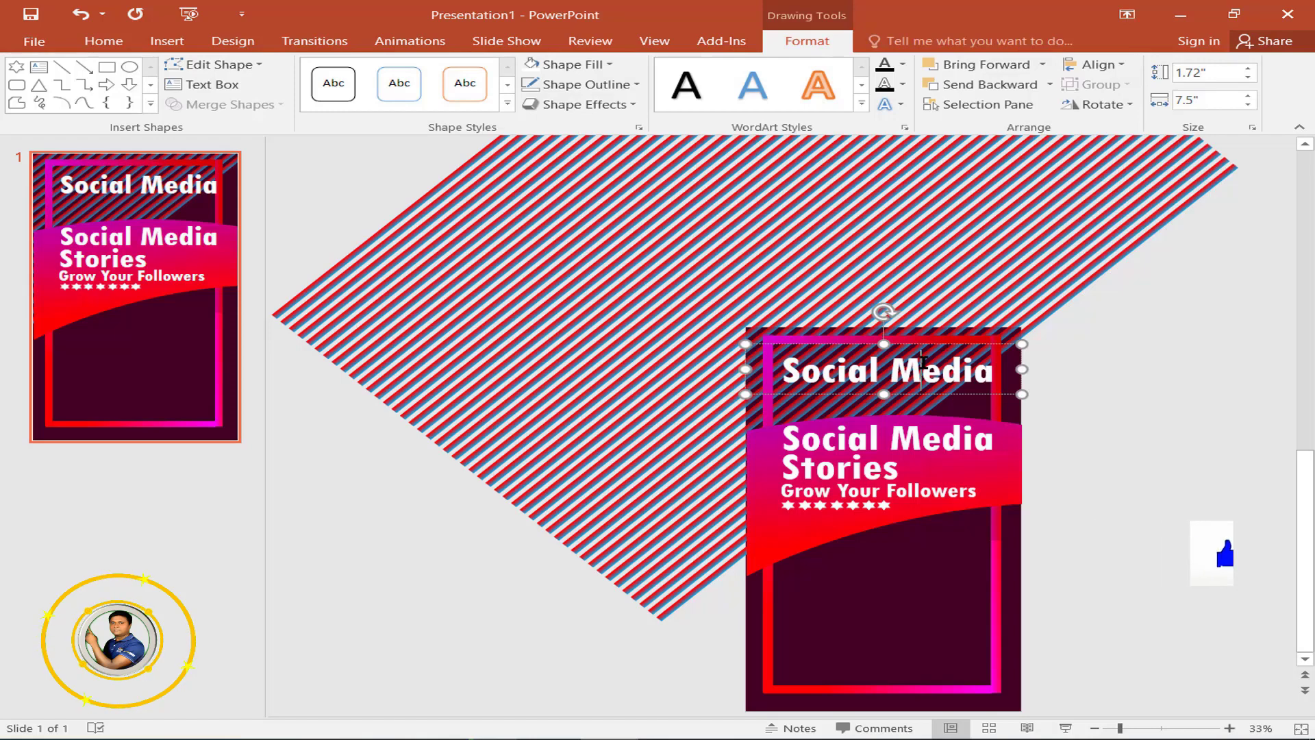
Step: Change the copied title to 'Kazi Academy' in 66-pt Britannic Bold
type("Kazi Academy")
key("ctrl+a")
left_click(104, 41)
left_click(336, 73)
left_click(419, 505)
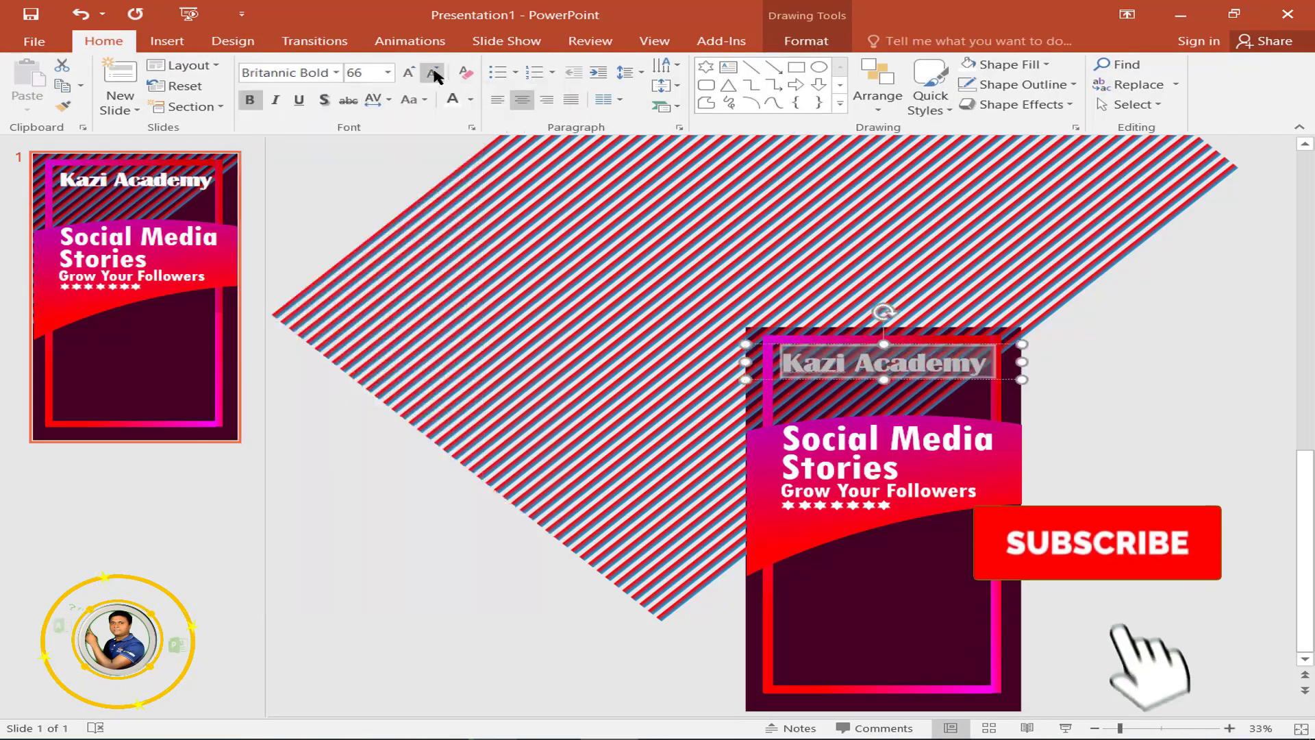
key("Escape")
key("Escape")
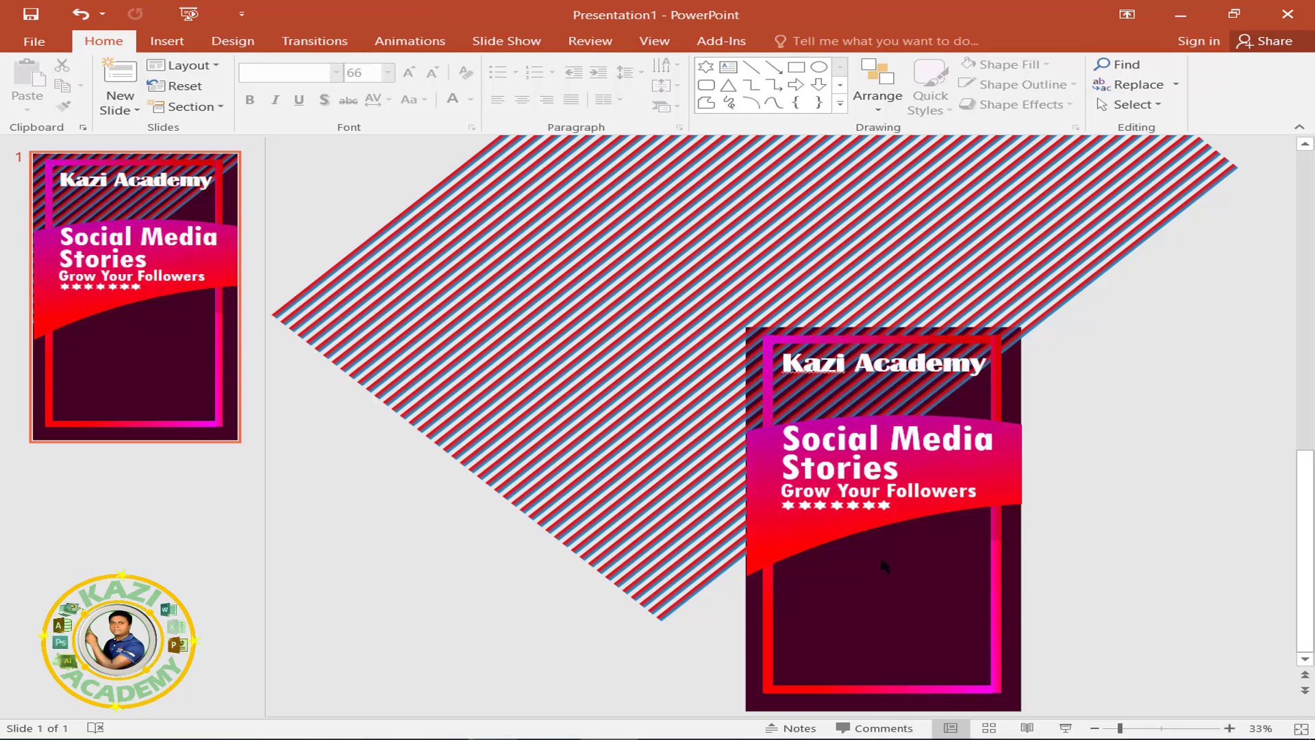
Step: Insert the seated-woman photo below the heading and widen it to the slide's right edge
left_click(167, 41)
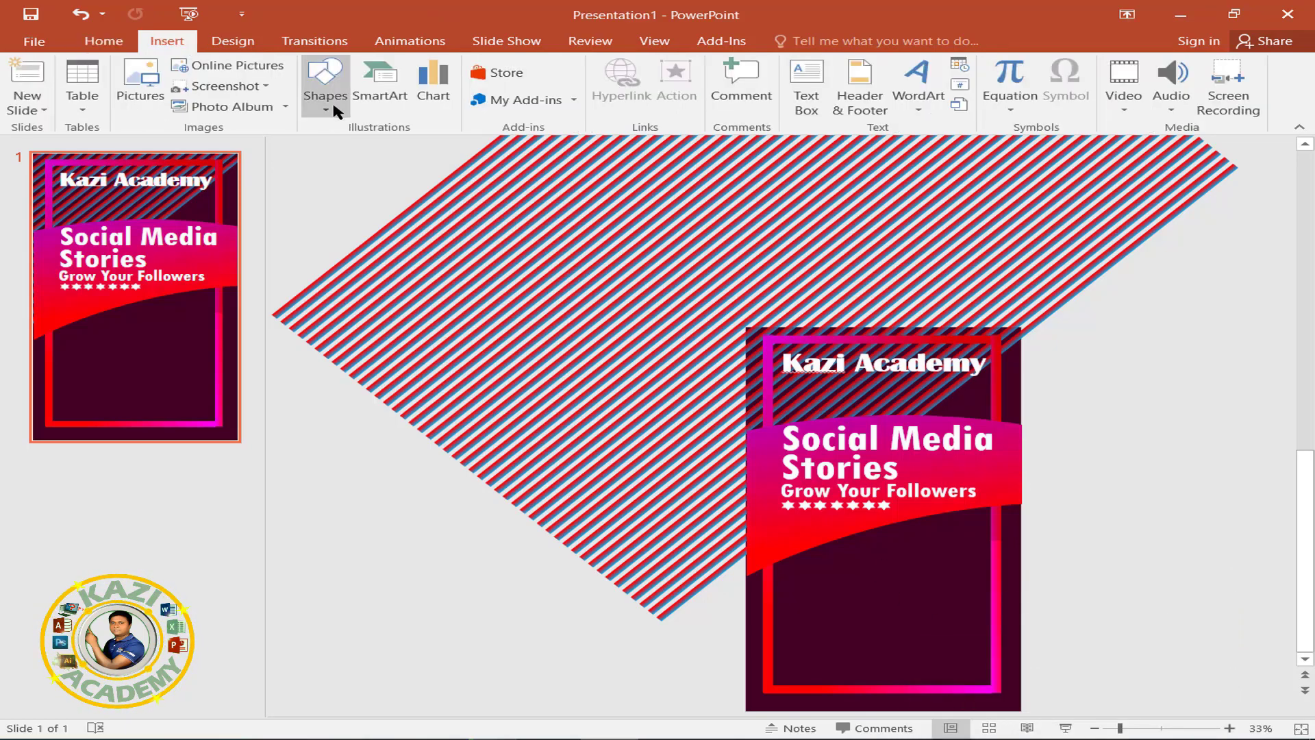
left_click(141, 88)
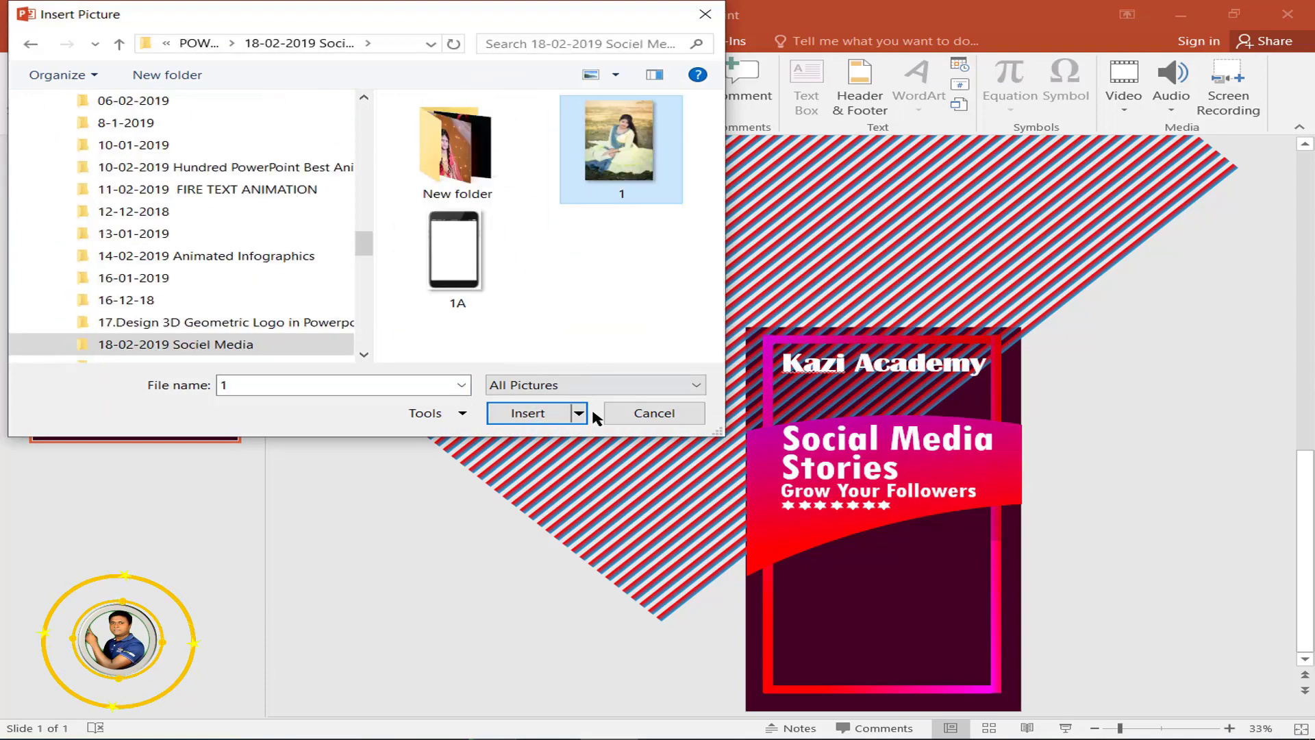
left_click(541, 413)
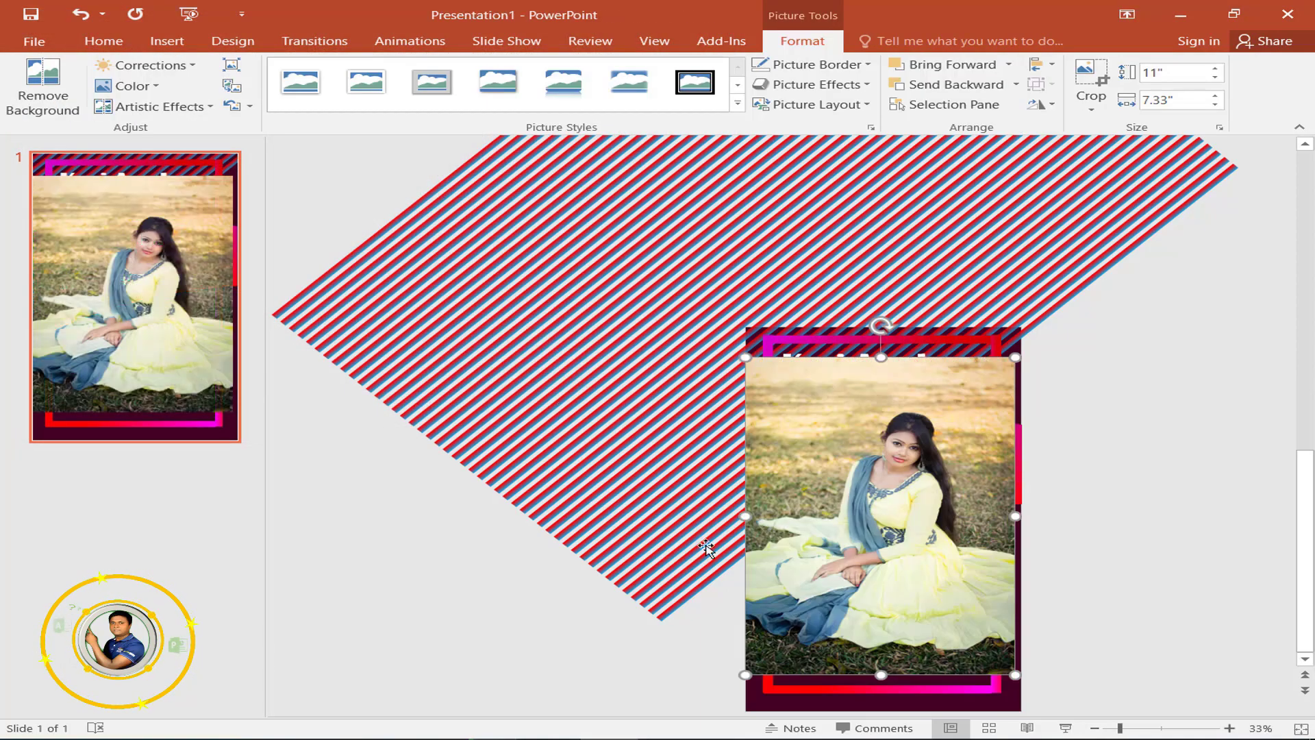
left_click_drag(878, 498, 881, 537)
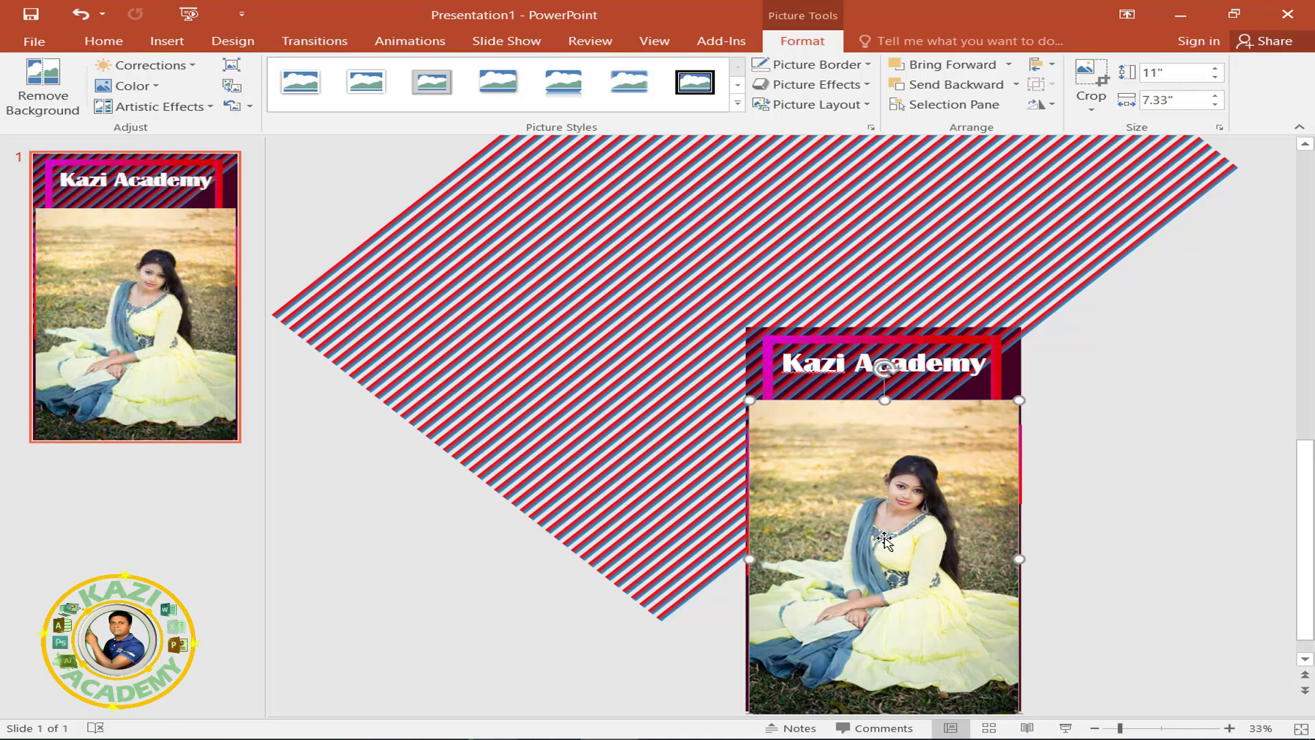
scroll(882, 538, "up", 2, "ctrl")
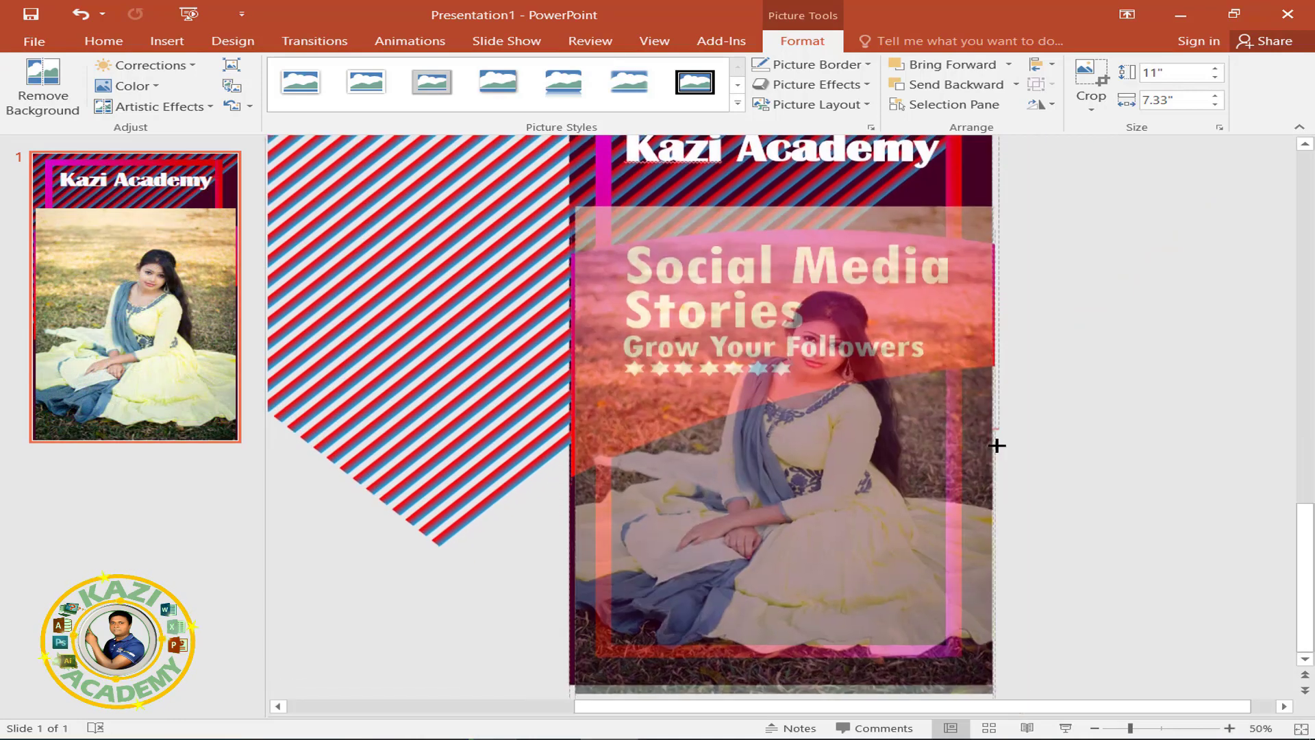
left_click_drag(996, 446, 1000, 447)
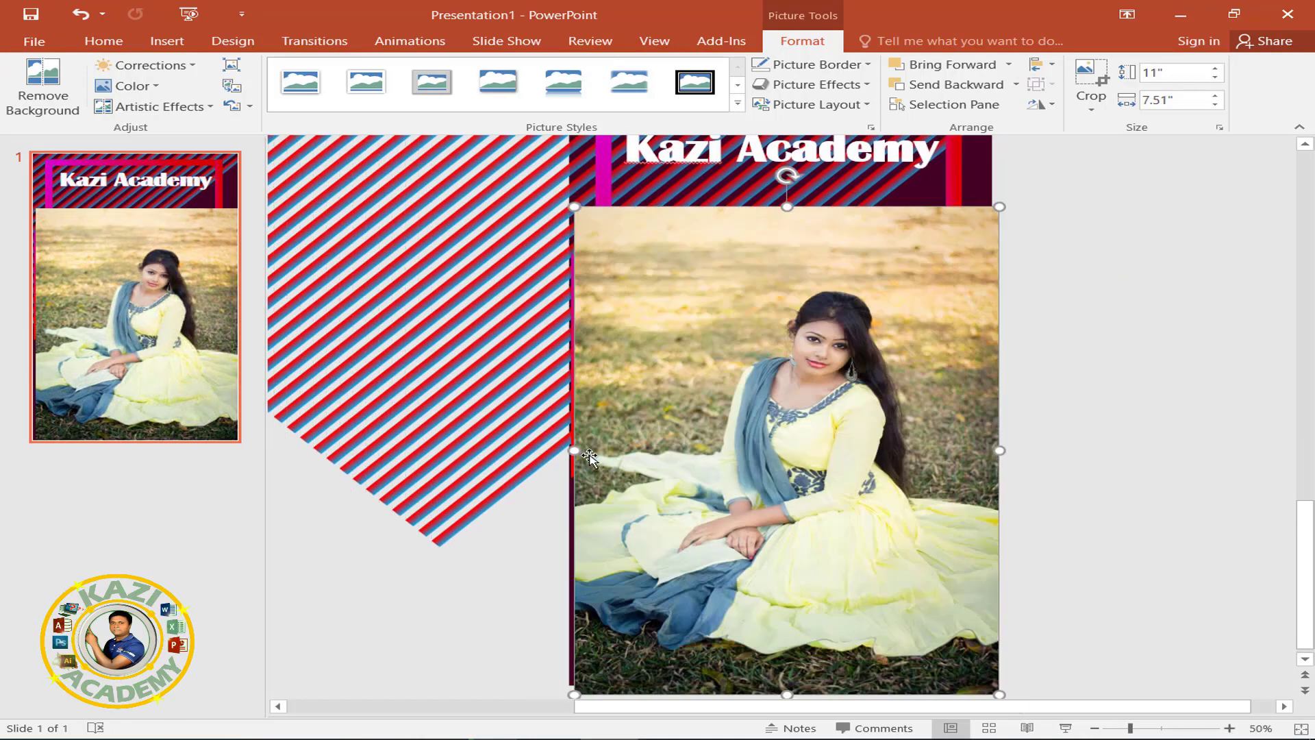
Step: Send the photo behind the banner and frame, then lower it so the woman's face shows
right_click(730, 362)
left_click(839, 546)
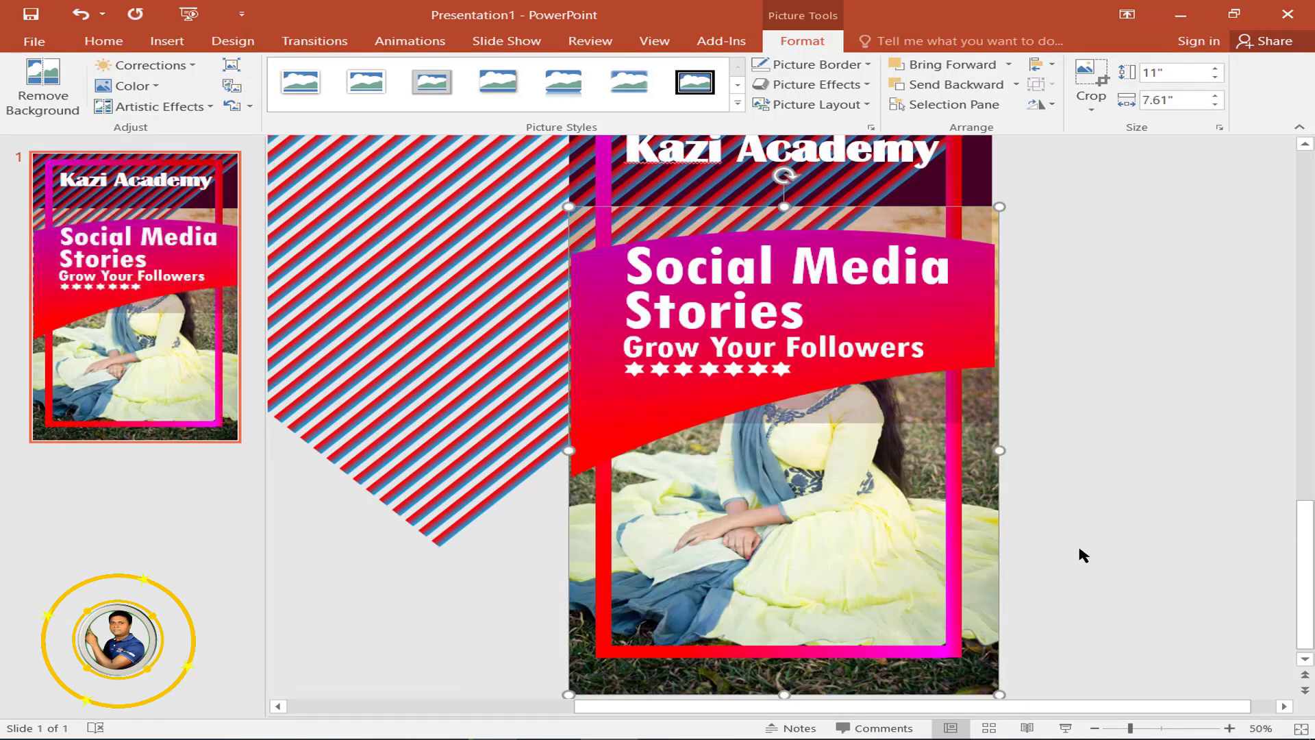
left_click(1111, 499)
left_click_drag(859, 485, 849, 594)
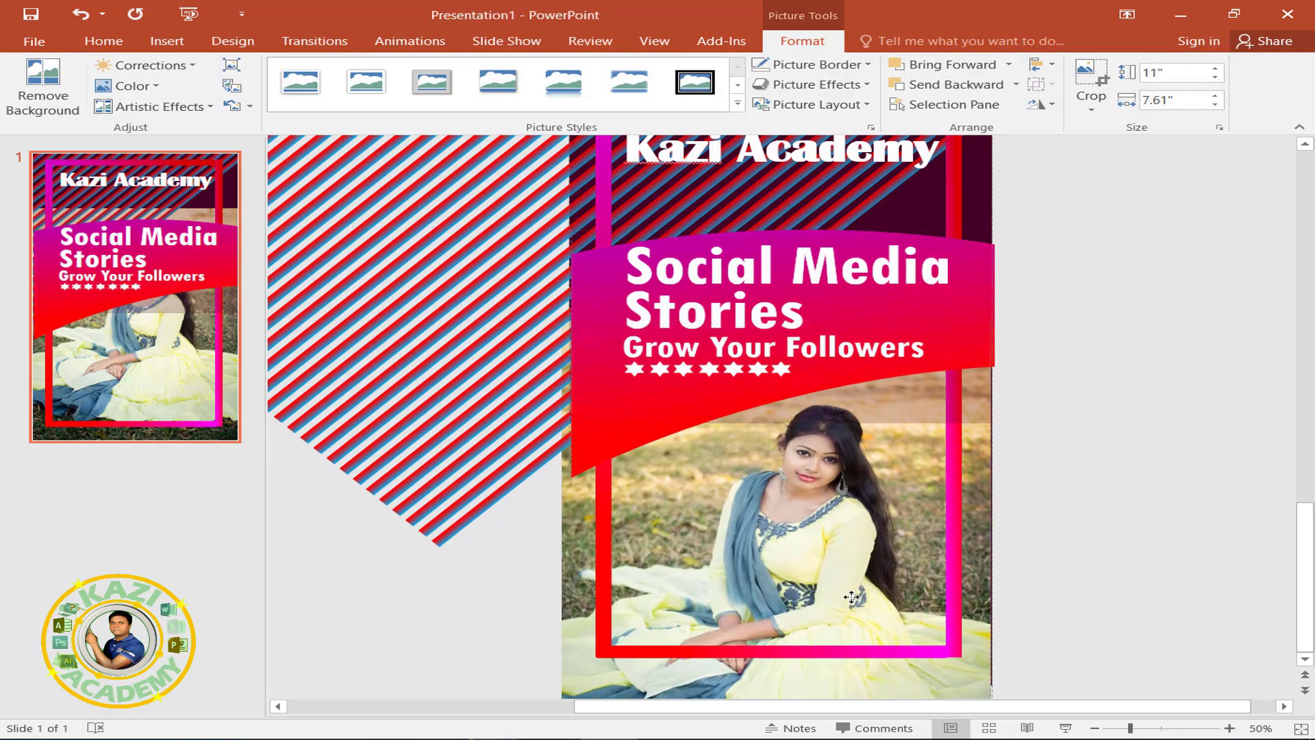
left_click(1156, 488)
Step: Draw a wide rounded rectangle near the bottom of the slide for the welcome button
left_click(167, 41)
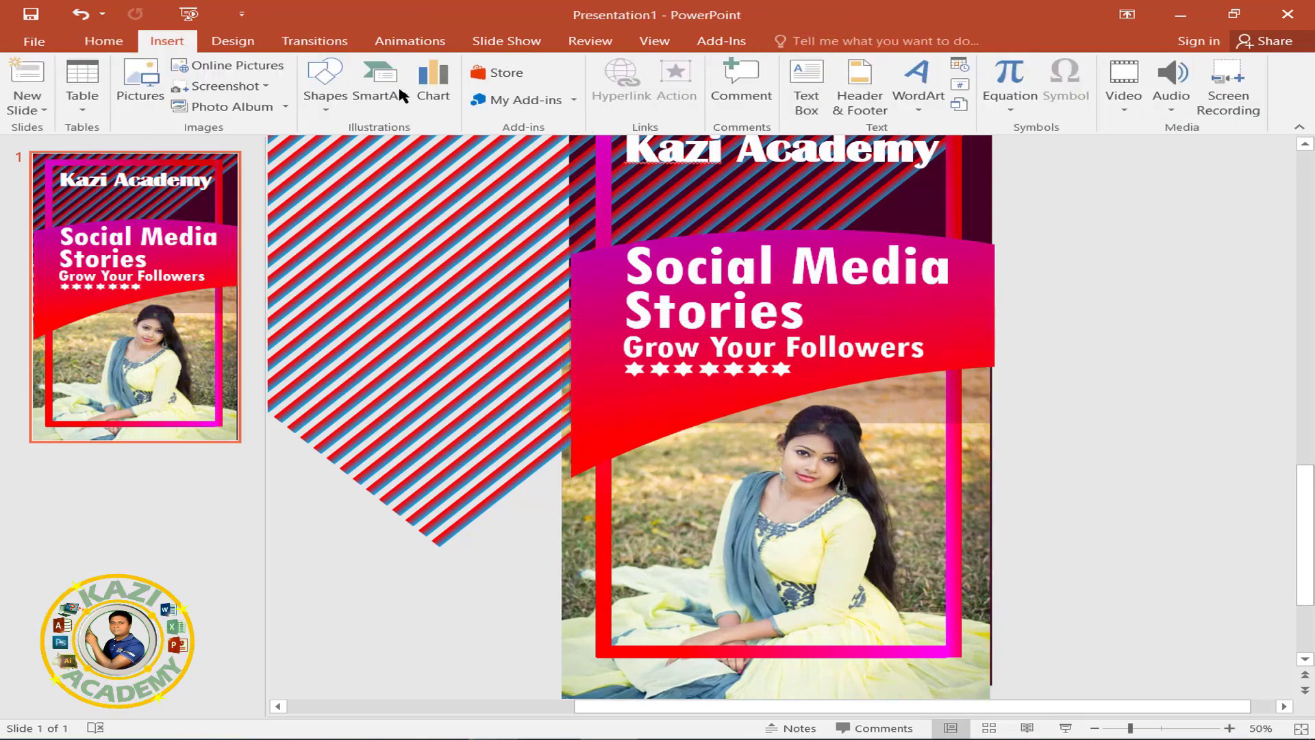
left_click(310, 89)
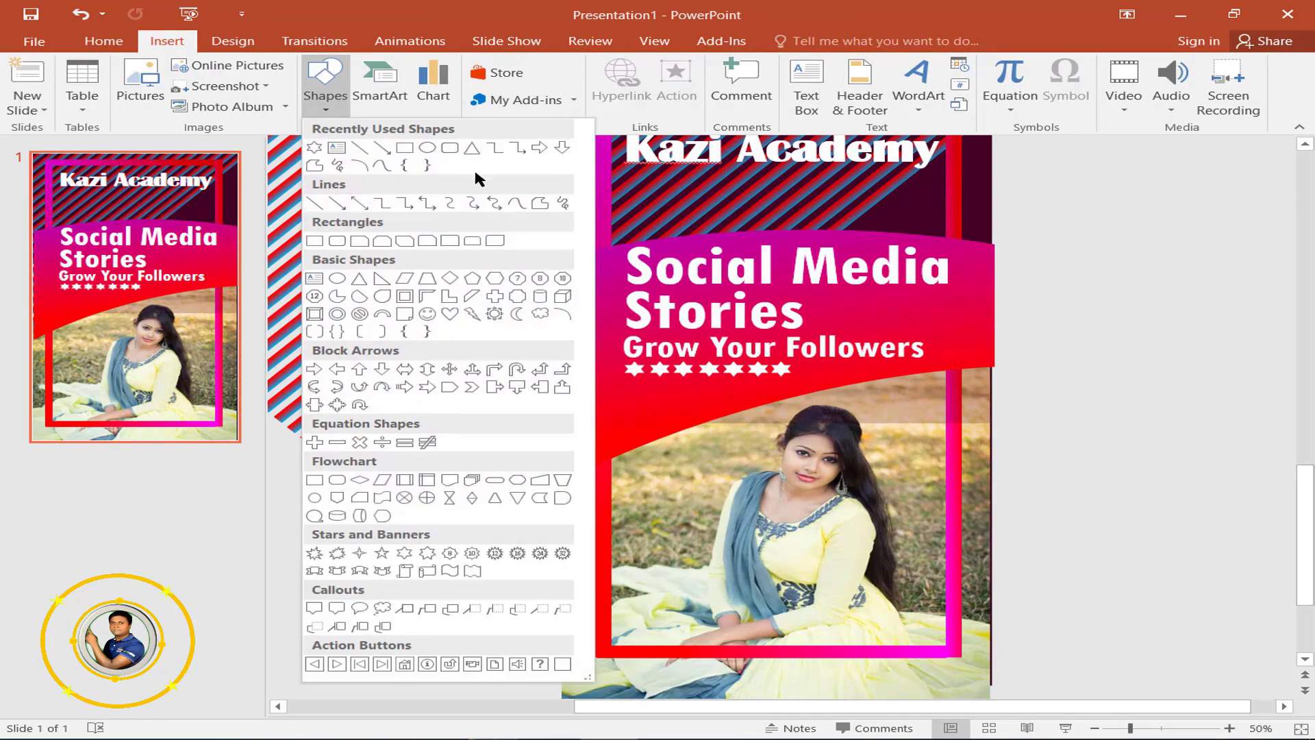
left_click(450, 148)
left_click_drag(659, 570, 928, 621)
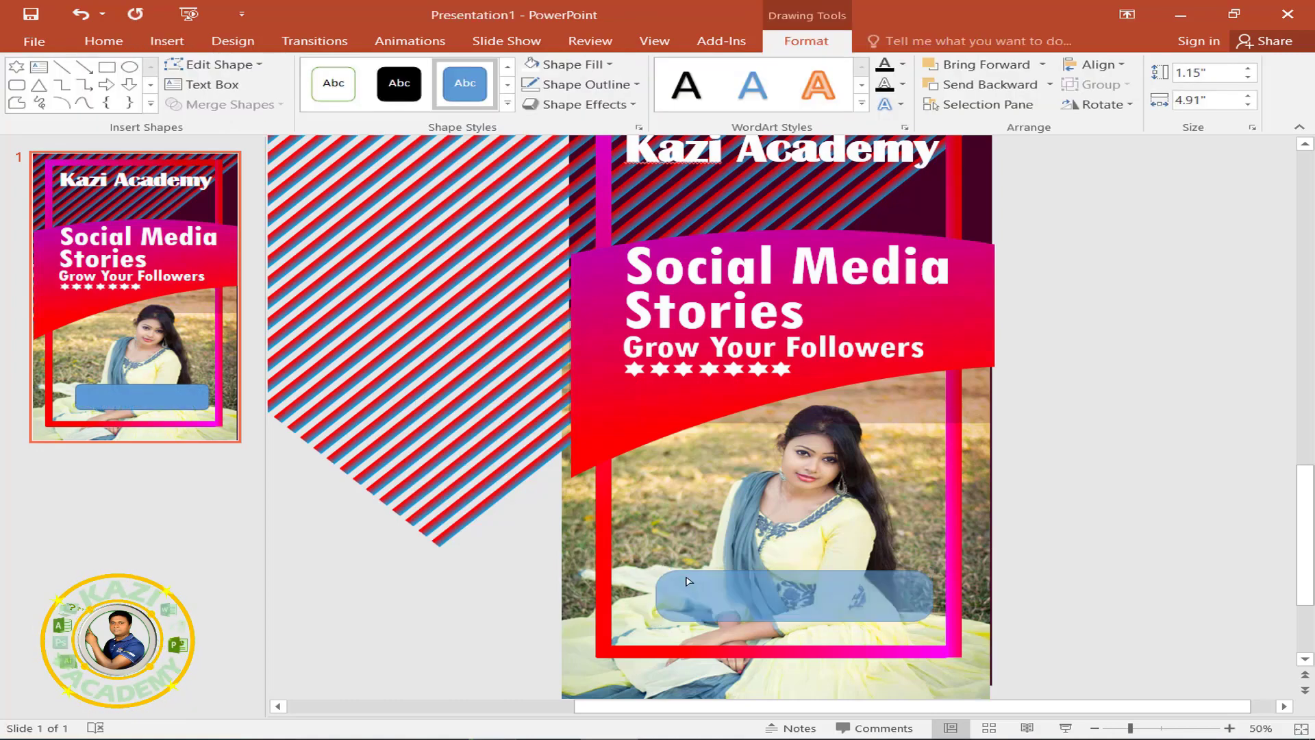
left_click_drag(651, 598, 624, 596)
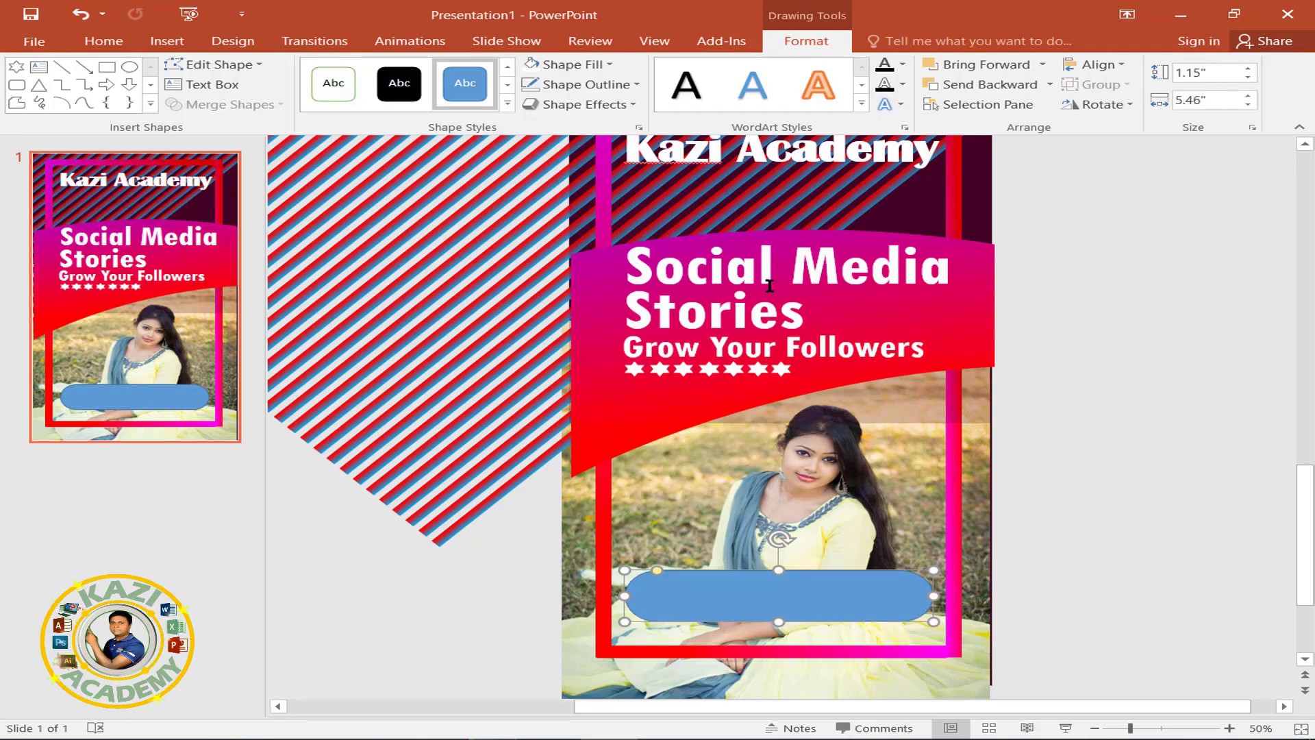
Step: Give the rounded rectangle a gradient fill running bottom to top and increase its angle
left_click(638, 128)
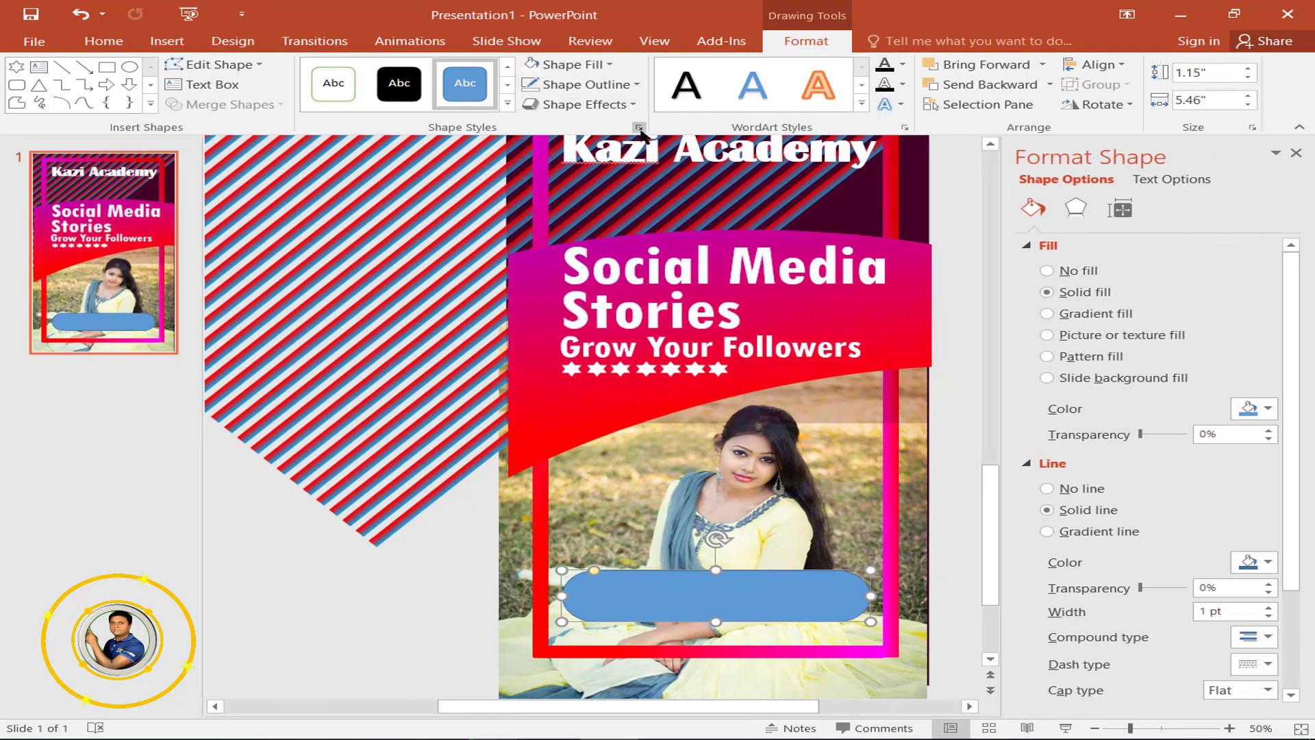
left_click(1047, 315)
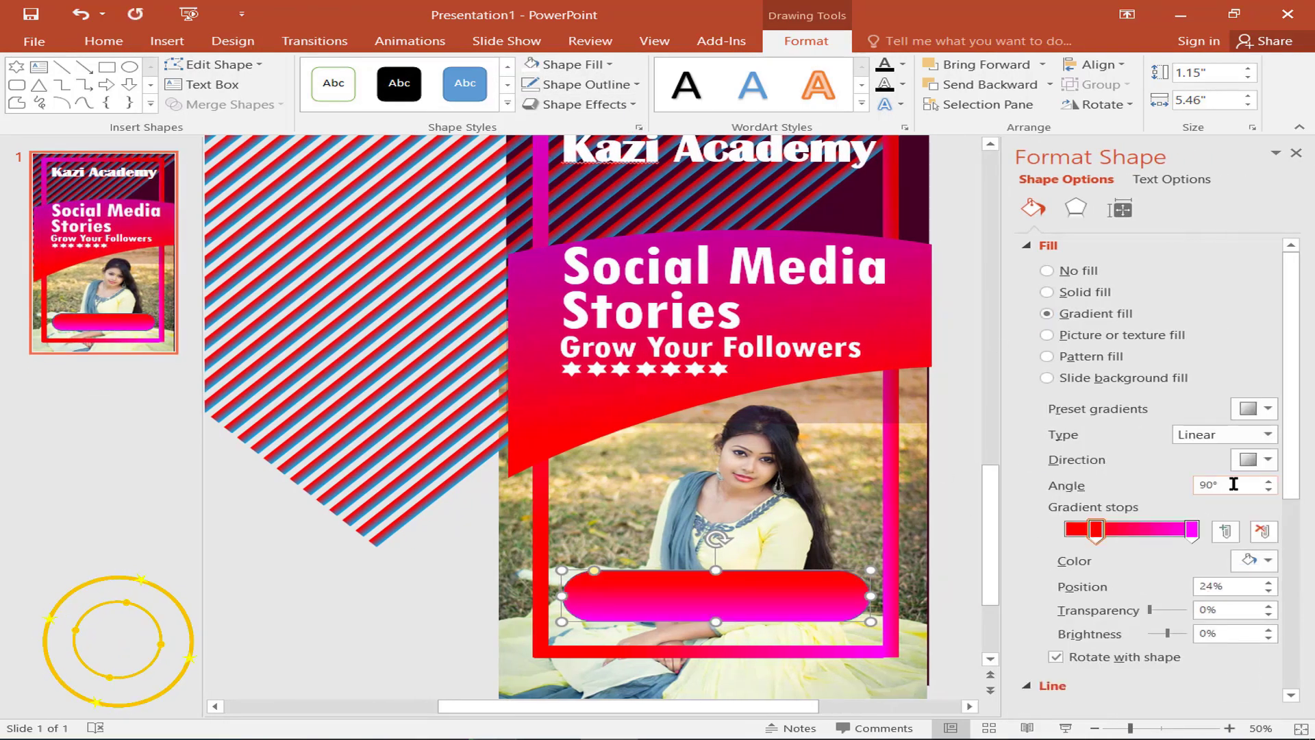
left_click(1267, 460)
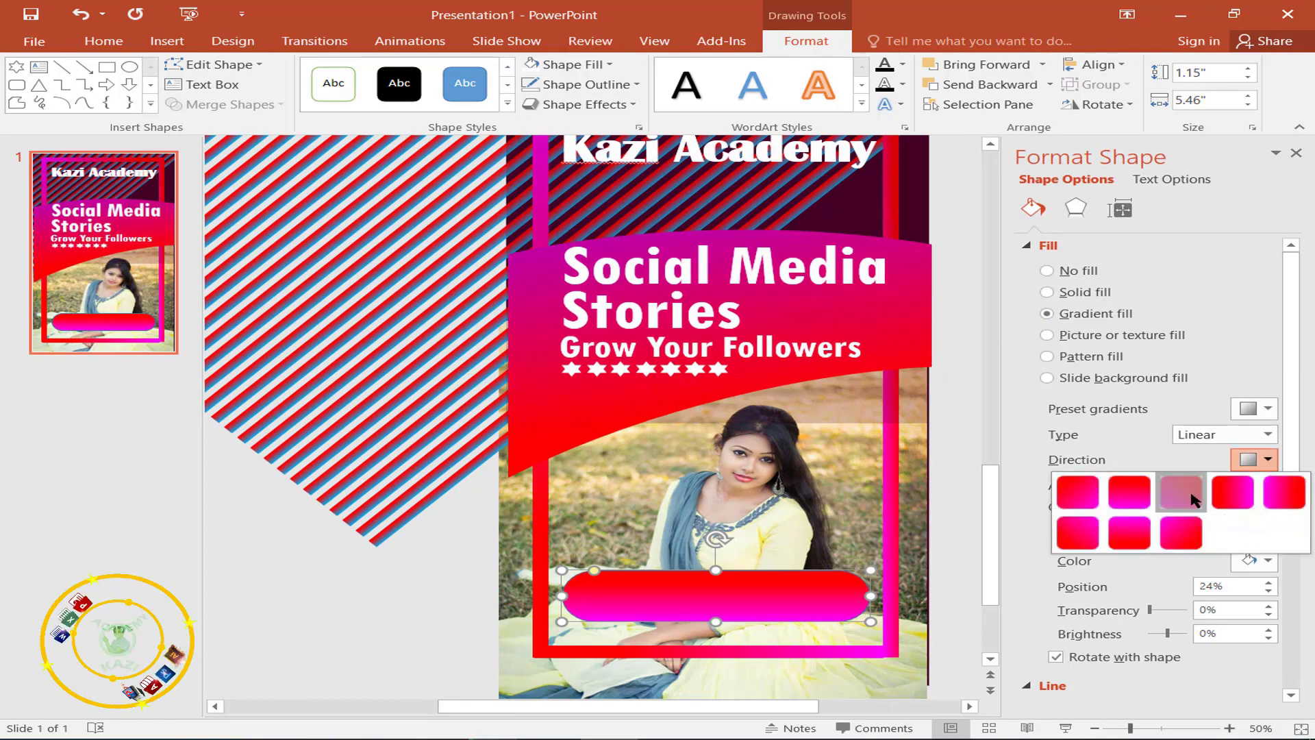
left_click(1183, 492)
left_click(1268, 461)
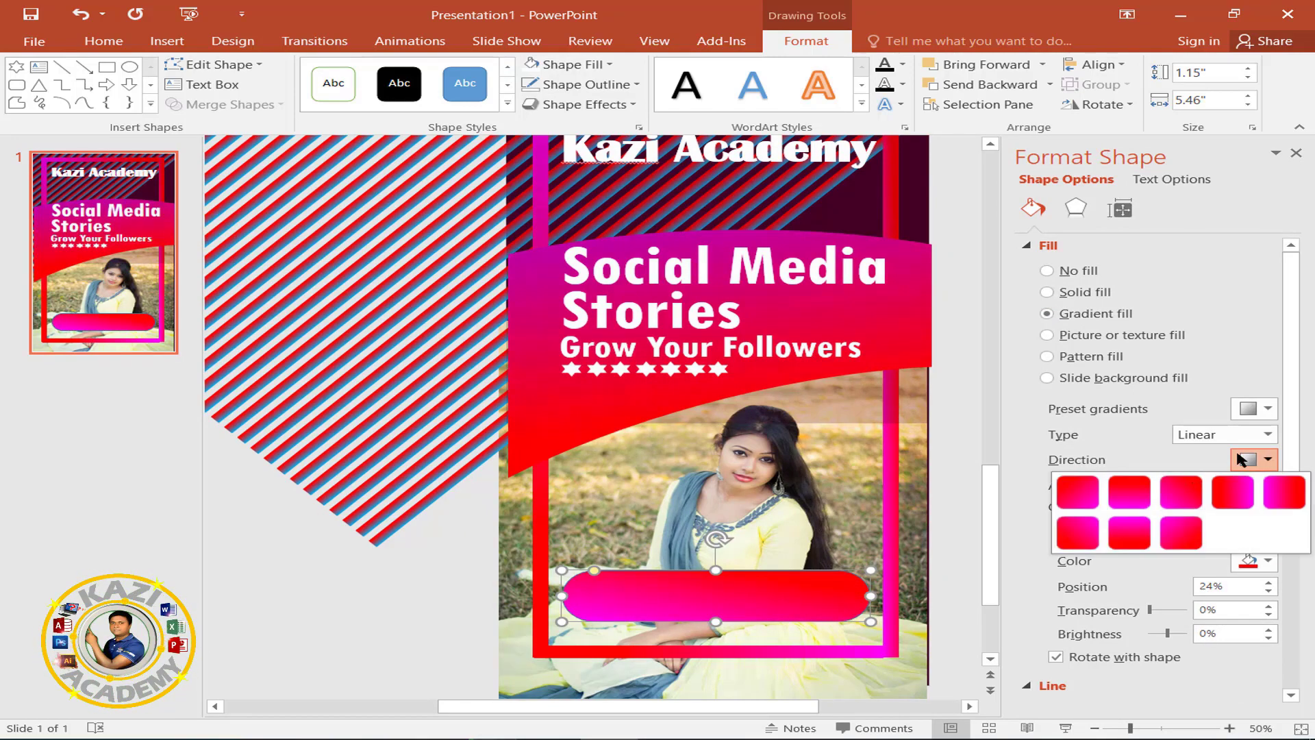
left_click(1131, 533)
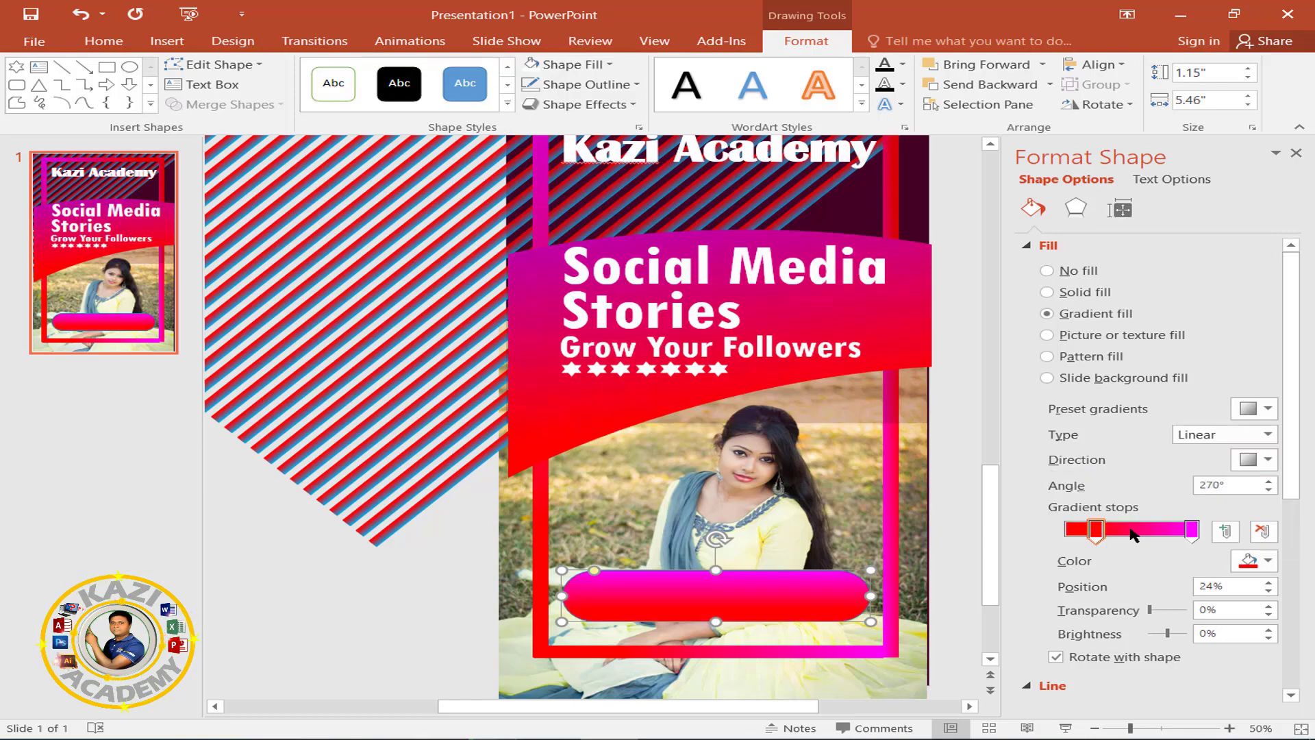
left_click(1269, 482)
left_click(1269, 482)
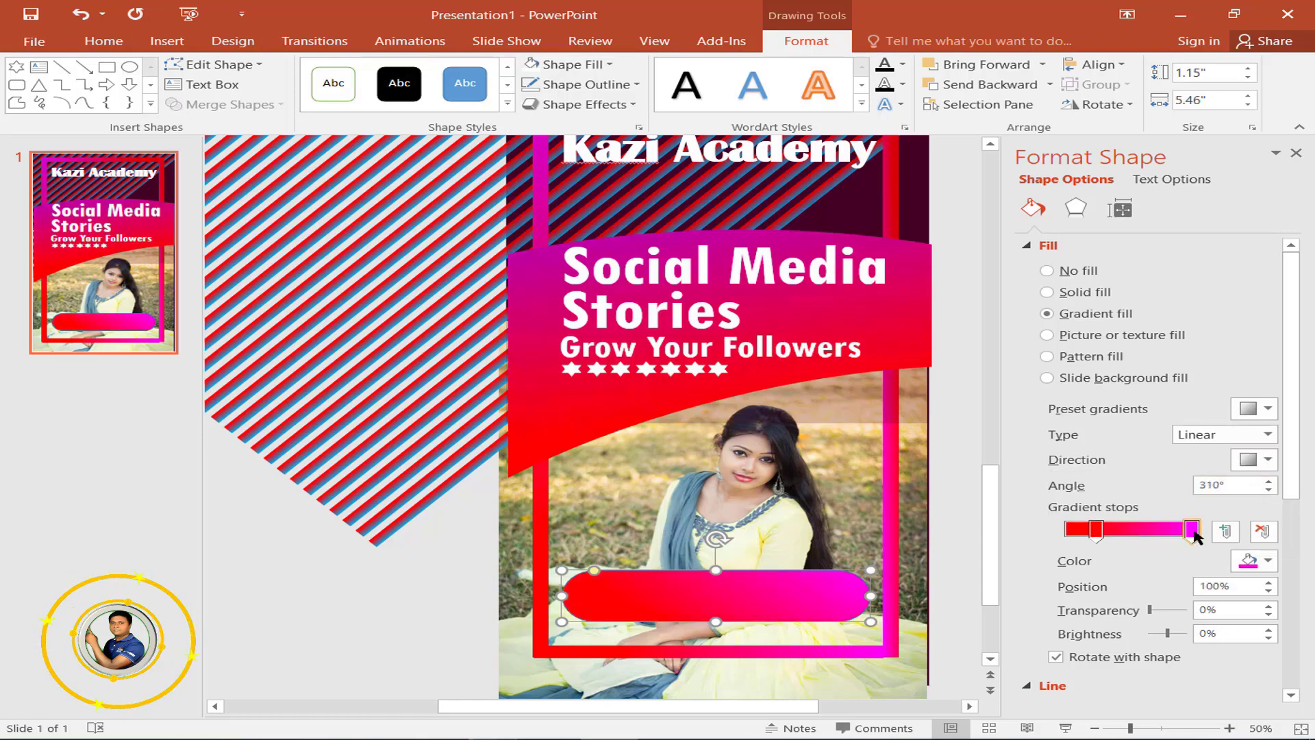
Step: Change the gradient's end stop from magenta to a darker custom purple
left_click(1267, 560)
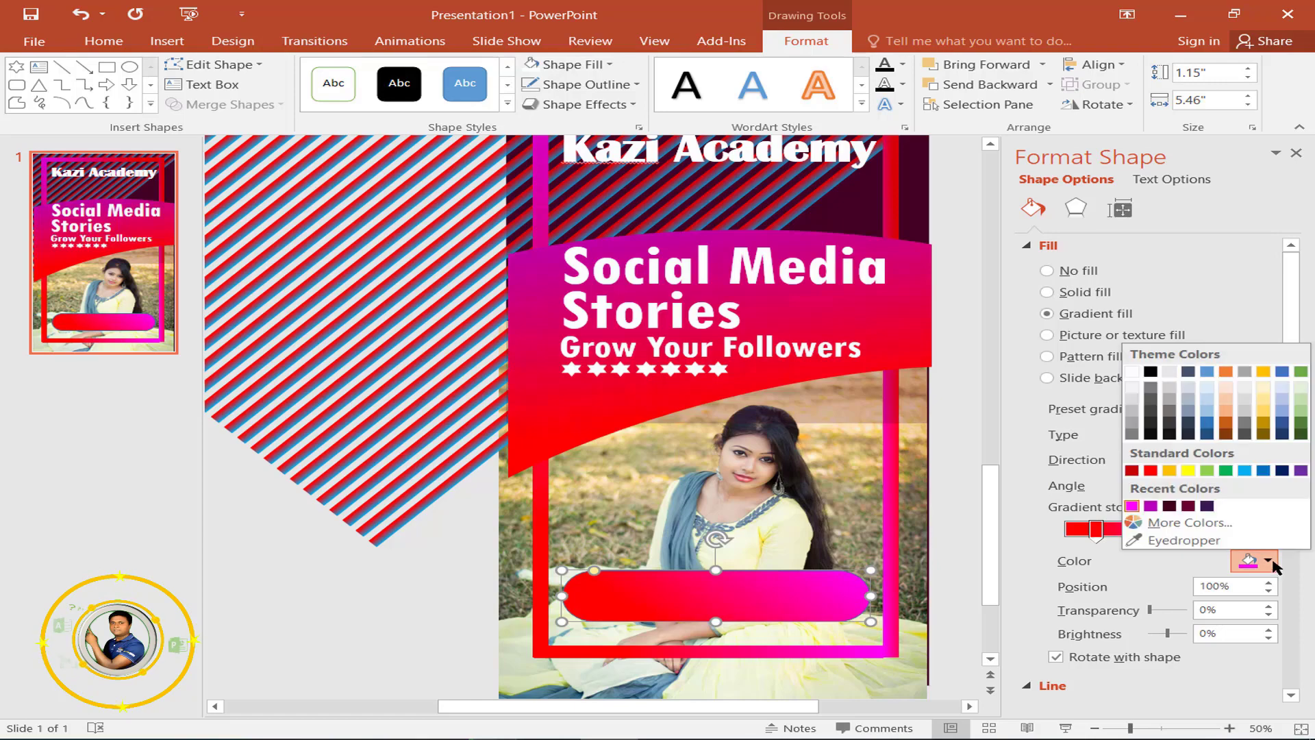
left_click(1202, 533)
left_click(1027, 164)
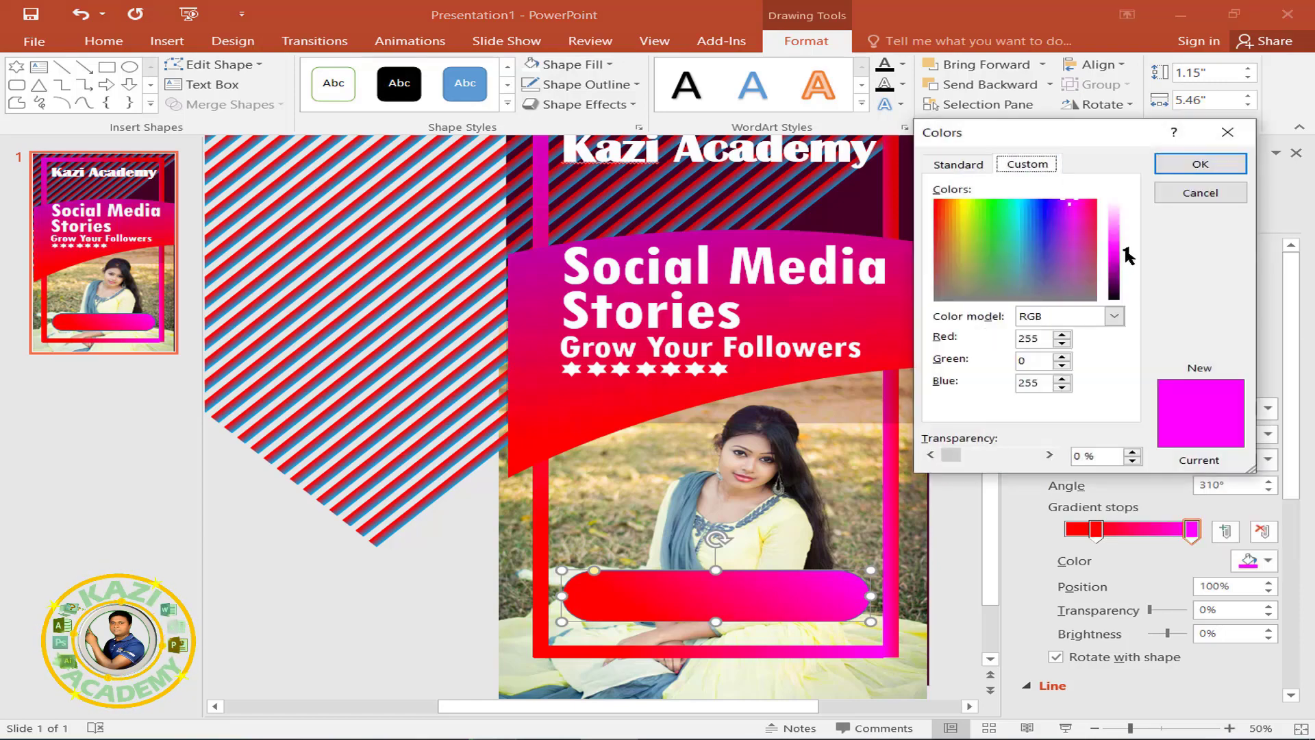
left_click_drag(1129, 257, 1127, 276)
left_click(1200, 164)
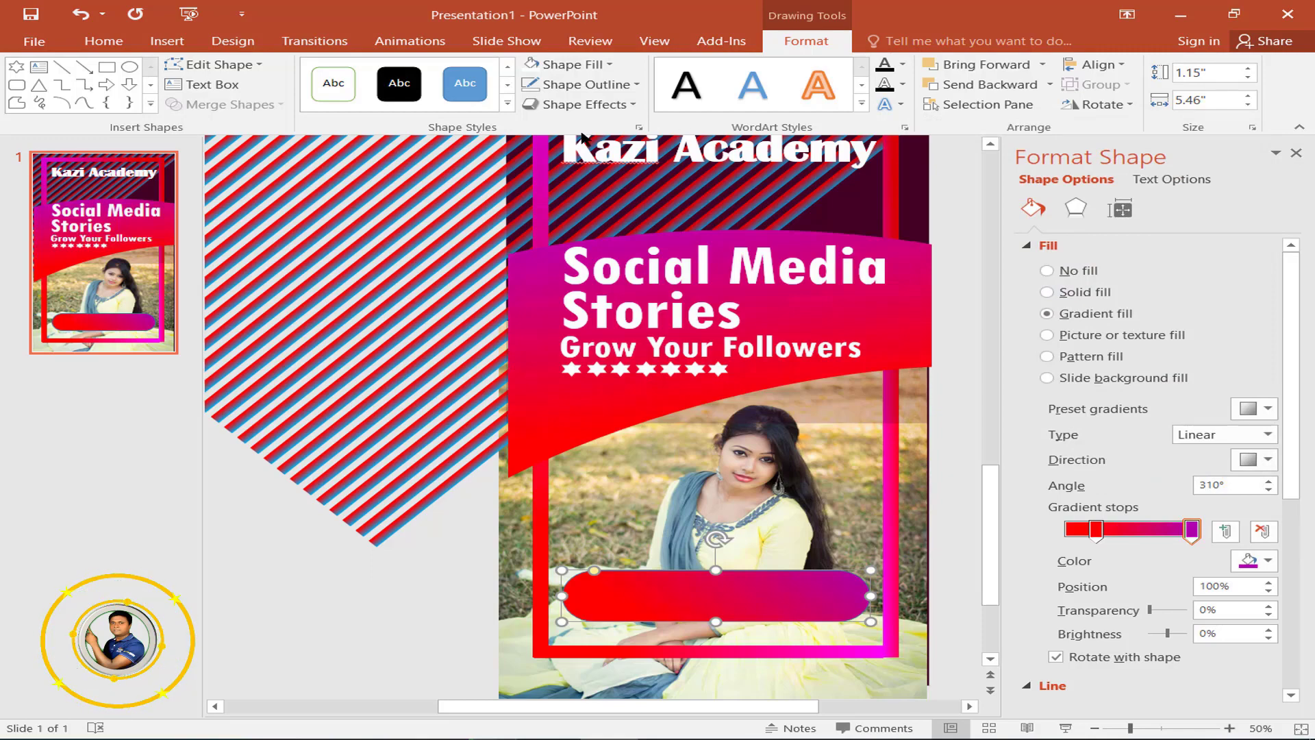
left_click(167, 41)
Step: Add a text box across the pill reading 'Wilcome to Kazi Academy'
left_click(806, 85)
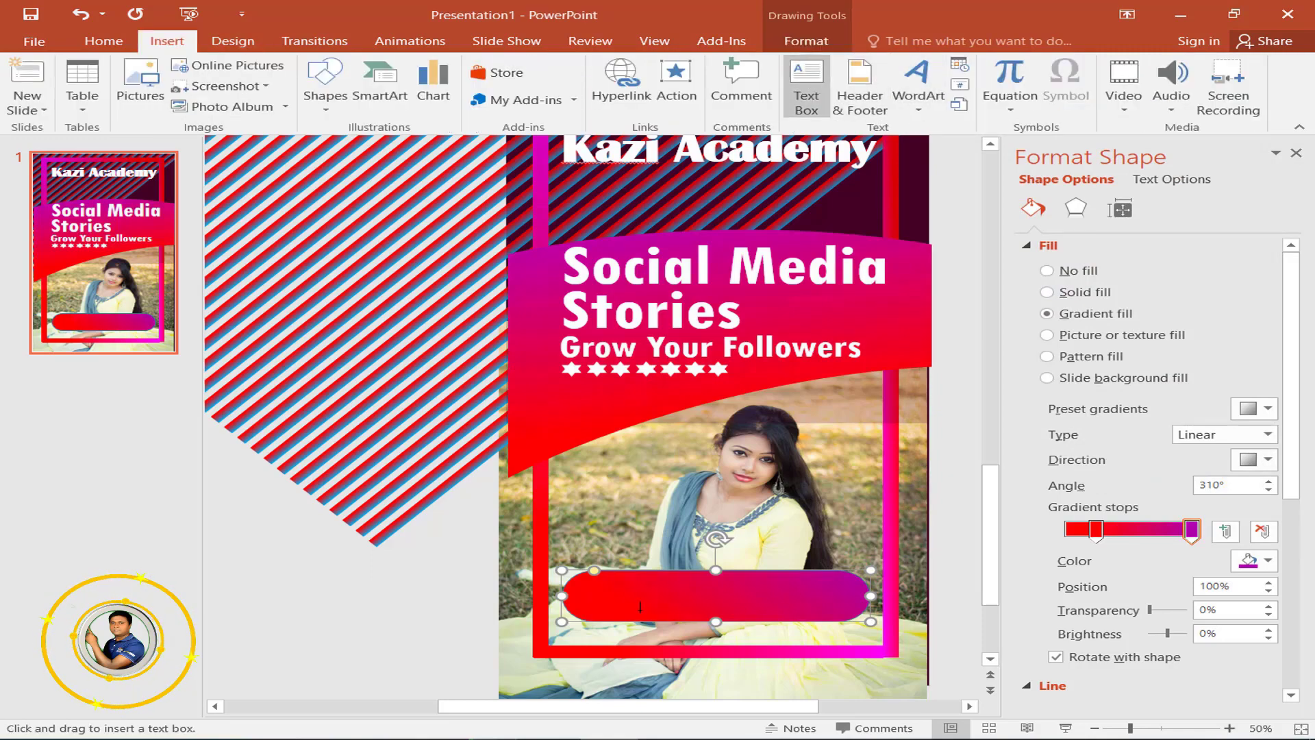
left_click_drag(595, 581, 857, 600)
type("Wilcome")
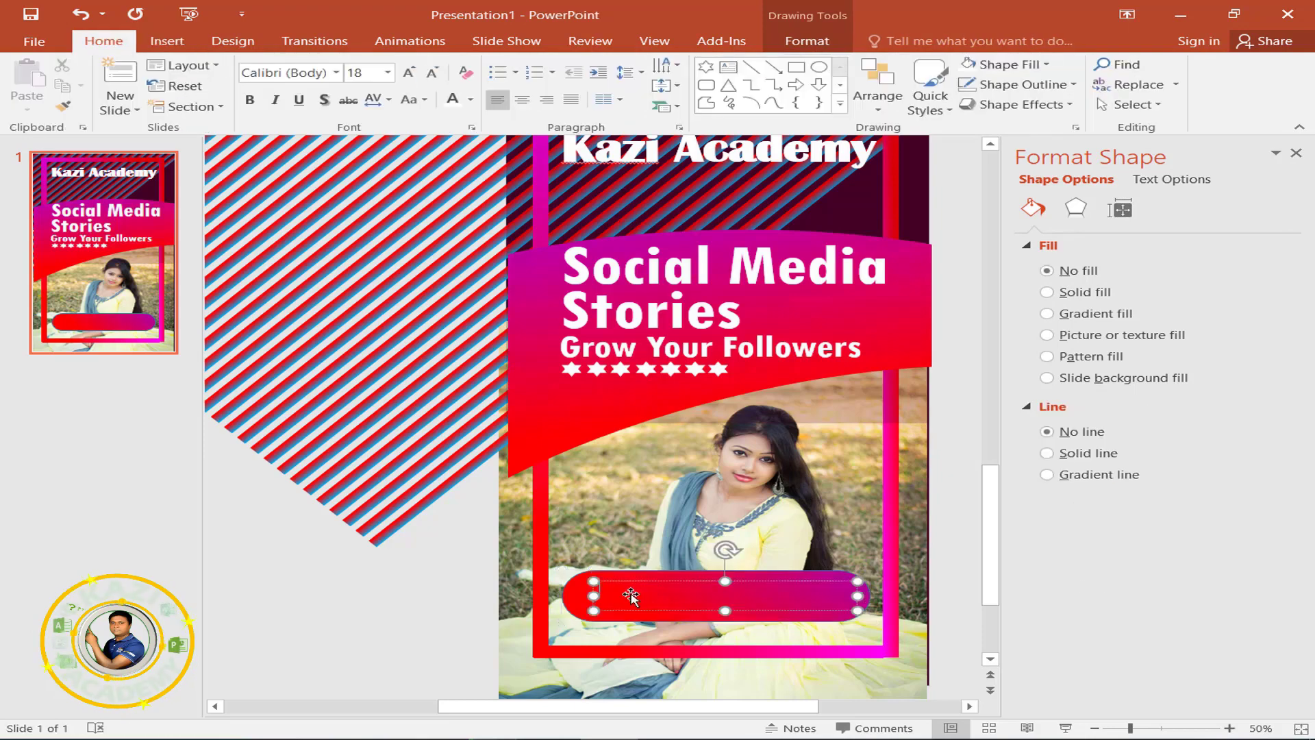
type(" to Kazi Academy")
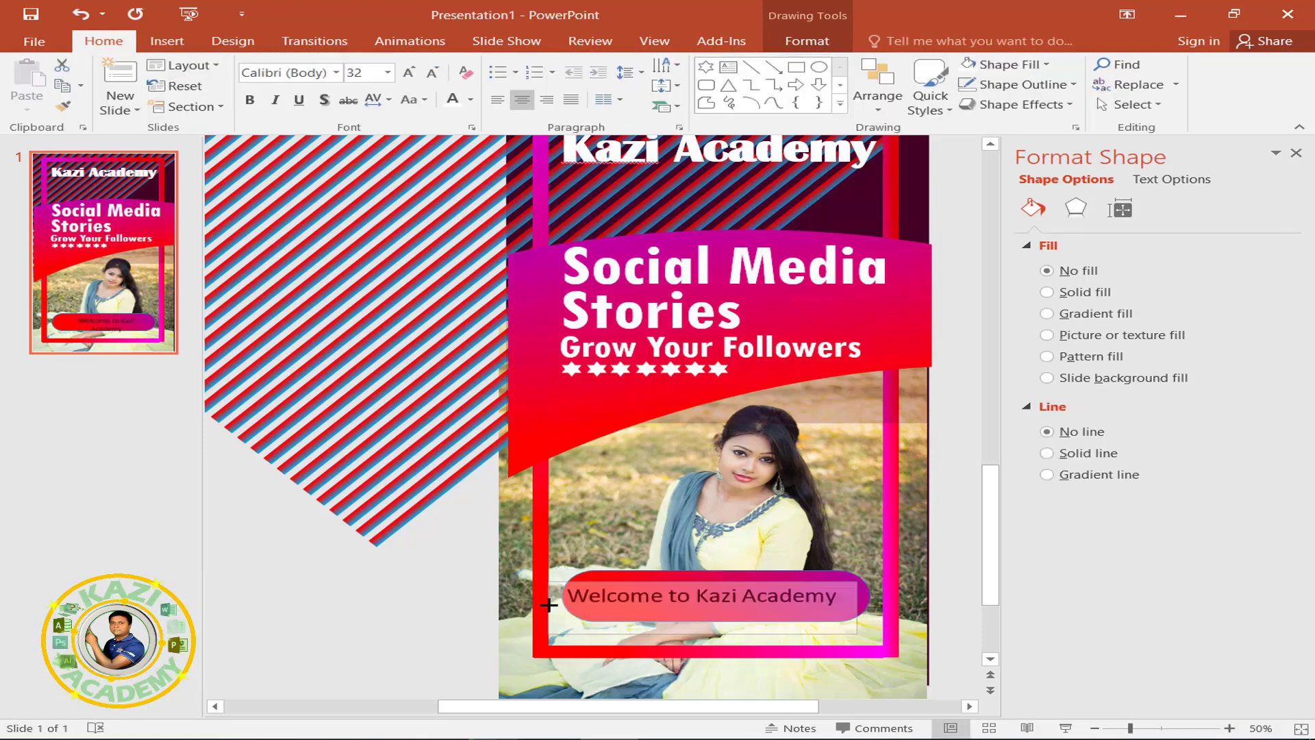
Step: Make the pill shape slightly shorter and bring up its shape formatting
left_click(718, 583)
left_click_drag(716, 576, 719, 581)
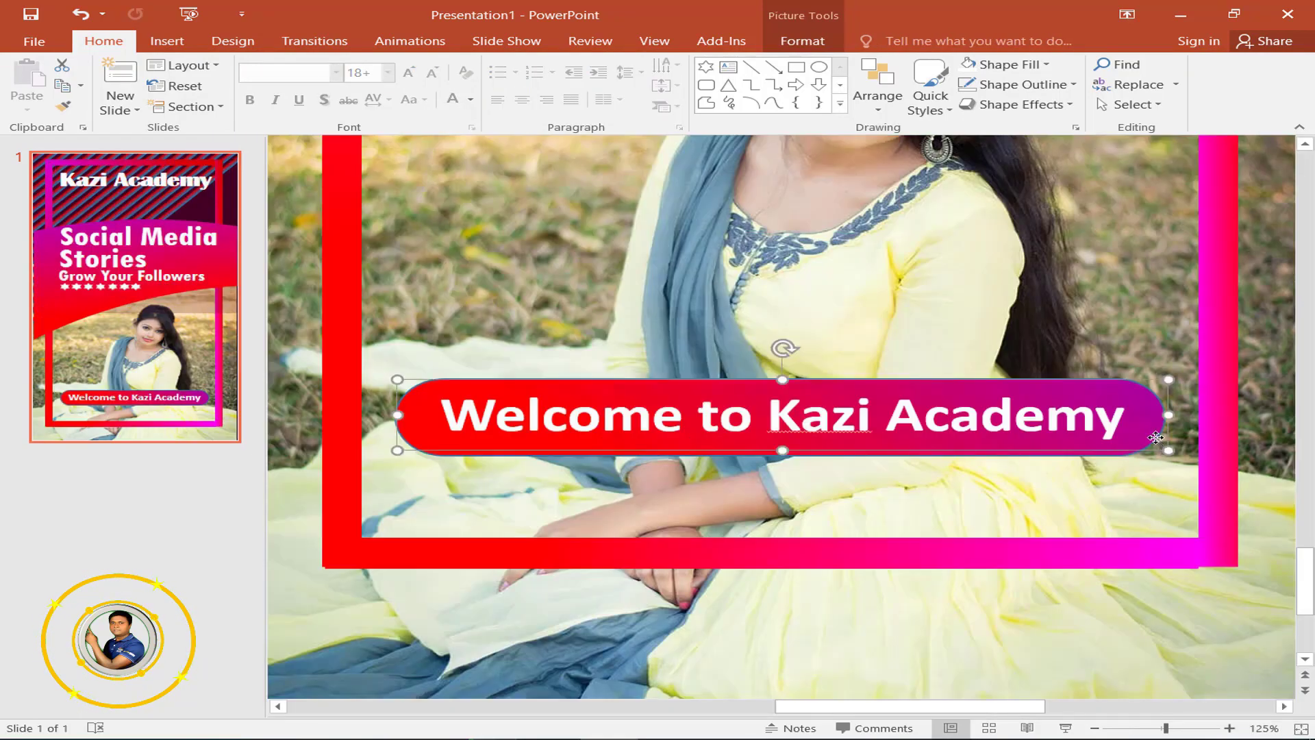
double_click(1155, 437)
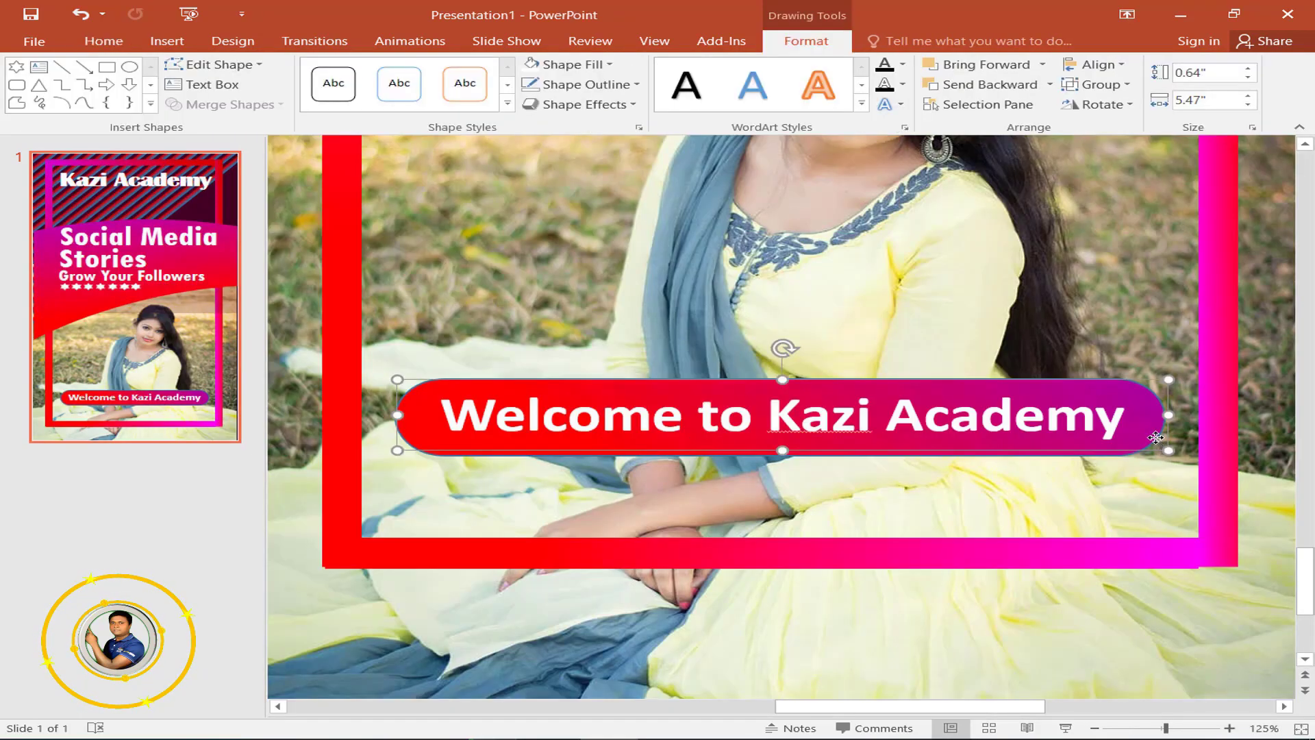
left_click(1074, 458)
double_click(1074, 456)
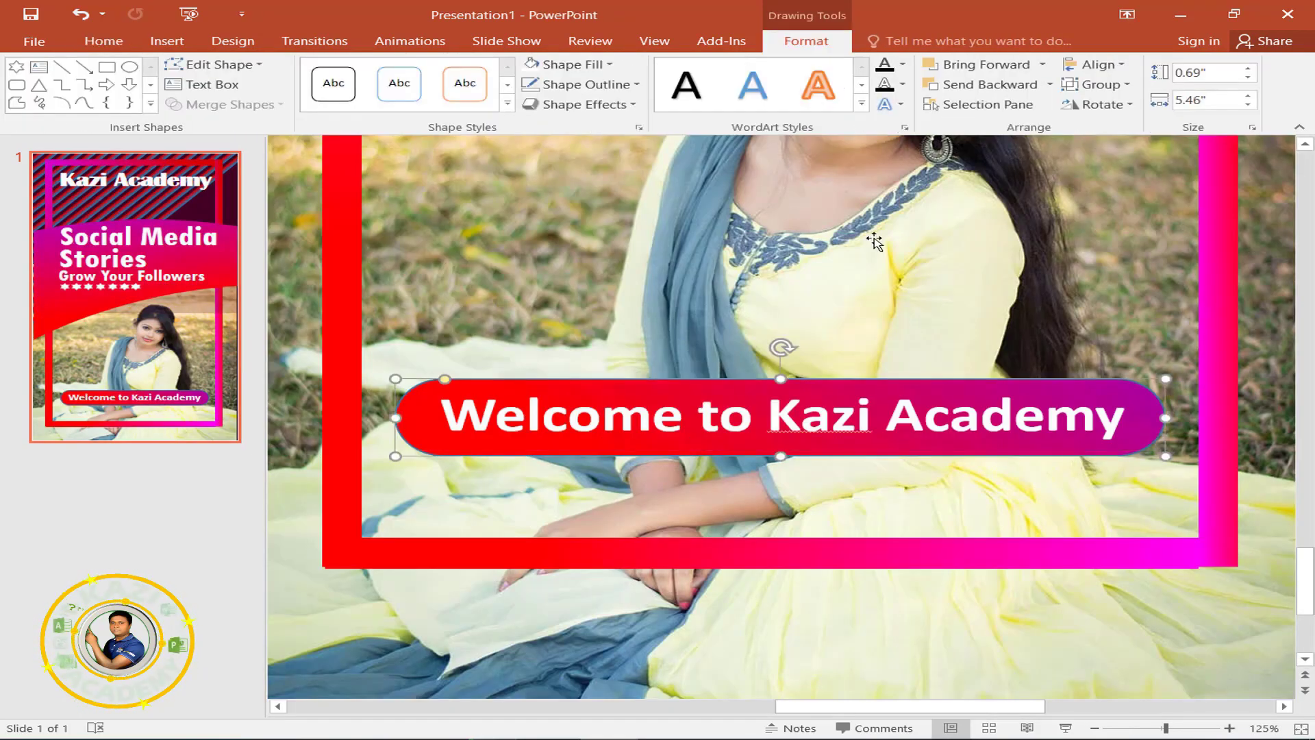
Step: Remove the pill's outline and group the pill with its welcome text
left_click(620, 84)
left_click(579, 271)
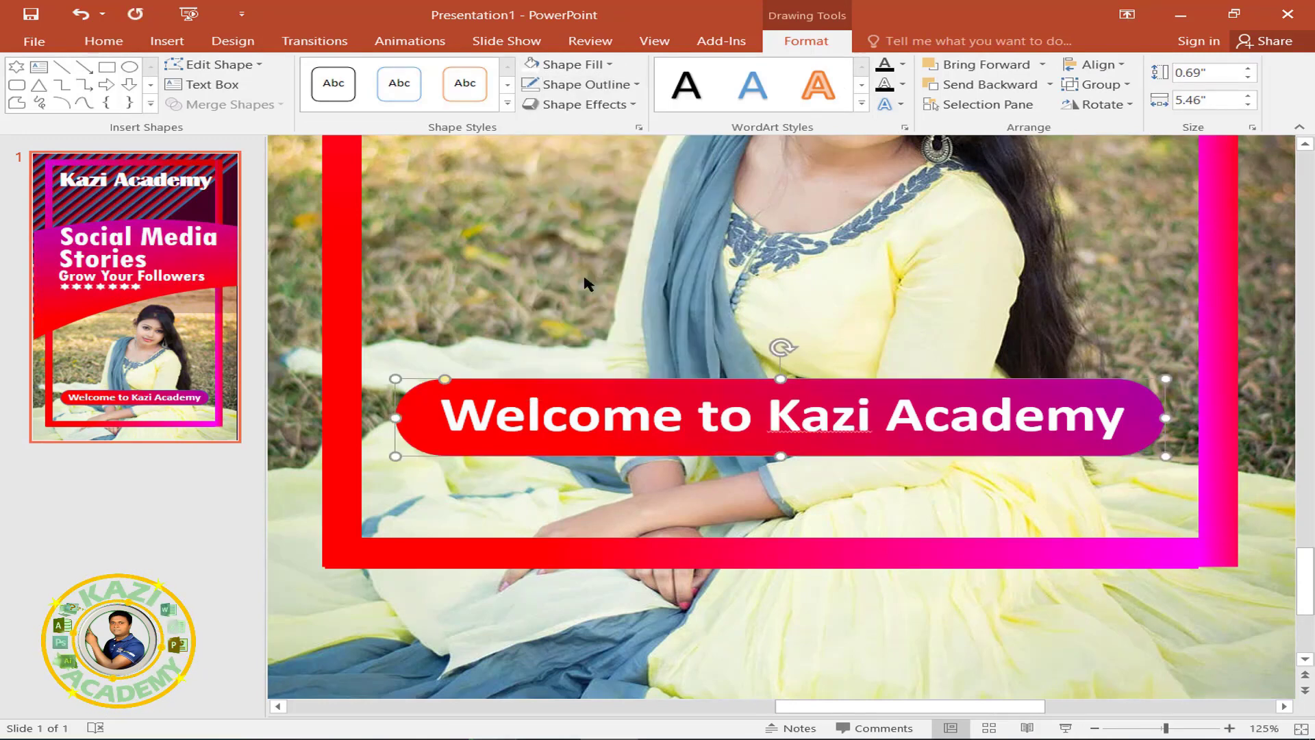
left_click(662, 431)
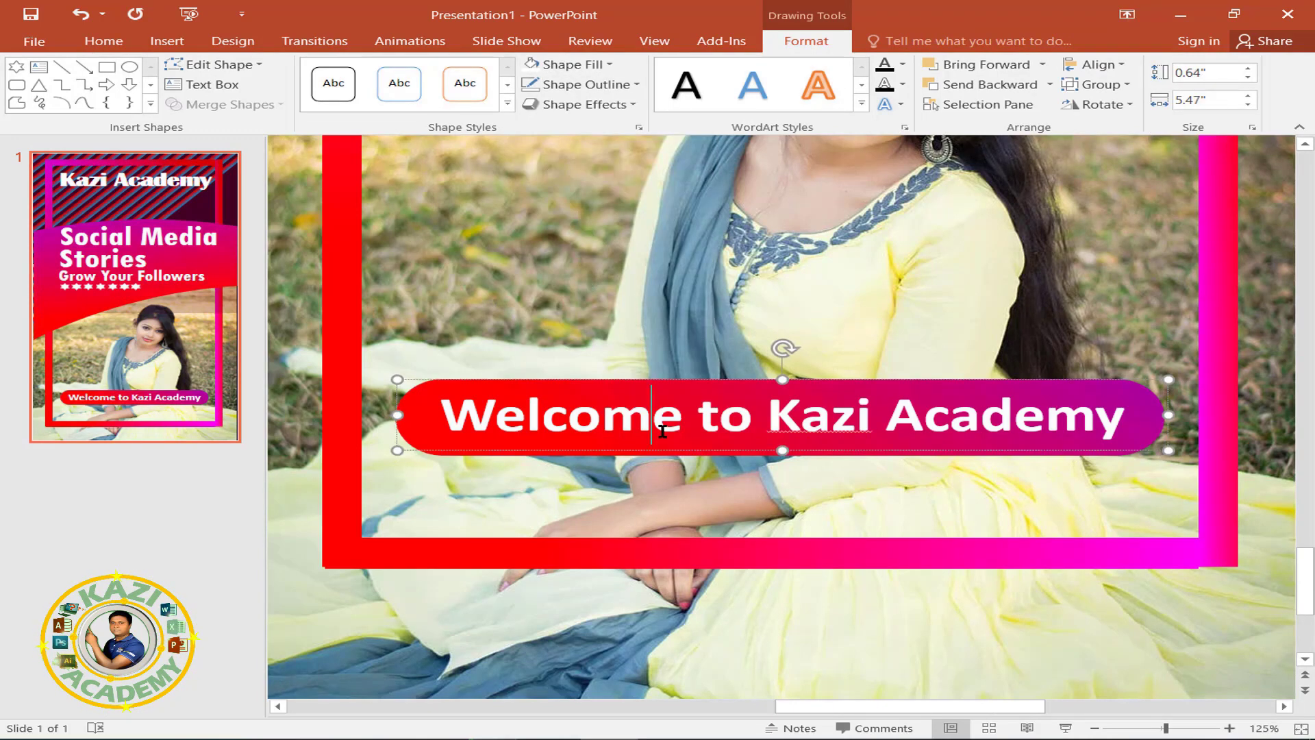
left_click(602, 453, "shift")
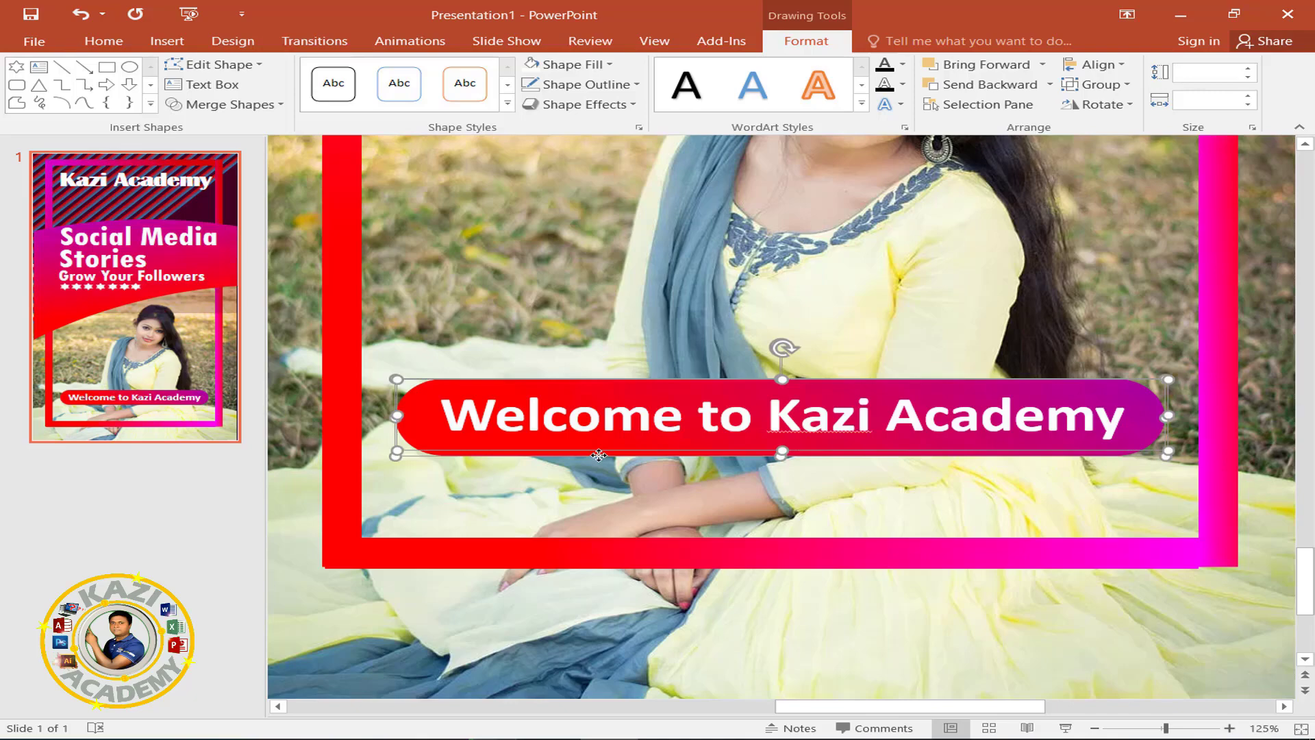
left_click(1099, 85)
left_click(1111, 109)
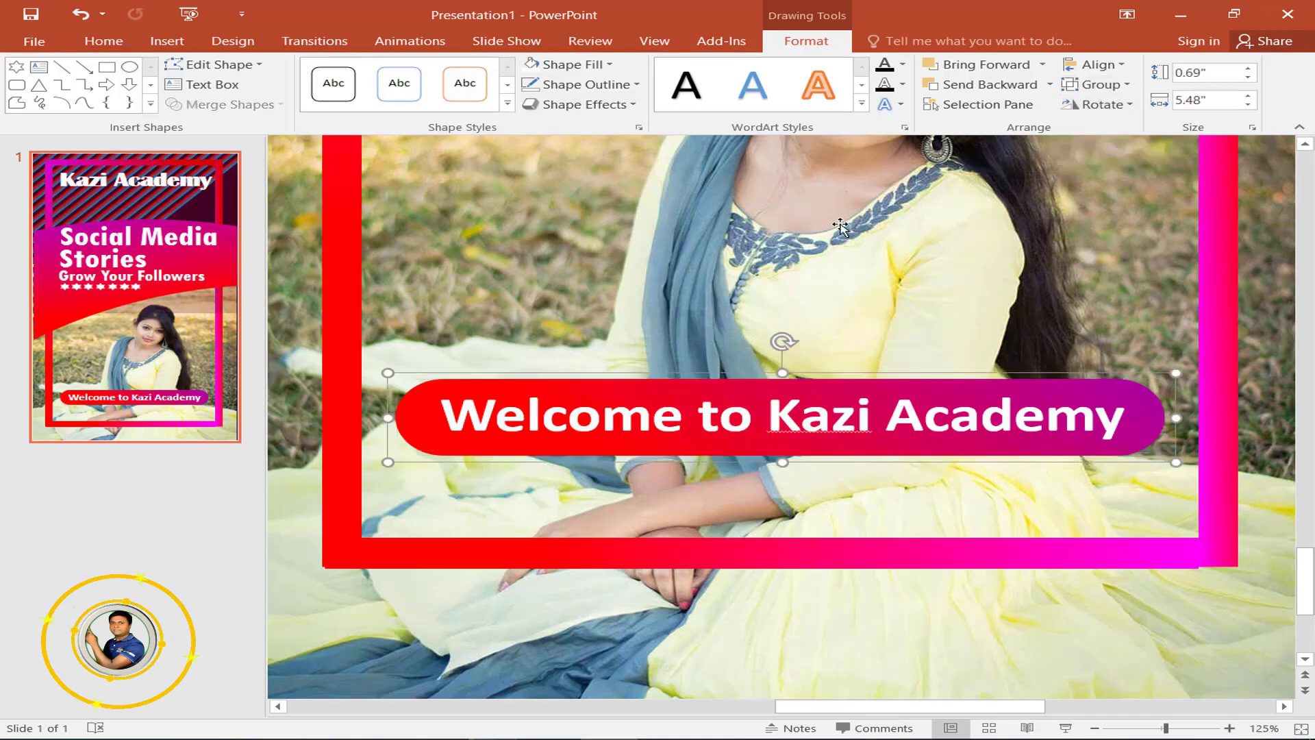
Step: Shrink the grouped button and reduce the welcome text to 24 pt
scroll(871, 387, "down", 7)
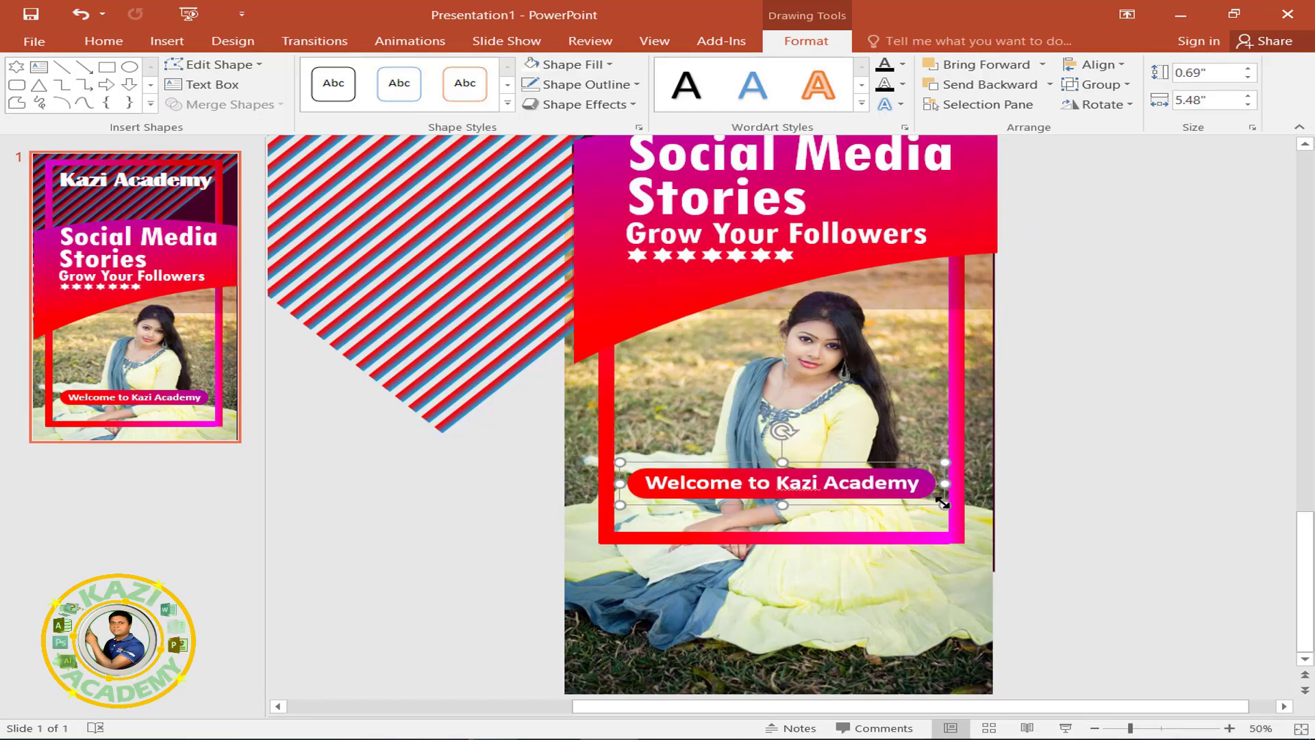
left_click_drag(944, 503, 926, 505)
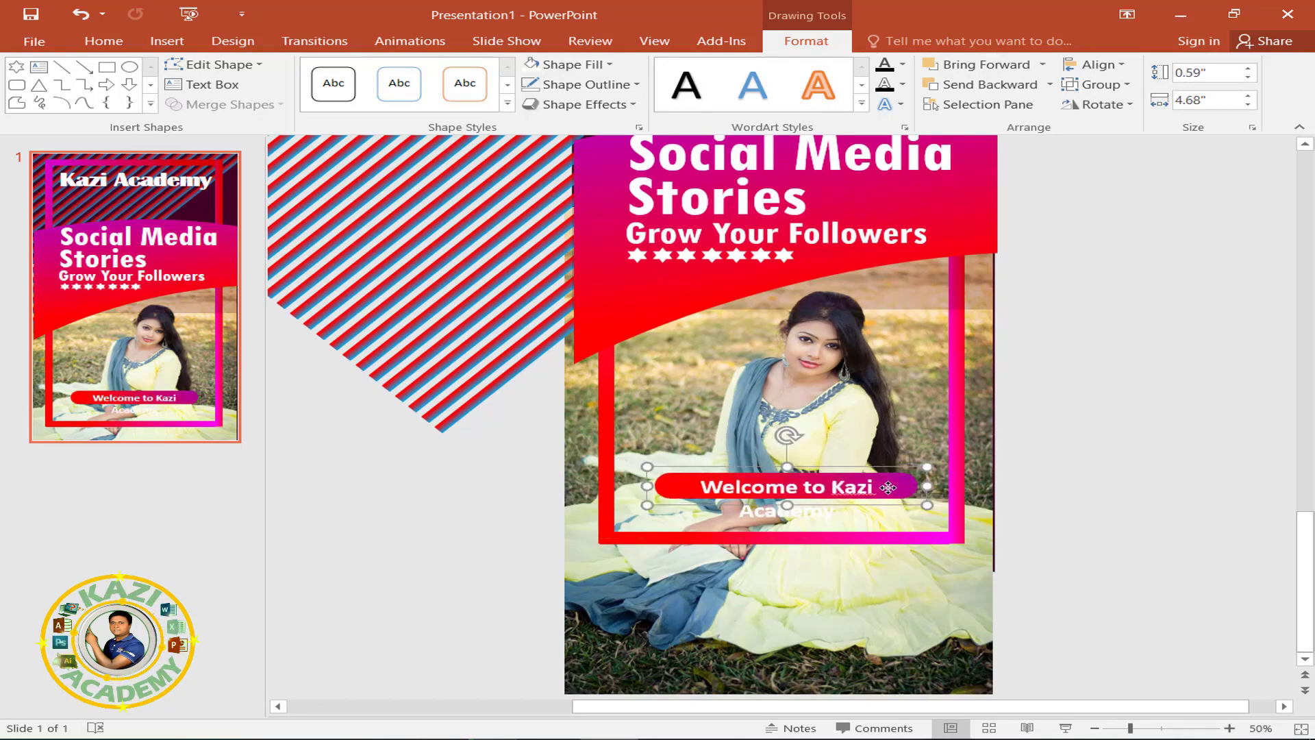
triple_click(803, 488)
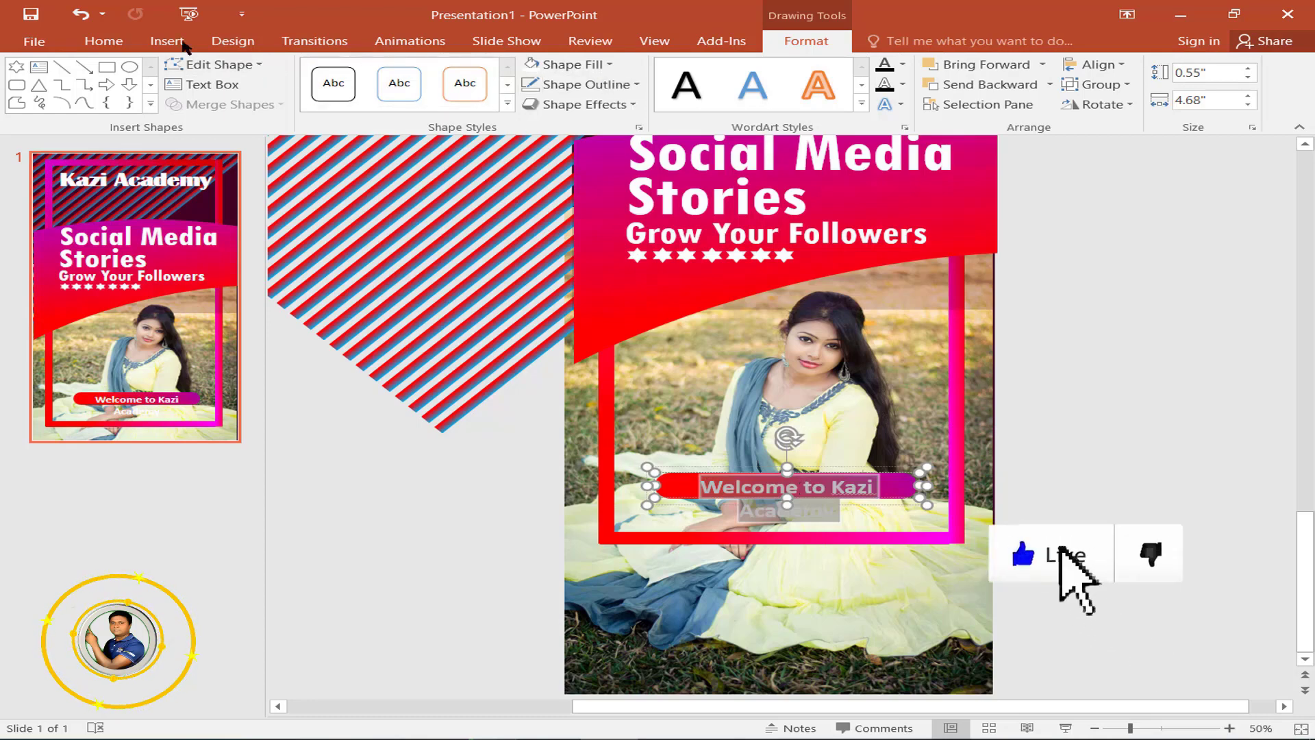
left_click(103, 42)
left_click(432, 76)
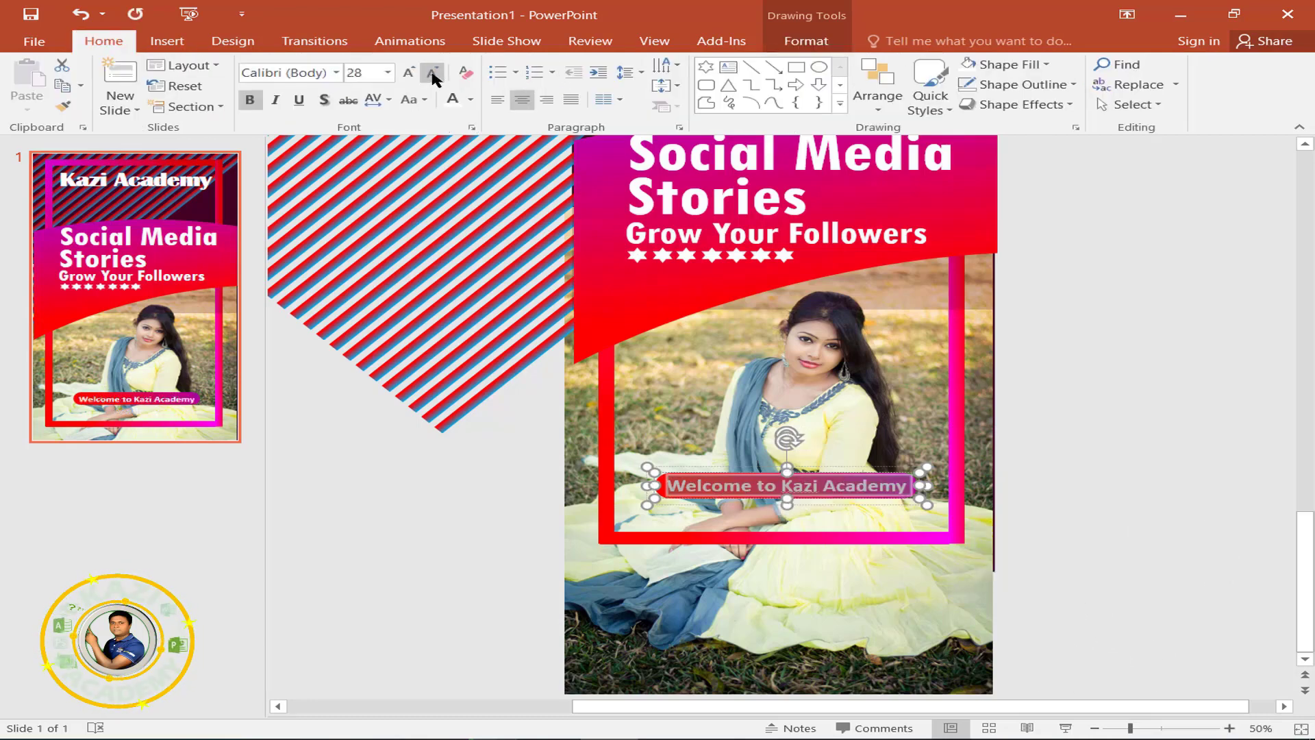
left_click(433, 76)
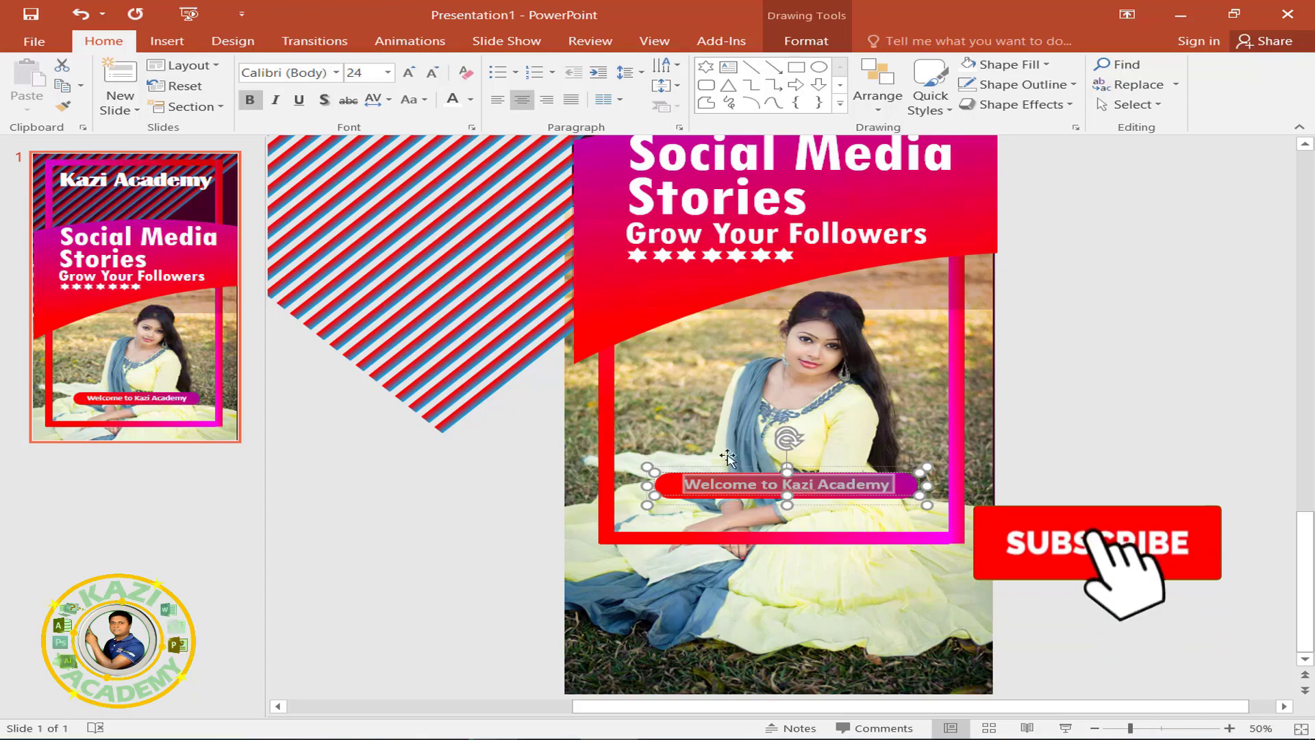
left_click(1046, 436)
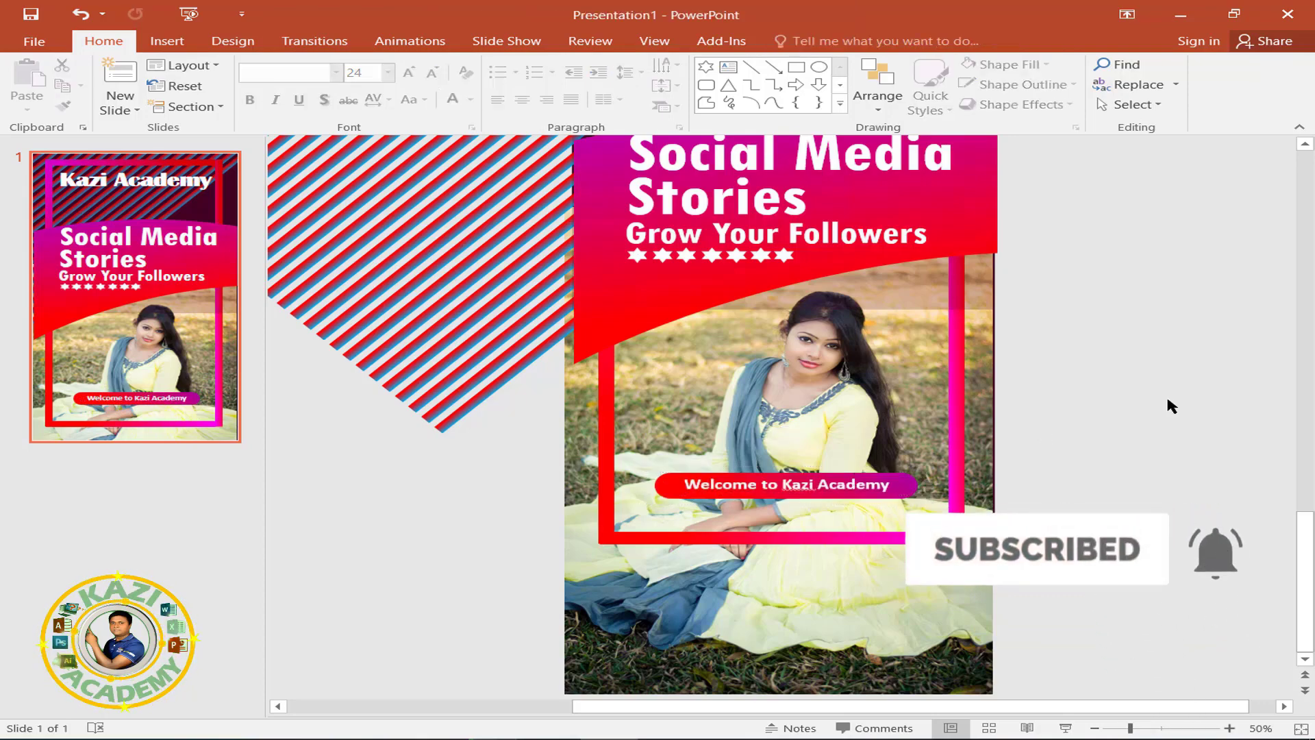
scroll(1165, 403, "down", 3)
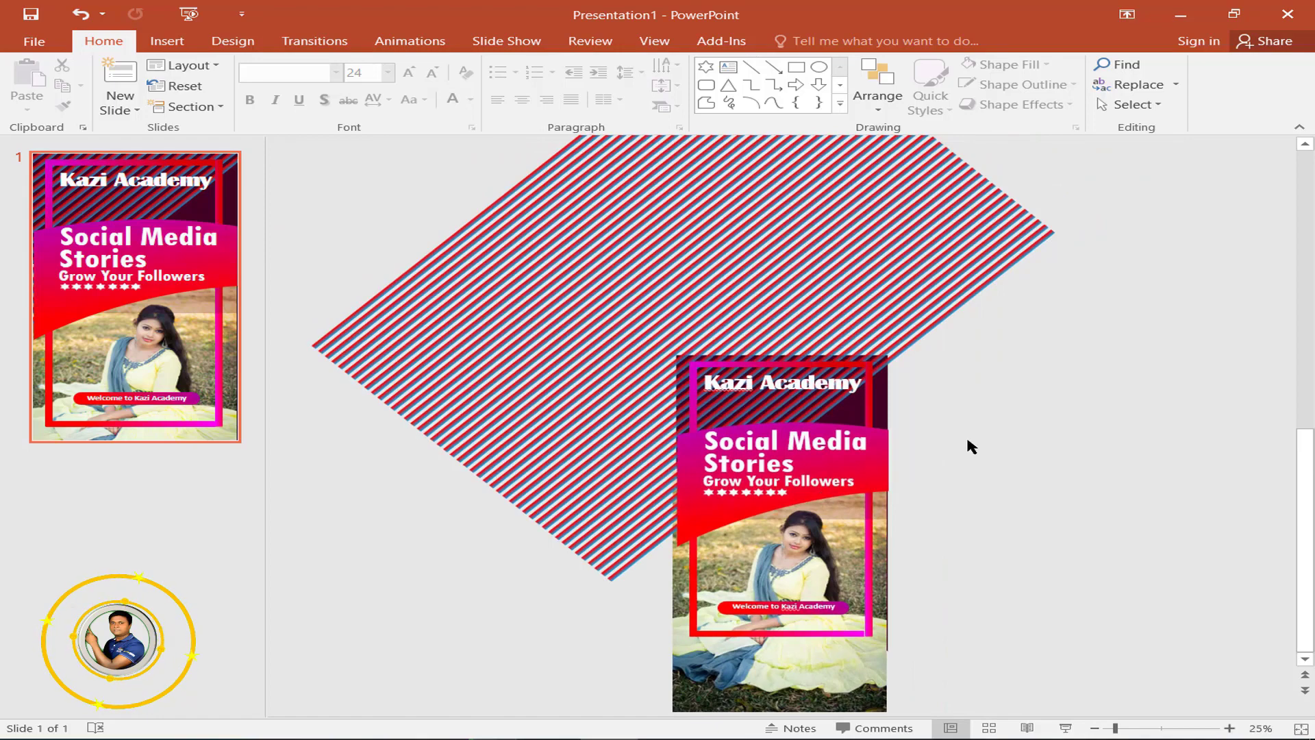
Step: Apply a Lines motion path to the striped diamond, moving to the right
left_click(766, 216)
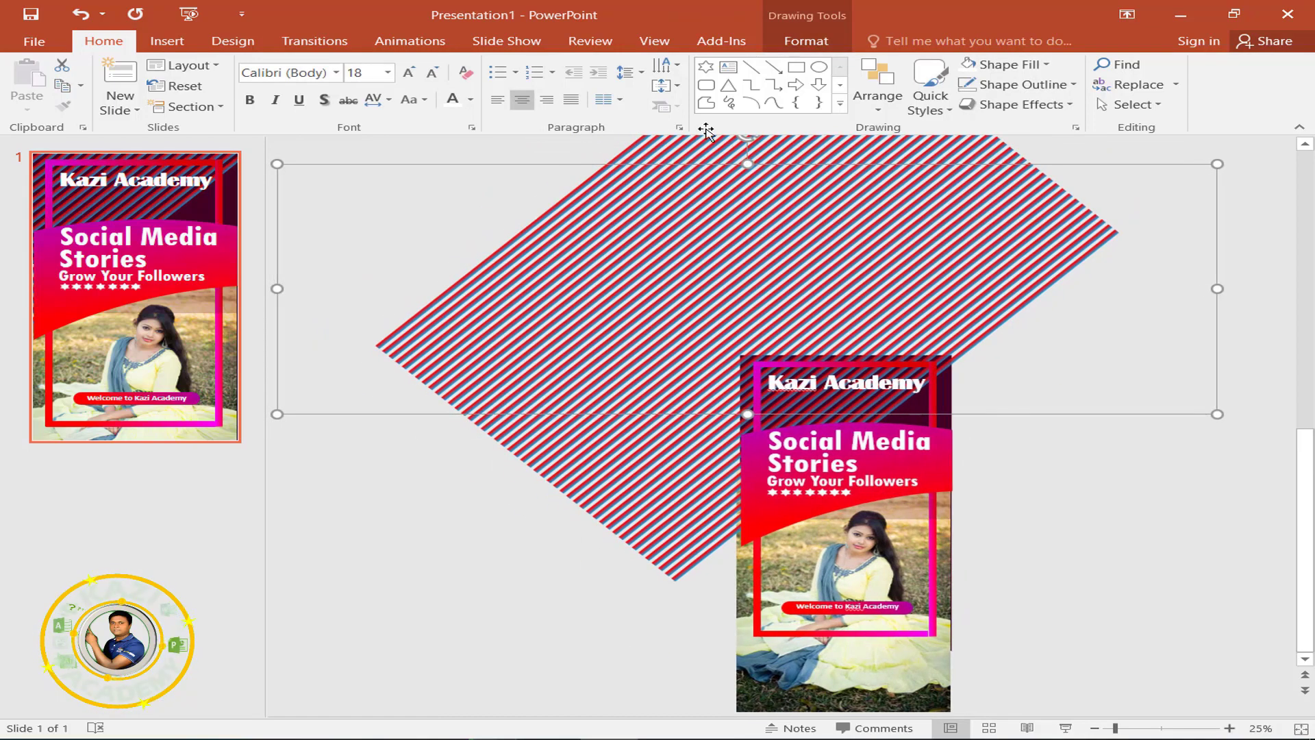
left_click(394, 40)
left_click(795, 72)
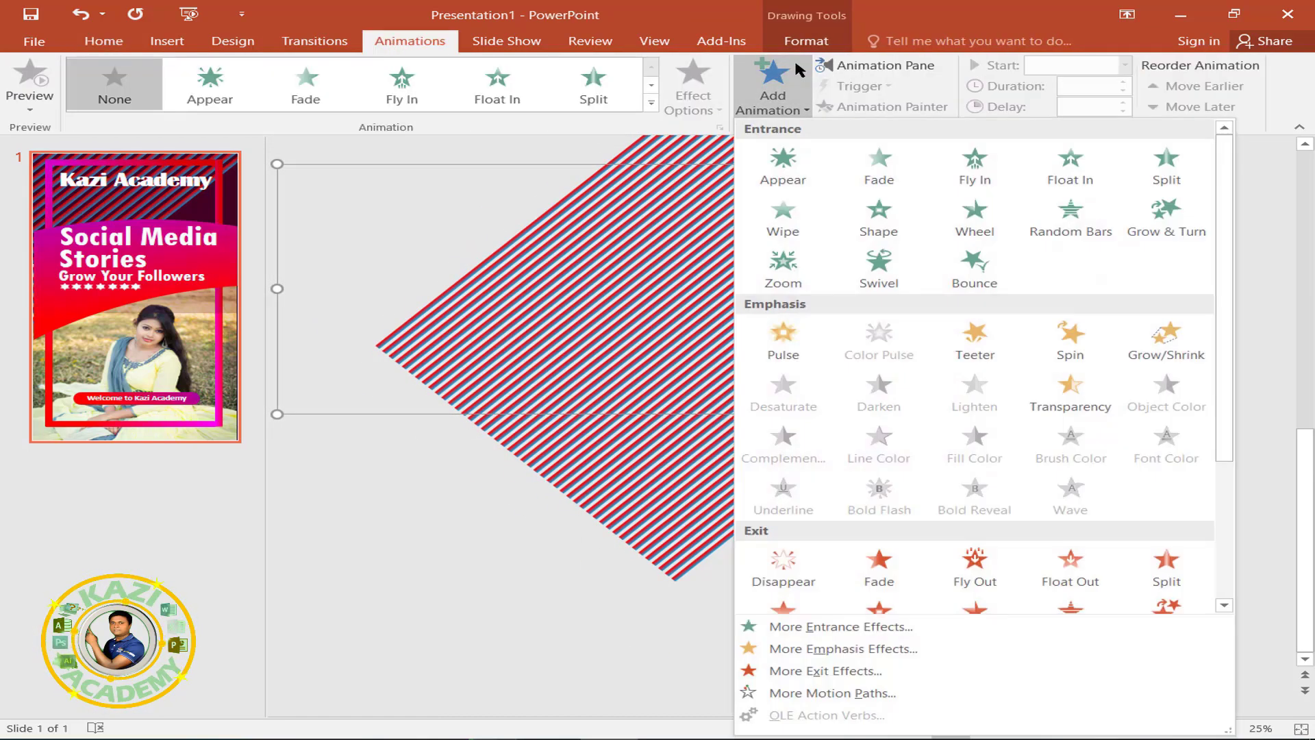
scroll(854, 508, "down", 3)
left_click(778, 545)
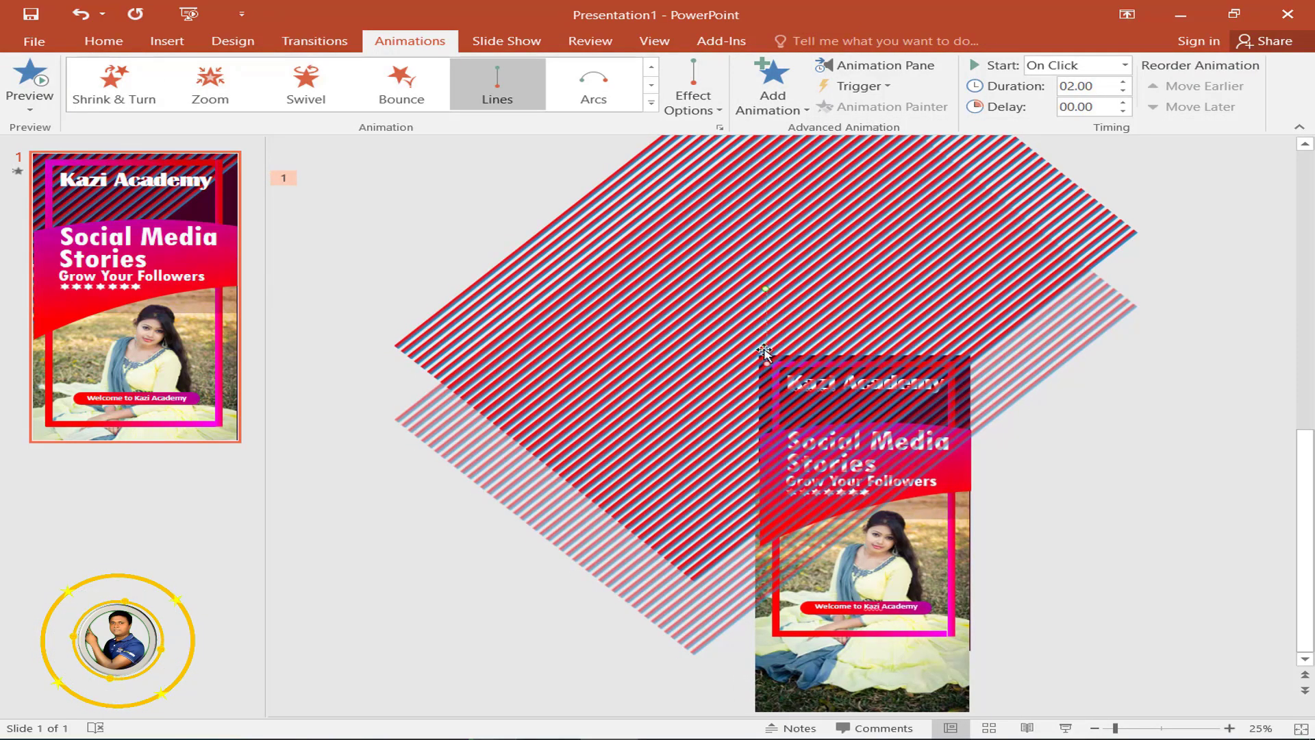
left_click(693, 92)
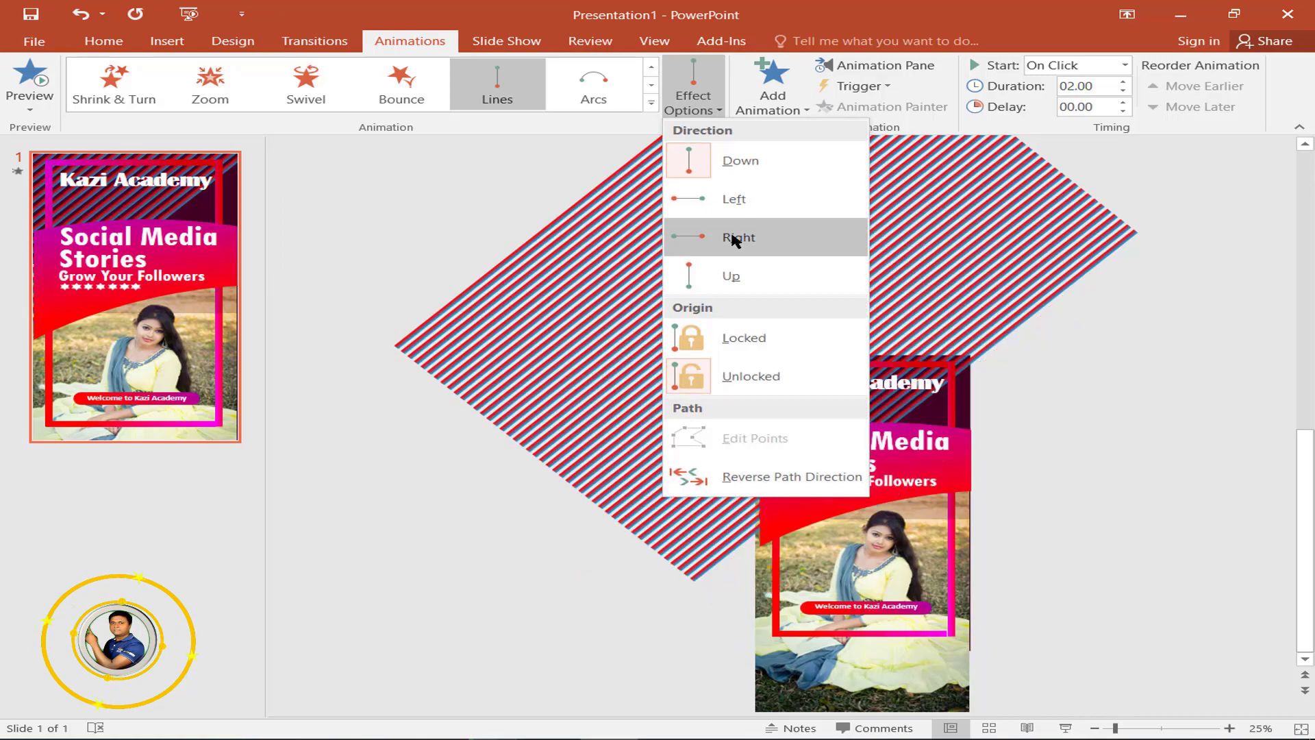
left_click(734, 237)
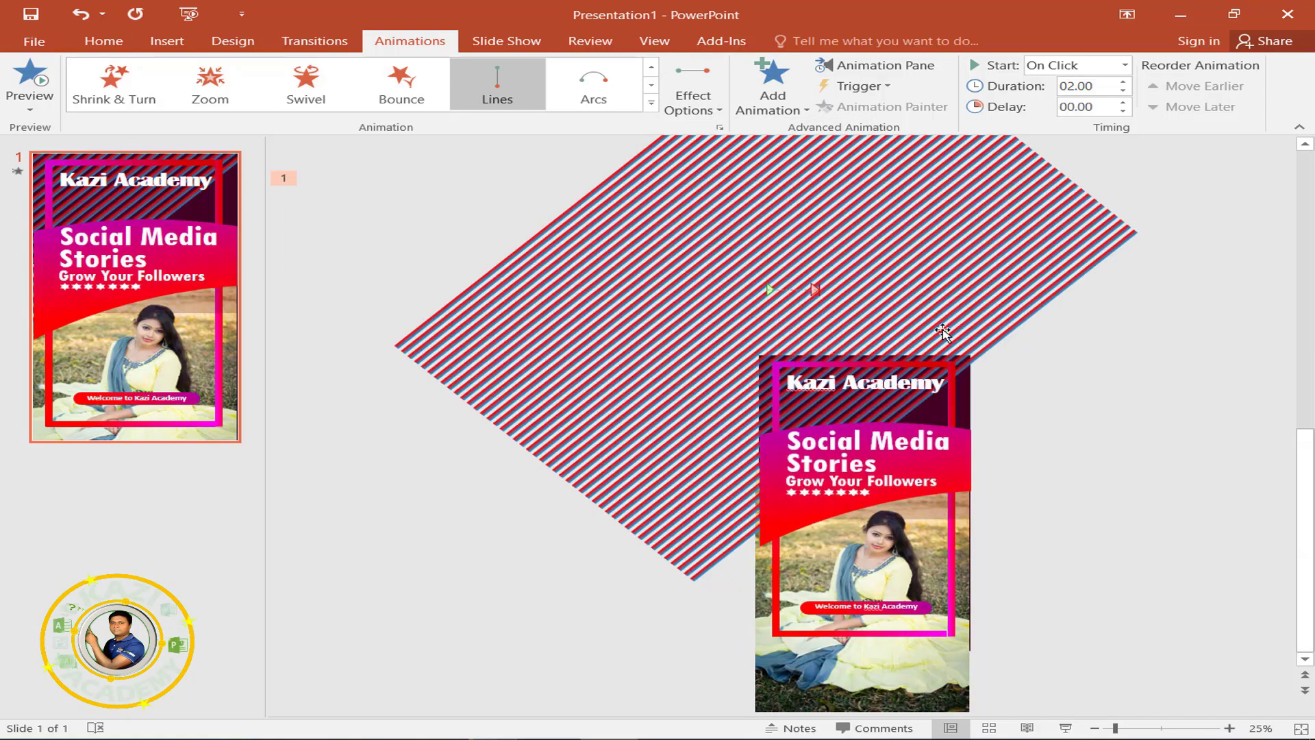
Step: Lengthen the stripes' motion path rightward, preview it, and send the stripes to the back
left_click_drag(943, 332, 976, 329)
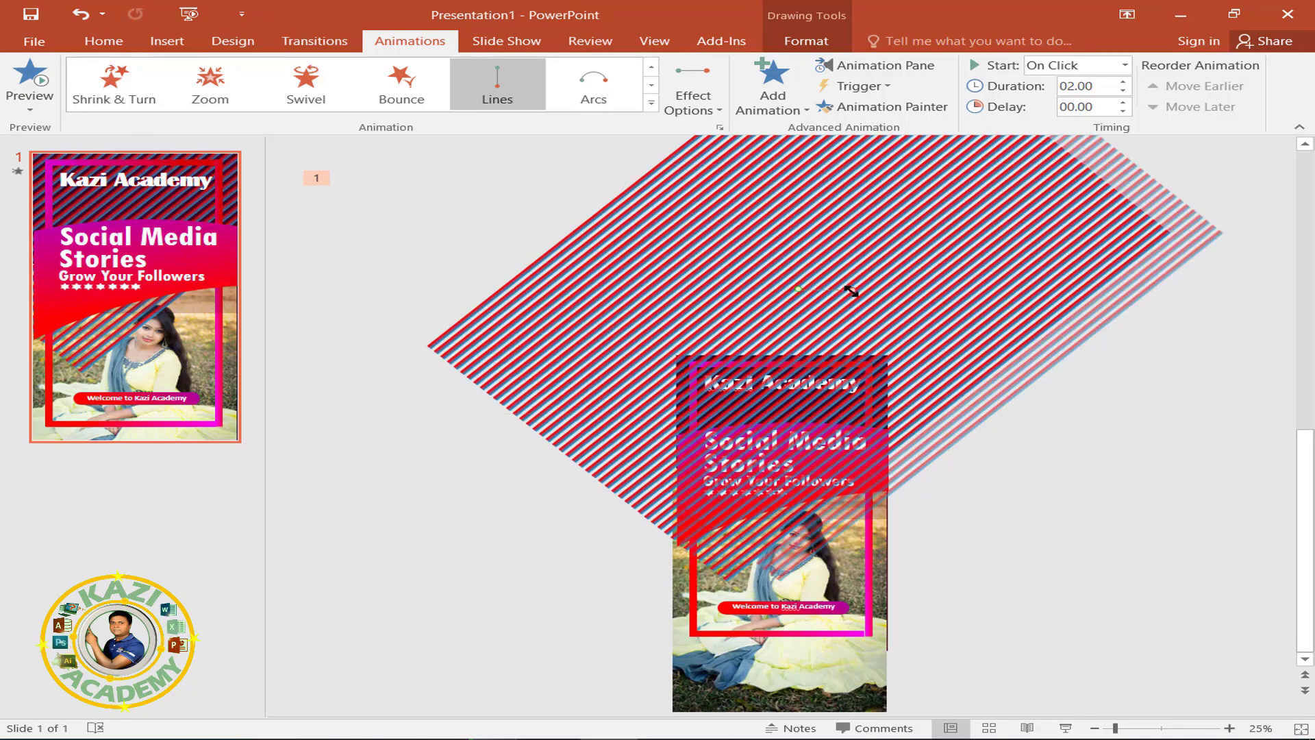
left_click_drag(855, 290, 920, 293)
left_click_drag(981, 298, 988, 300)
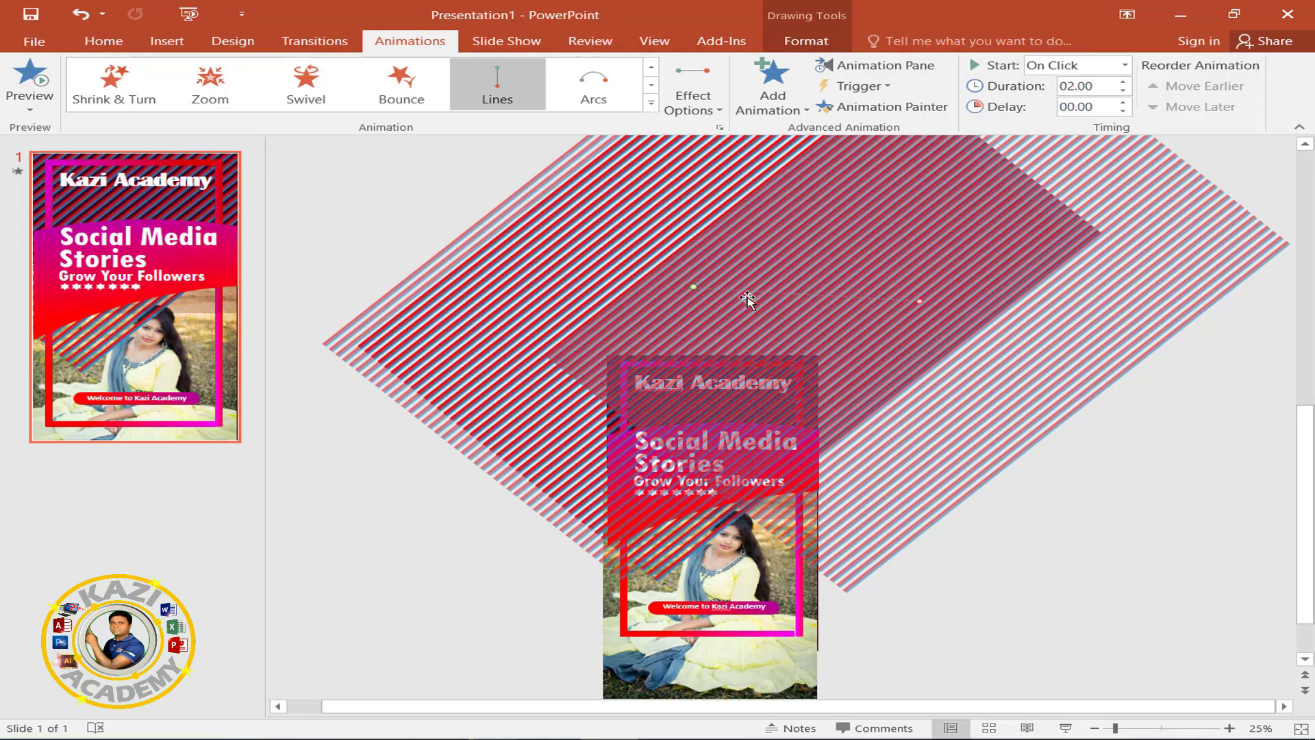
left_click(919, 302)
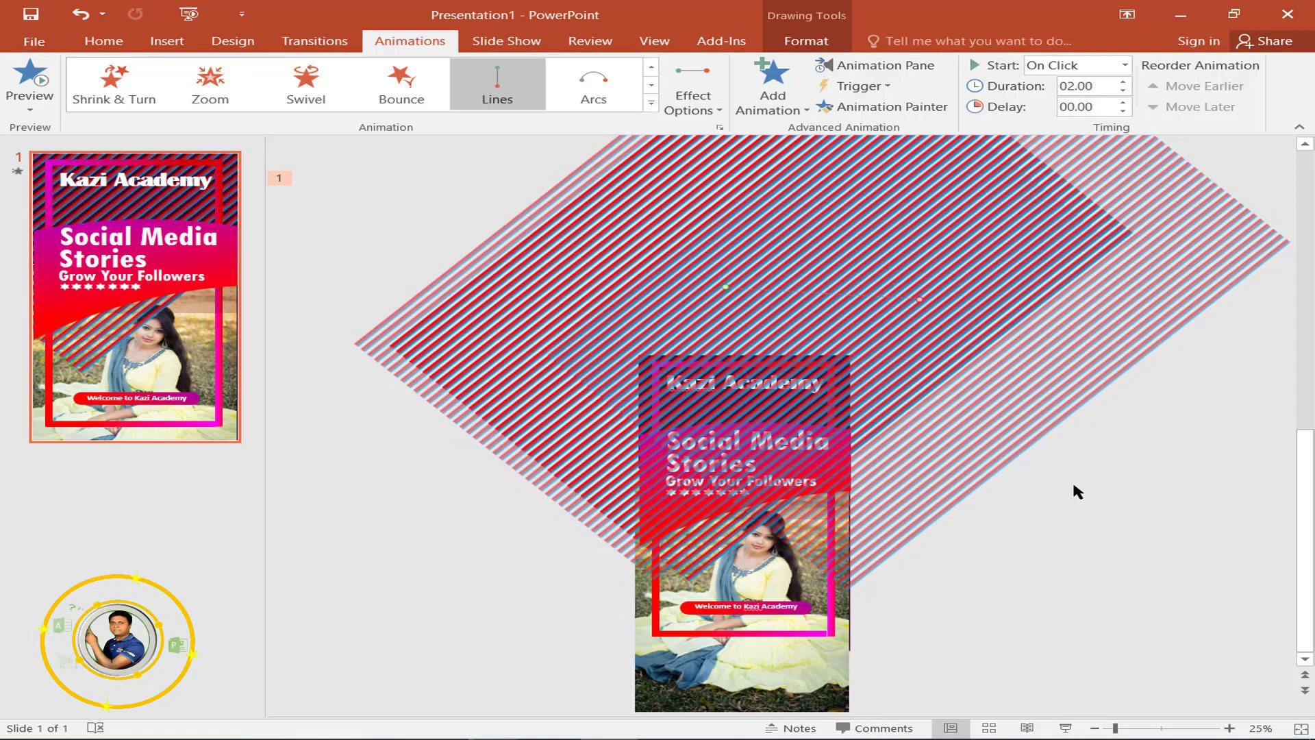
right_click(890, 235)
left_click(969, 386)
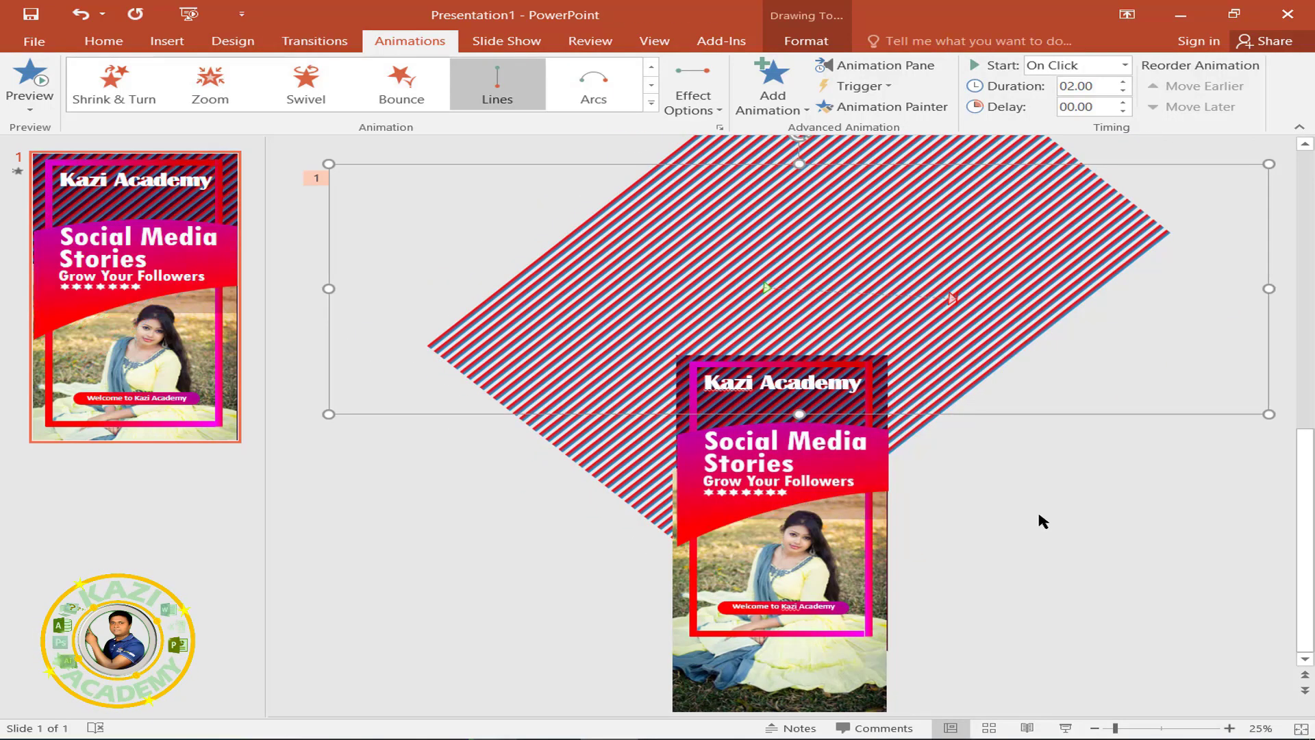
left_click(812, 454)
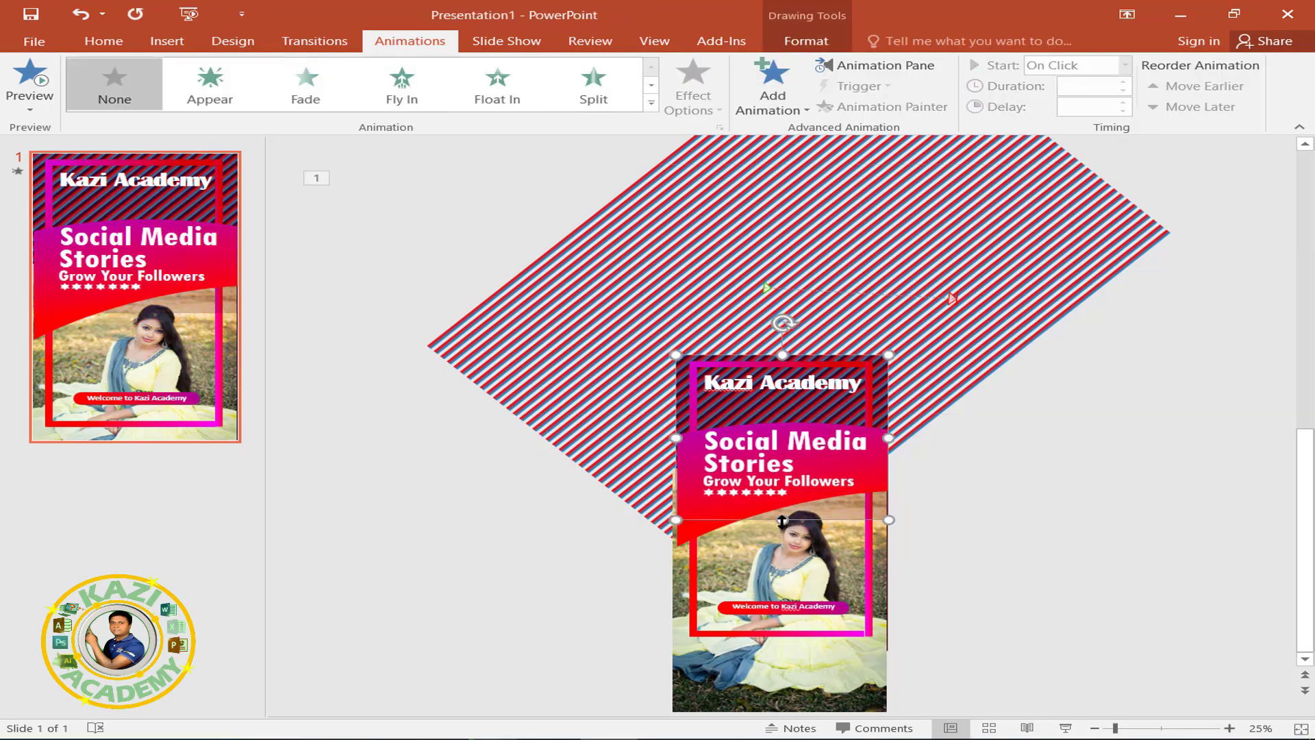
Step: Stretch the card photo downward and widen it to the card's right edge
left_click_drag(781, 519, 780, 649)
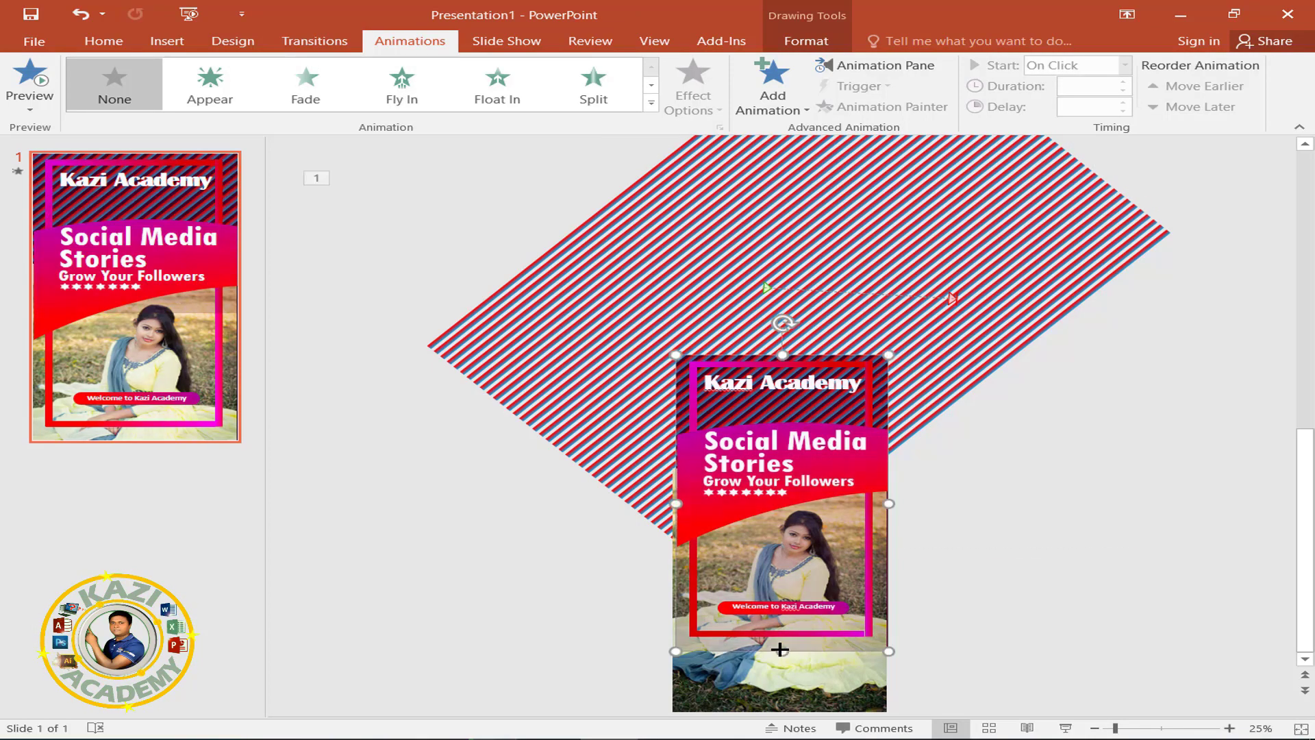
left_click_drag(893, 502, 889, 502)
scroll(963, 522, "up", 5)
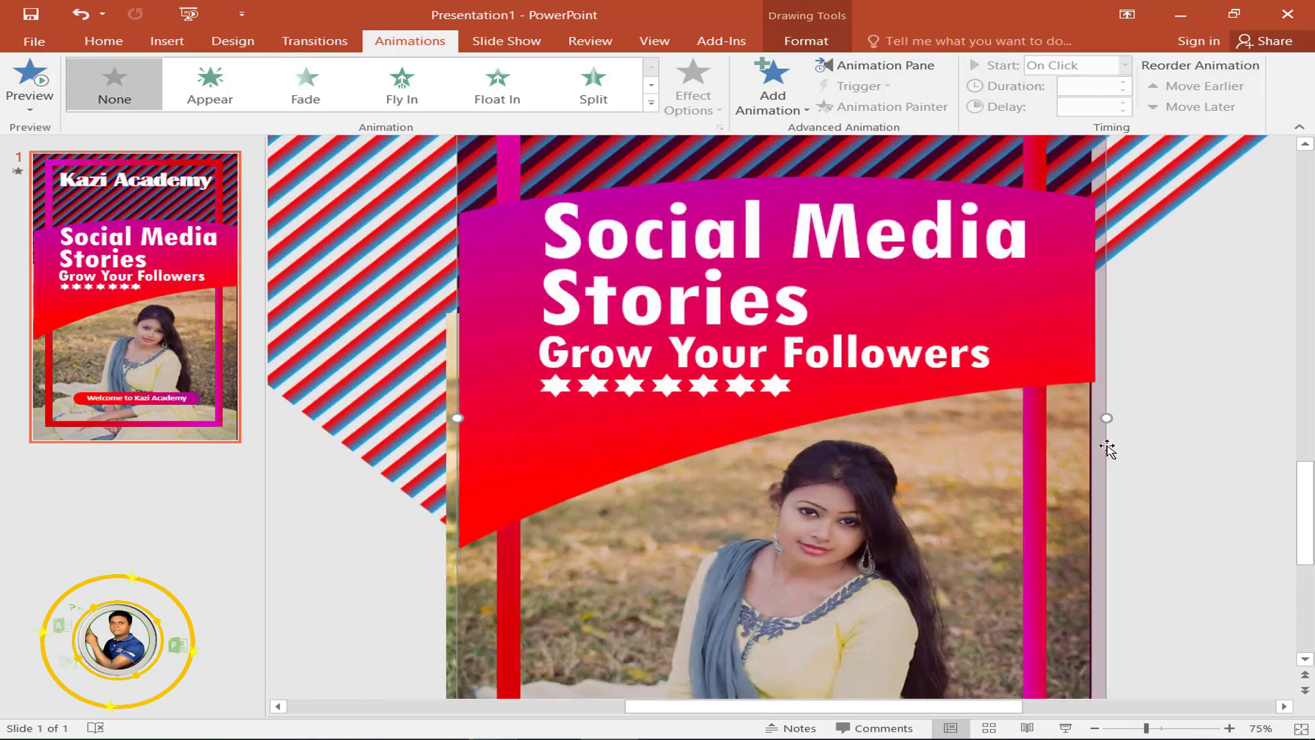
left_click_drag(1108, 418, 1092, 418)
Step: Stretch the magenta headline banner to the card's right edge and show the Animation Pane
left_click(1063, 360)
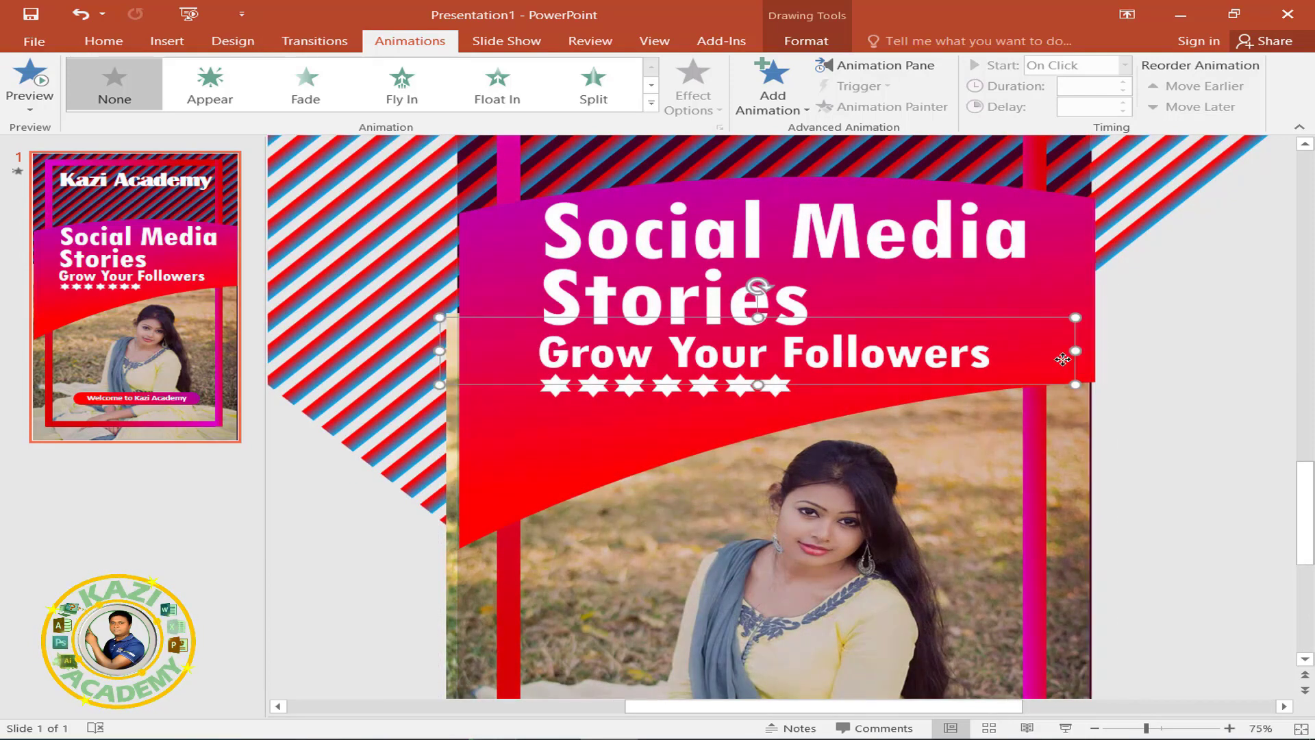
left_click(1082, 295)
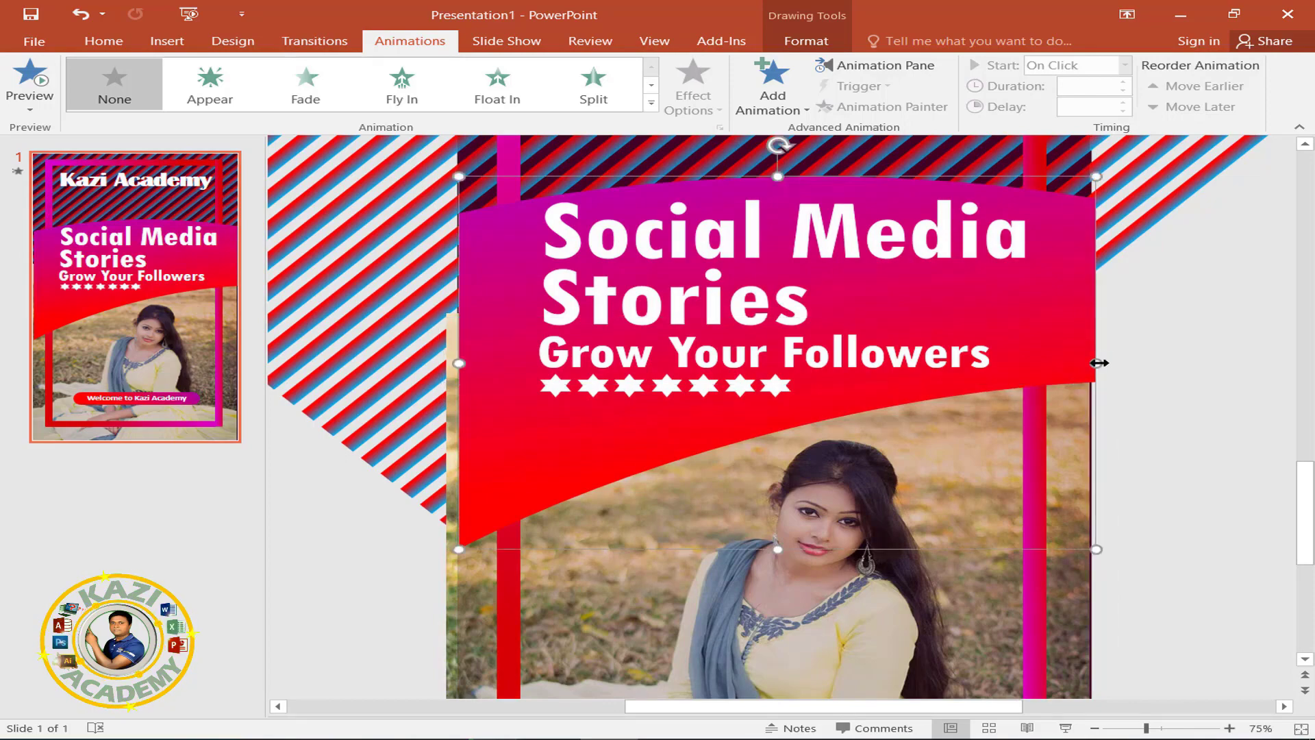
left_click_drag(1098, 363, 1091, 362)
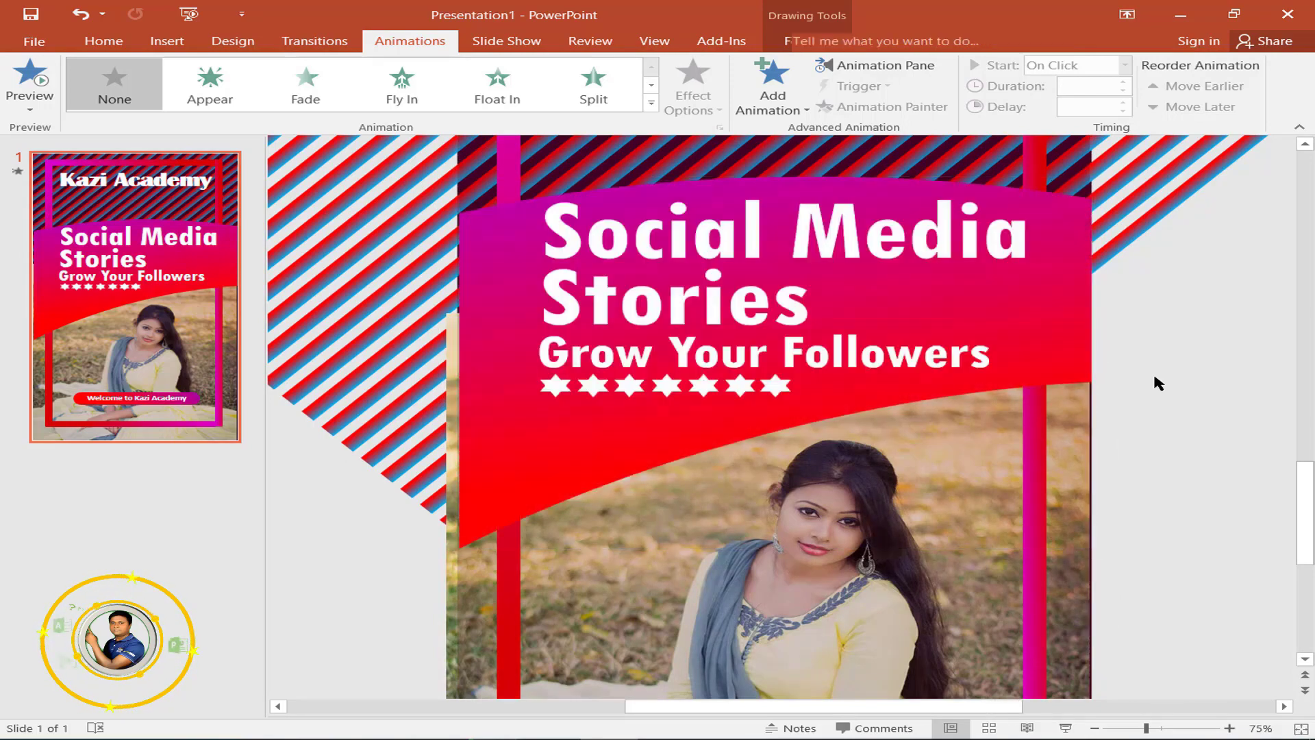
left_click(1154, 383)
scroll(1145, 393, "down", 7)
scroll(1145, 393, "up", 3)
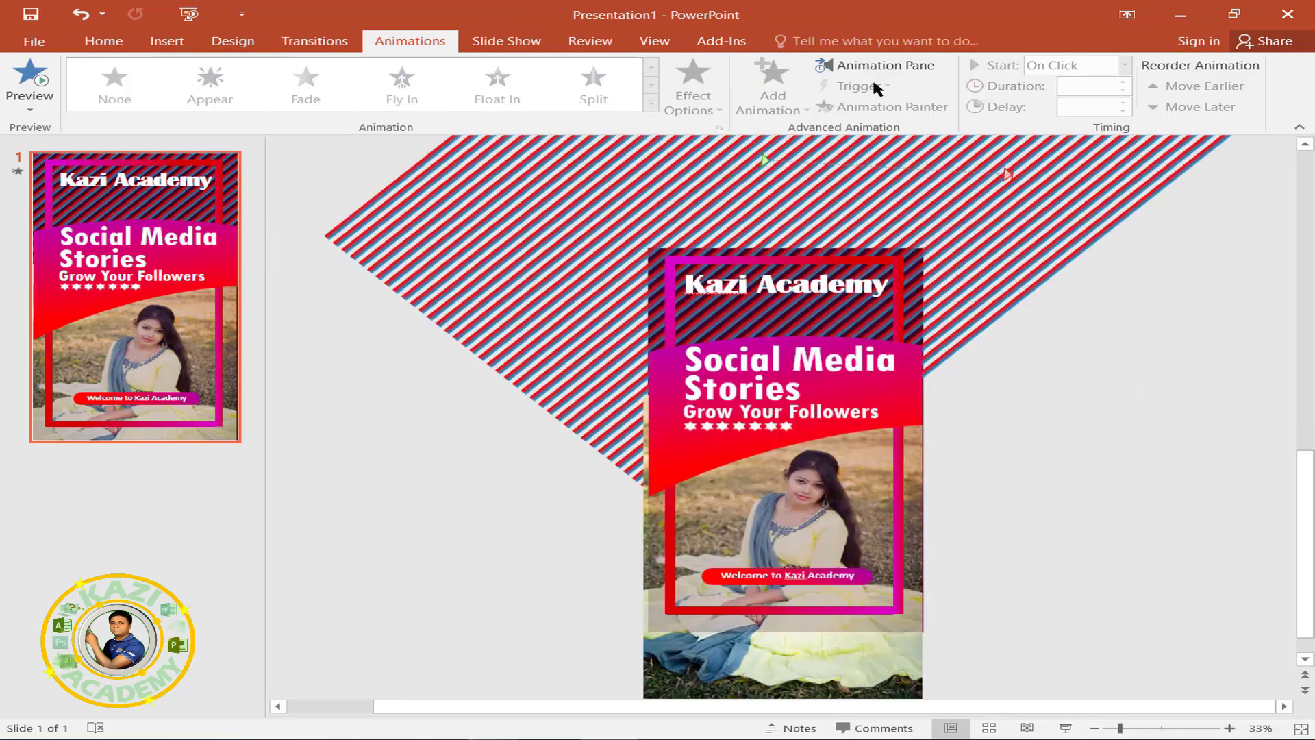
left_click(857, 64)
Step: Set the Group 49 stripe animation's duration to 07.00 seconds
left_click(1069, 220)
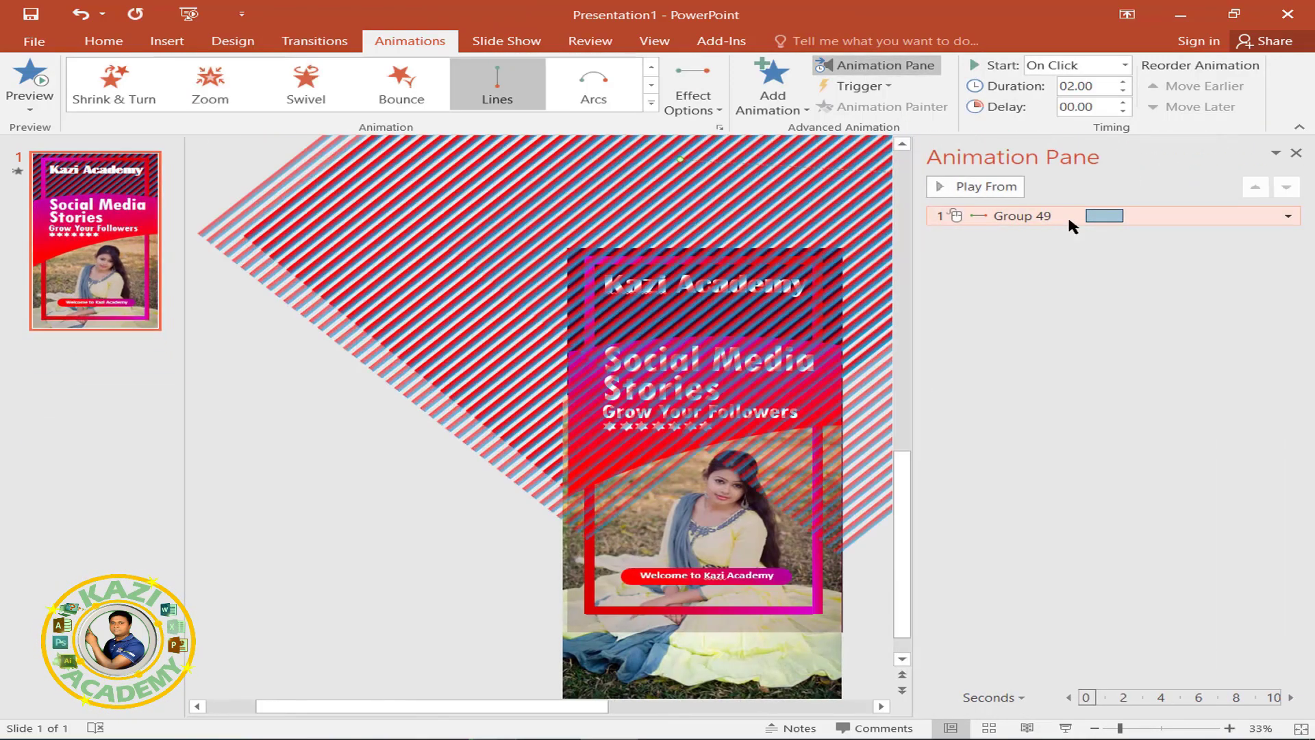
left_click(1123, 82)
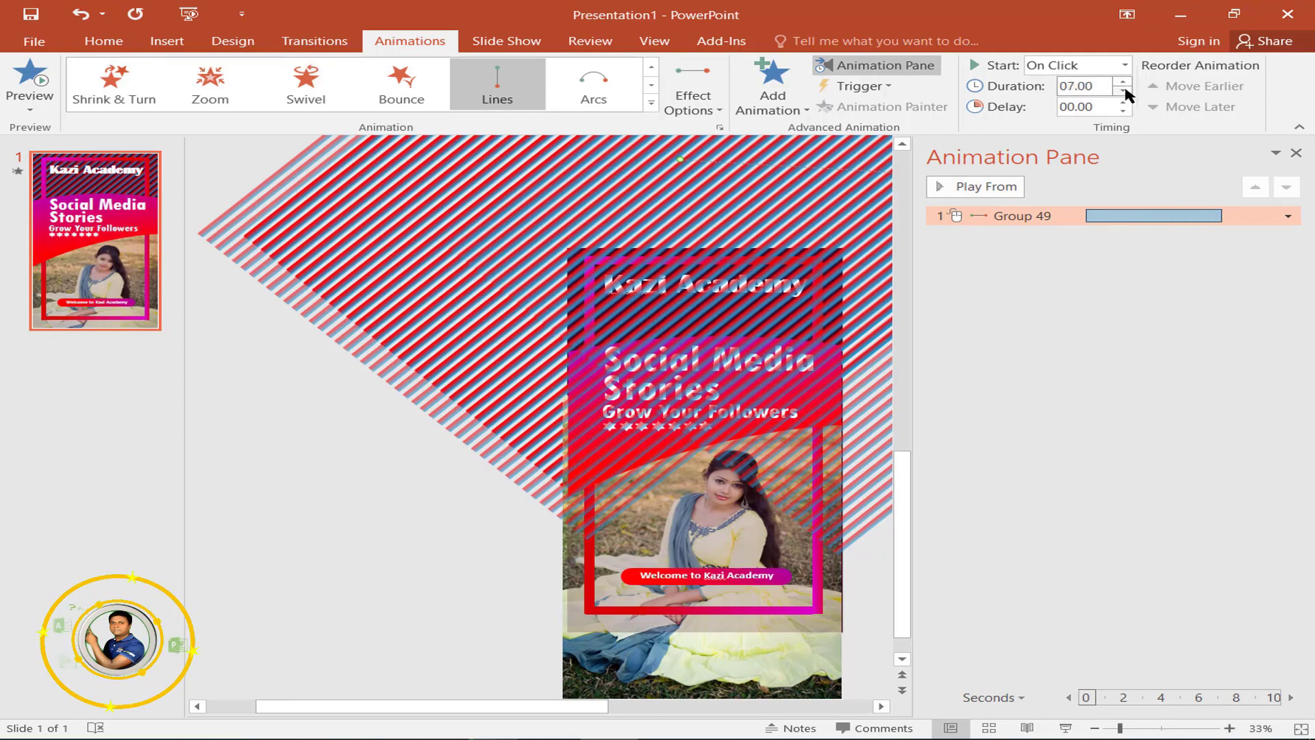
left_click(1110, 370)
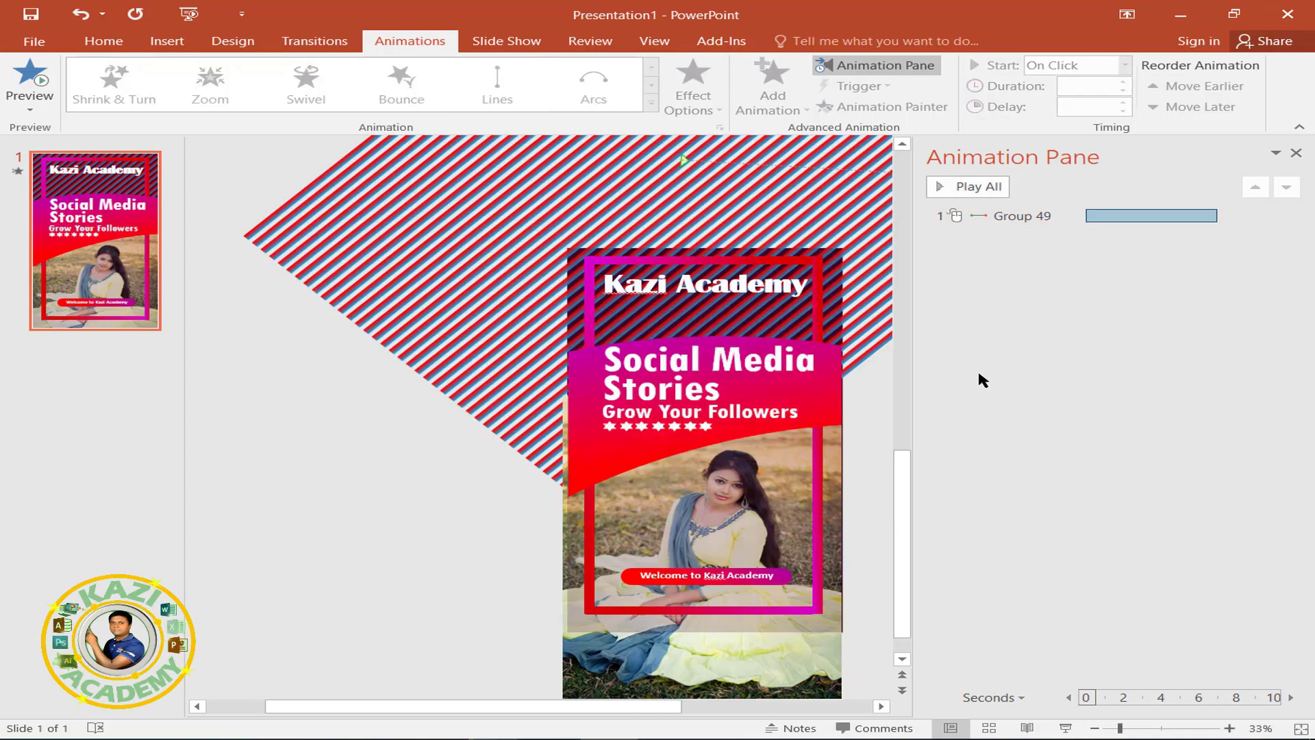
Step: Move the pale mauve card group to the left of the story card
left_click(636, 261)
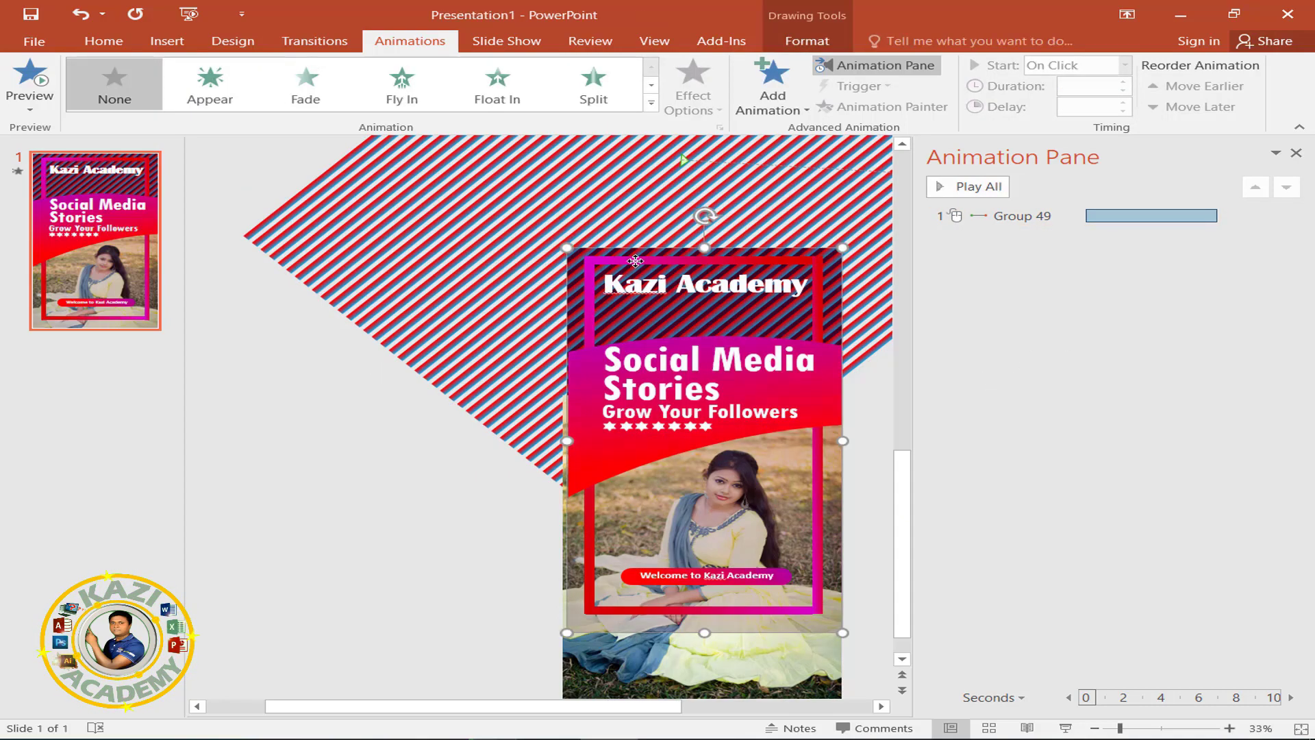
left_click(891, 436)
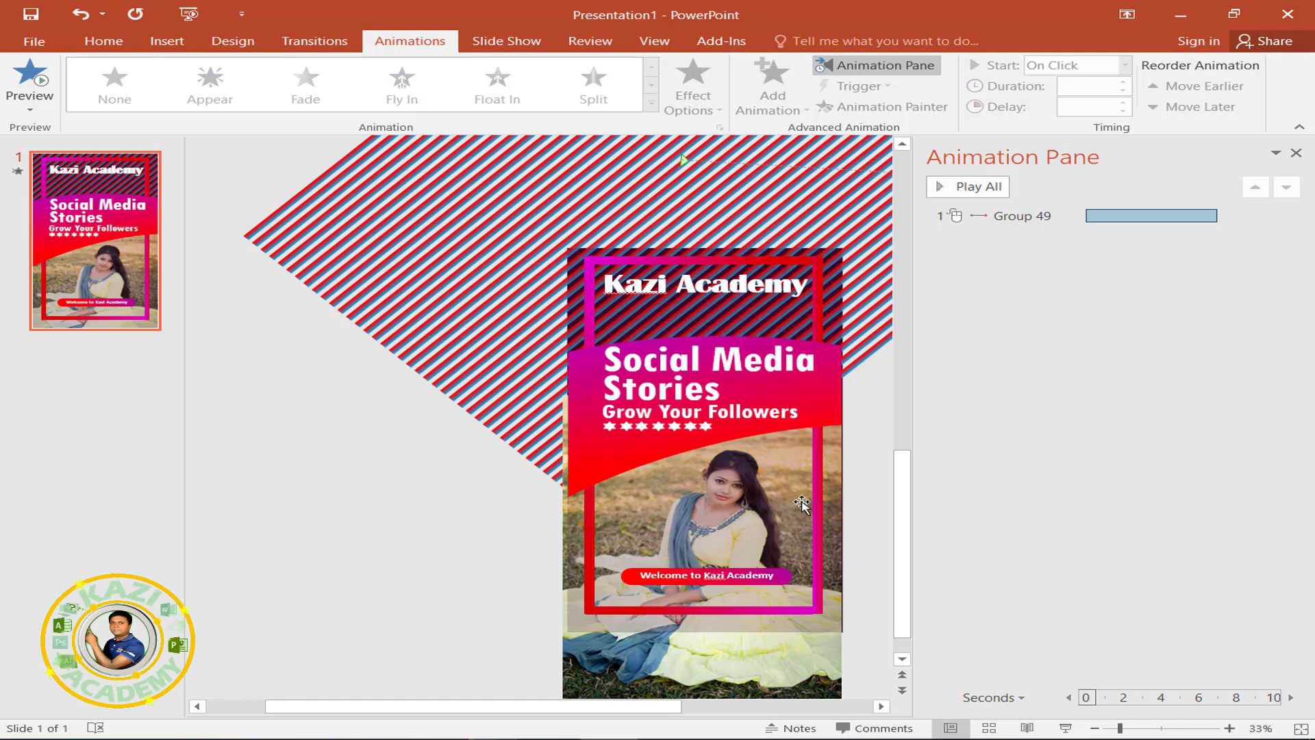
left_click(817, 519)
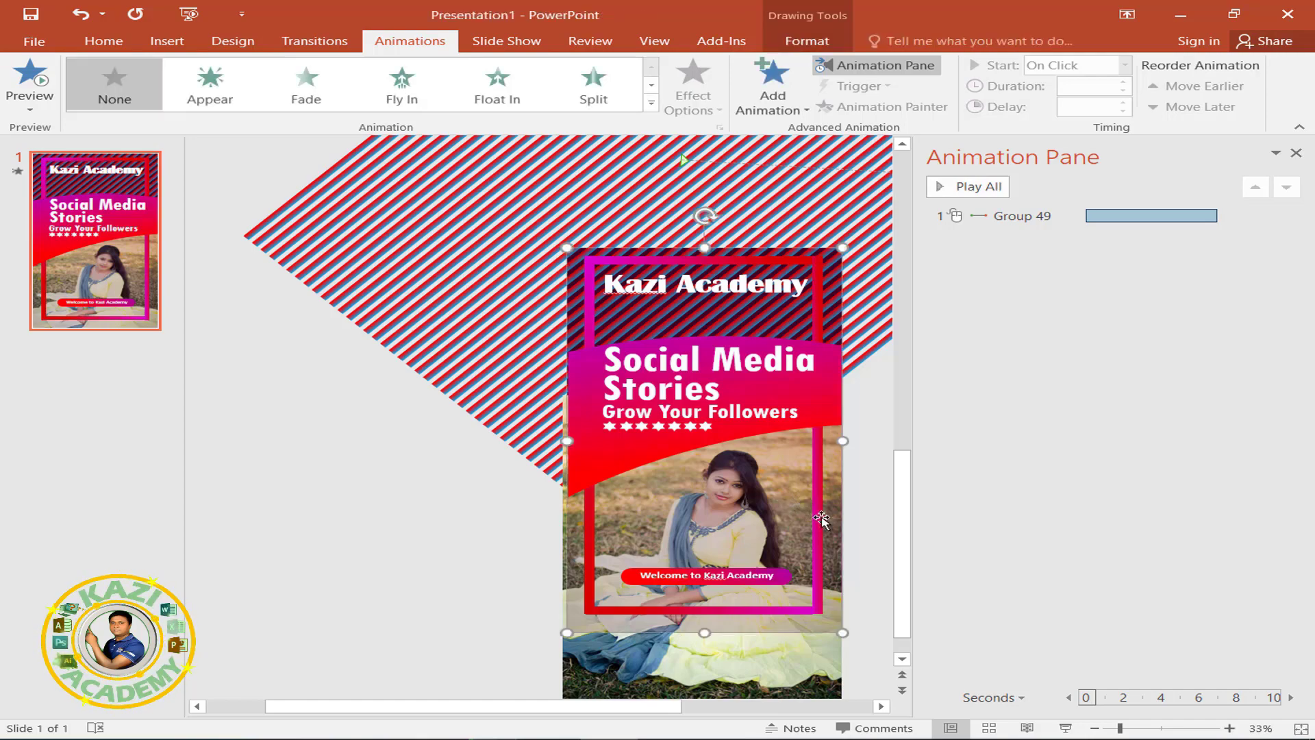
left_click_drag(822, 519, 349, 521)
Step: Give the pink frame line a Wipe entrance from the left, starting With Previous
left_click(652, 260)
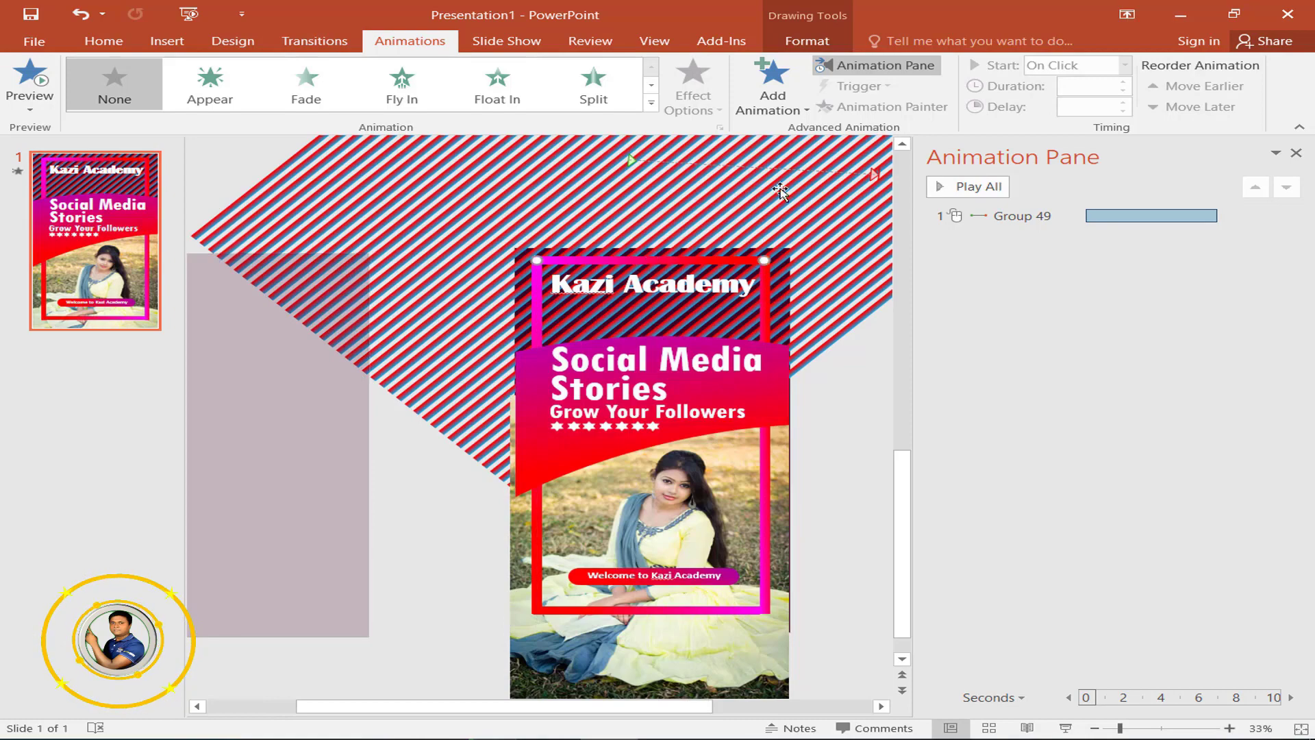
left_click(772, 89)
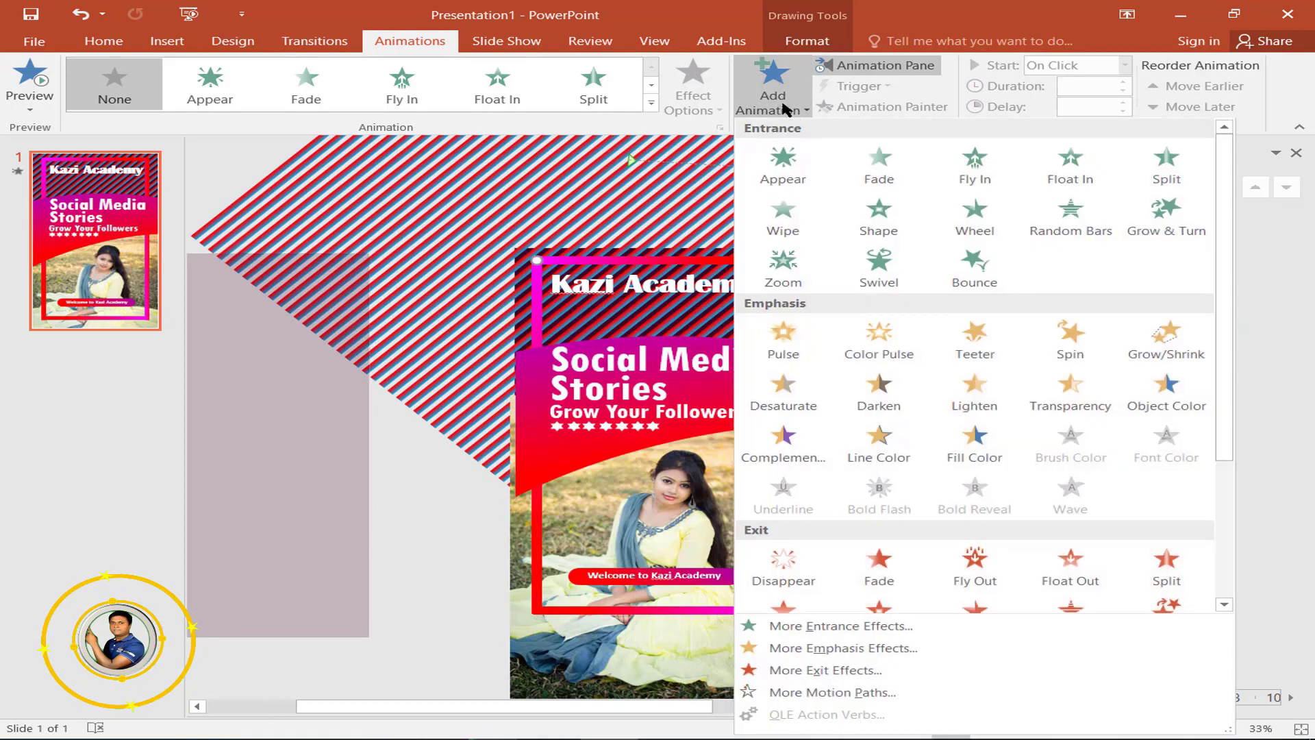
left_click(783, 220)
left_click(688, 108)
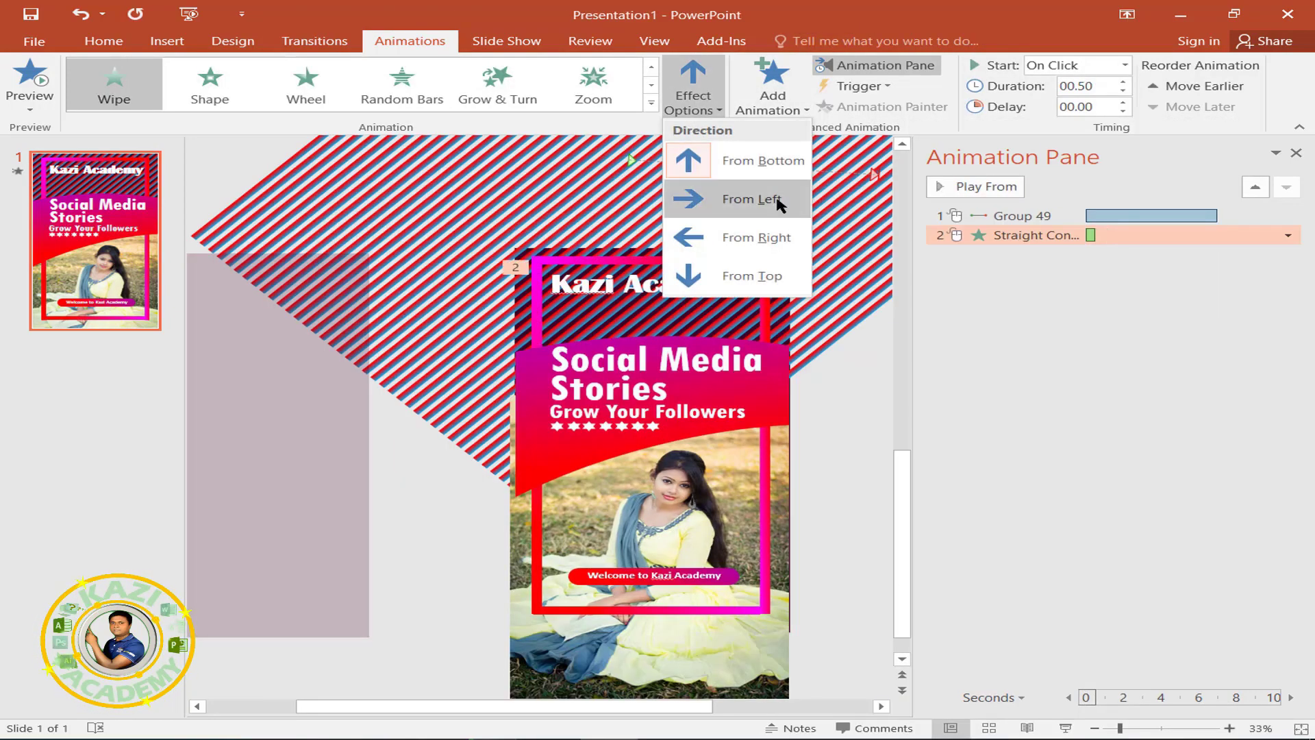
left_click(719, 198)
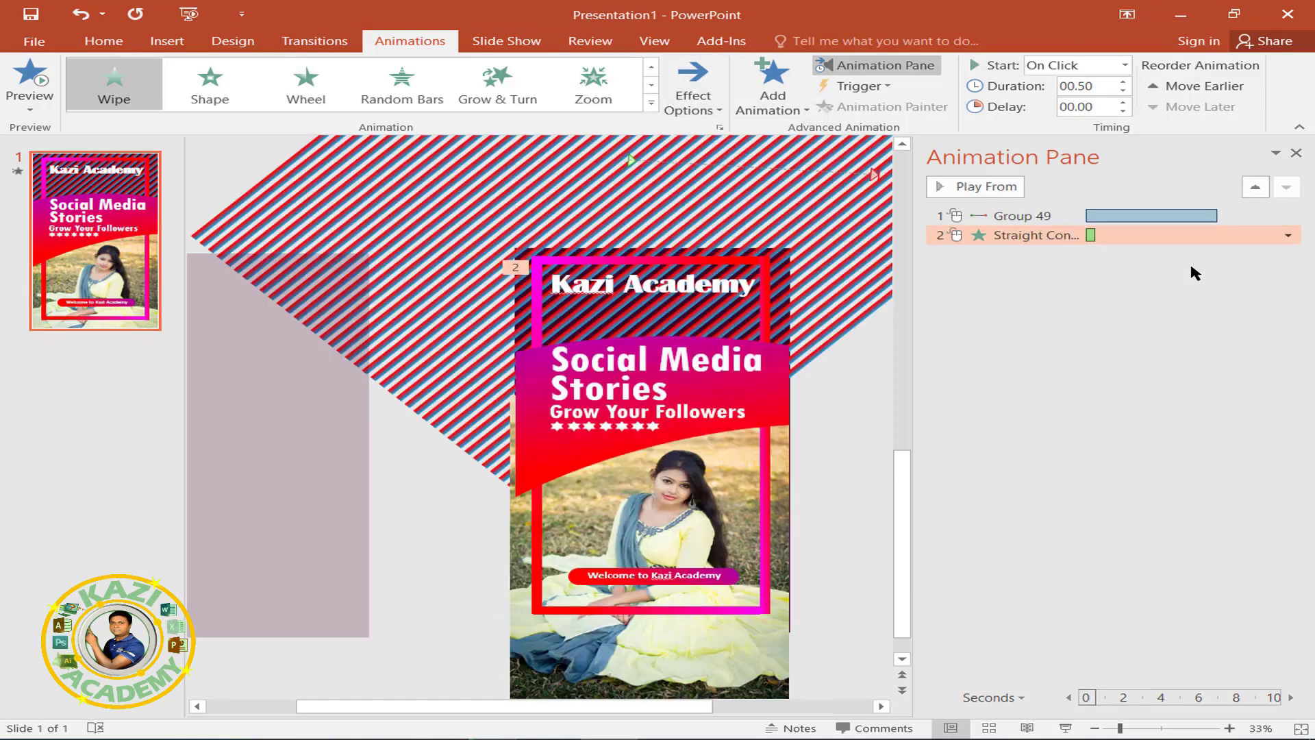
left_click(1287, 235)
left_click(1186, 273)
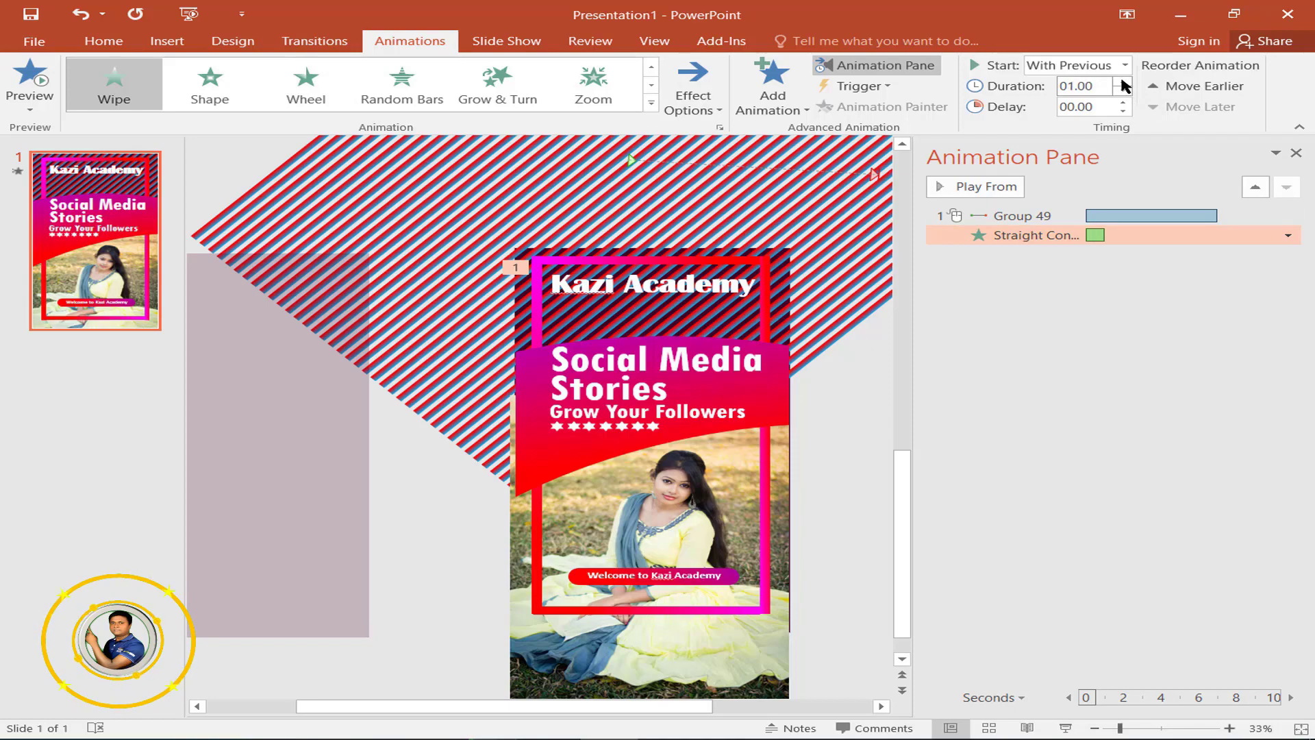
Step: Give the right vertical frame line a Wipe from the top with a 01.00 duration
left_click(768, 290)
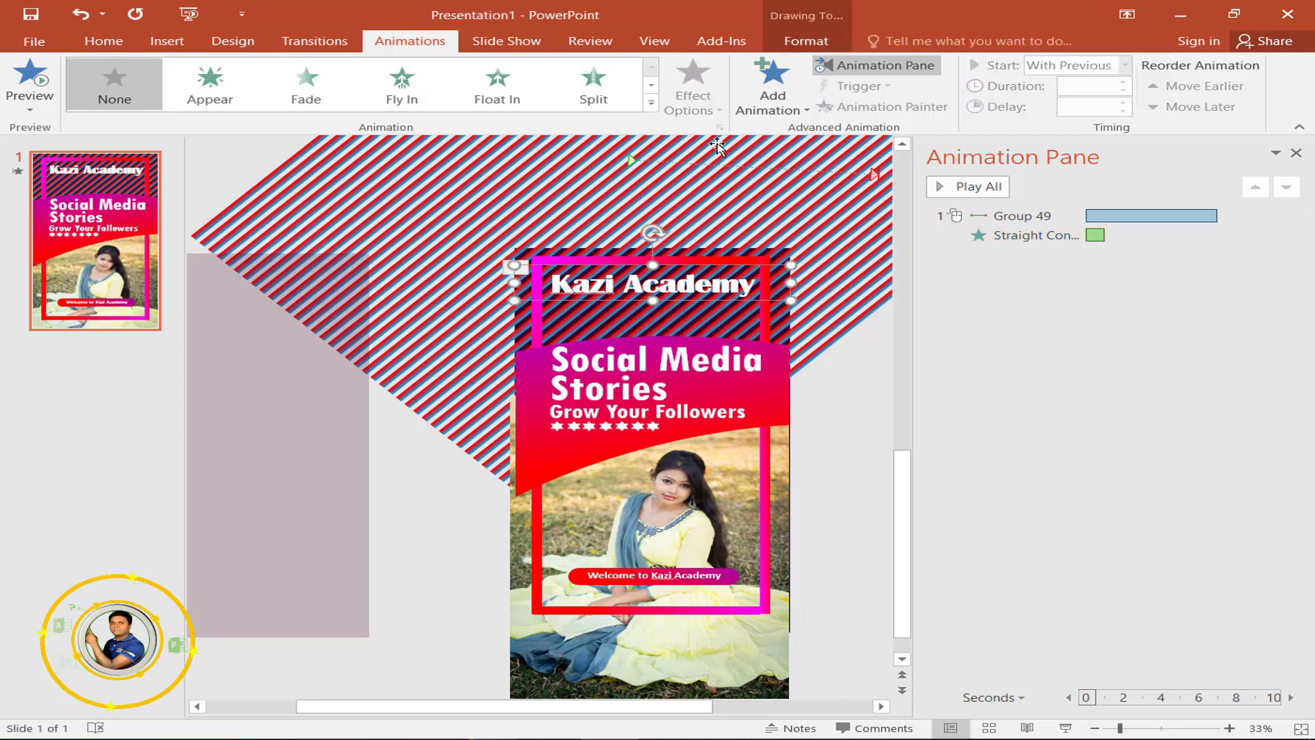
left_click(766, 322)
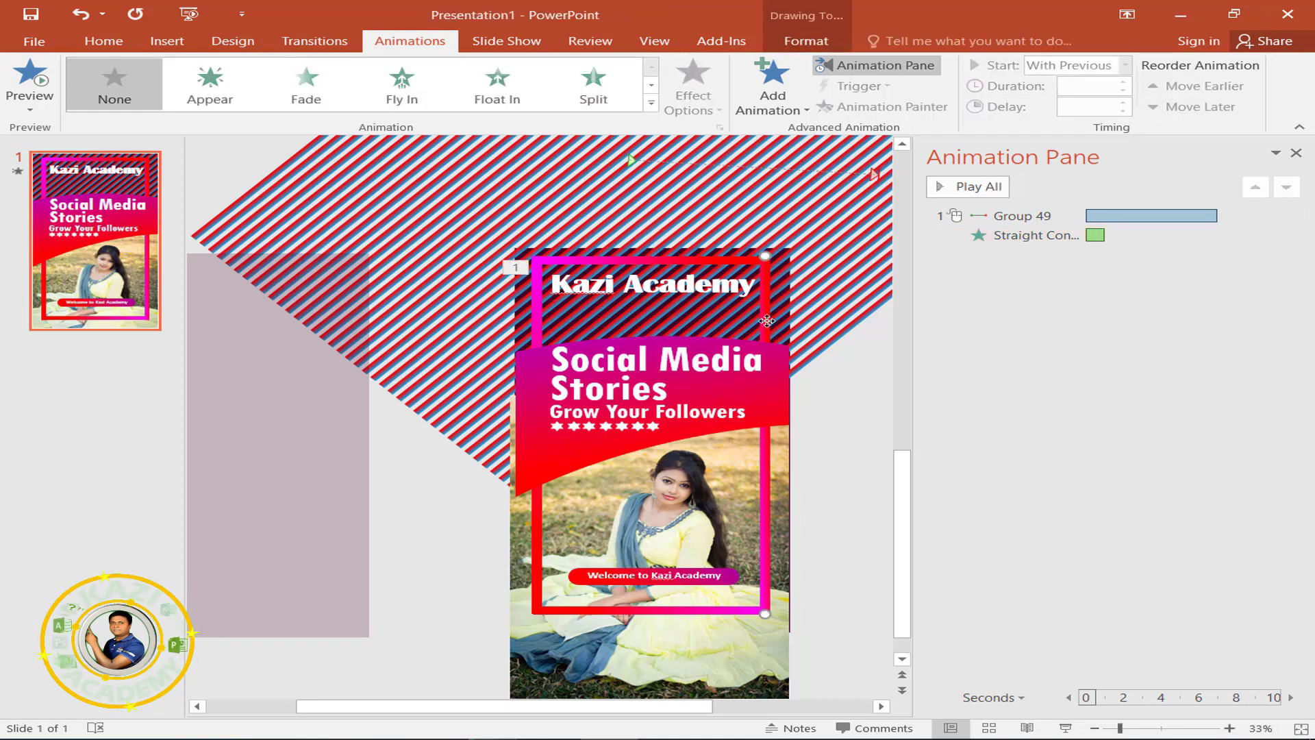
left_click(774, 101)
left_click(783, 219)
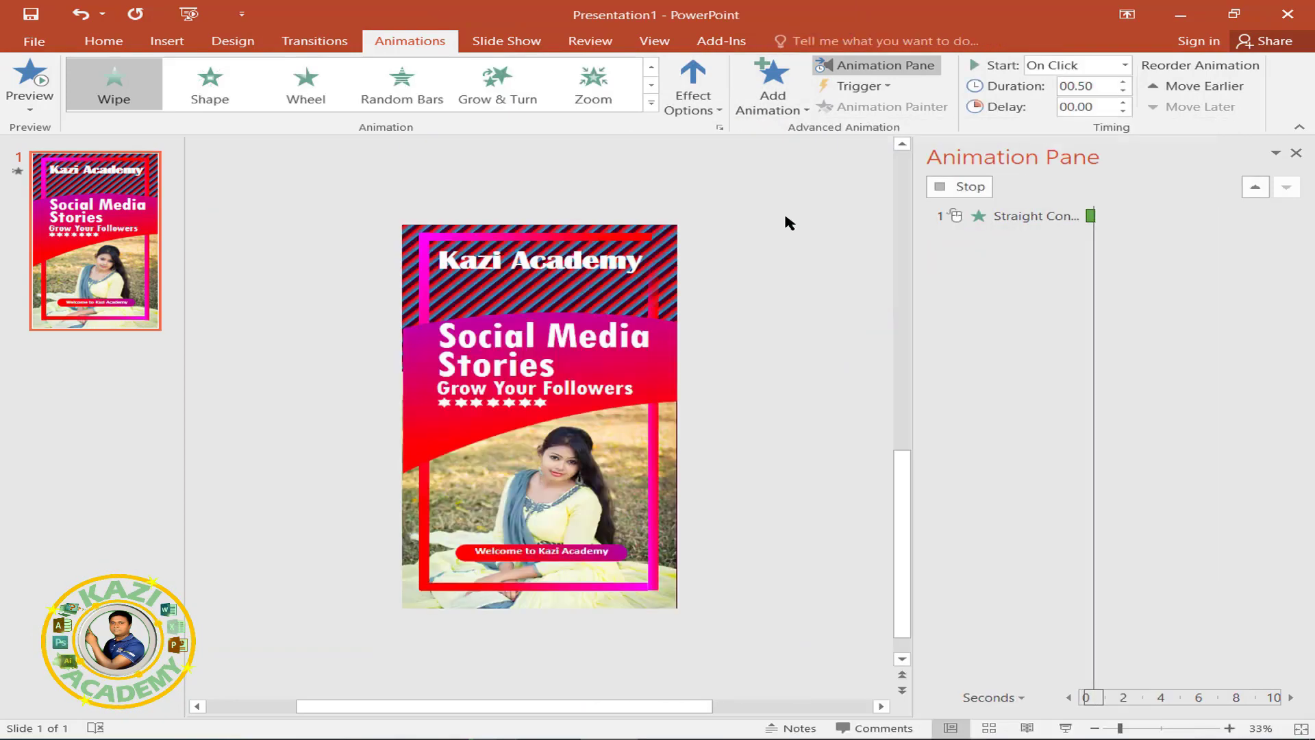
left_click(693, 89)
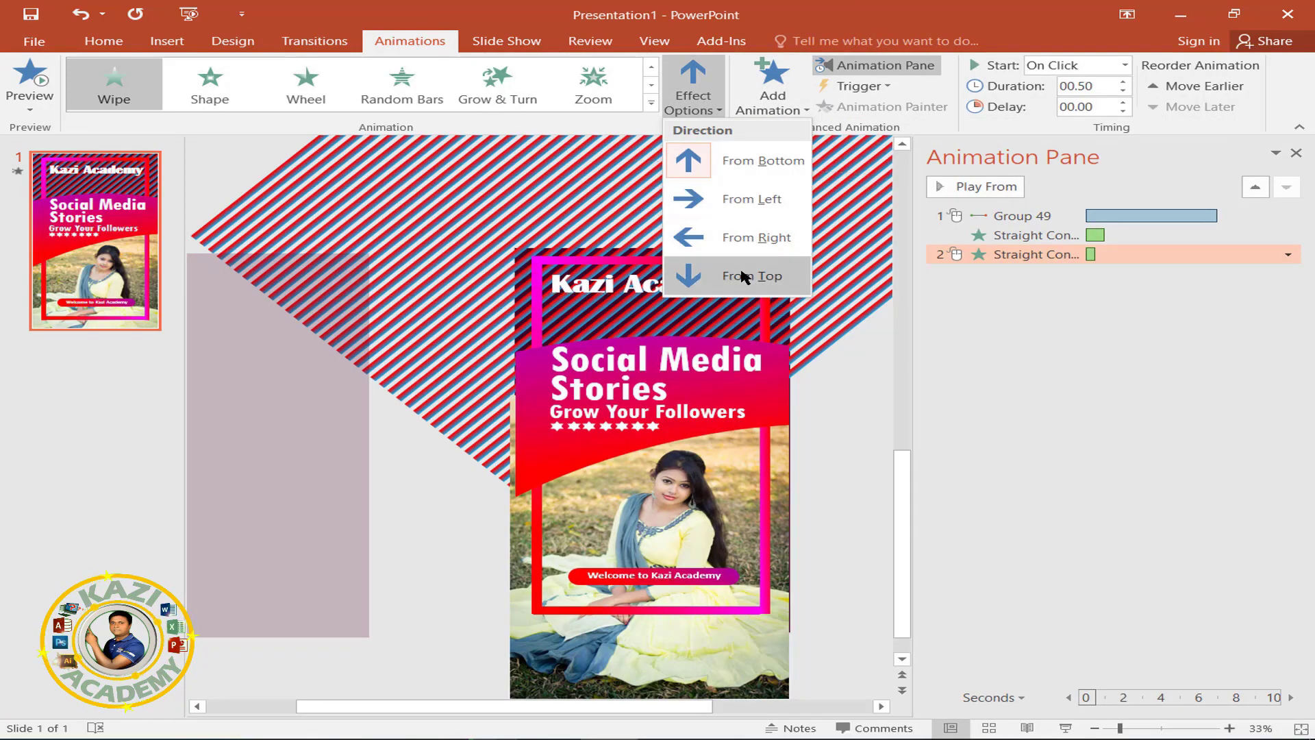
left_click(739, 274)
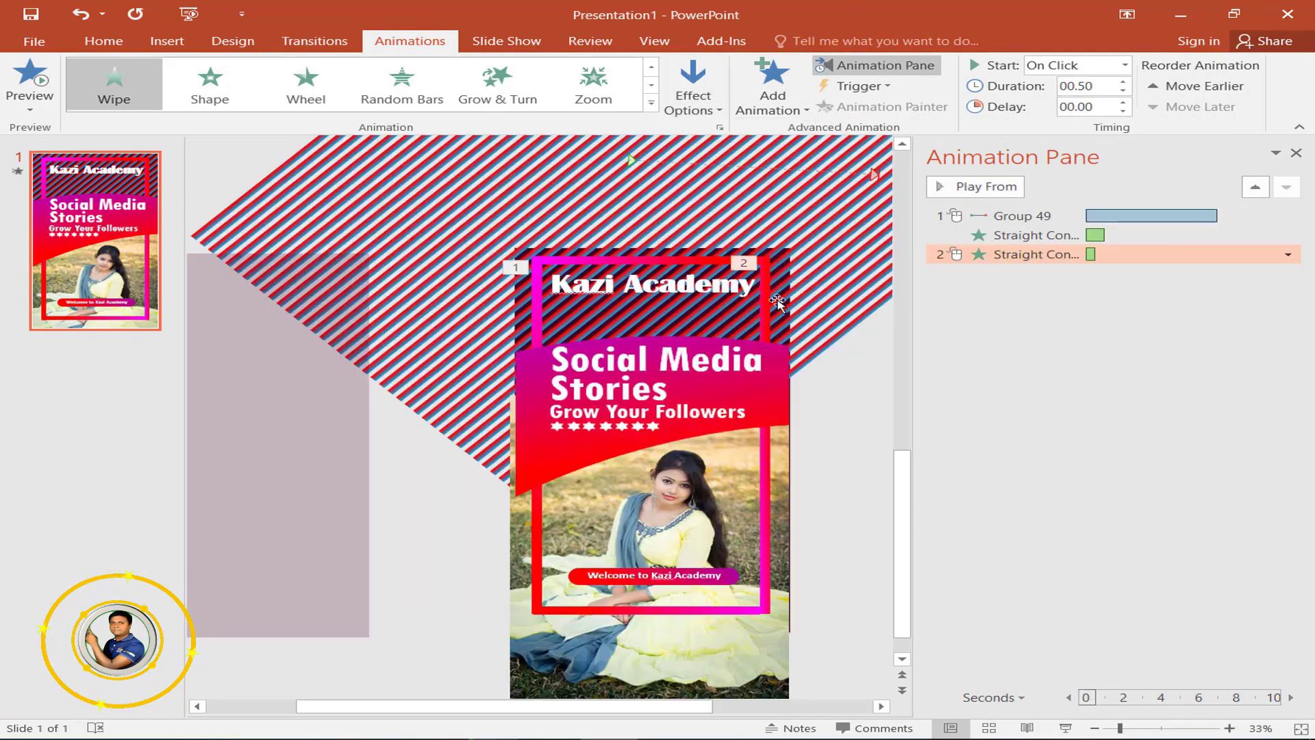
left_click(1123, 82)
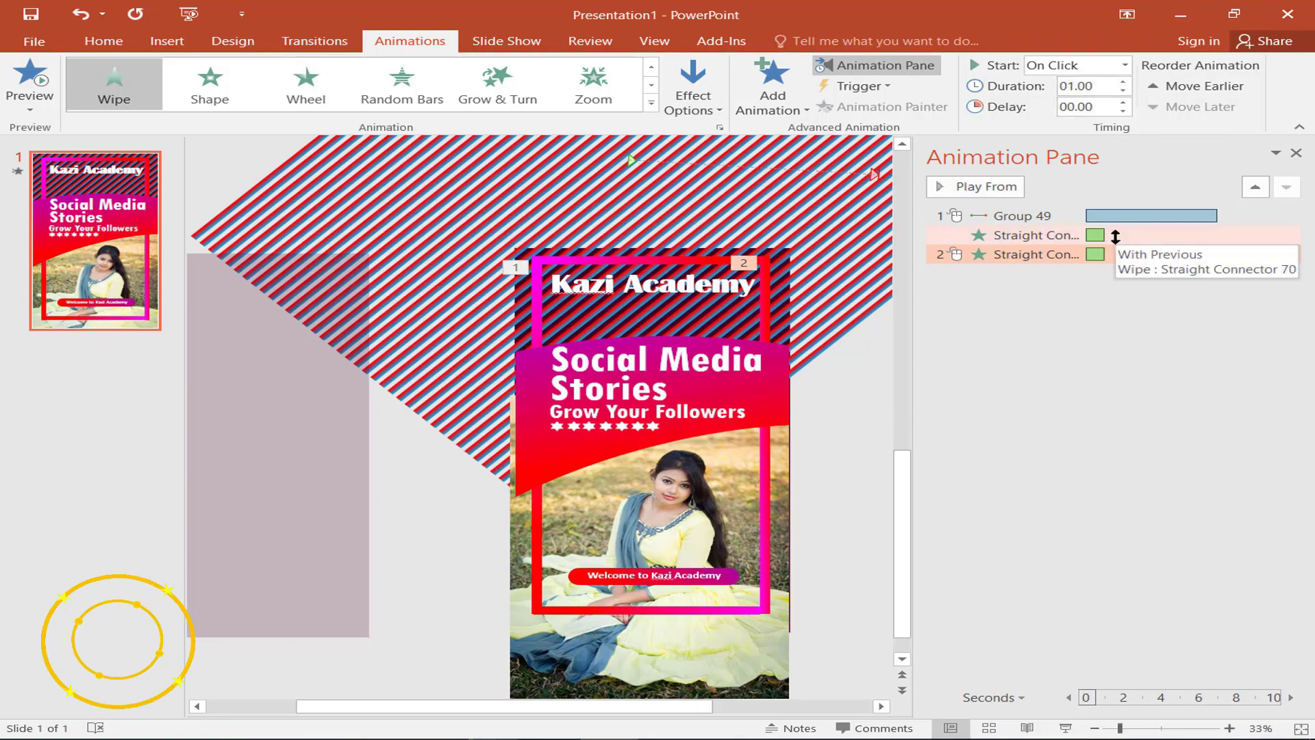
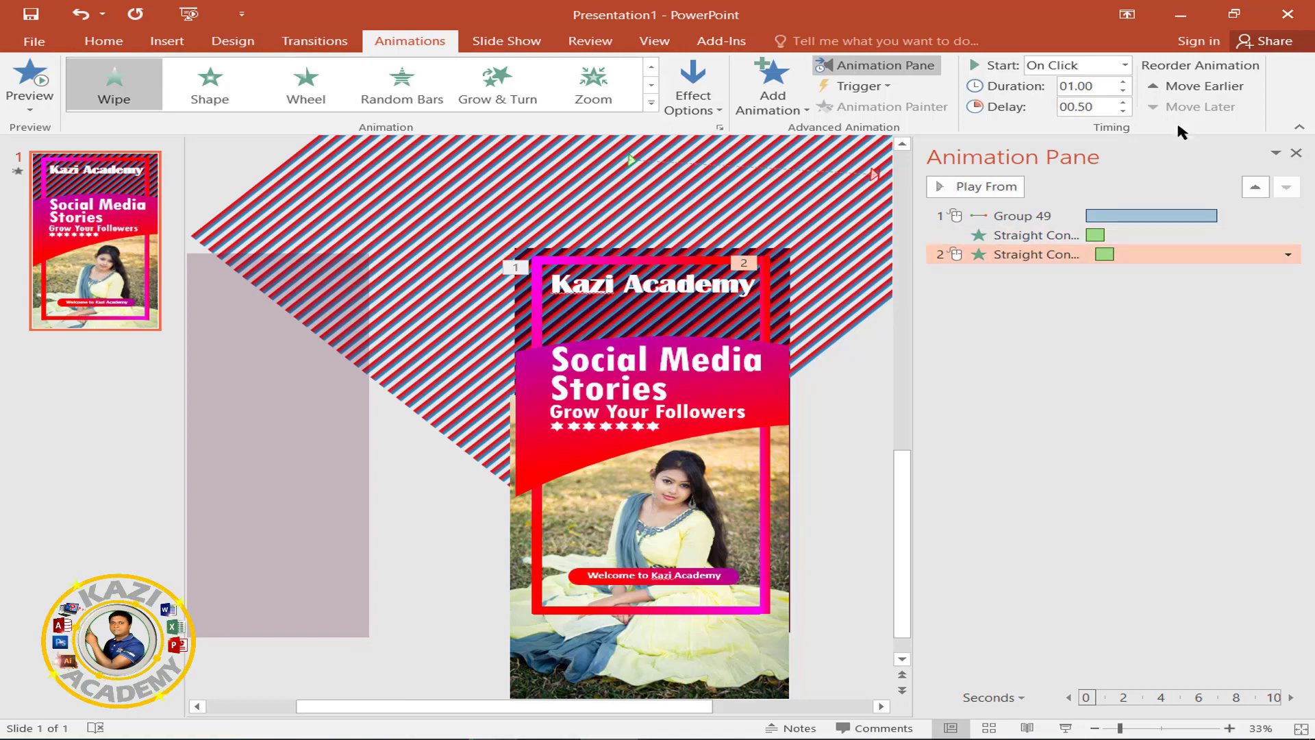
Step: Set the second frame line's wipe to start With Previous
left_click(1124, 65)
left_click(1096, 101)
left_click(1094, 305)
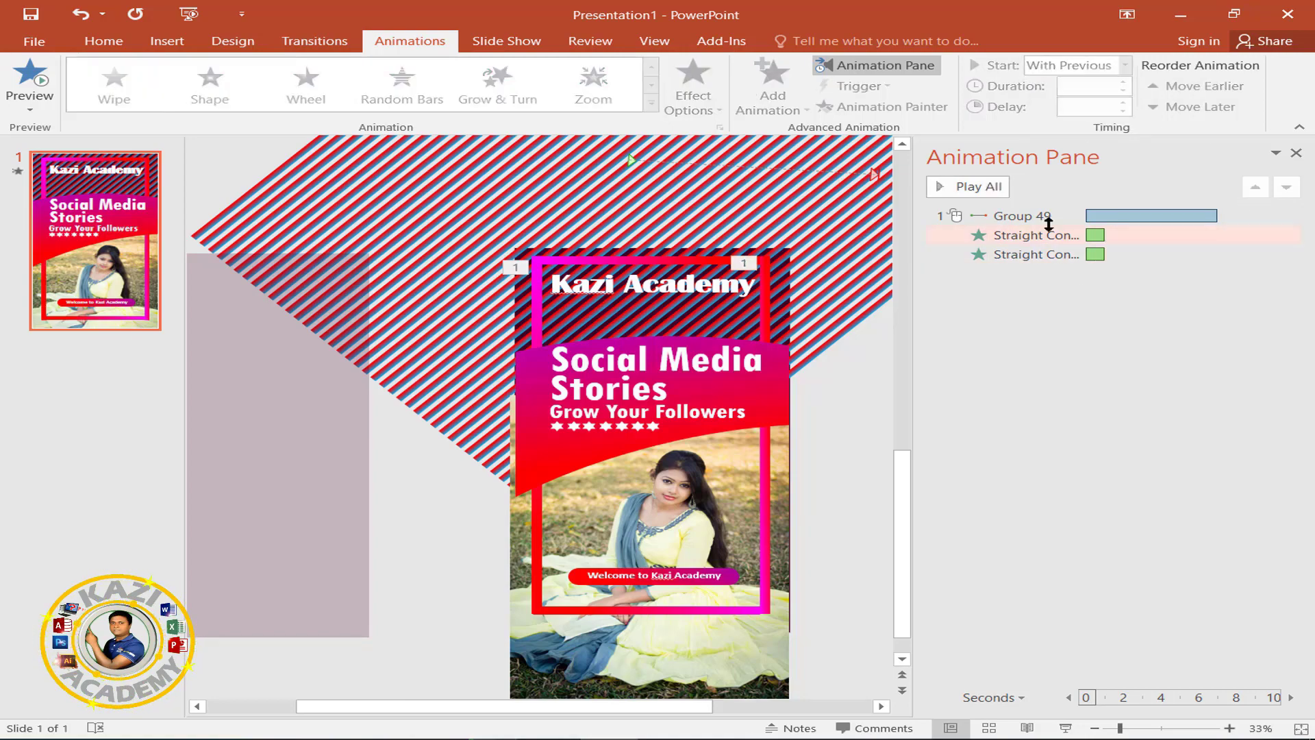
left_click(1094, 257)
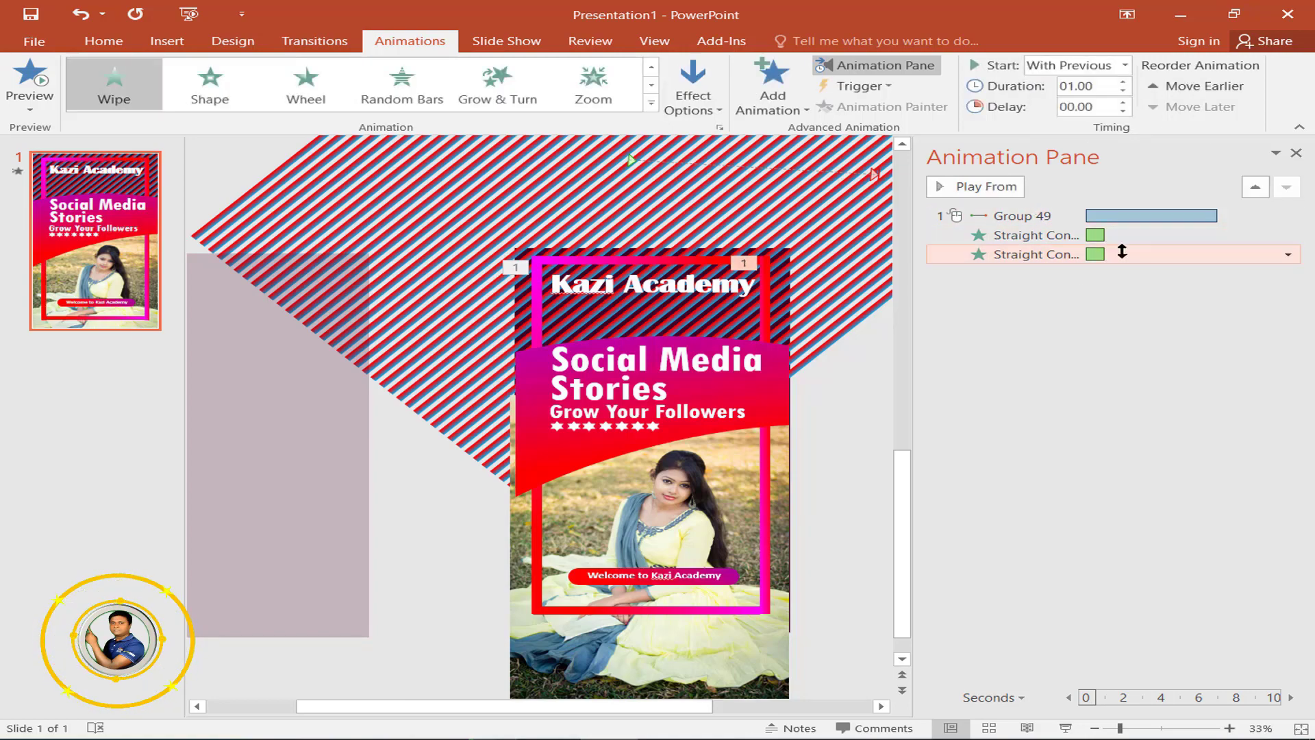
left_click(1075, 366)
Step: Delay the third animation entry to 1 second, previewing all slide animations
left_click(995, 192)
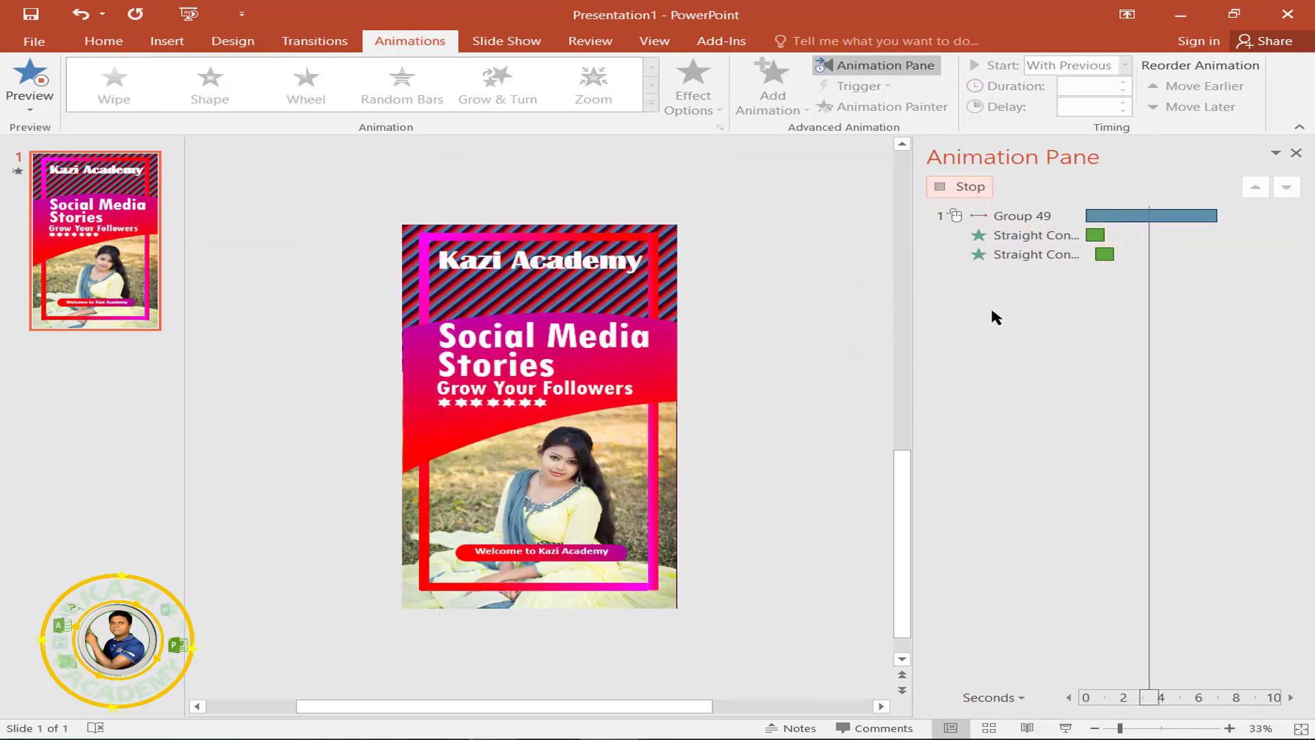
left_click(1034, 255)
left_click(1110, 309)
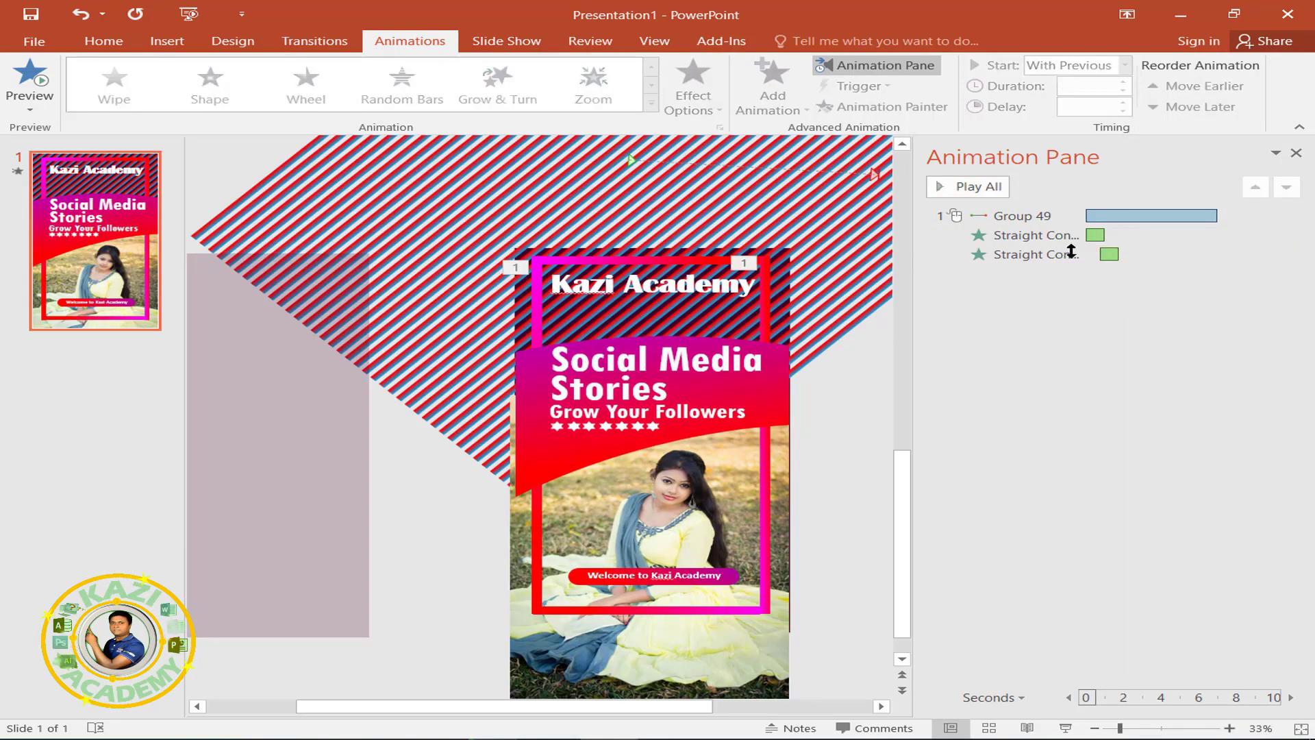
left_click(992, 186)
left_click(993, 186)
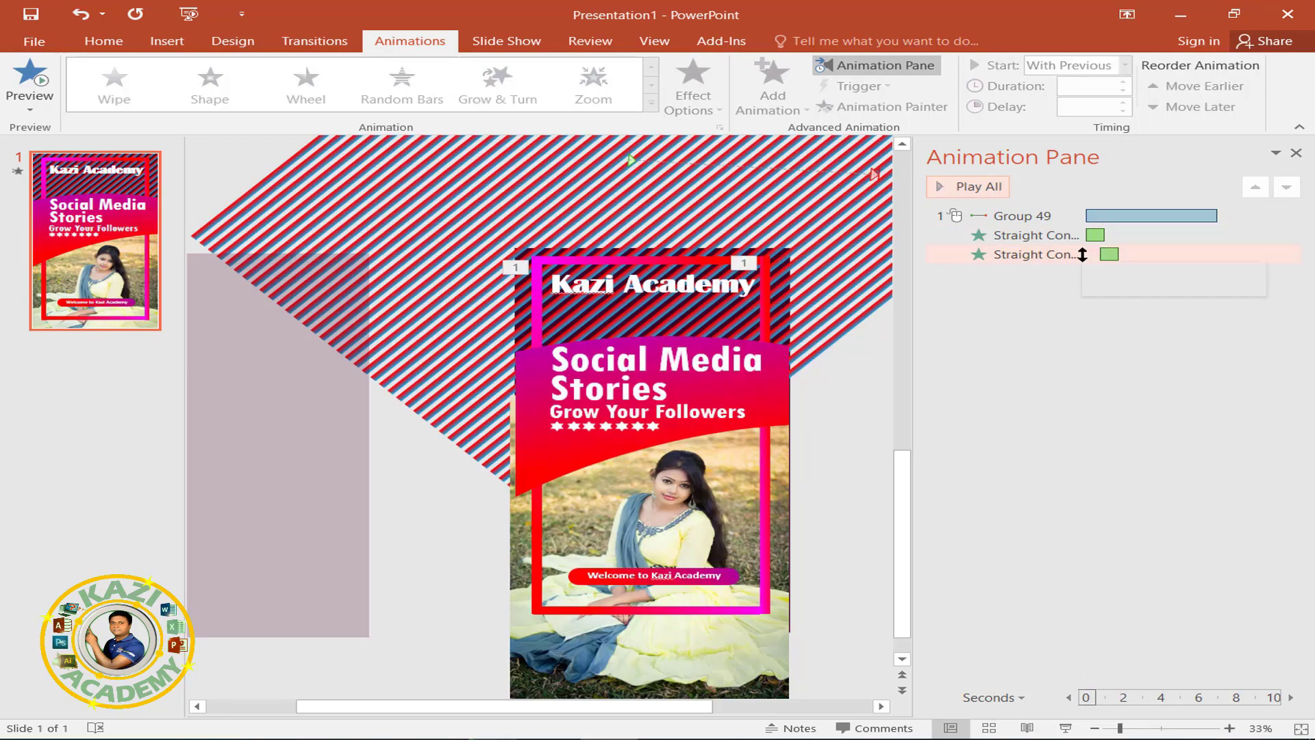
left_click_drag(1082, 254, 1086, 254)
left_click(1089, 314)
left_click(998, 191)
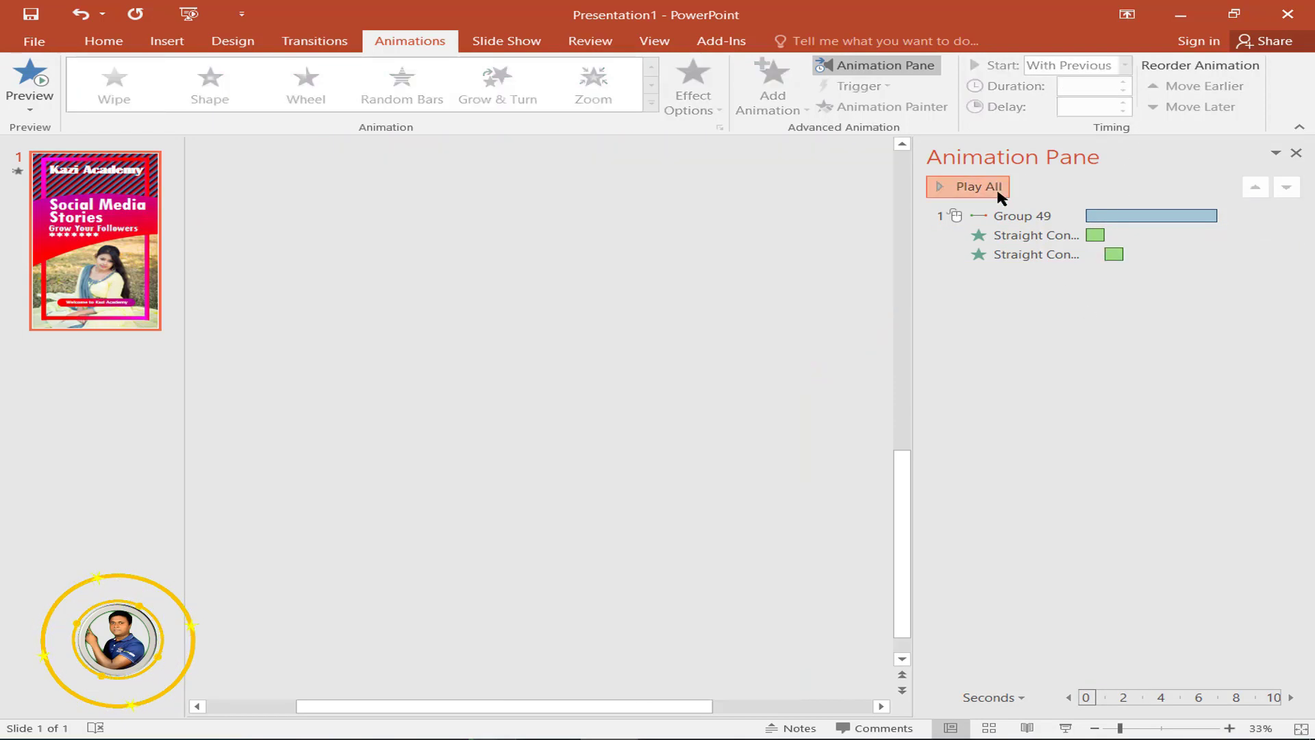
left_click(998, 192)
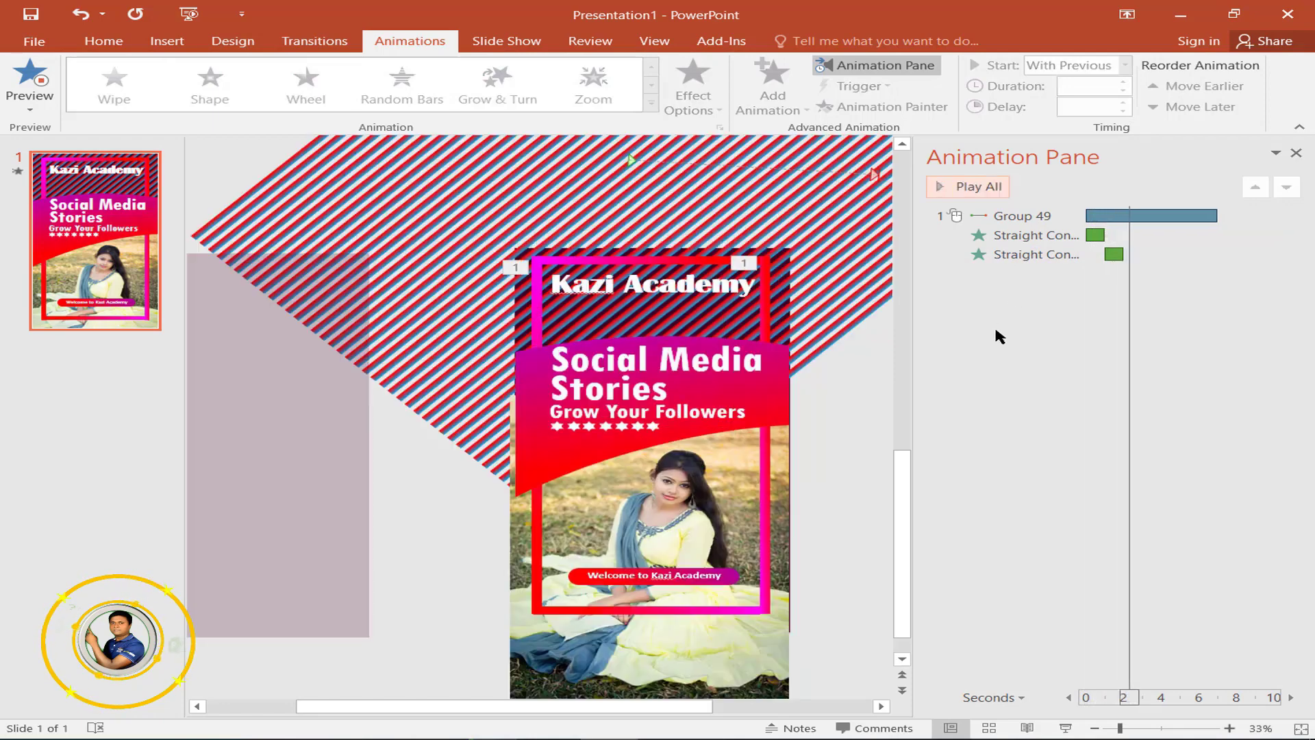
Step: Copy the wipe onto the bottom frame line, from the right, delayed 2 seconds
left_click(766, 557)
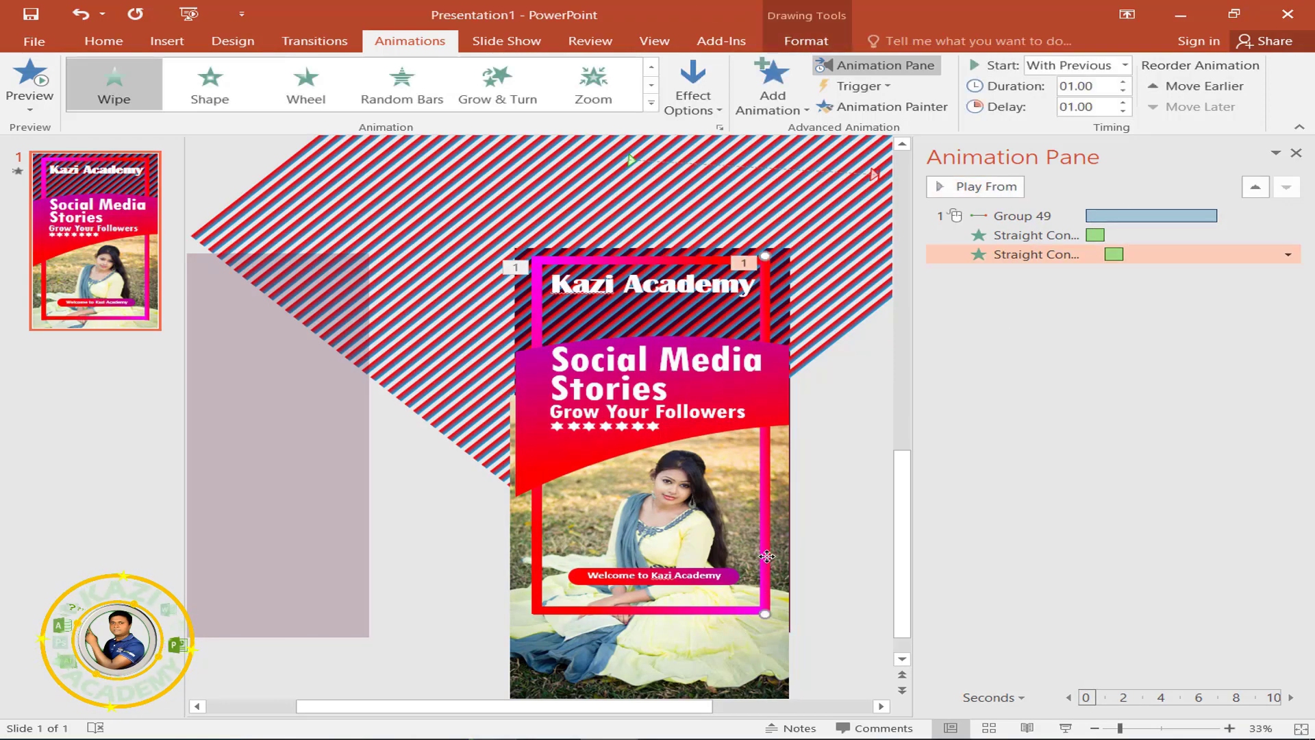
left_click(685, 610)
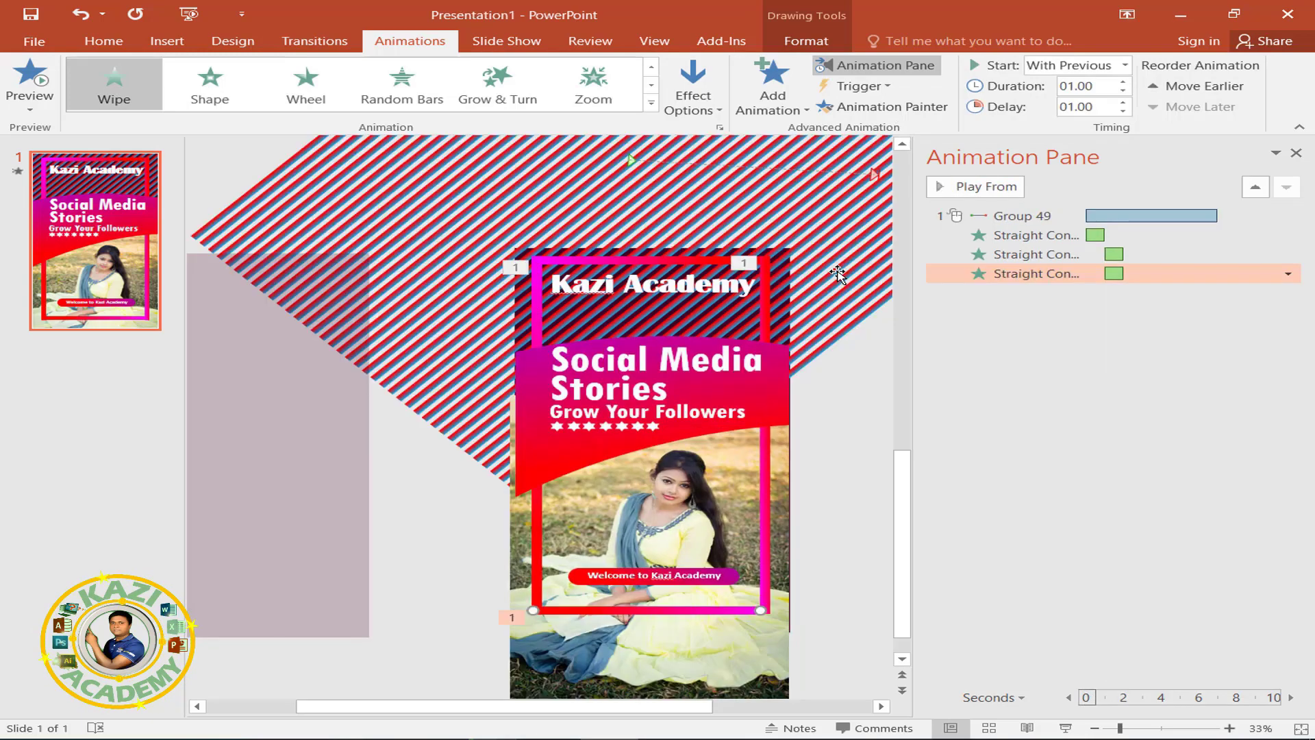
left_click(876, 416)
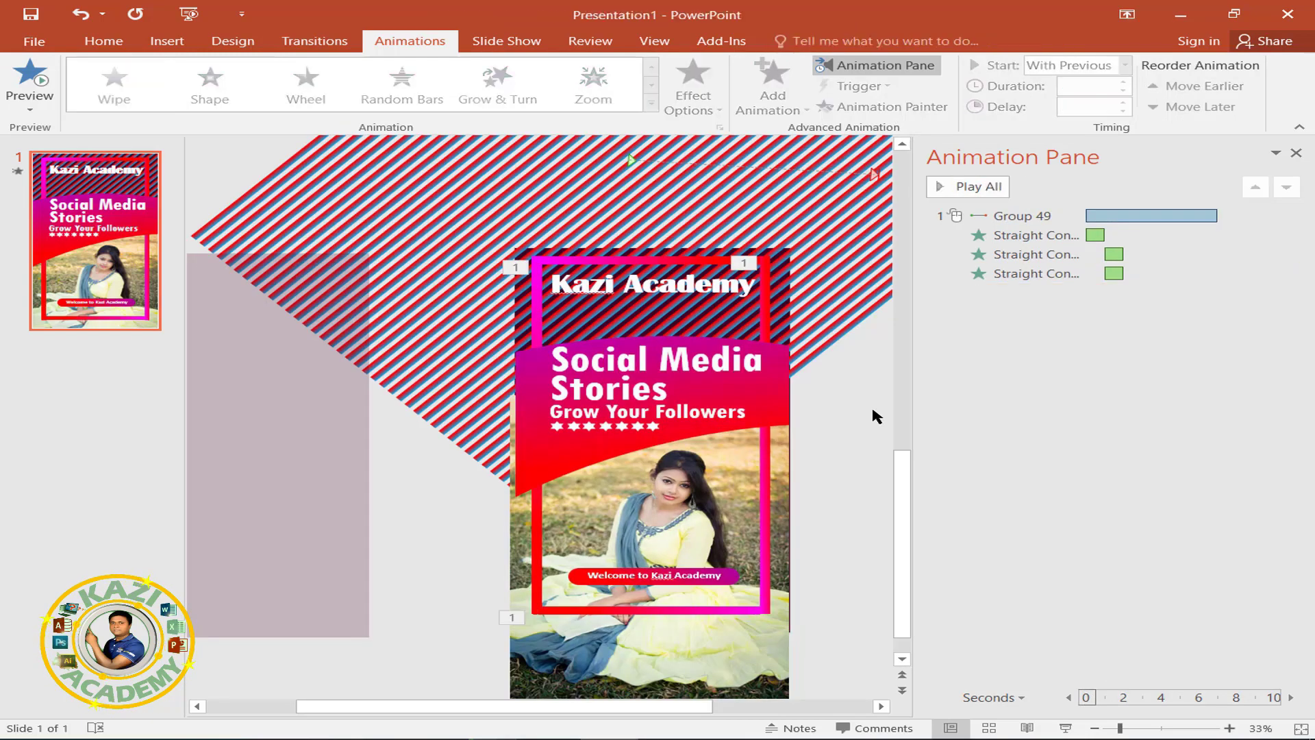
left_click(688, 612)
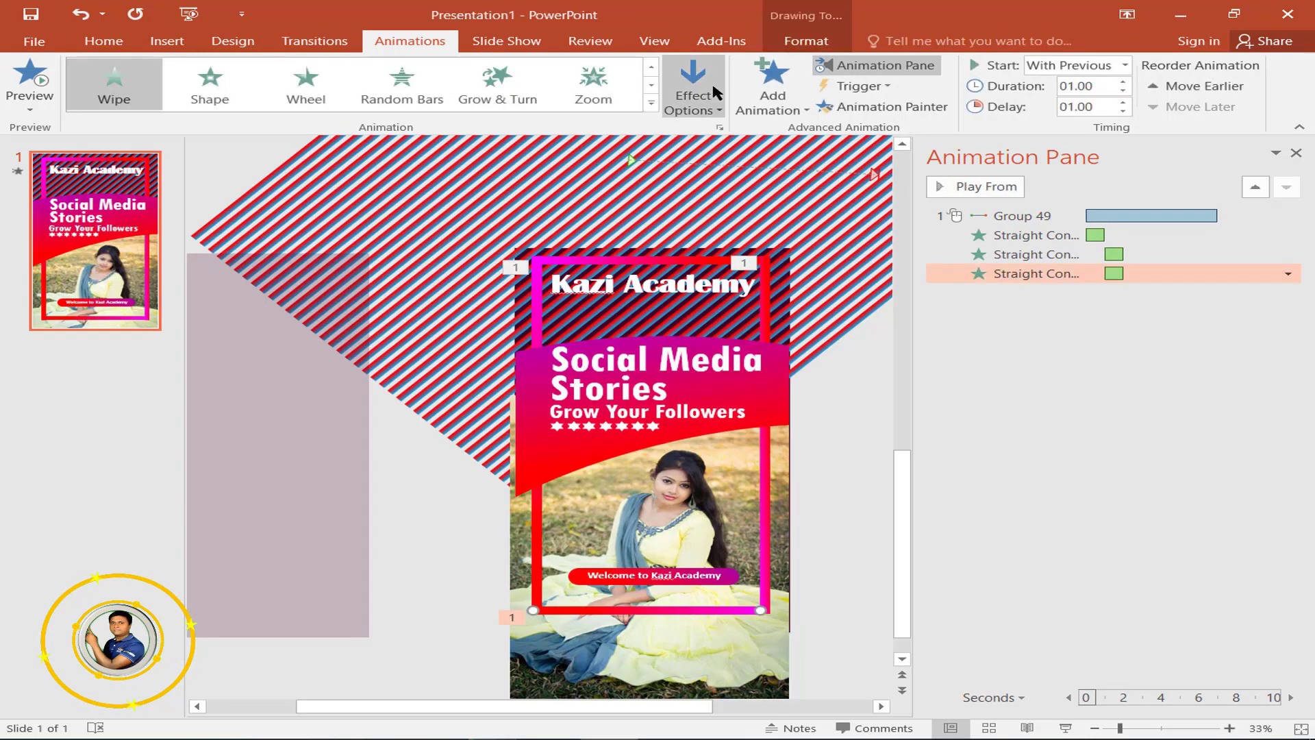
left_click(692, 88)
left_click(746, 238)
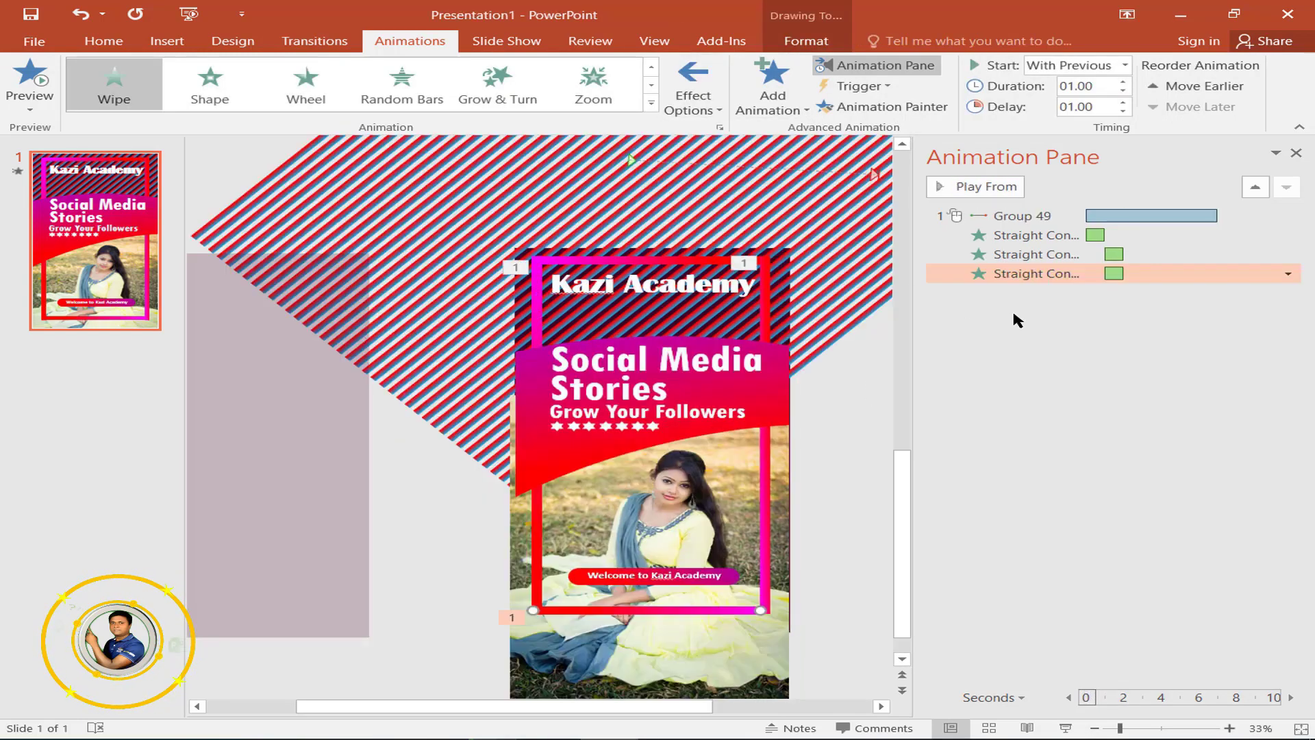
left_click(1124, 102)
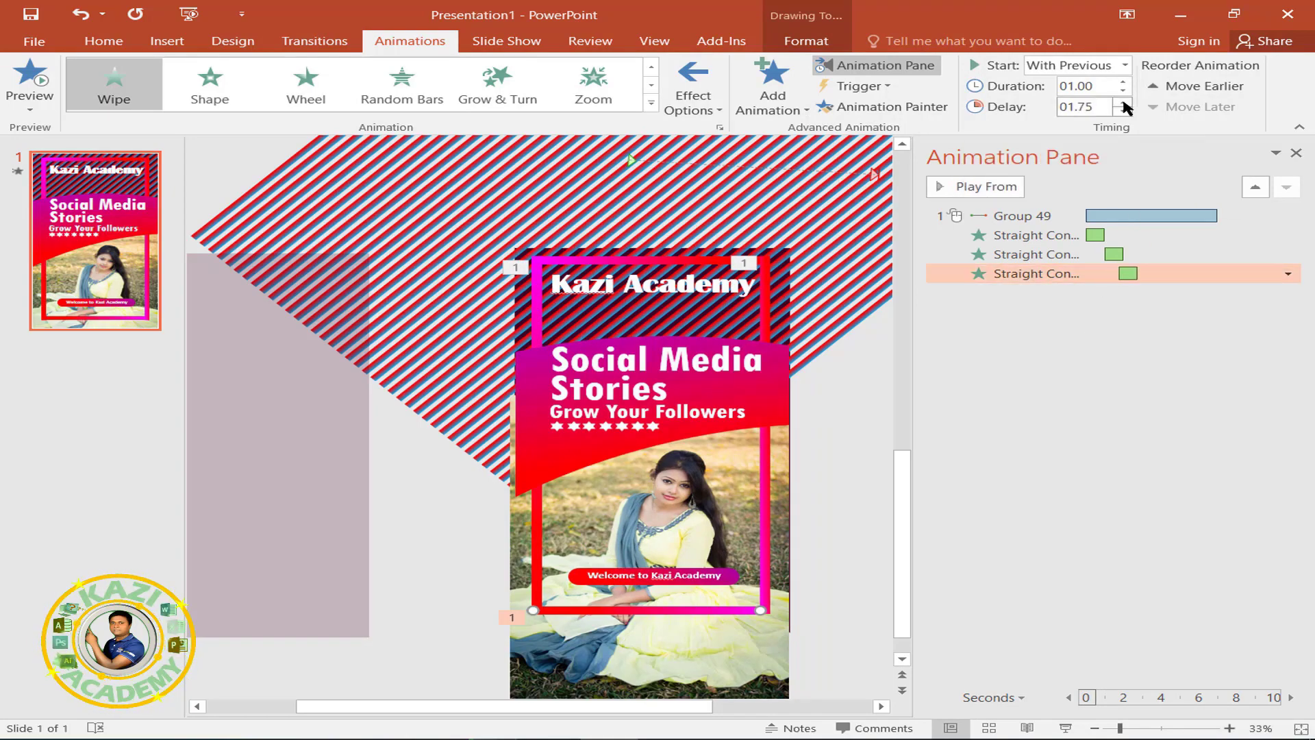
Step: Copy the wipe onto the left frame line, from the bottom, delayed 3 seconds
left_click(898, 111)
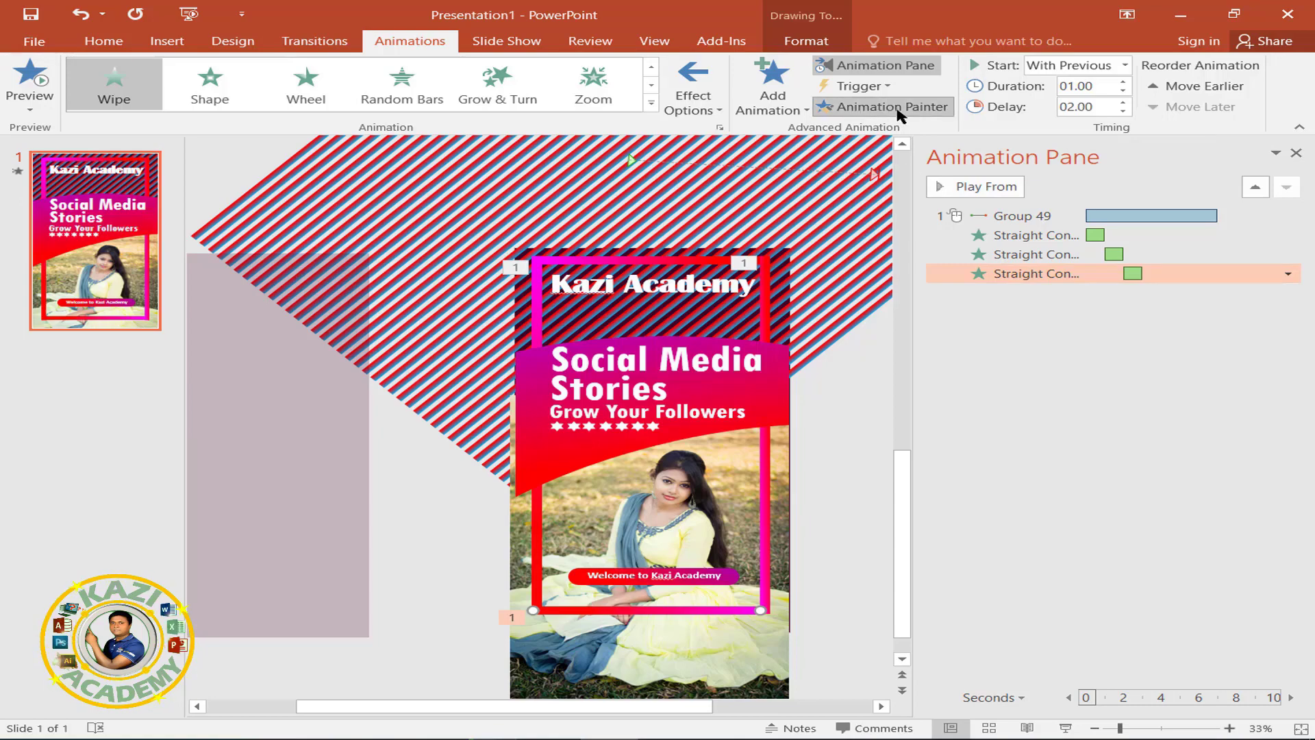
left_click(542, 550)
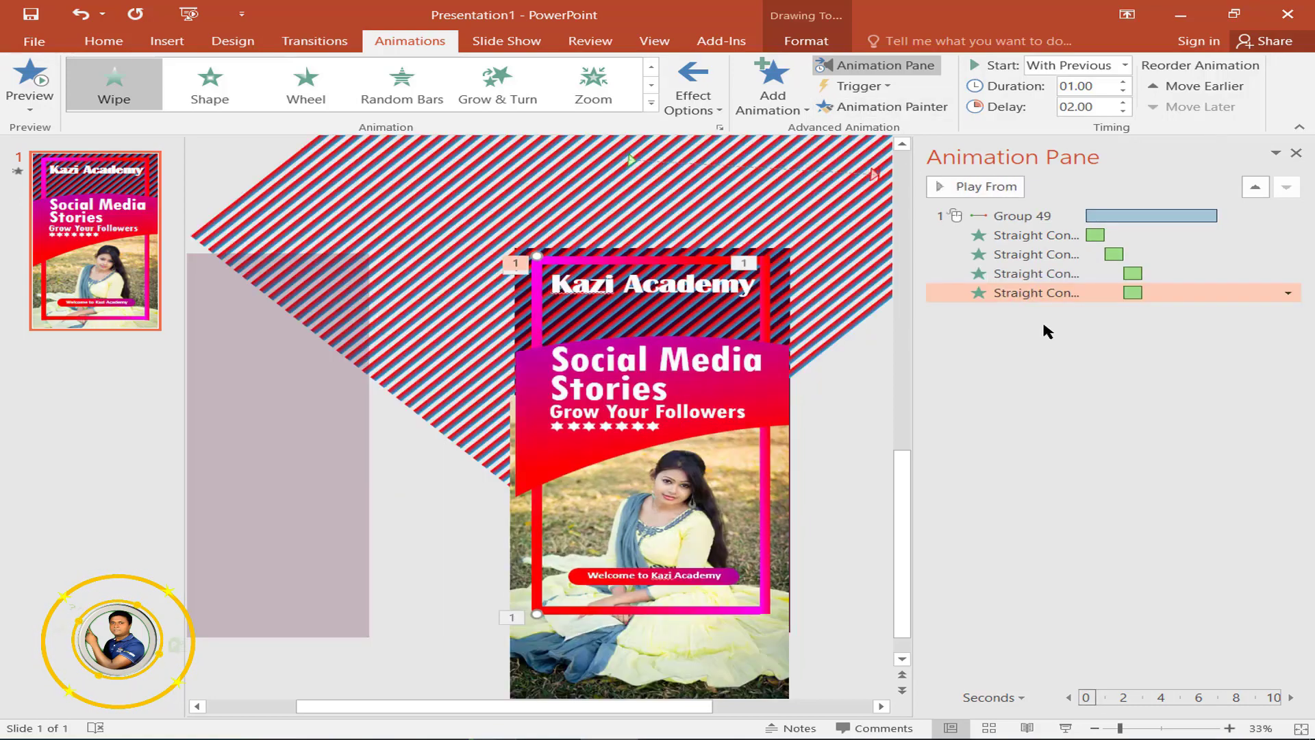
left_click(712, 99)
left_click(731, 163)
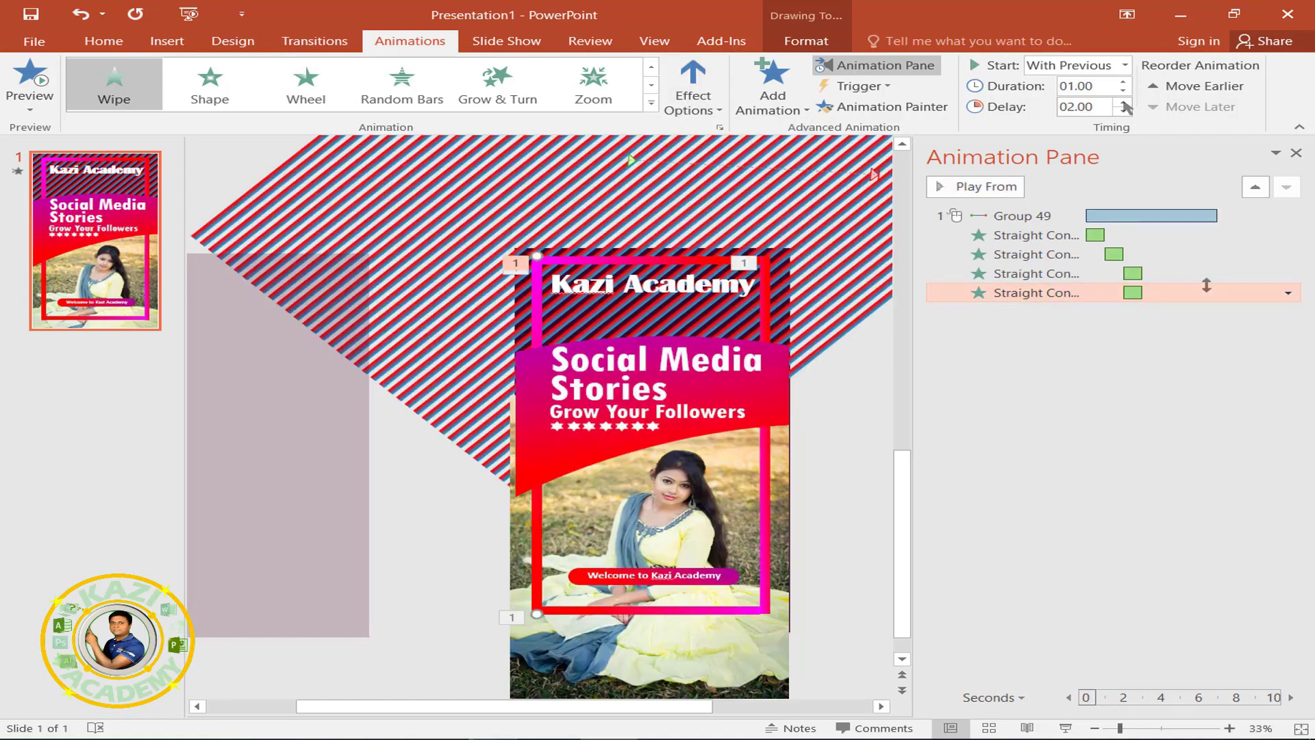
left_click(1123, 102)
left_click(1123, 102)
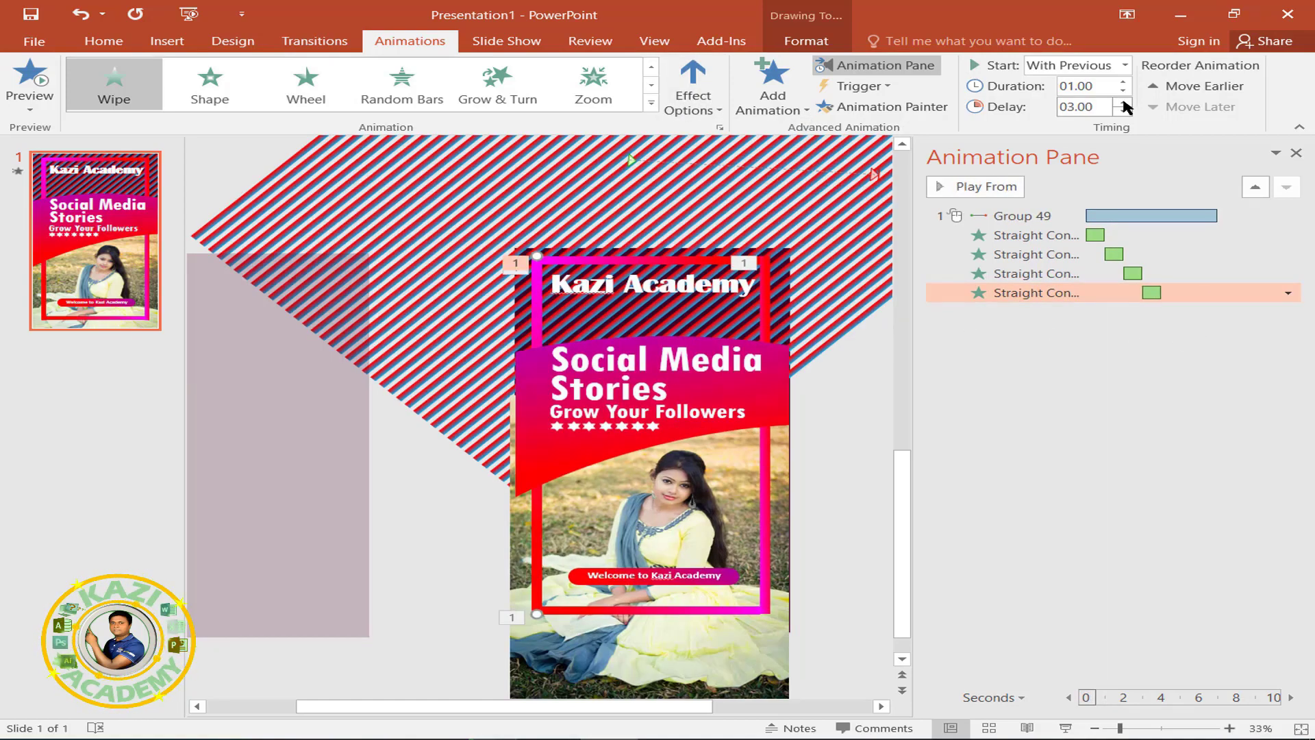
Step: Preview all four staggered frame-line wipes together
left_click(1115, 404)
left_click(986, 191)
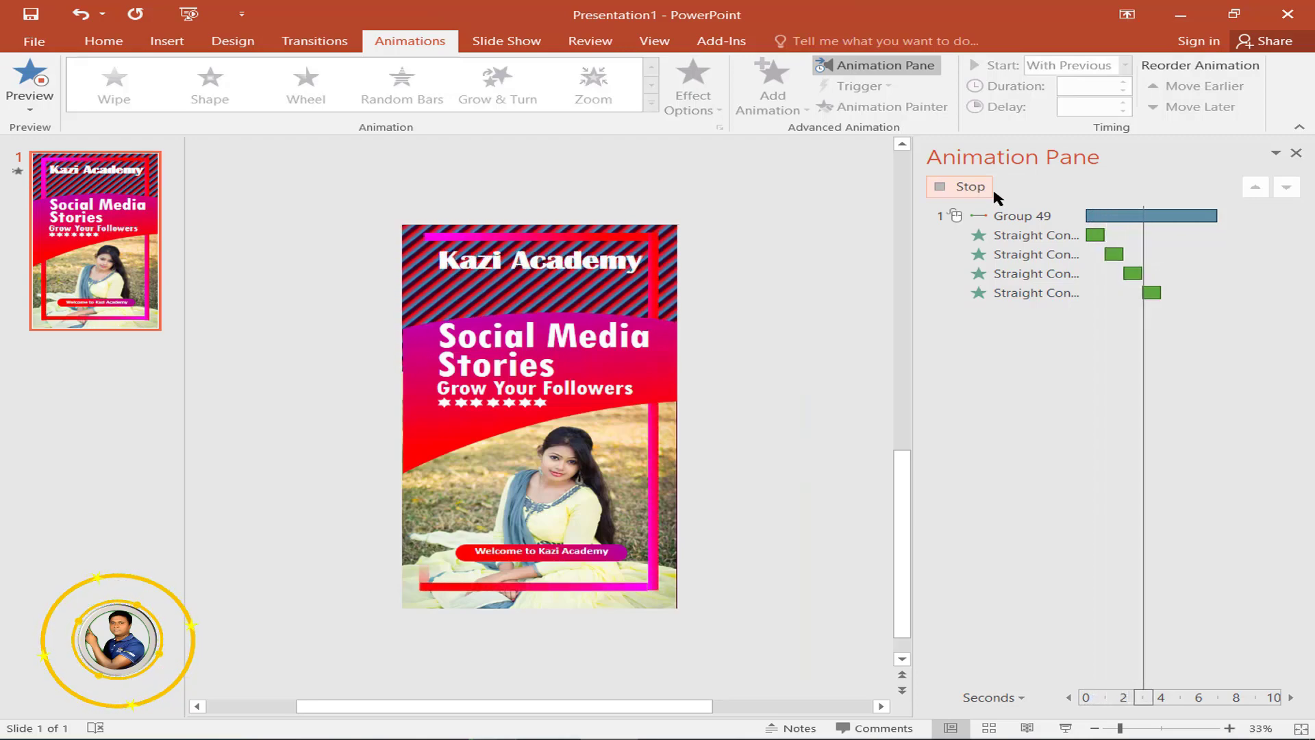
left_click(1039, 440)
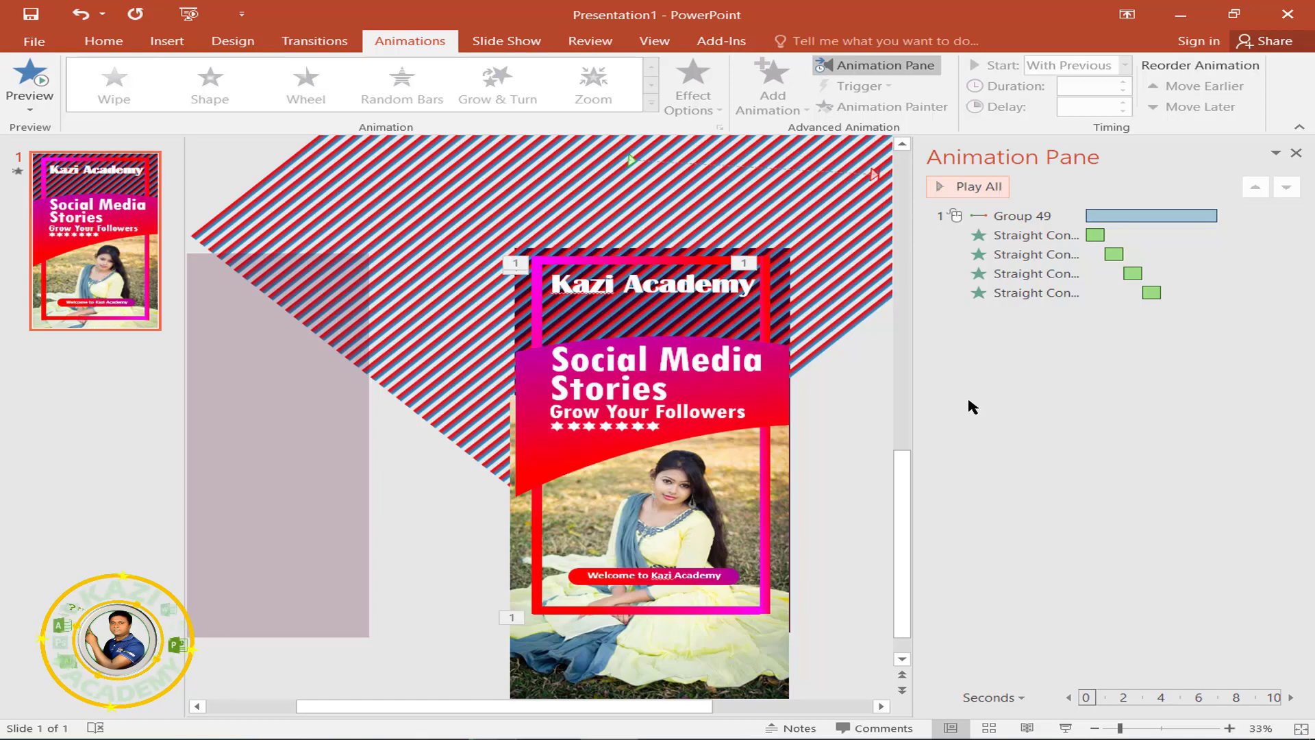
left_click(698, 479)
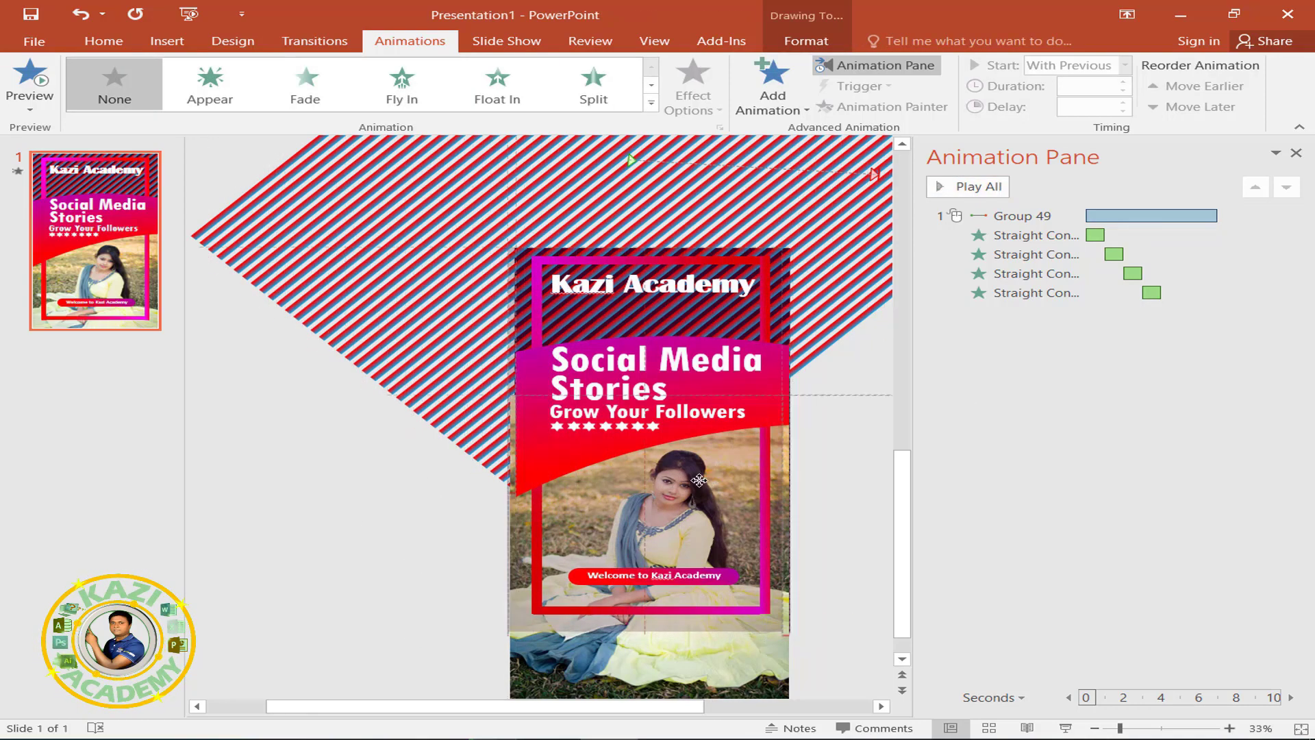
Step: Center the story design horizontally and vertically on the slide
left_click(806, 40)
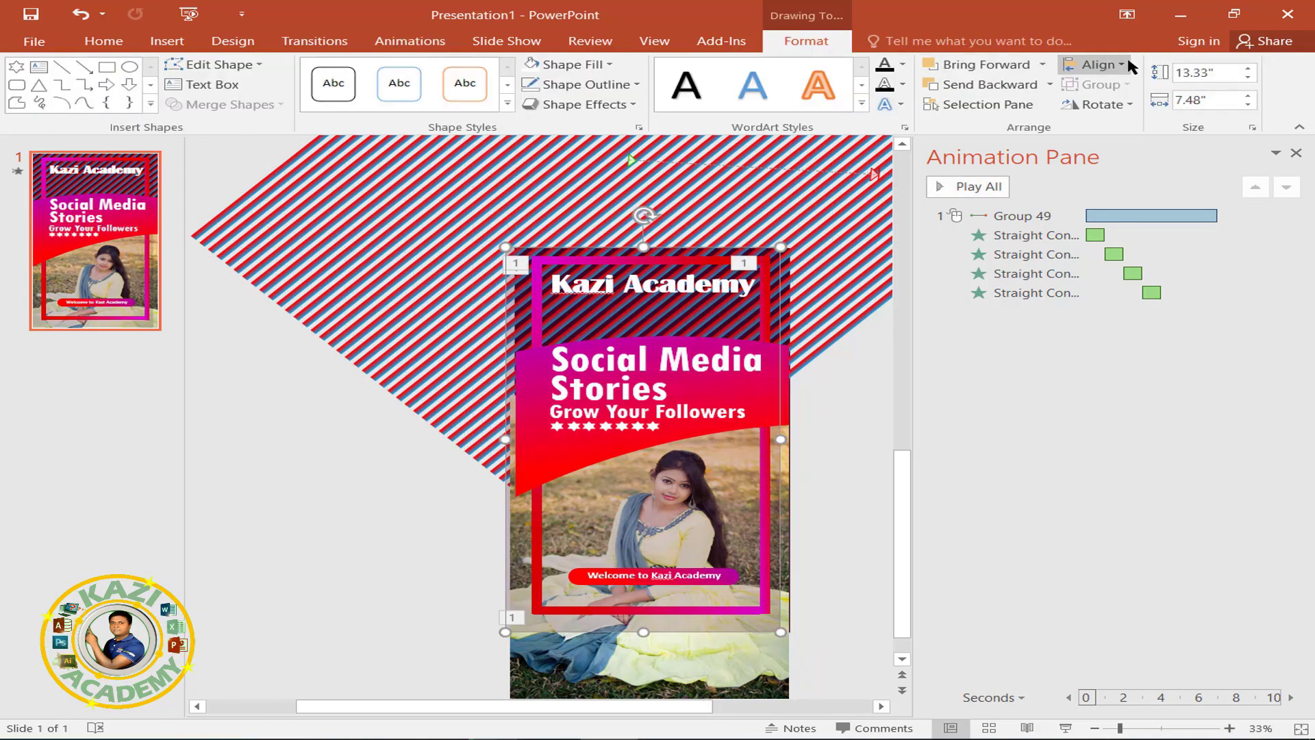
left_click(1098, 64)
left_click(1129, 110)
left_click(1104, 64)
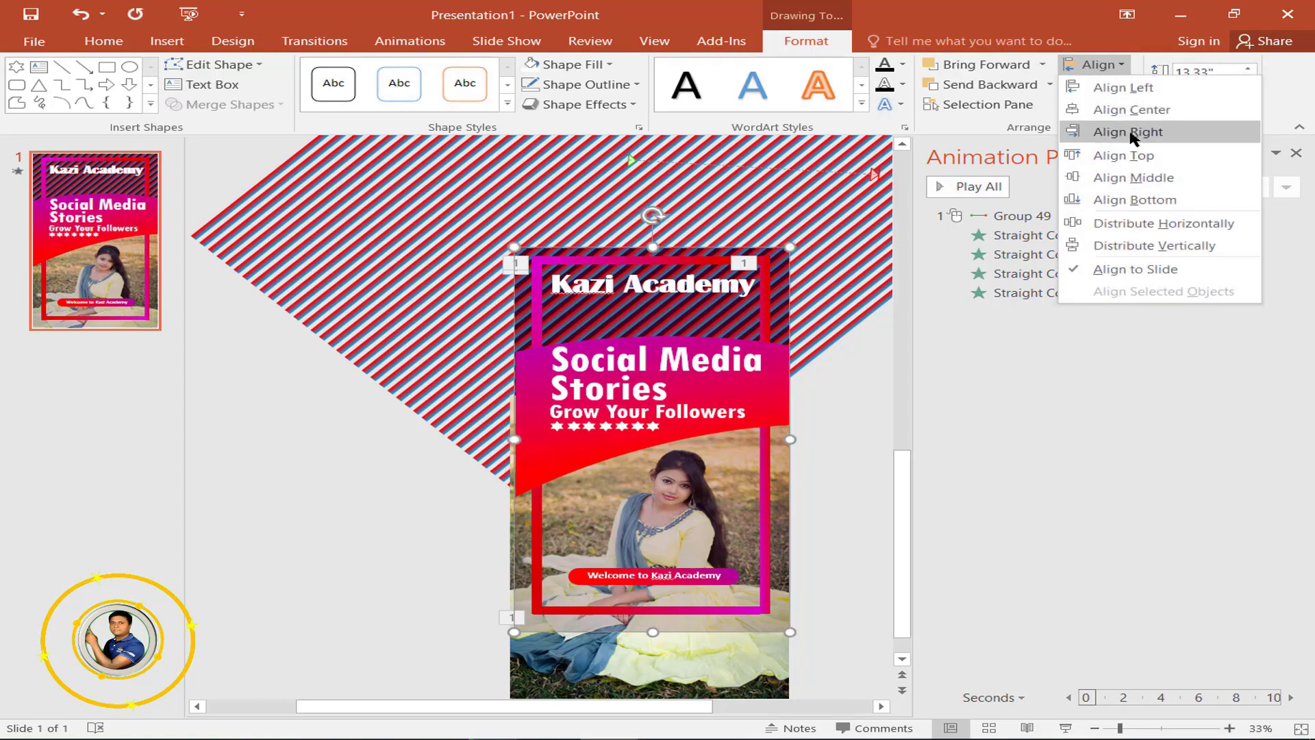
left_click(1134, 179)
left_click(1028, 402)
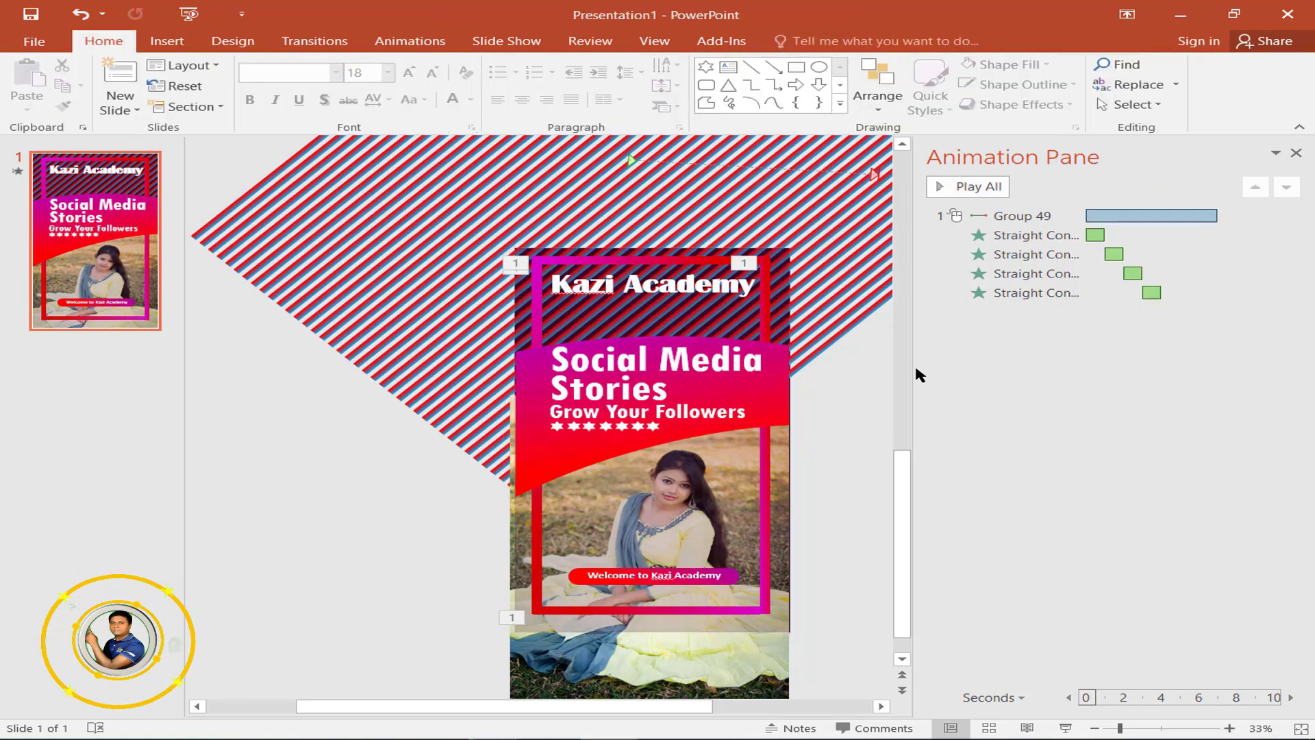
Step: Give the Social Media title a Fly In from the right, With Previous, with a smooth end
left_click(621, 371)
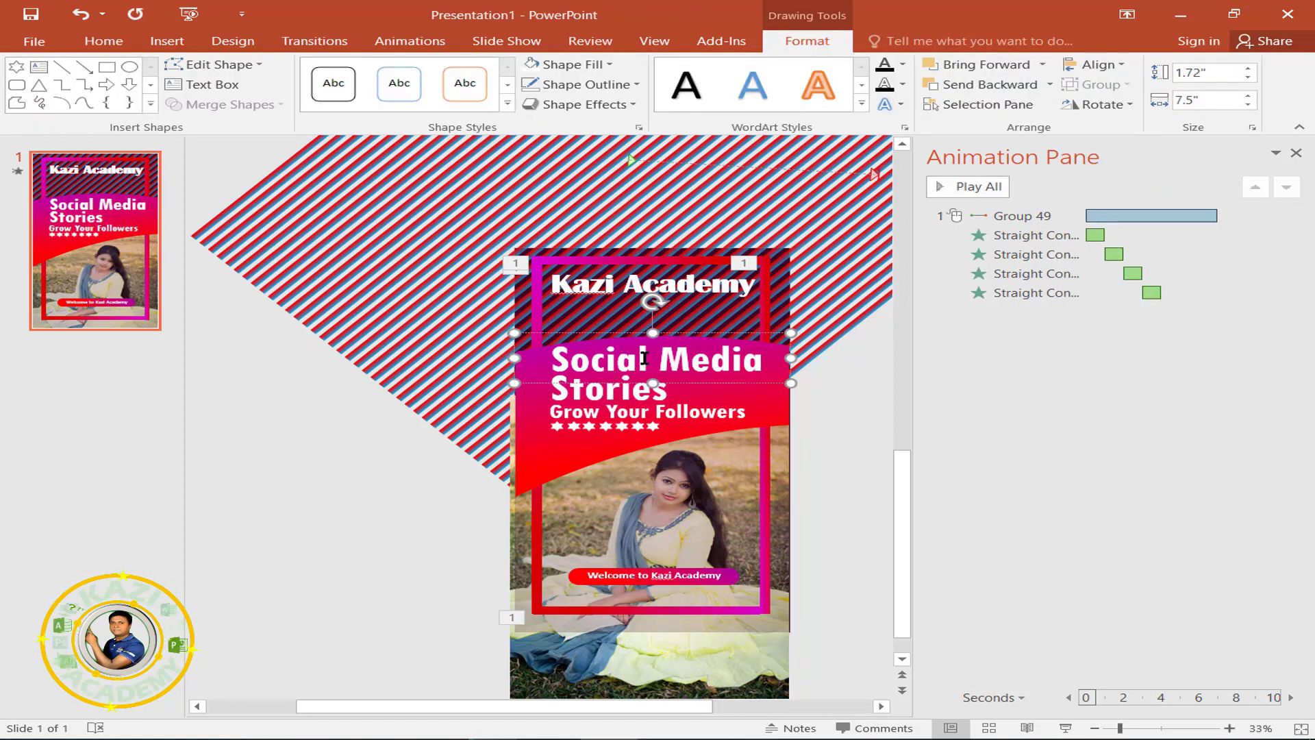
left_click(410, 41)
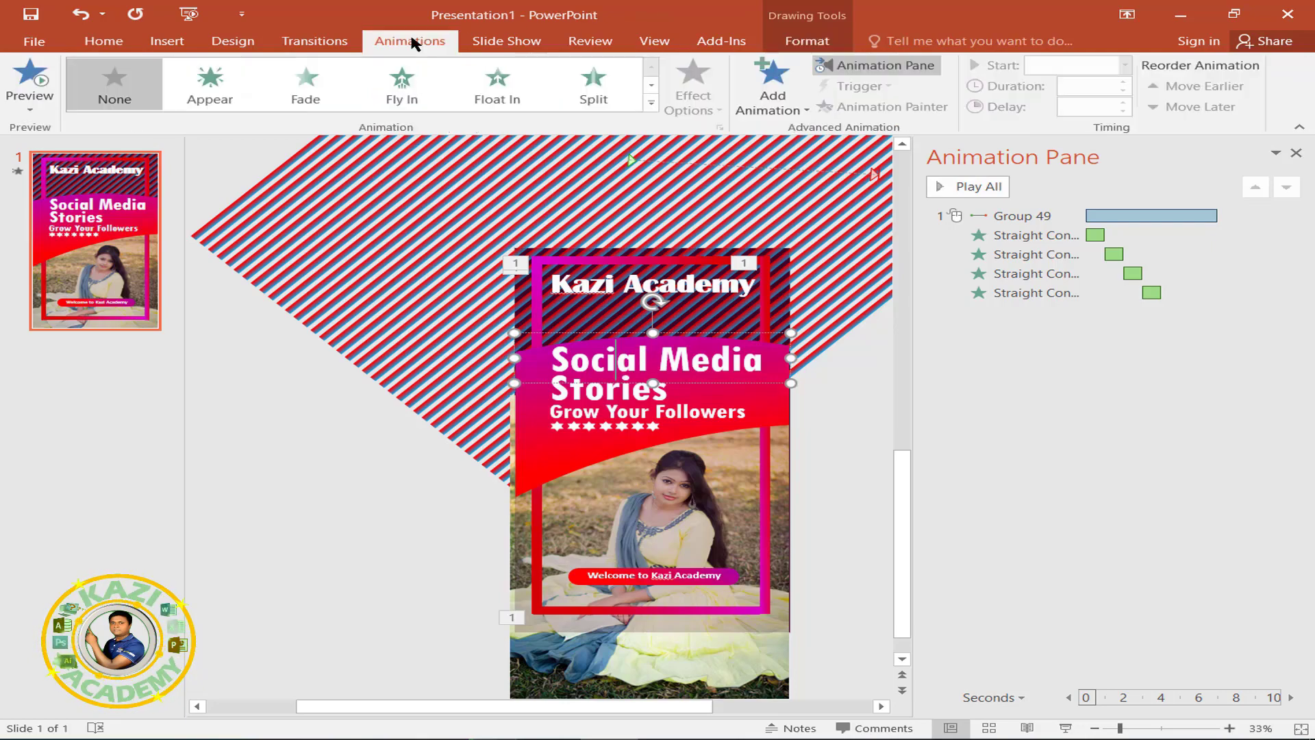
left_click(791, 96)
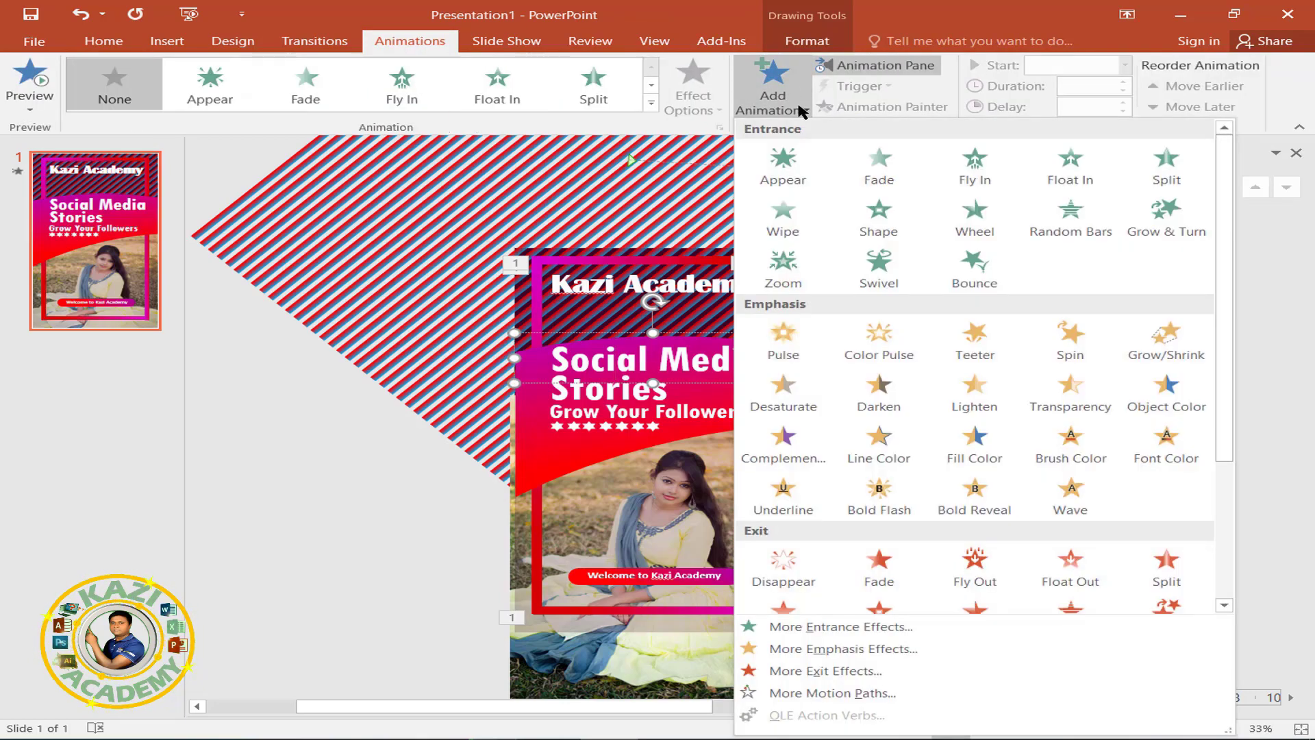
left_click(973, 164)
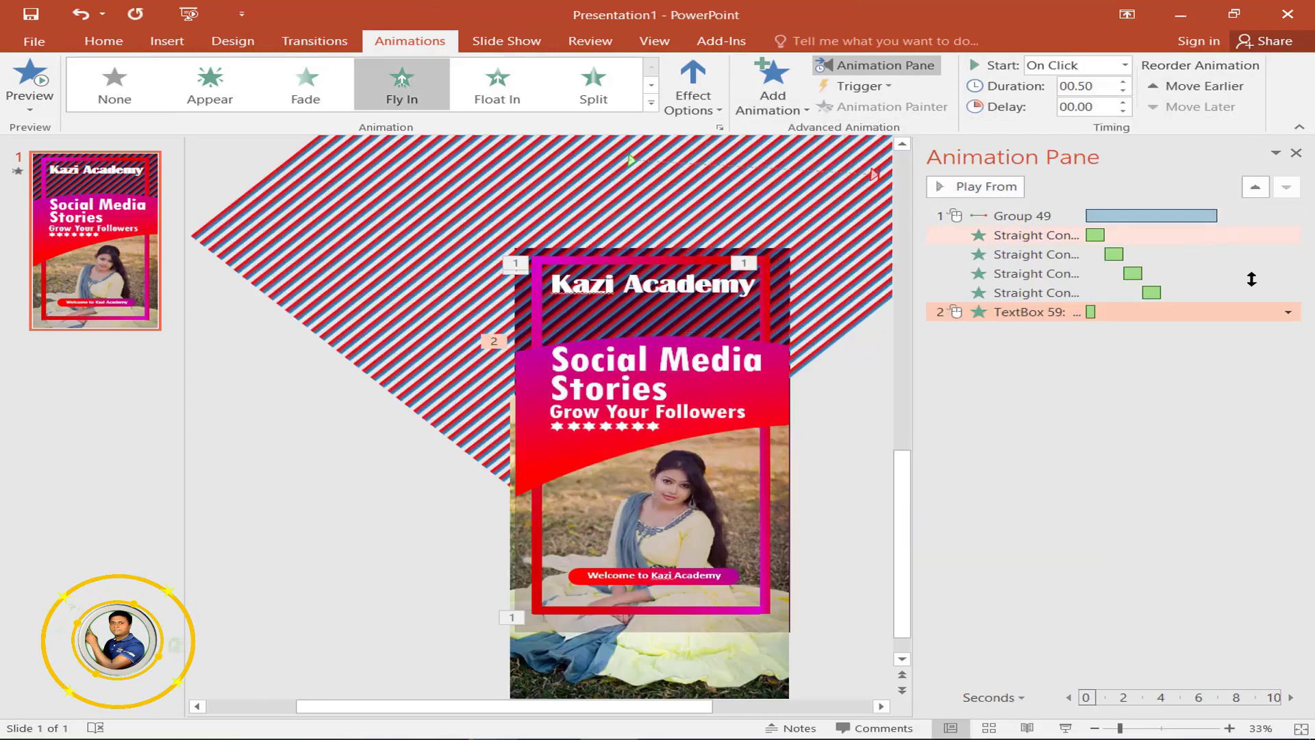
left_click(1286, 312)
left_click(1187, 355)
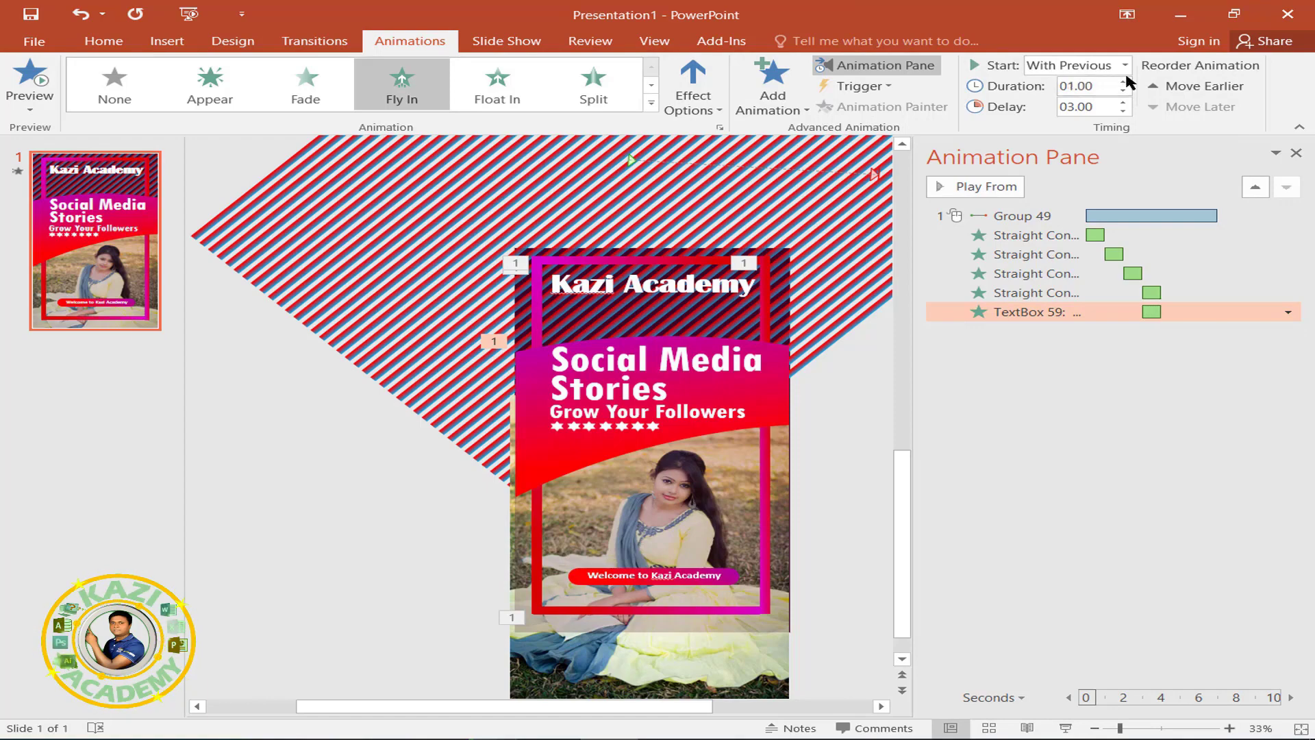
left_click(694, 100)
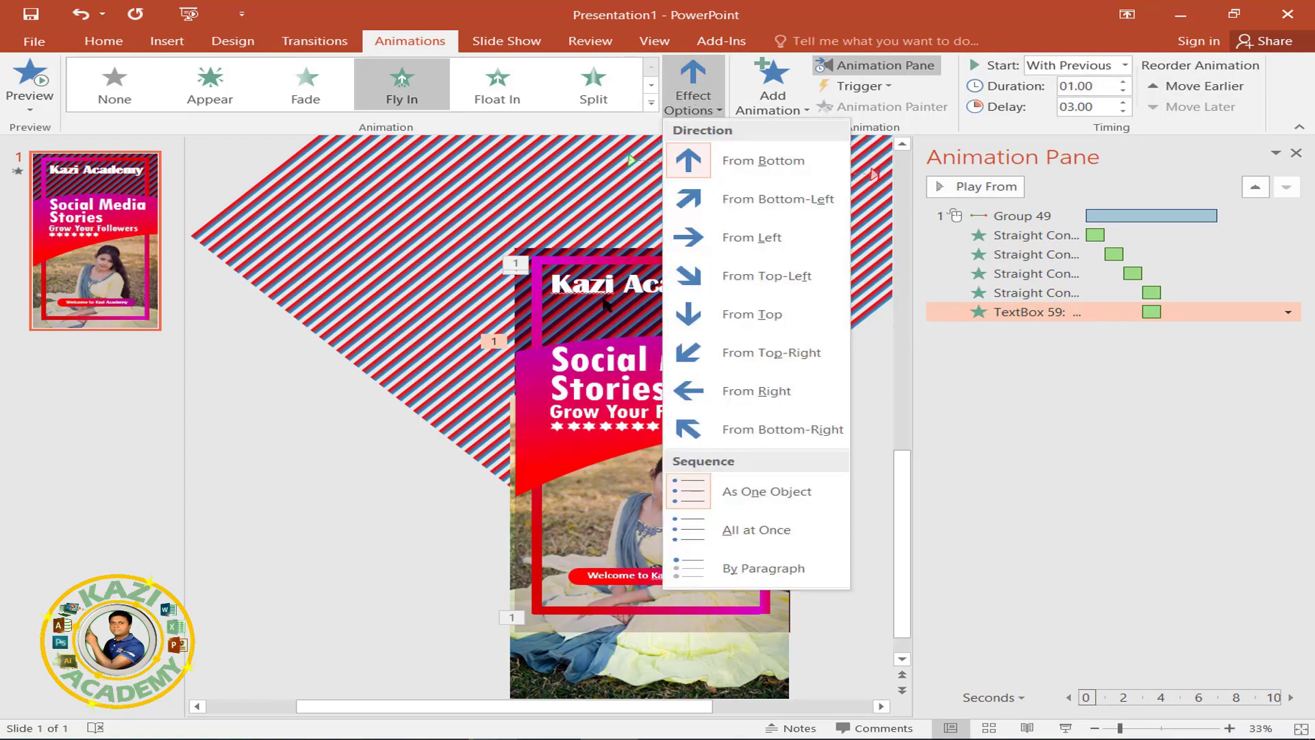
left_click(728, 389)
left_click(1287, 312)
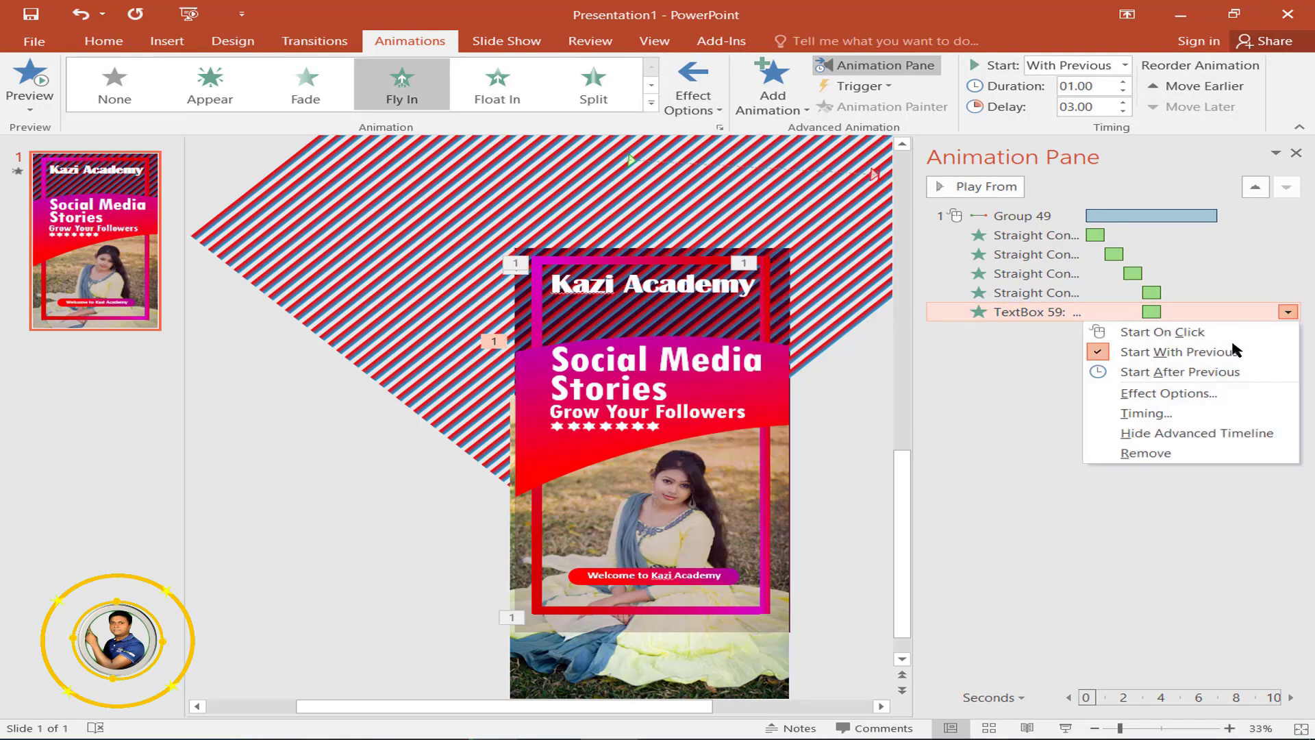
left_click(1208, 393)
left_click_drag(1028, 274, 1115, 274)
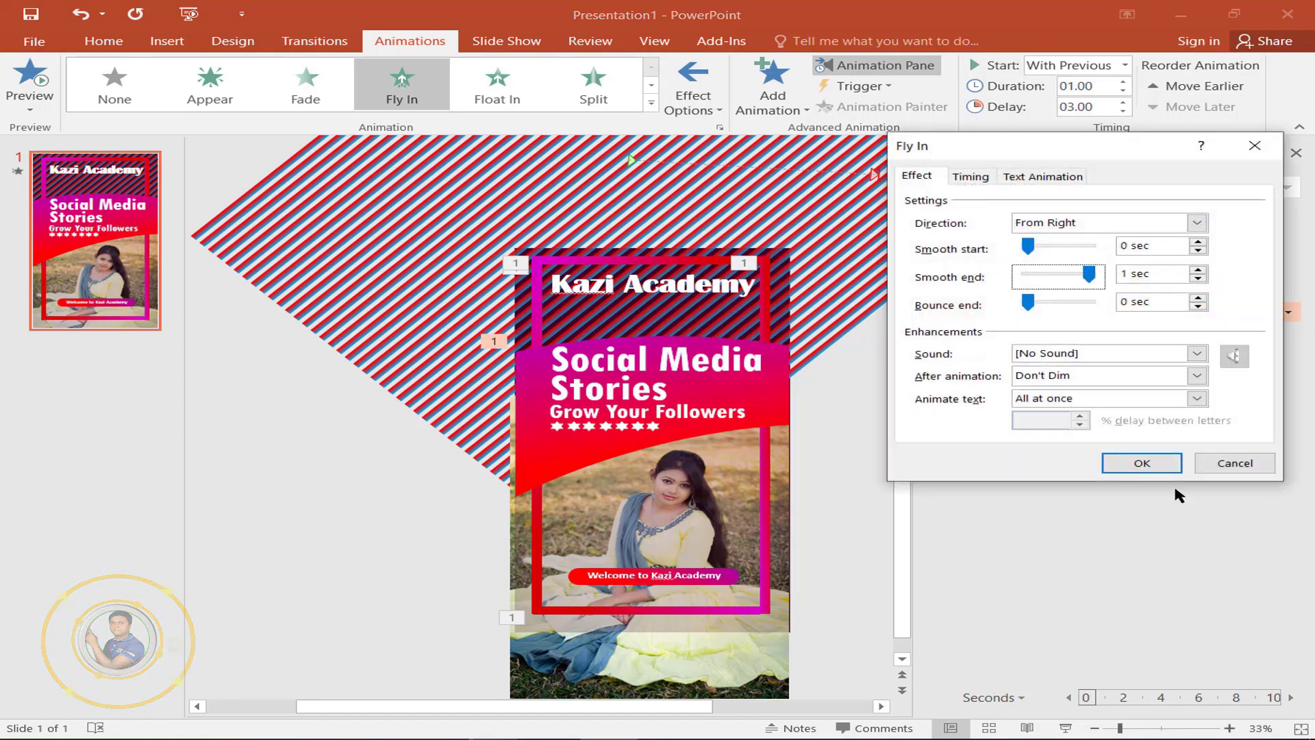
left_click(1164, 464)
Step: Add a Fly In entrance to the next headline text box (TextBox 60) and set its direction
left_click(626, 388)
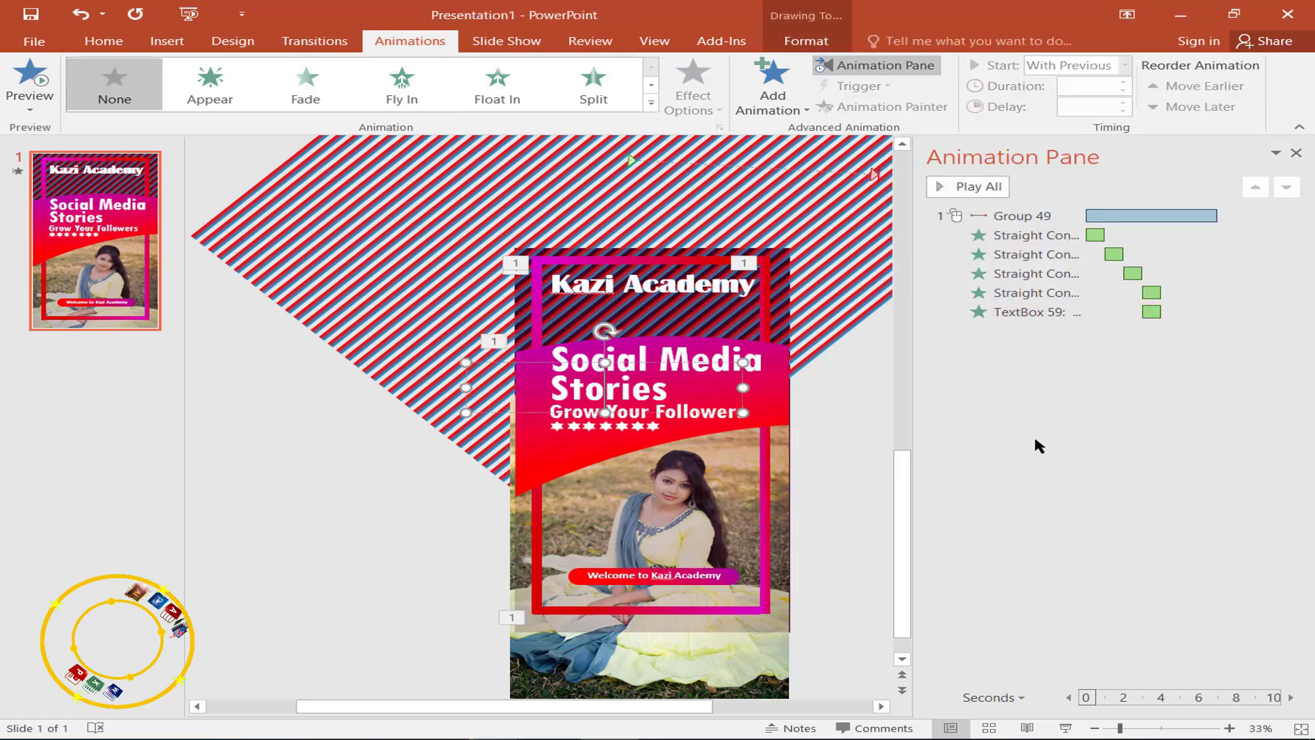
left_click(773, 86)
left_click(969, 165)
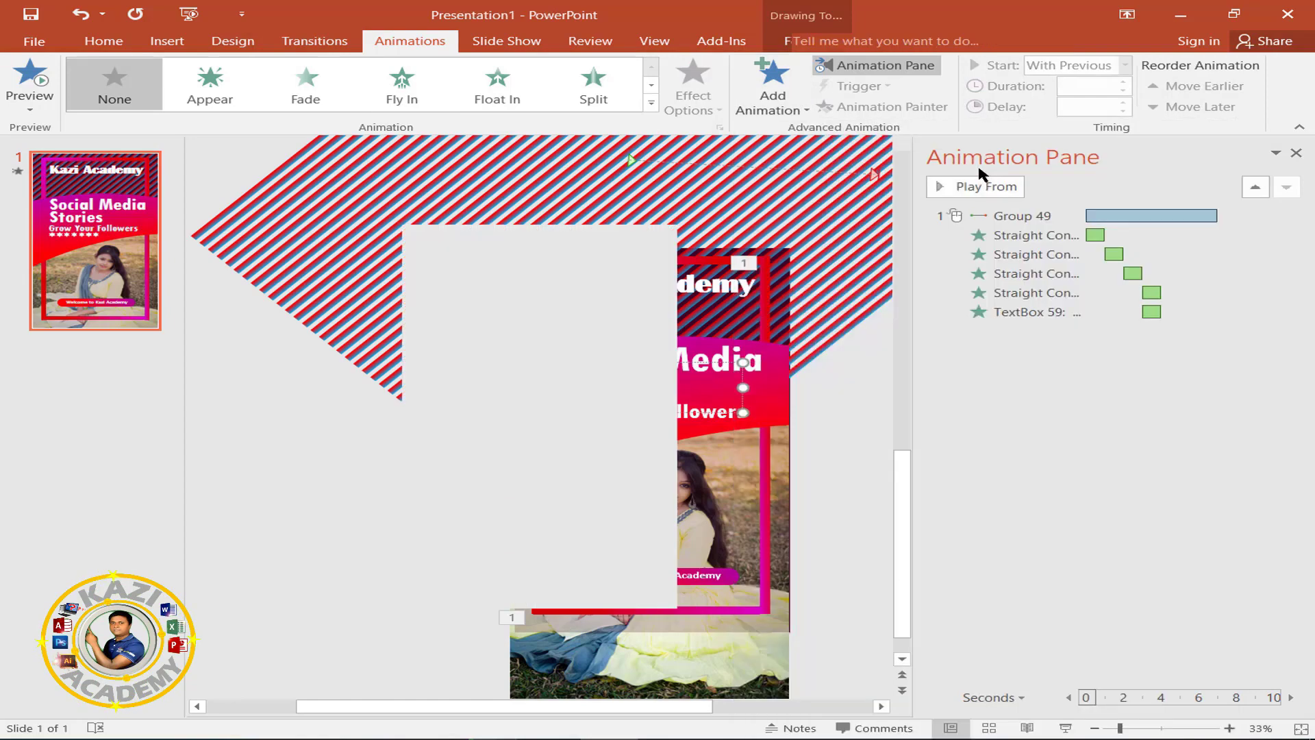
left_click(700, 103)
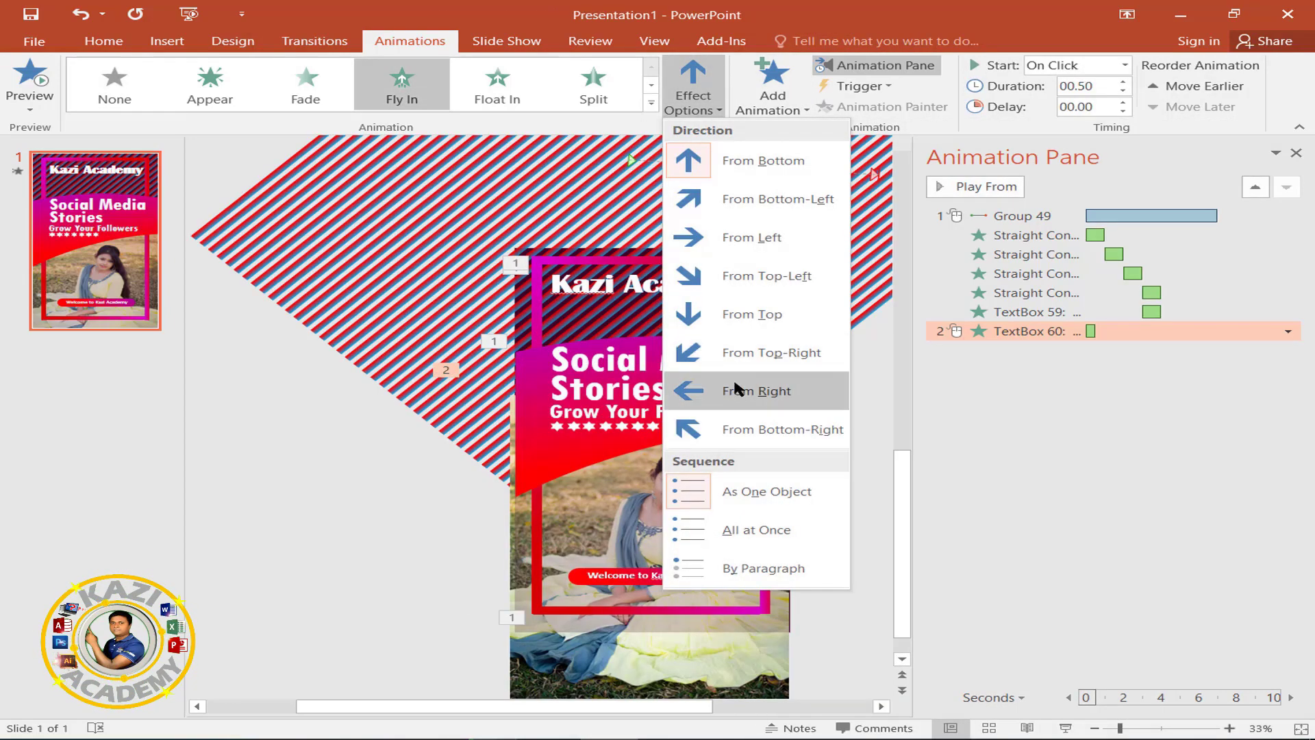
left_click(748, 238)
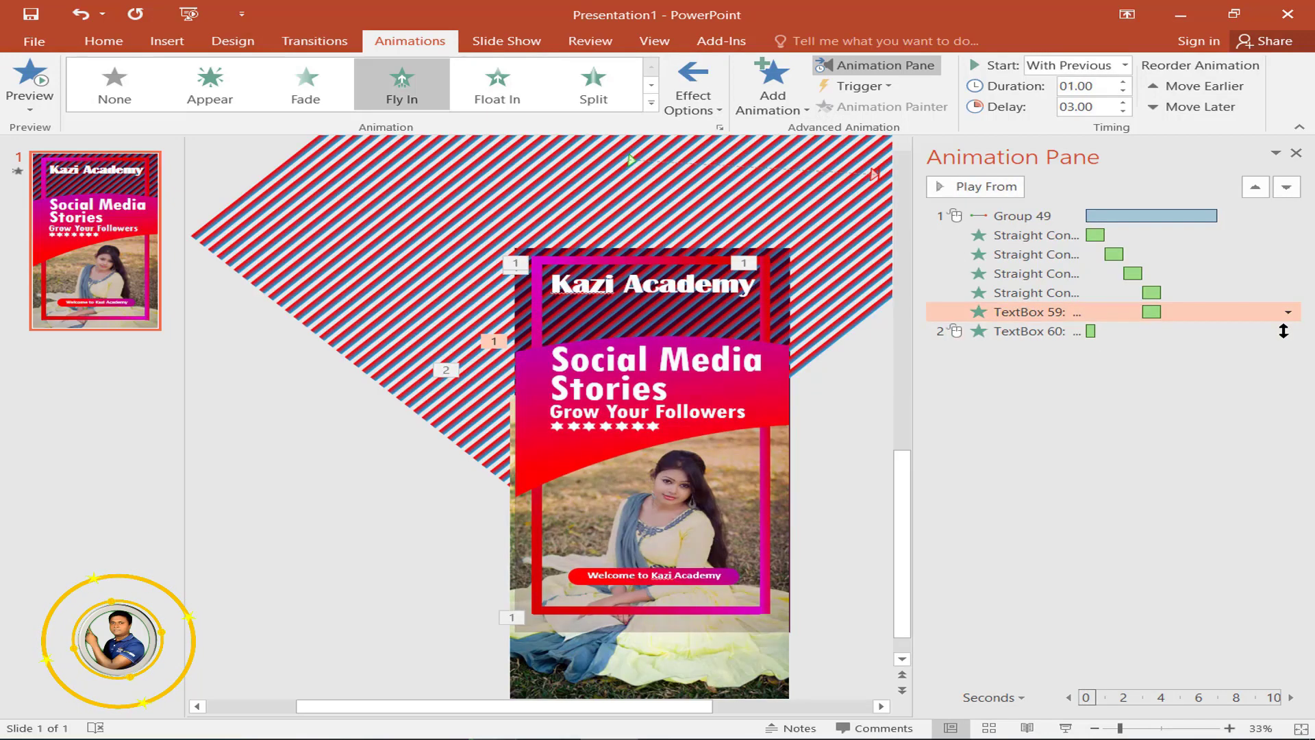
Step: Make TextBox 60's fly-in start With Previous, end smoothly and last longer
left_click(1285, 331)
left_click(1287, 331)
left_click(1215, 370)
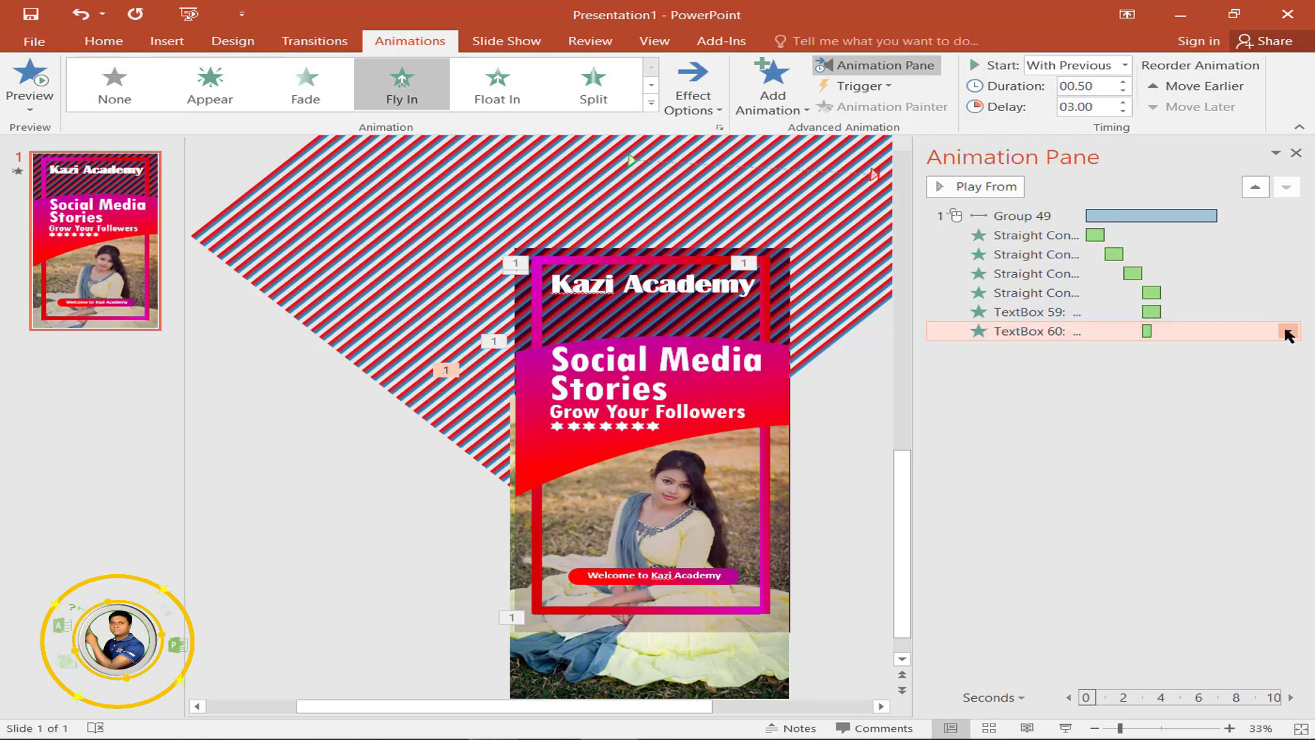
left_click(1287, 331)
left_click(1157, 412)
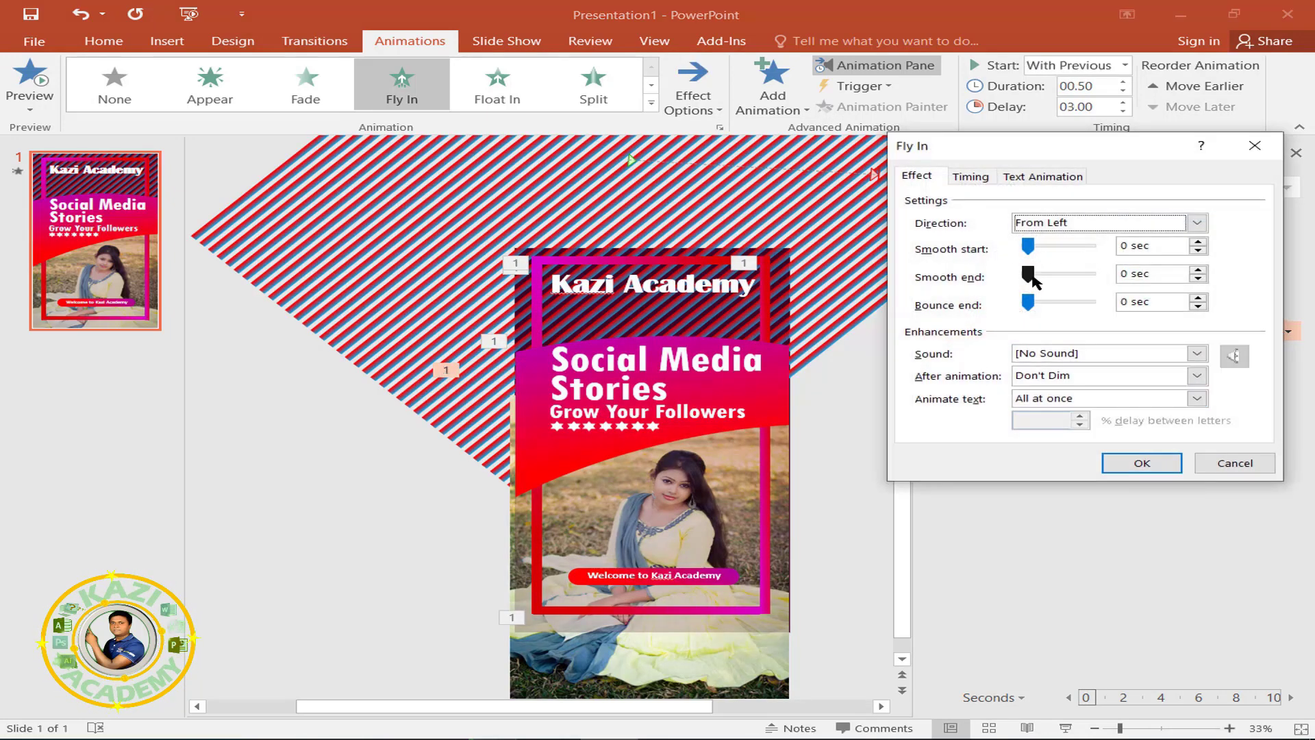
left_click_drag(1027, 274, 1092, 276)
left_click(1141, 463)
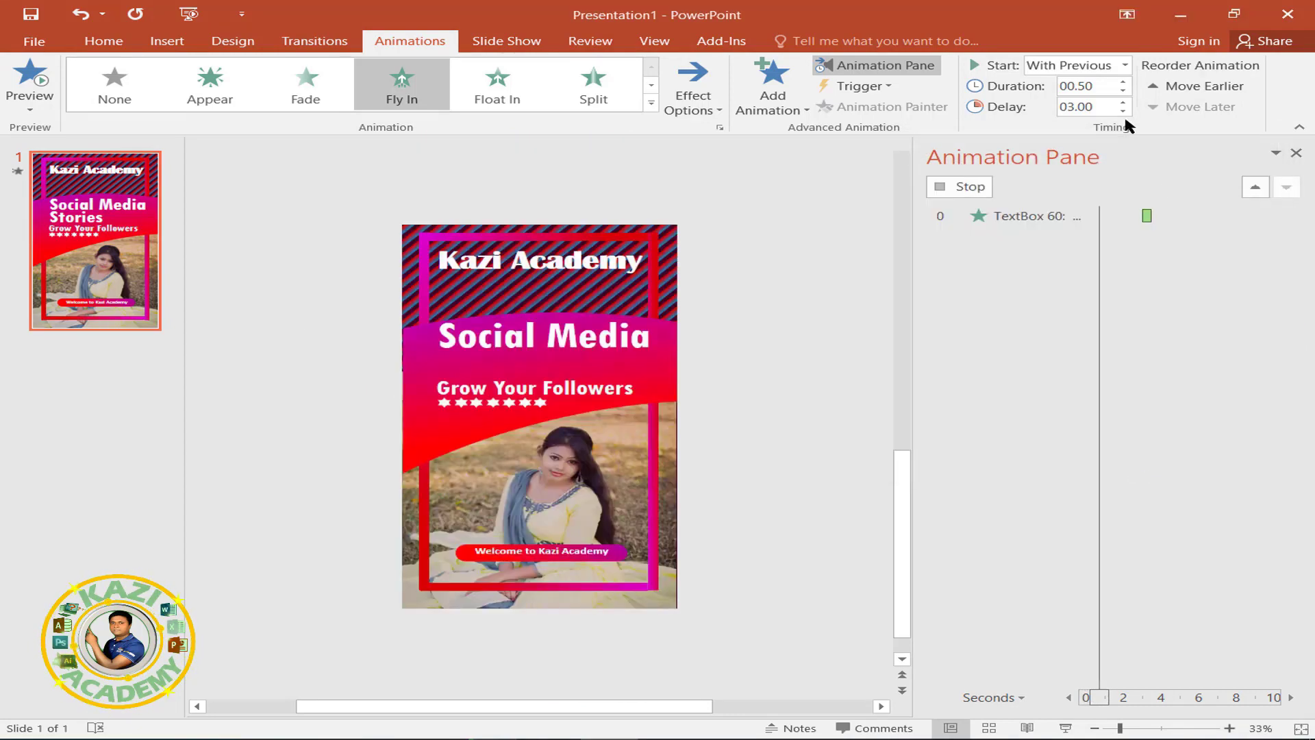
left_click(1123, 81)
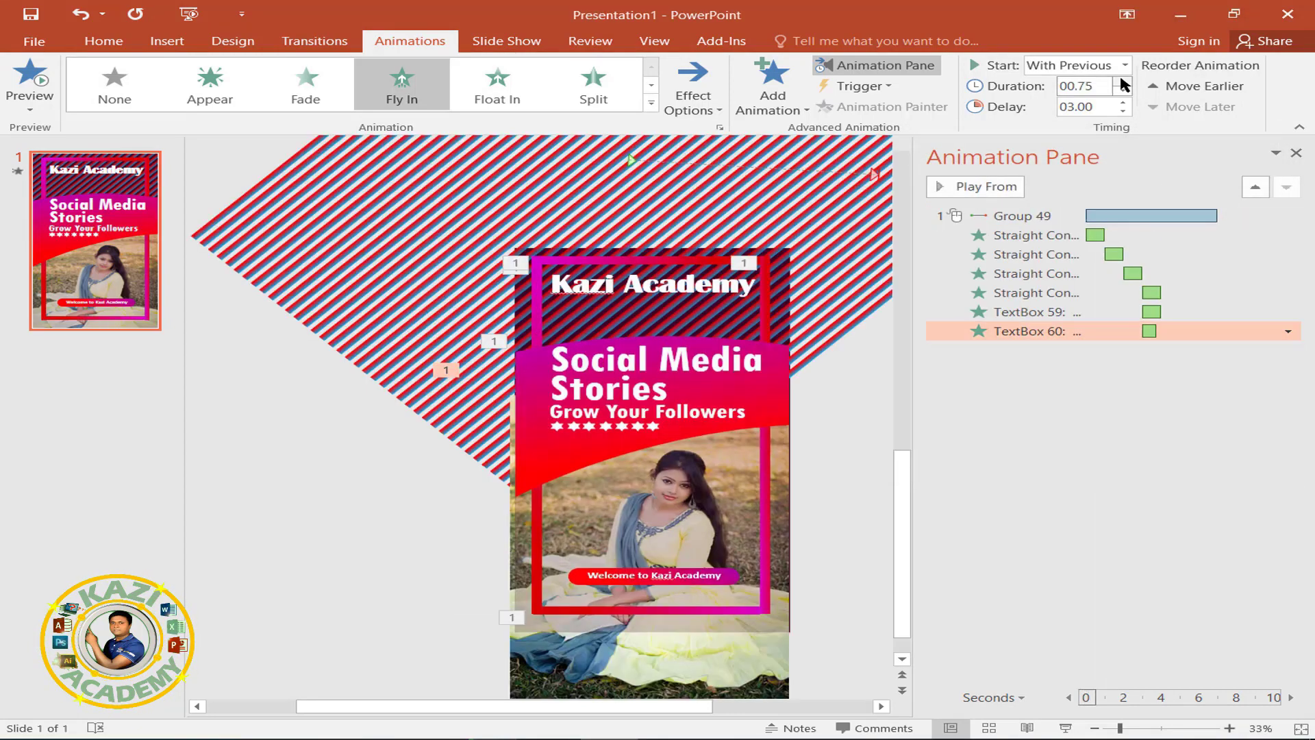
left_click(1133, 388)
Step: Make the Grow Your Followers box fly in from the right, With Previous, with a smooth end
left_click(640, 415)
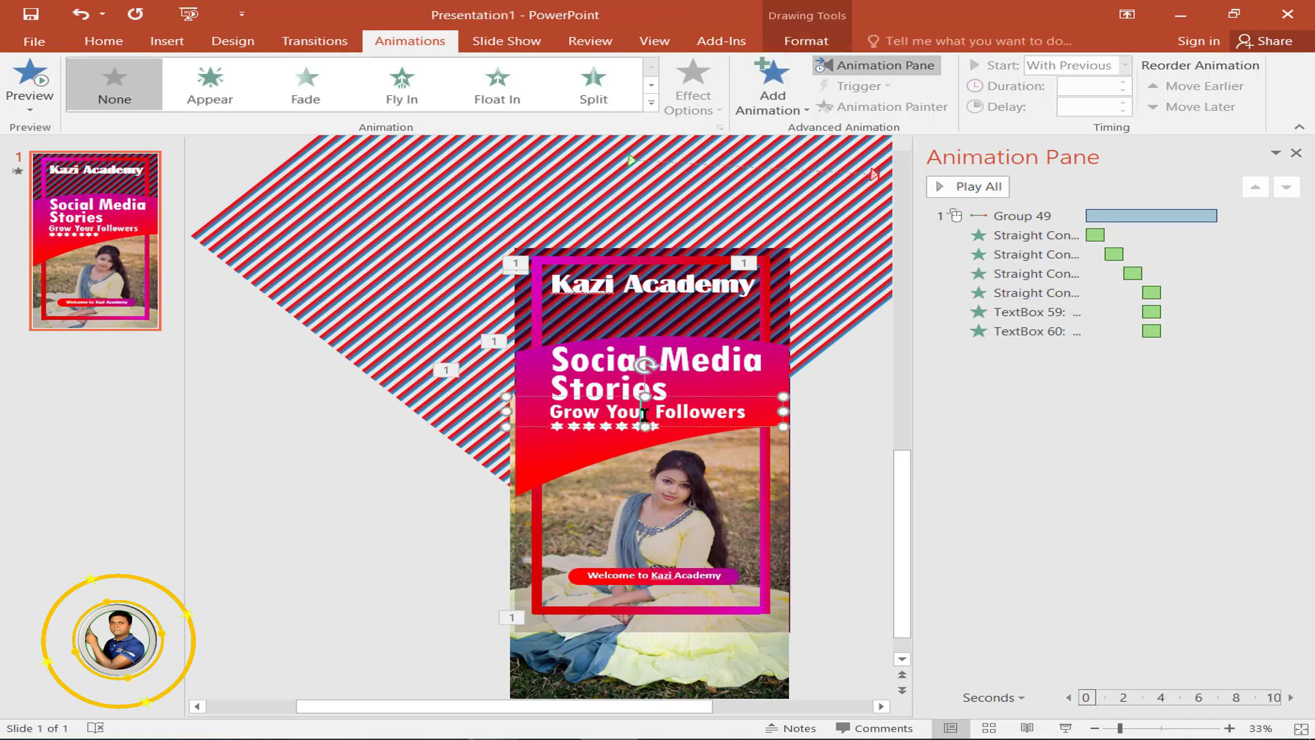
left_click(773, 86)
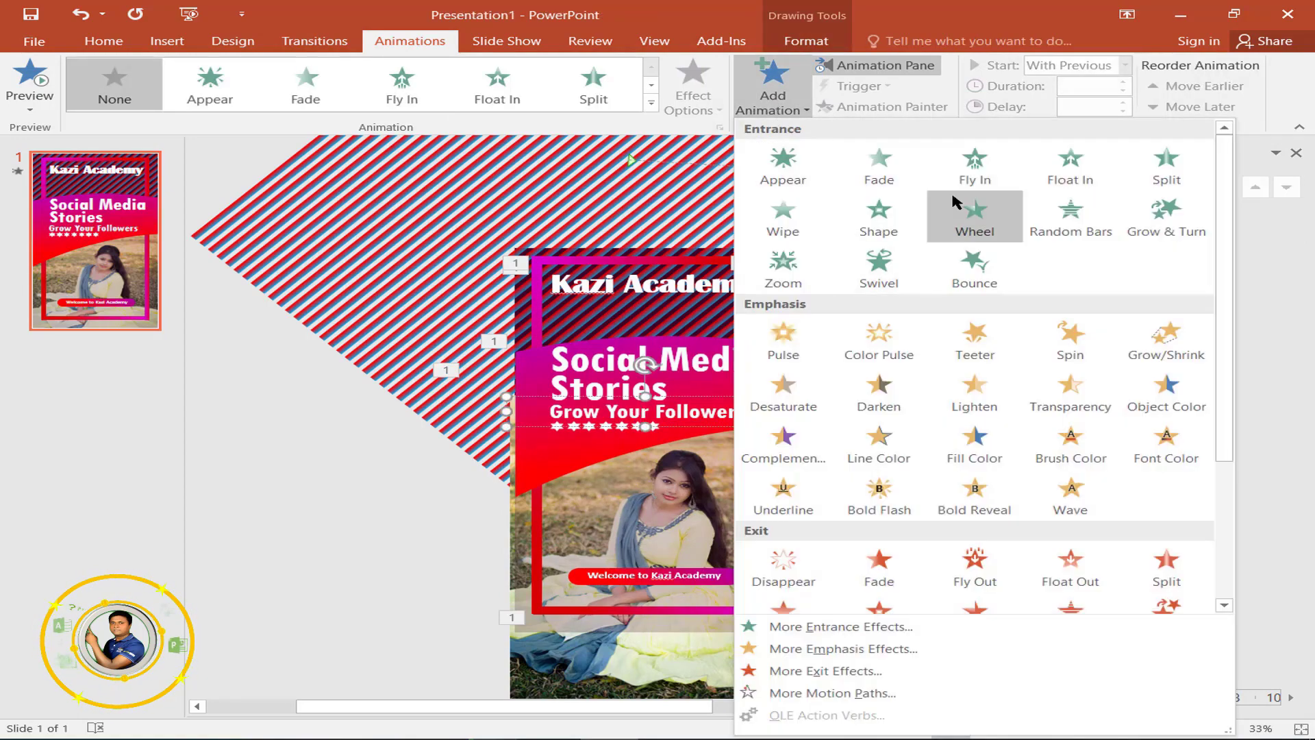
key("Escape")
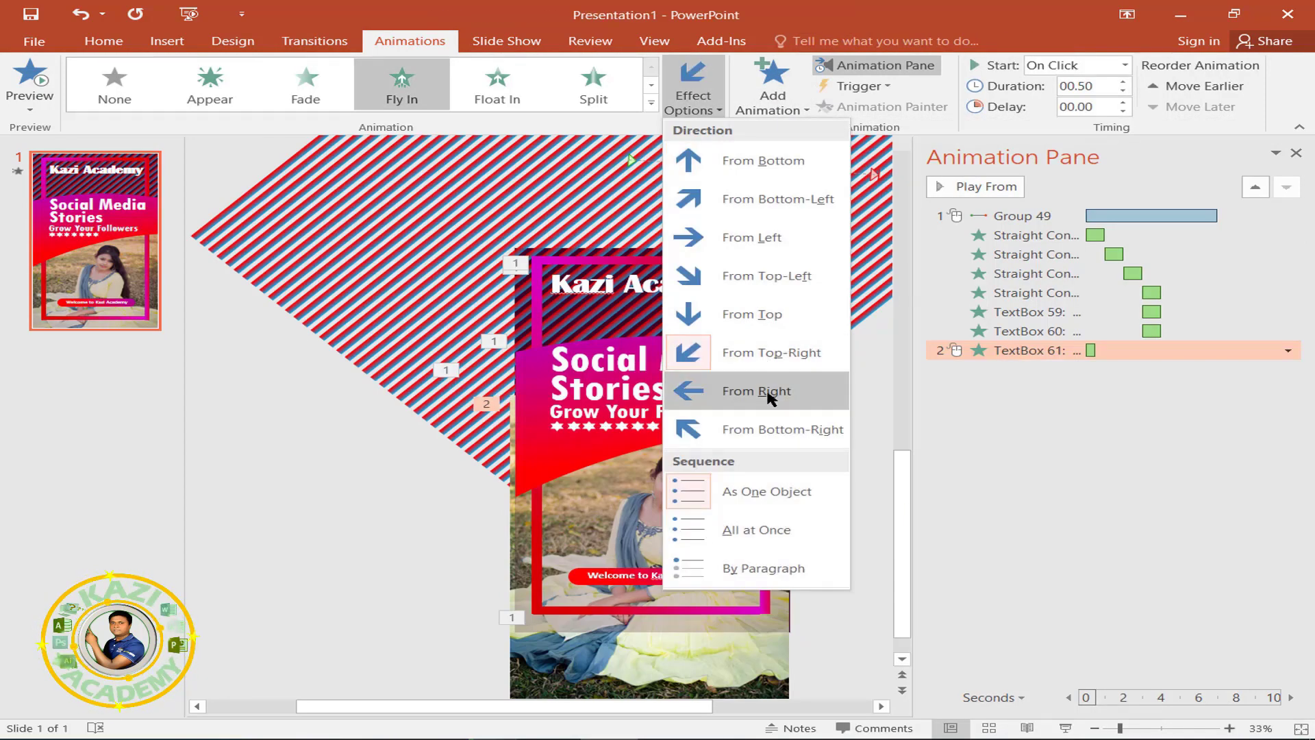
left_click(683, 388)
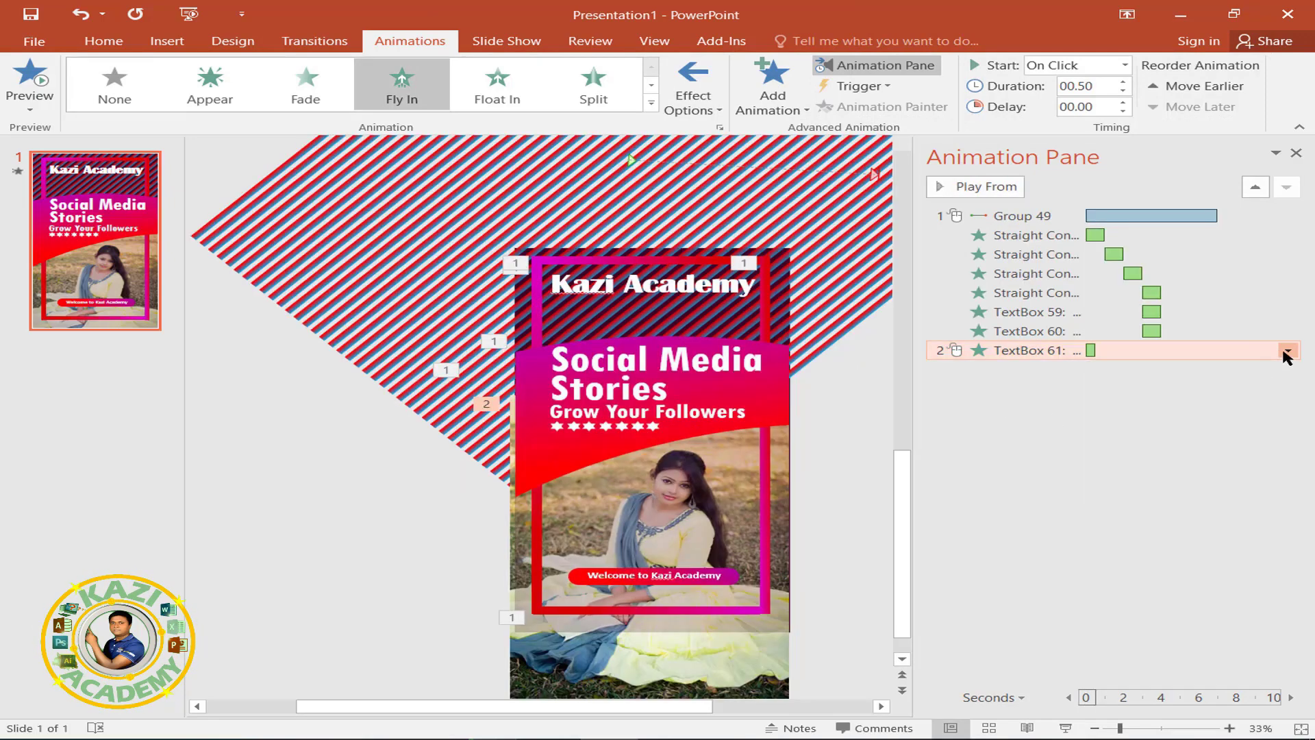
left_click(1287, 351)
left_click(1217, 391)
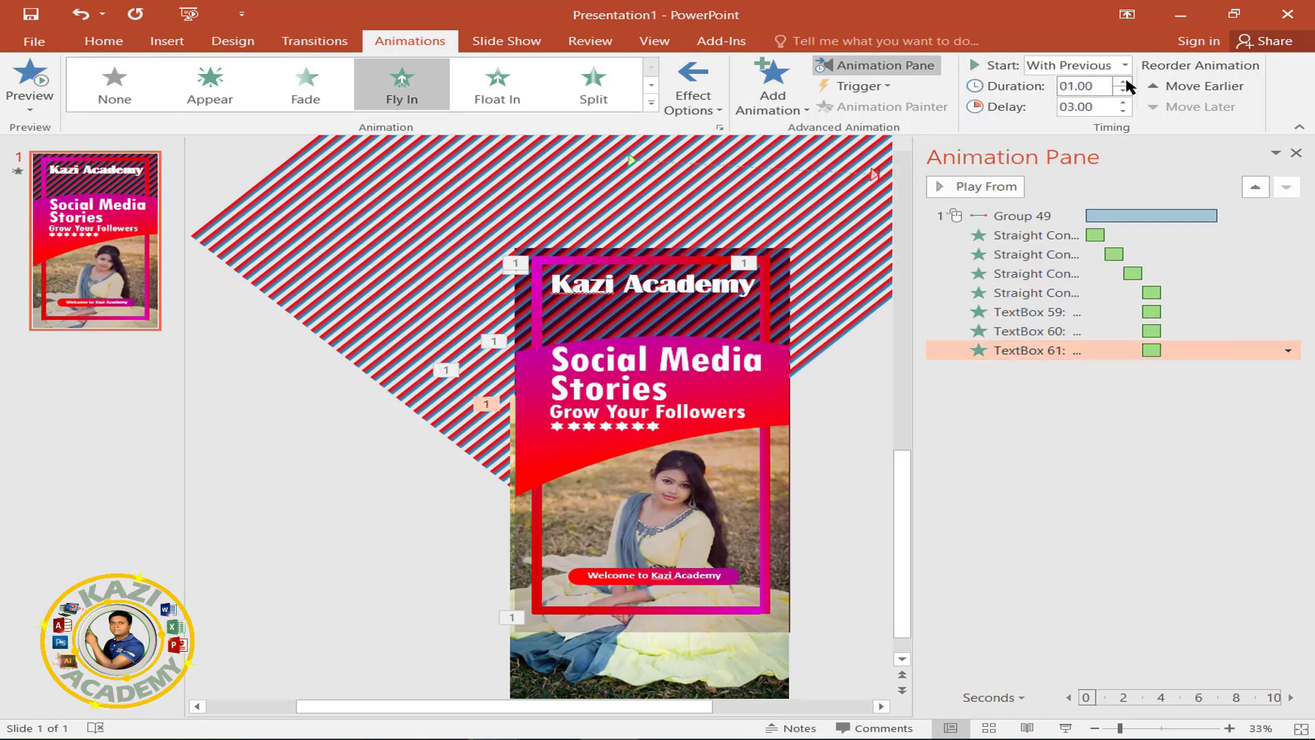
left_click(1287, 350)
left_click(1187, 438)
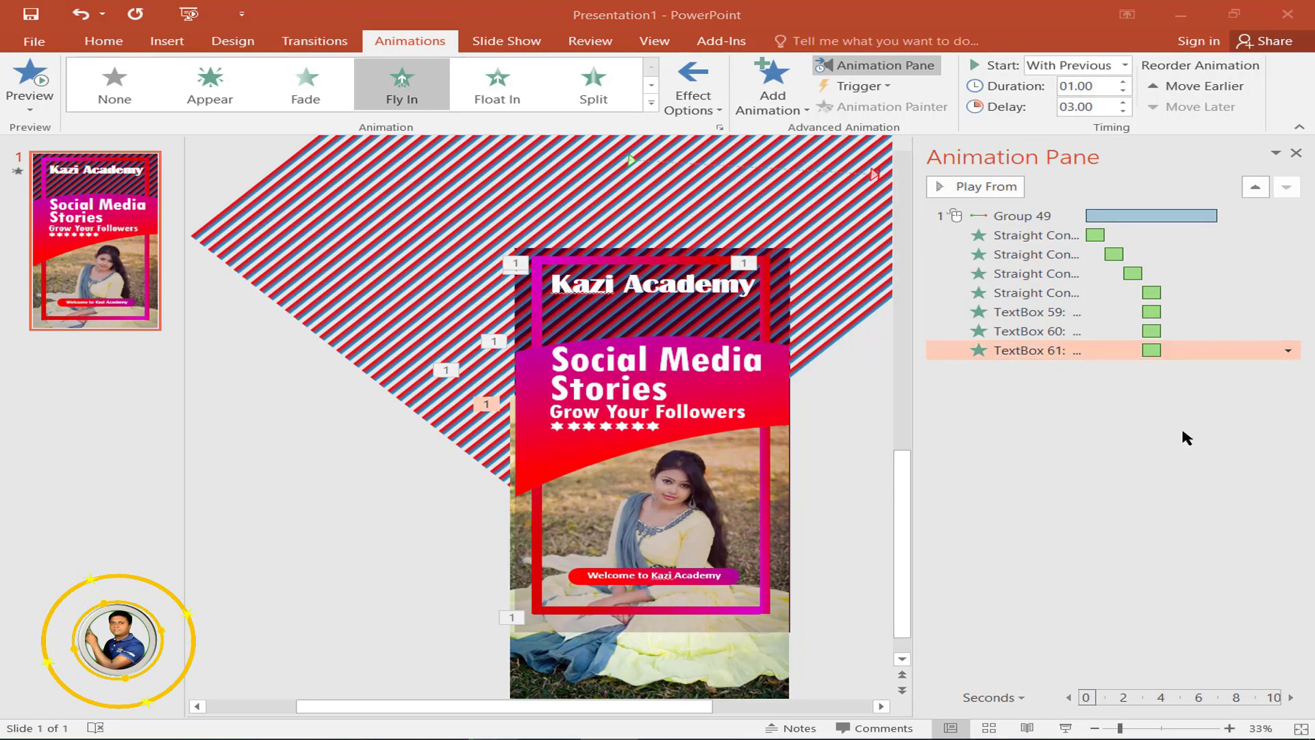
left_click_drag(1030, 277, 1094, 276)
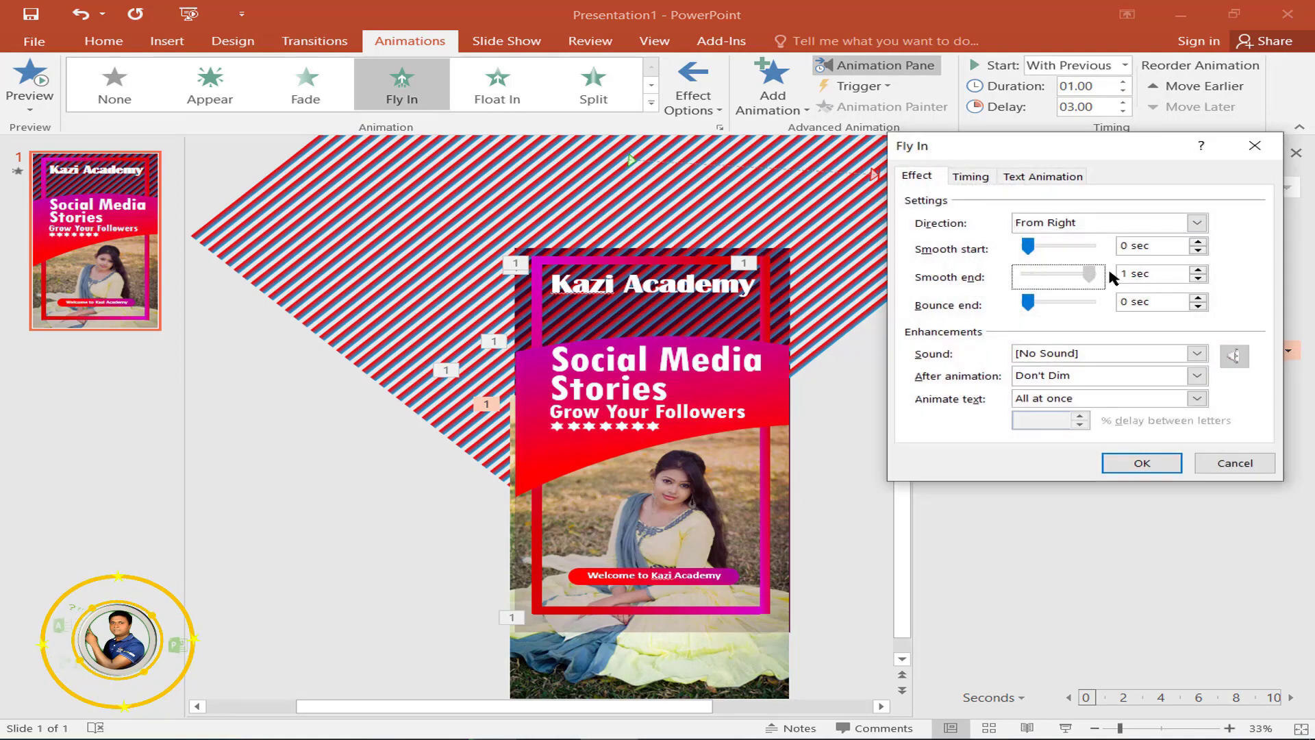
left_click(1142, 463)
left_click(655, 281)
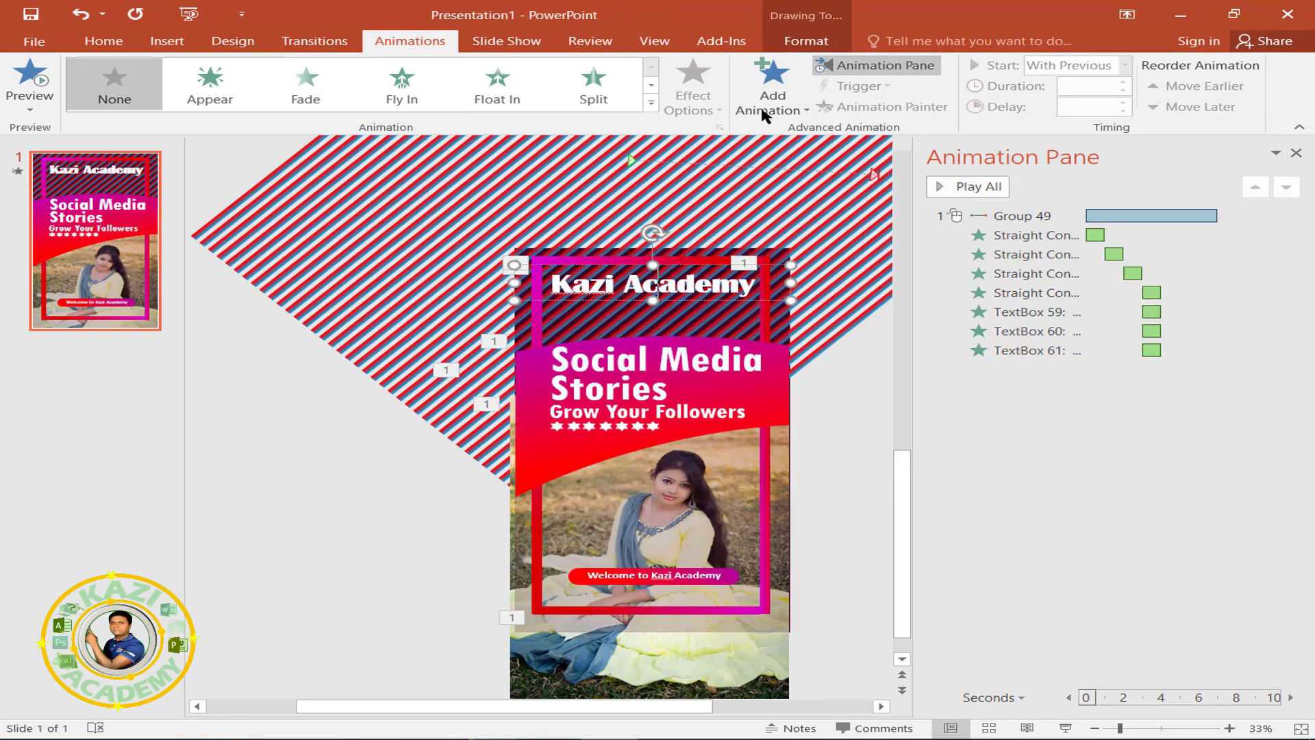
Step: Give the Kazi Academy title (TextBox 75) a Basic Zoom entrance, With Previous, with a longer duration
left_click(771, 89)
left_click(884, 622)
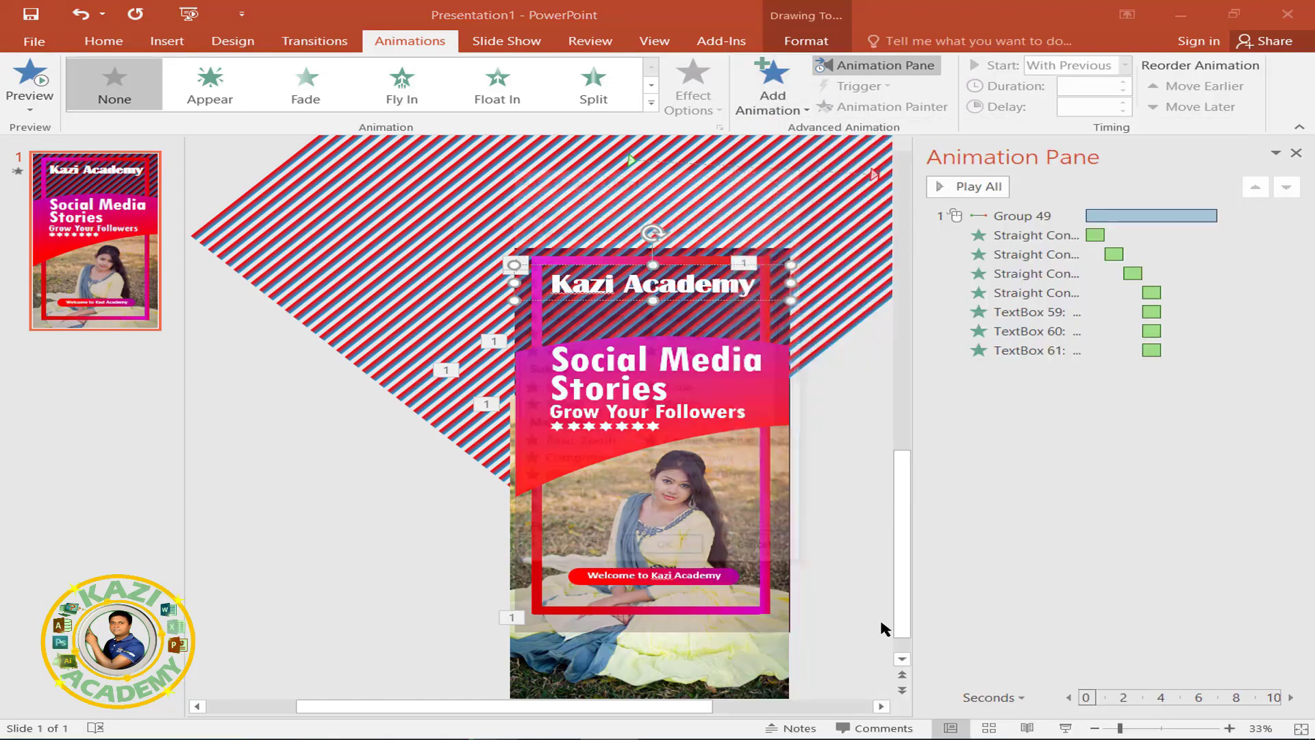
left_click_drag(661, 177, 1051, 132)
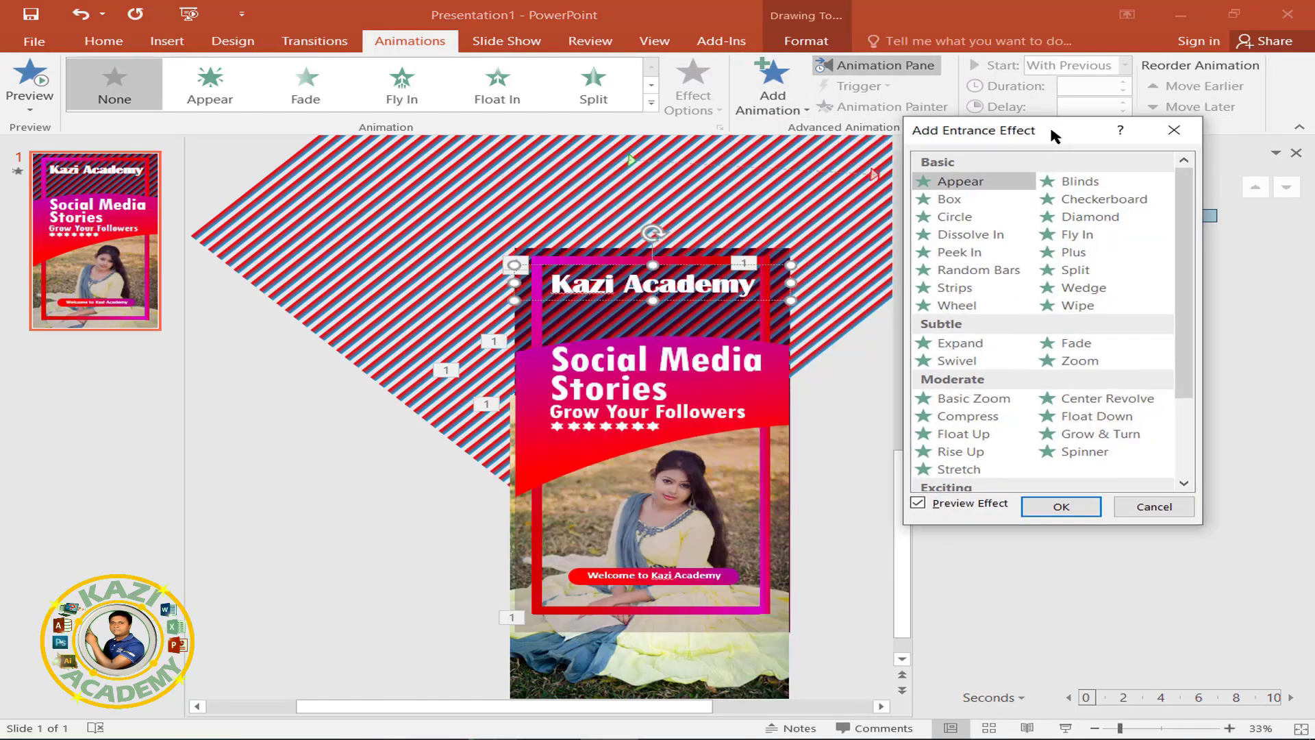
left_click(957, 399)
left_click(1061, 507)
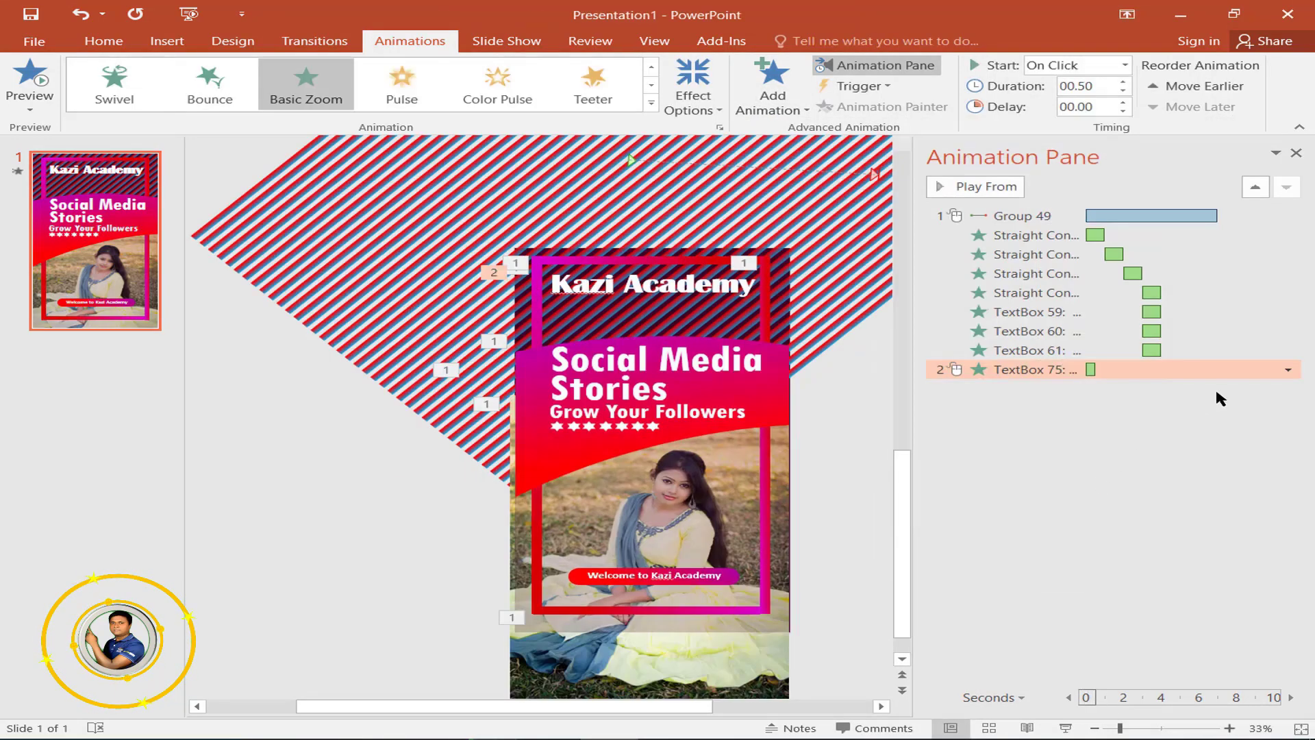
left_click(1288, 371)
left_click(1226, 410)
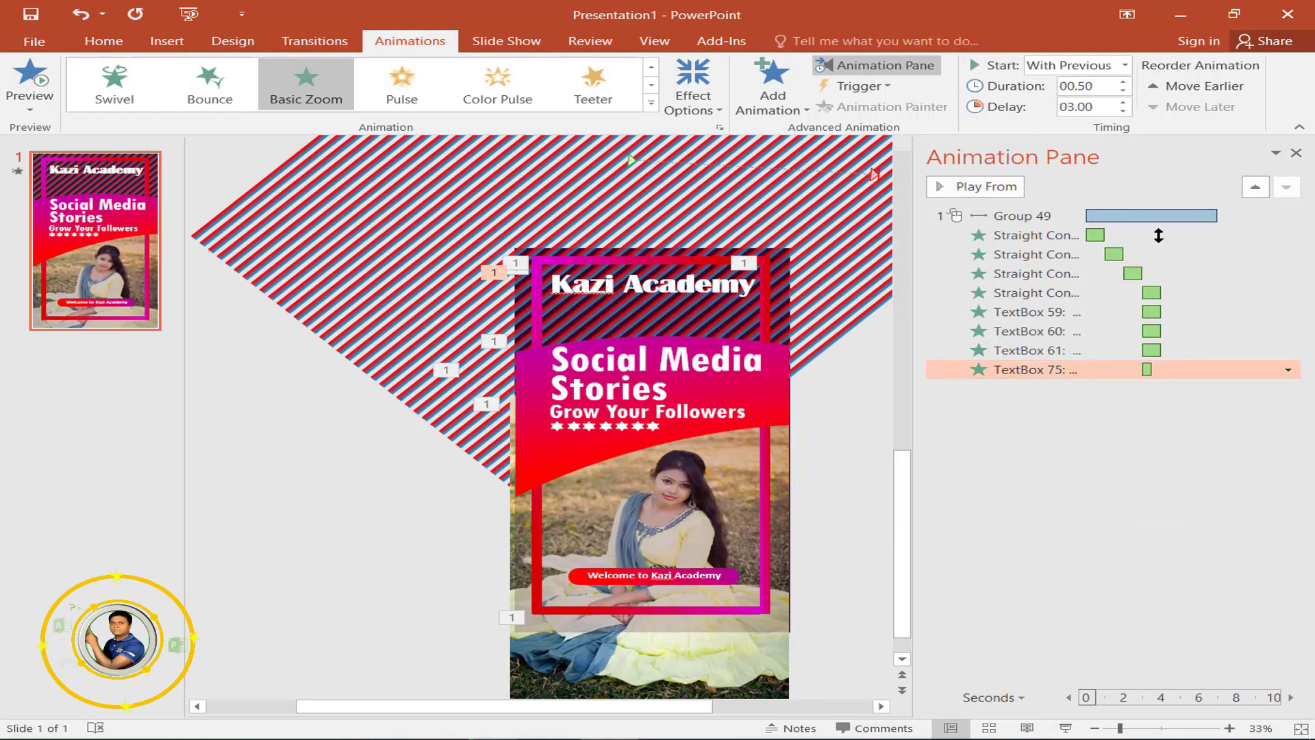
left_click(1122, 81)
left_click(1110, 415)
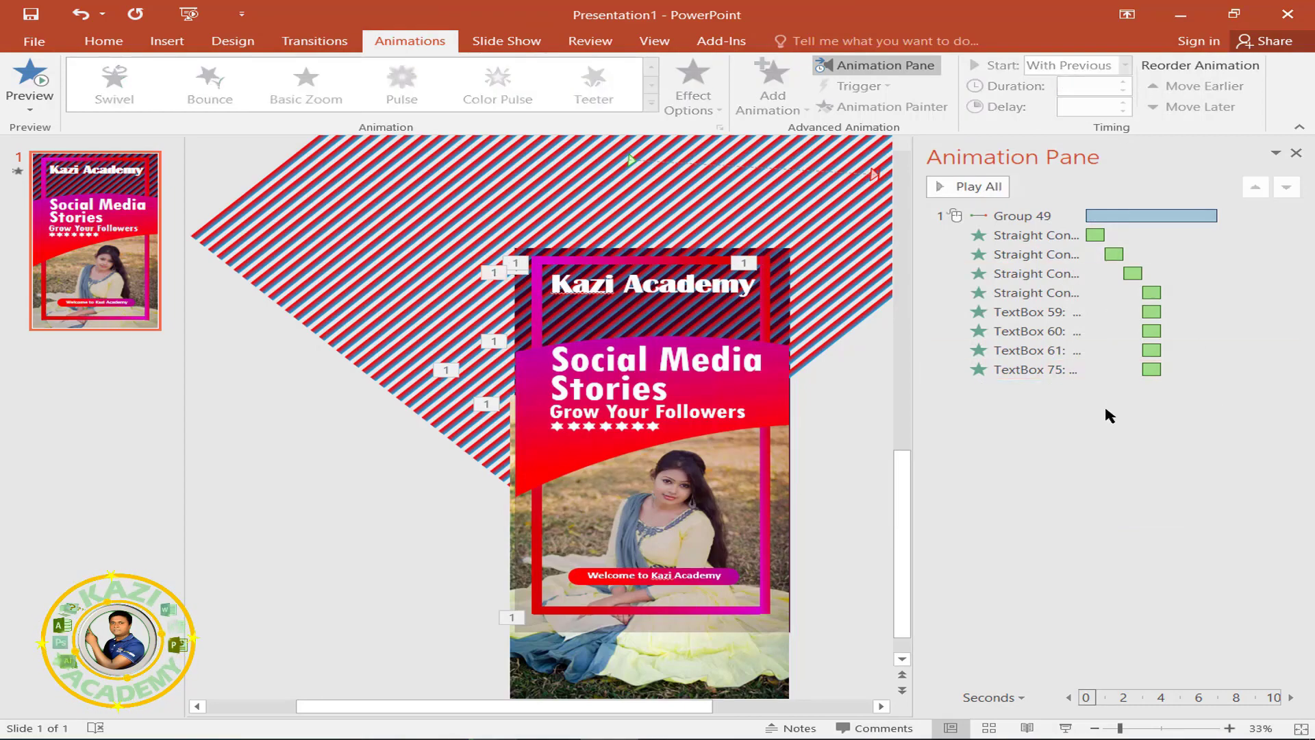
left_click(628, 429)
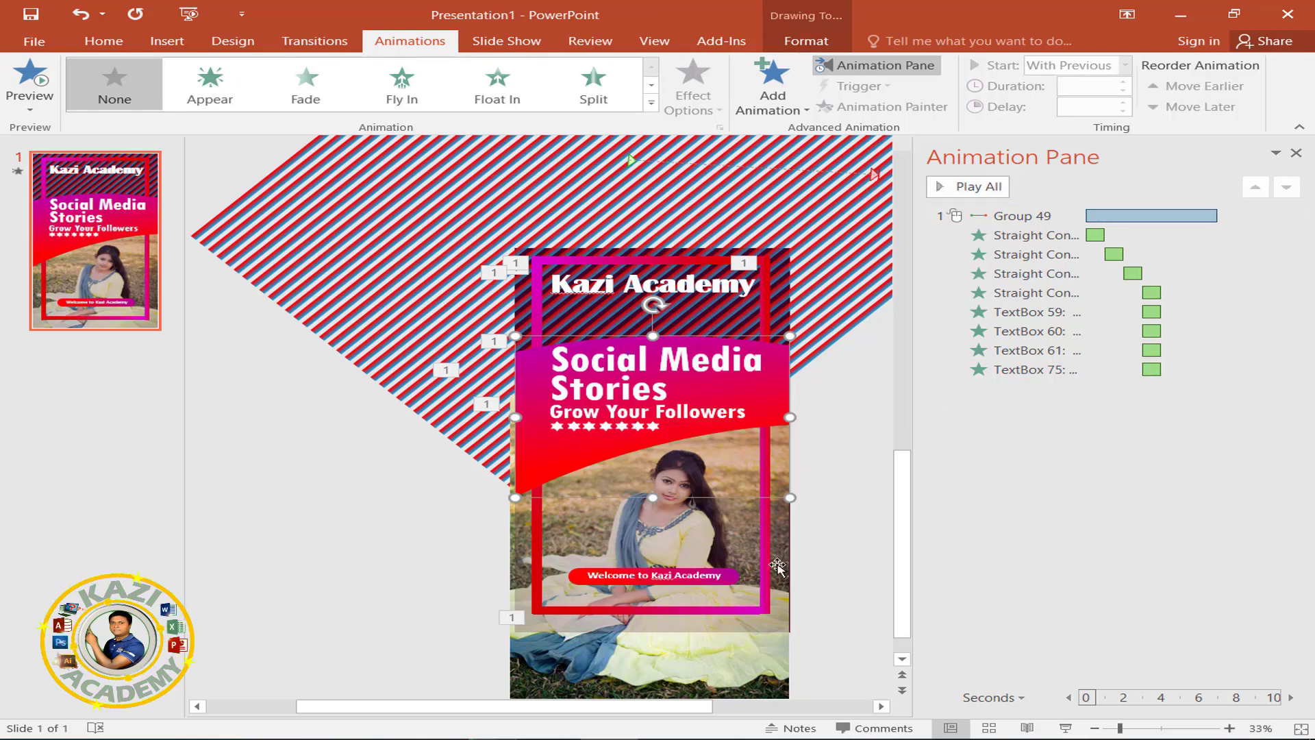
Step: Give the first small star a Wipe entrance from the left
scroll(858, 527, "up", 5, "ctrl")
scroll(862, 524, "down", 3, "ctrl")
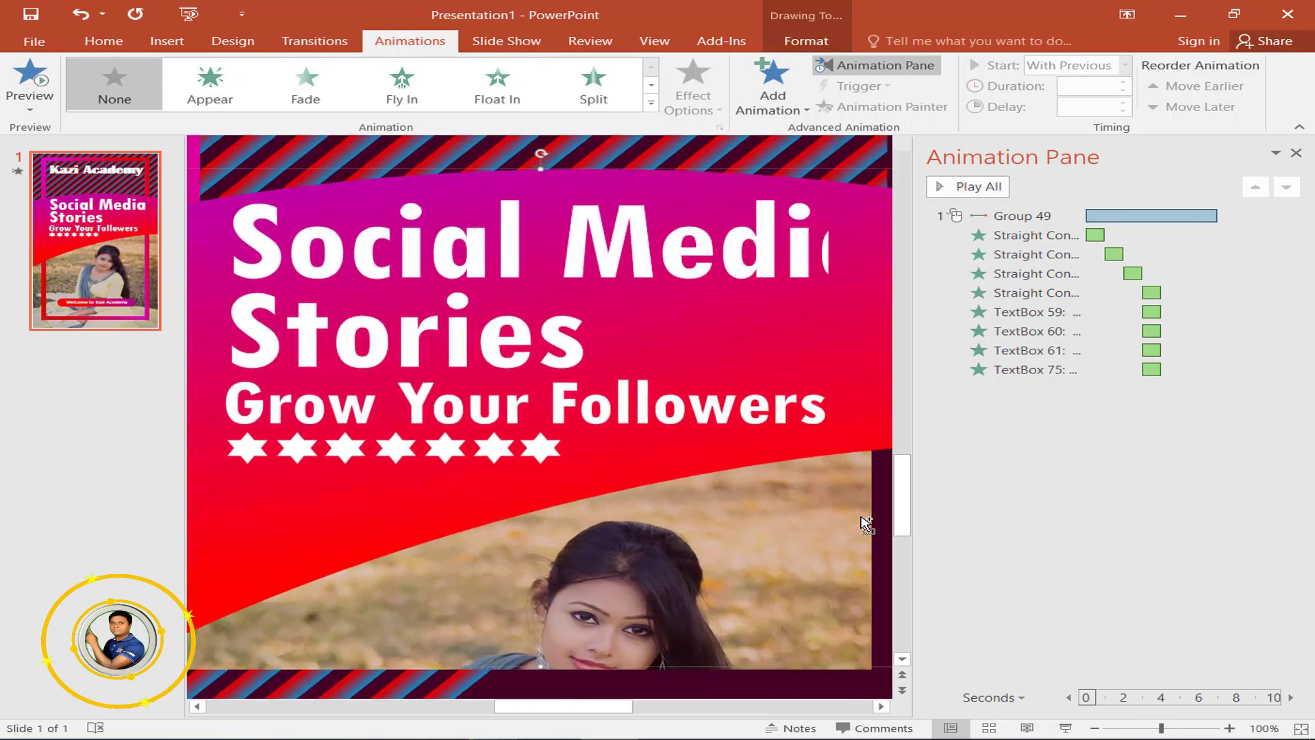
left_click(317, 440)
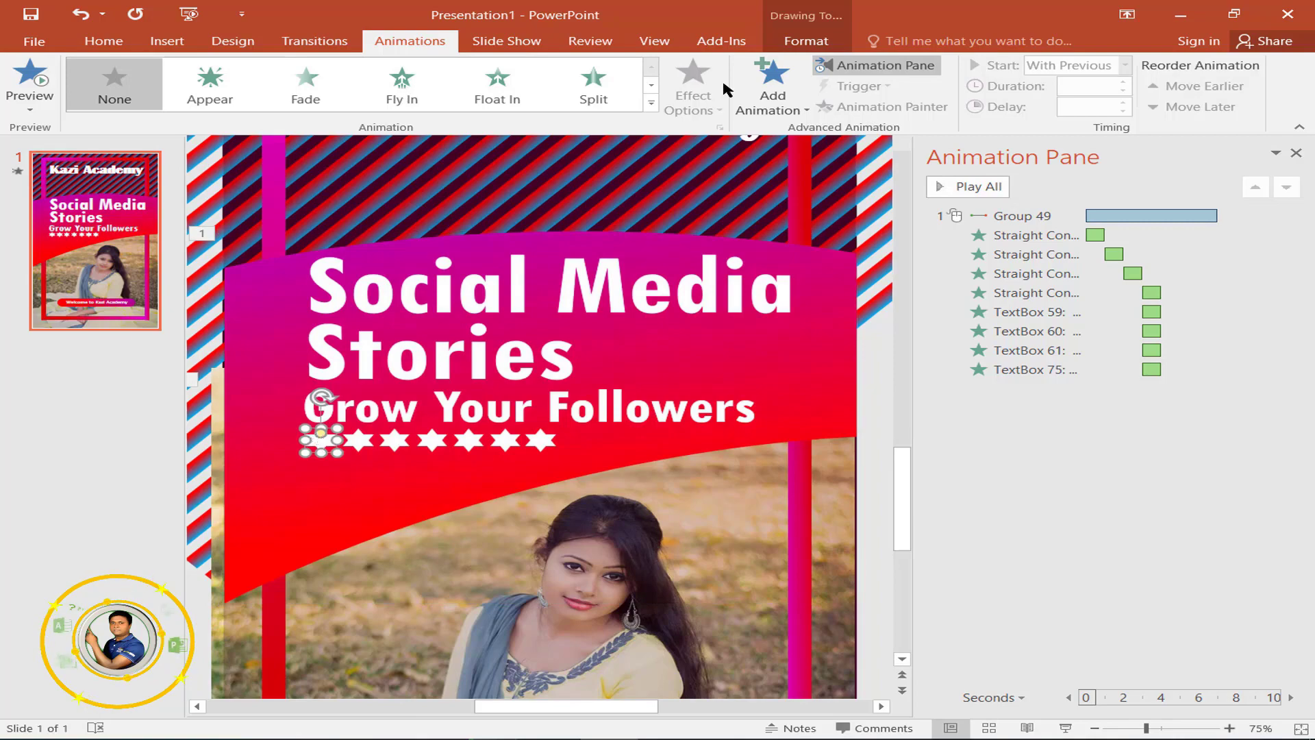
left_click(770, 89)
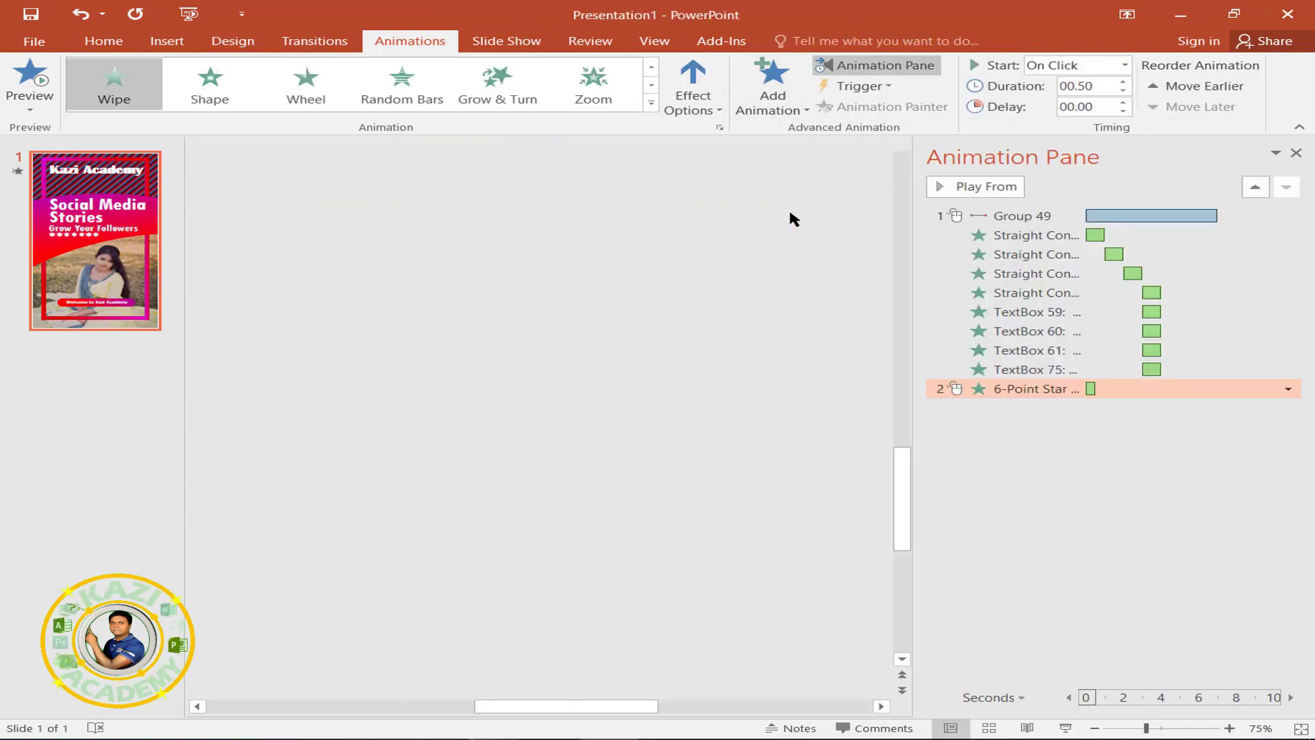
left_click(773, 205)
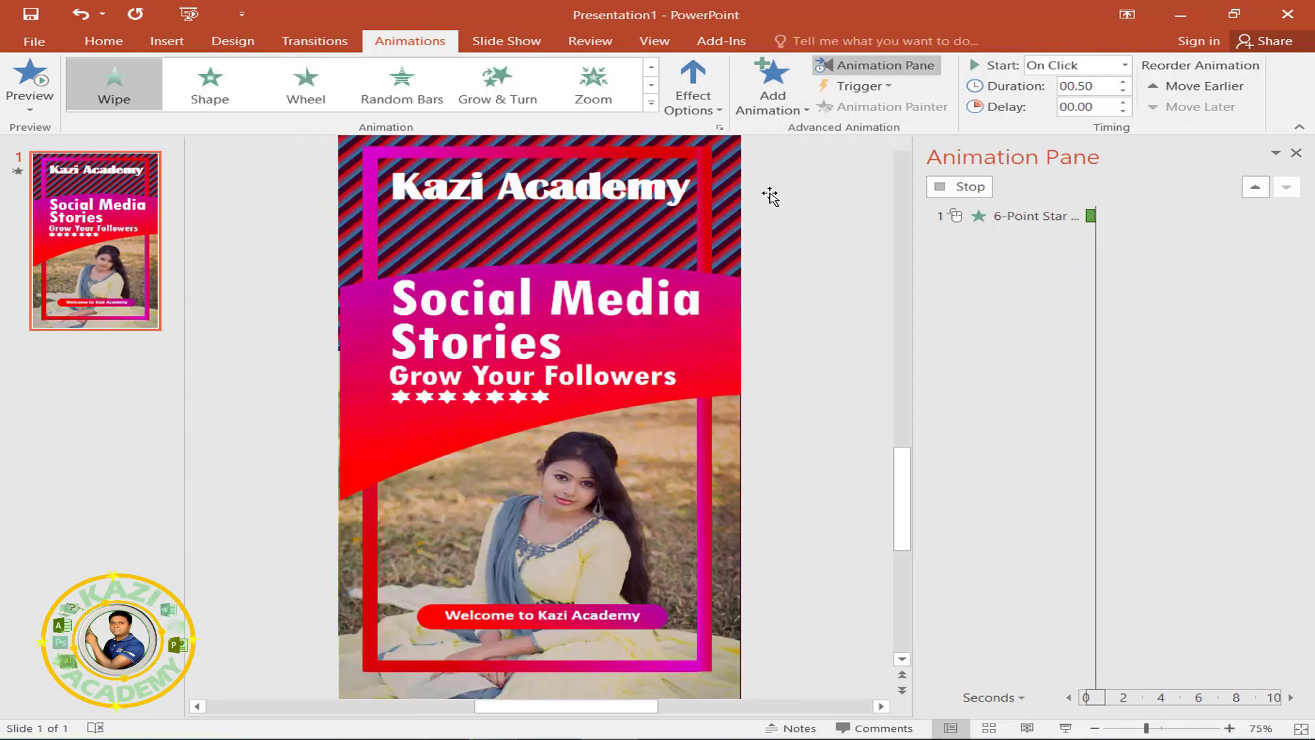
left_click(693, 88)
left_click(728, 201)
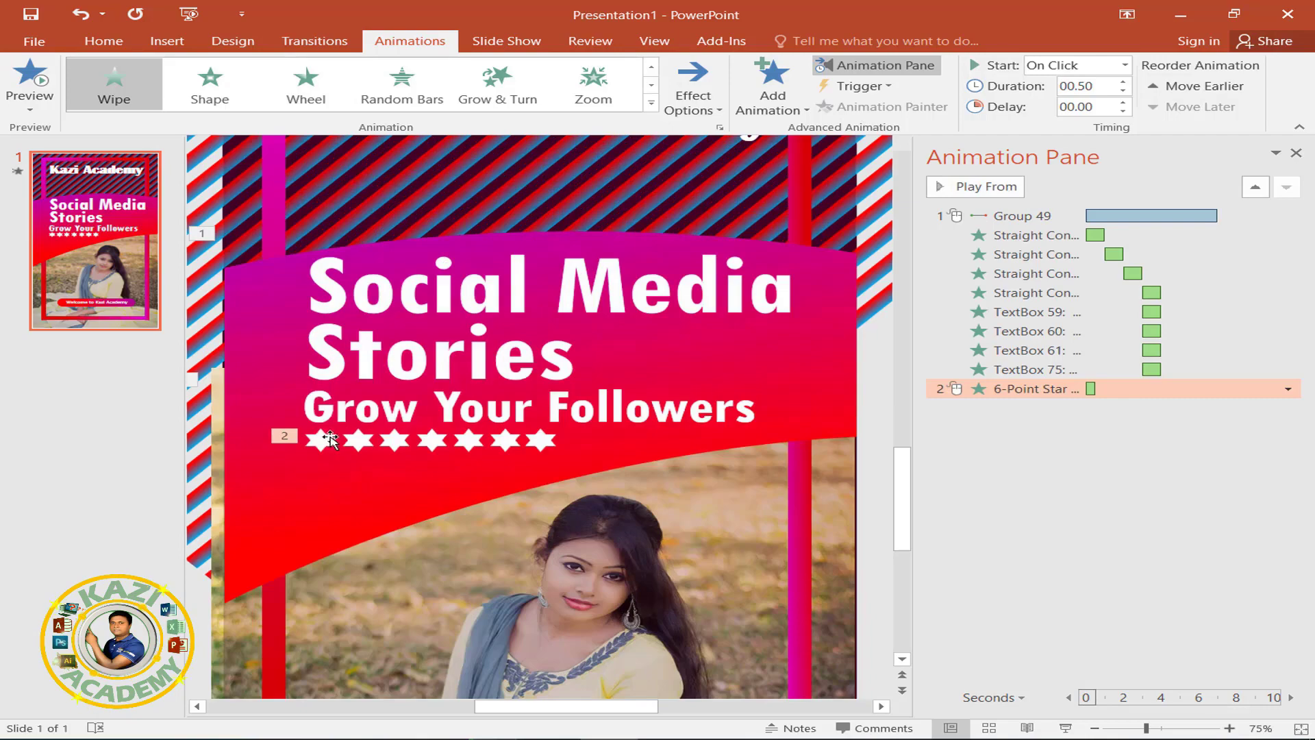
Step: Set all the star animations to start With Previous with a 3-second delay
left_click(329, 439)
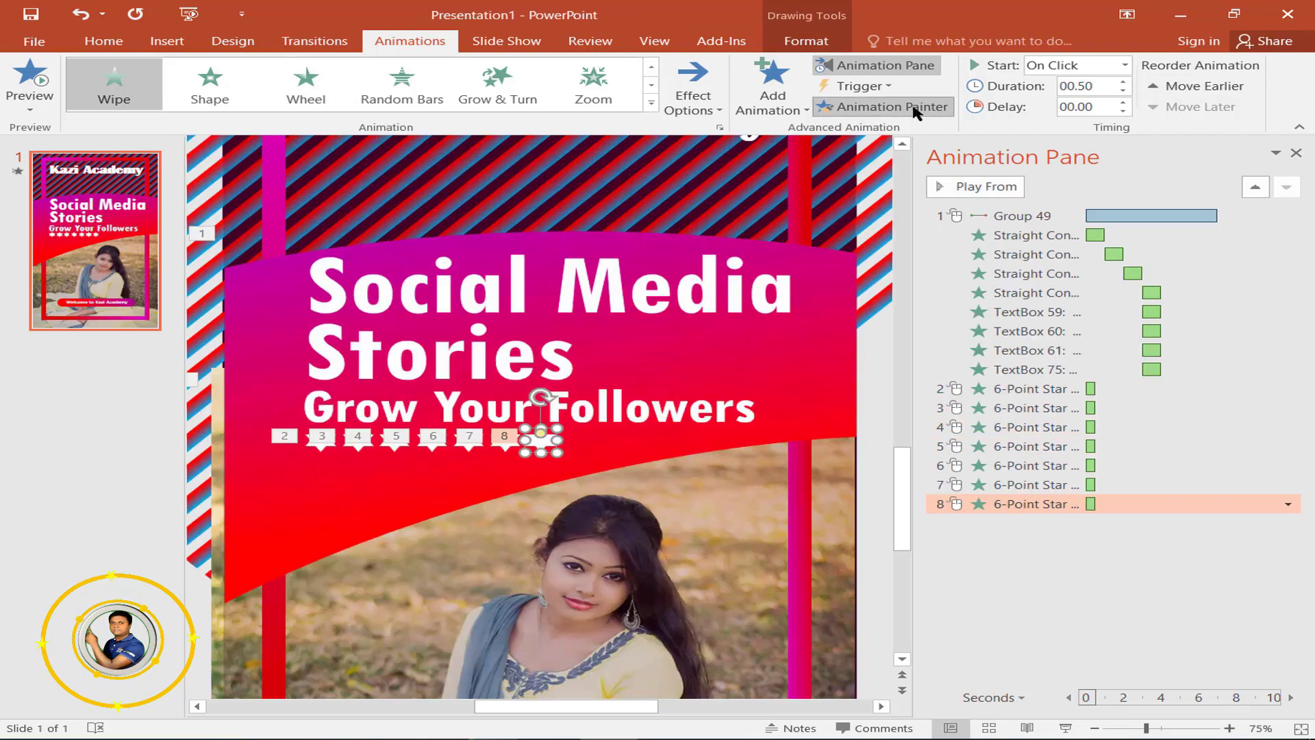
left_click_drag(1028, 503, 1043, 389)
left_click(1125, 65)
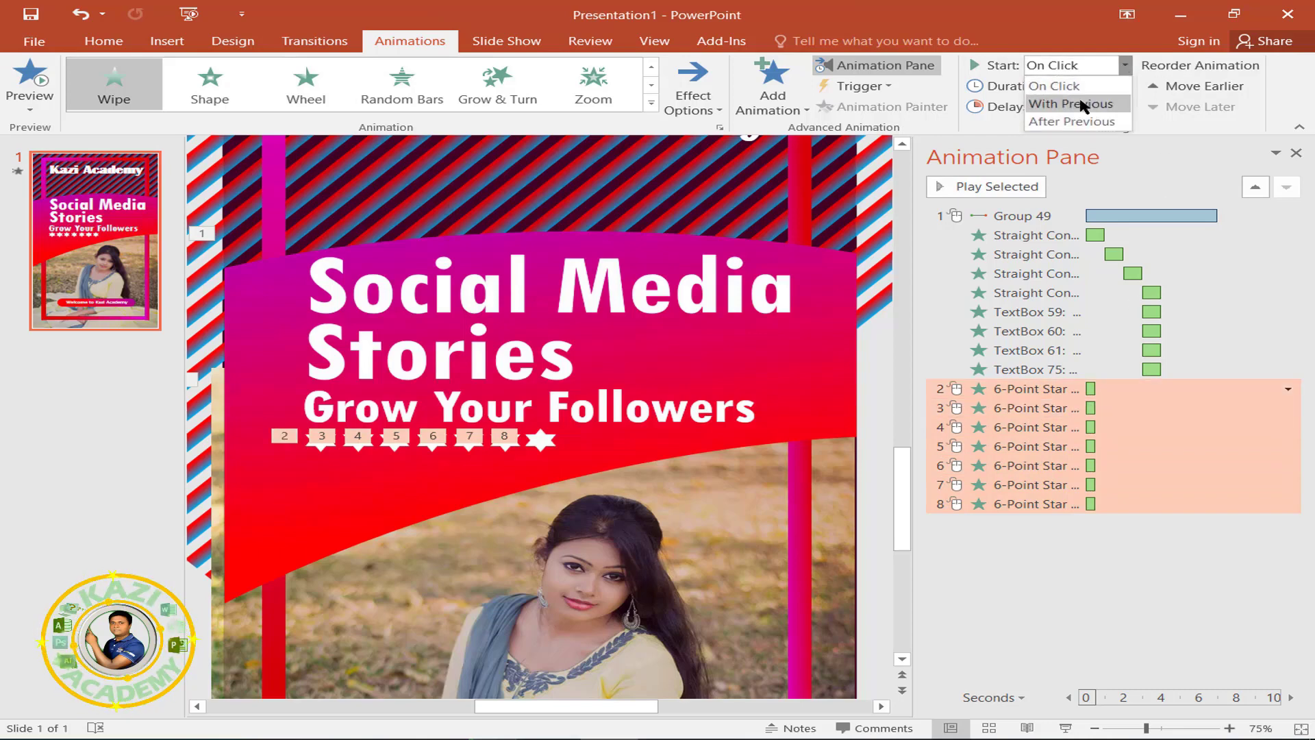
left_click(1069, 97)
double_click(1079, 107)
type("3")
key("Return")
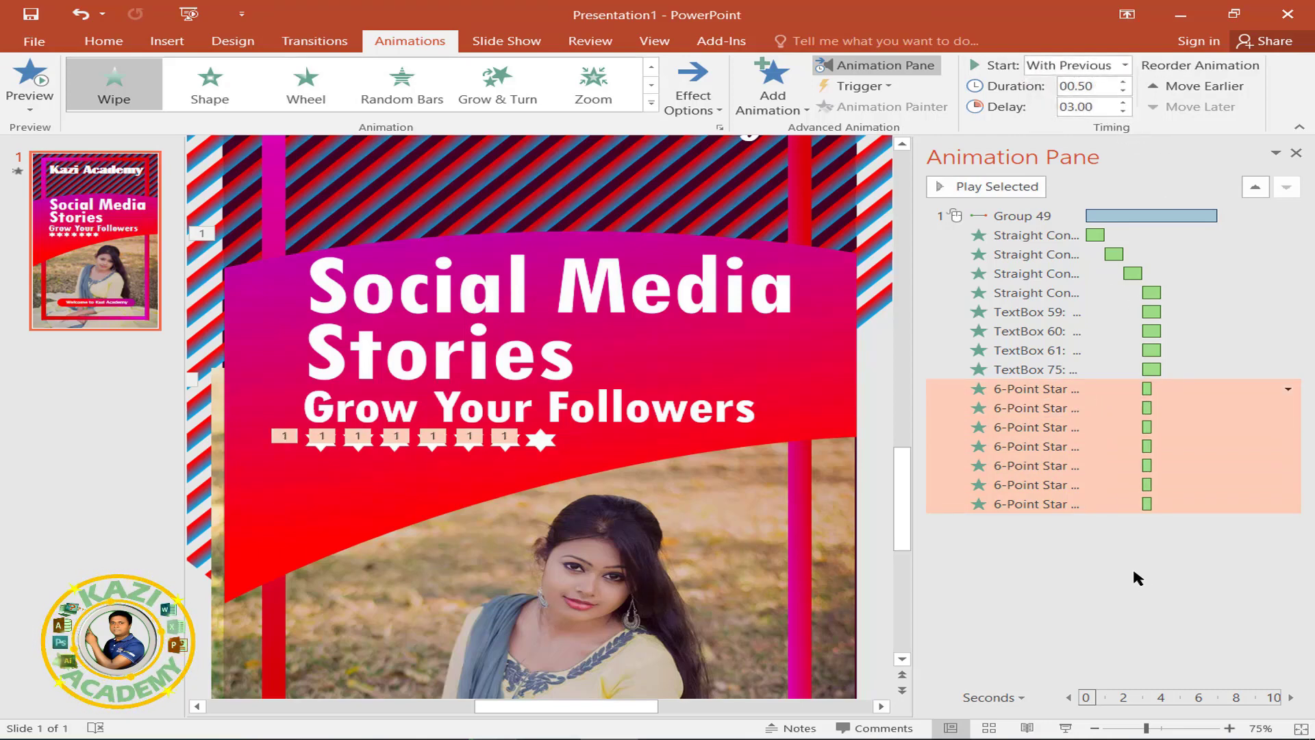
left_click(1148, 544)
Step: Stagger the later stars' delays so each starts slightly after the one before
left_click(1104, 407)
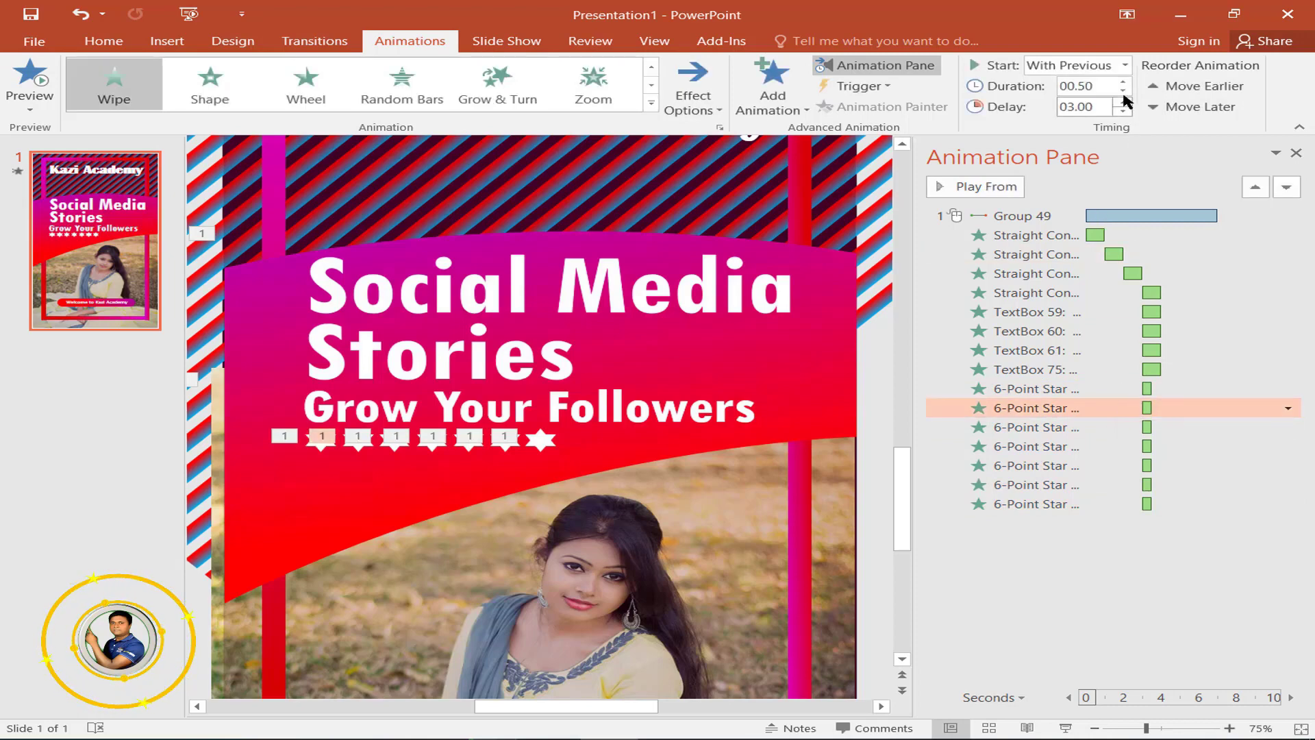
left_click(1123, 110)
left_click(1109, 426)
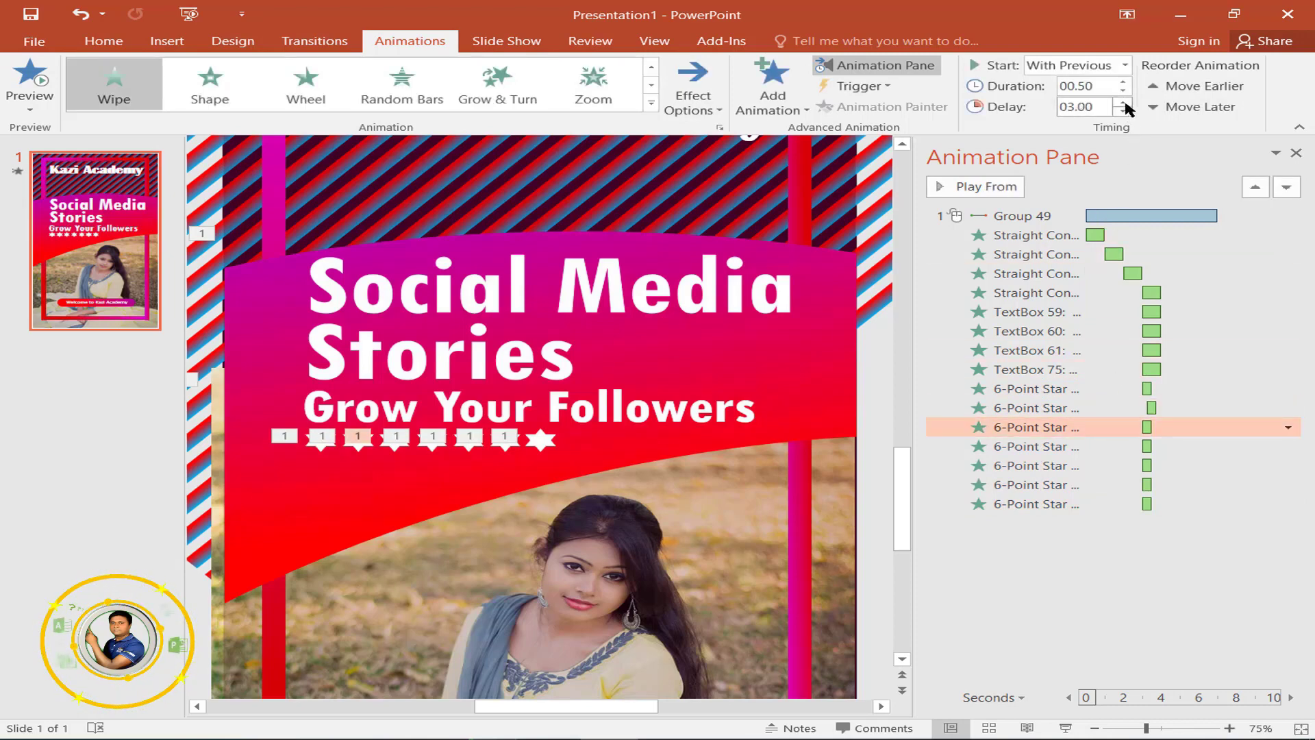
left_click(1108, 447)
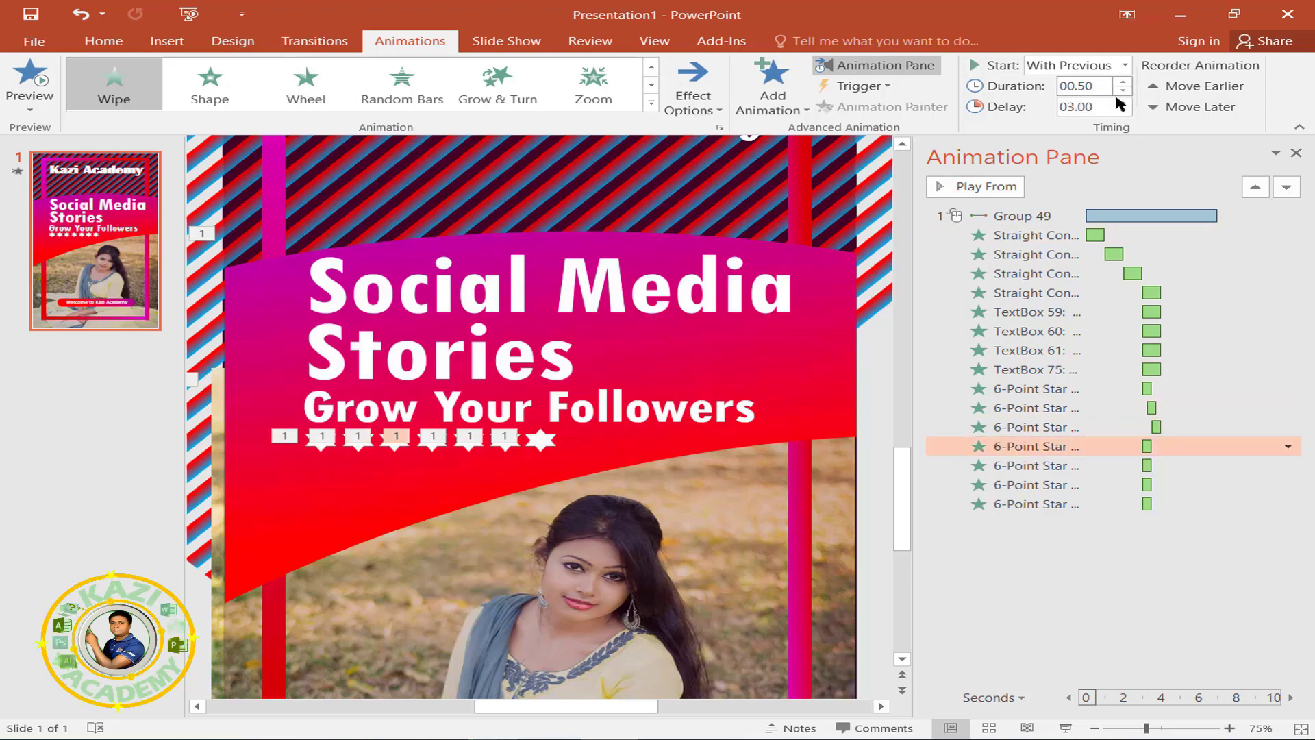
left_click(1123, 102)
left_click(1110, 464)
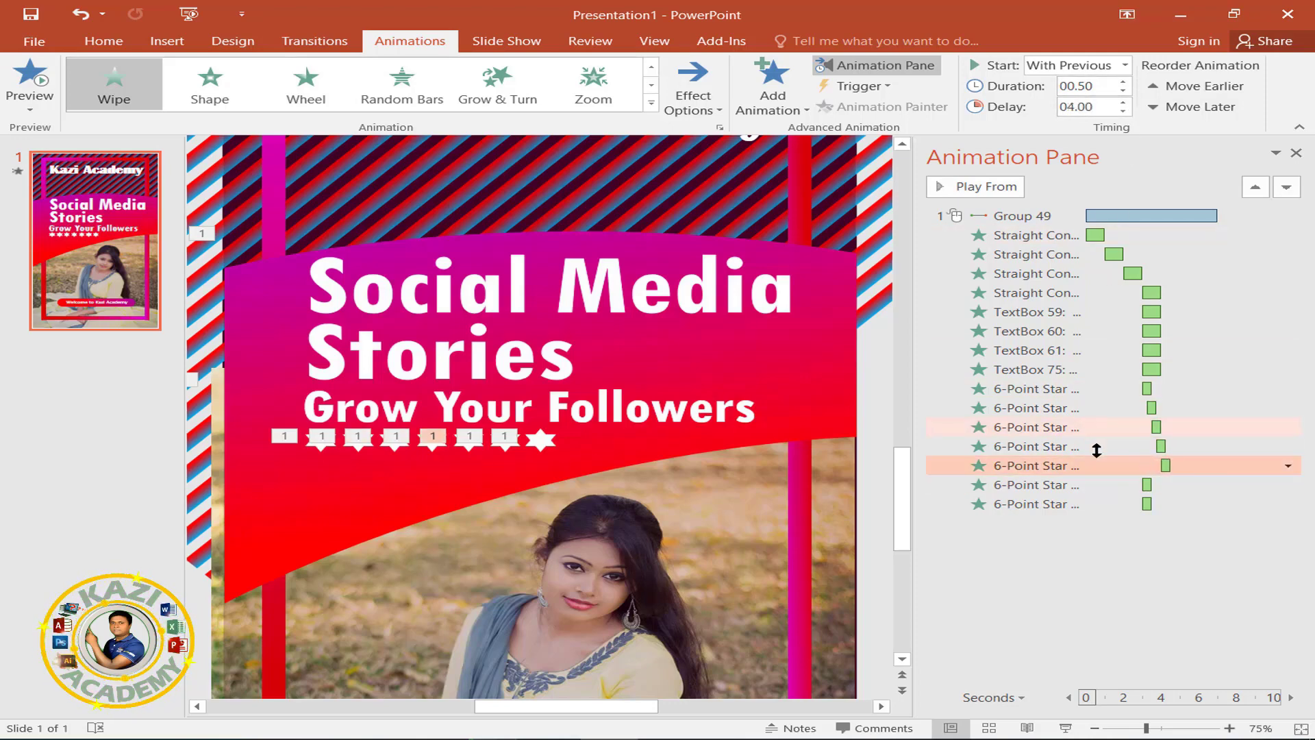
left_click(1095, 484)
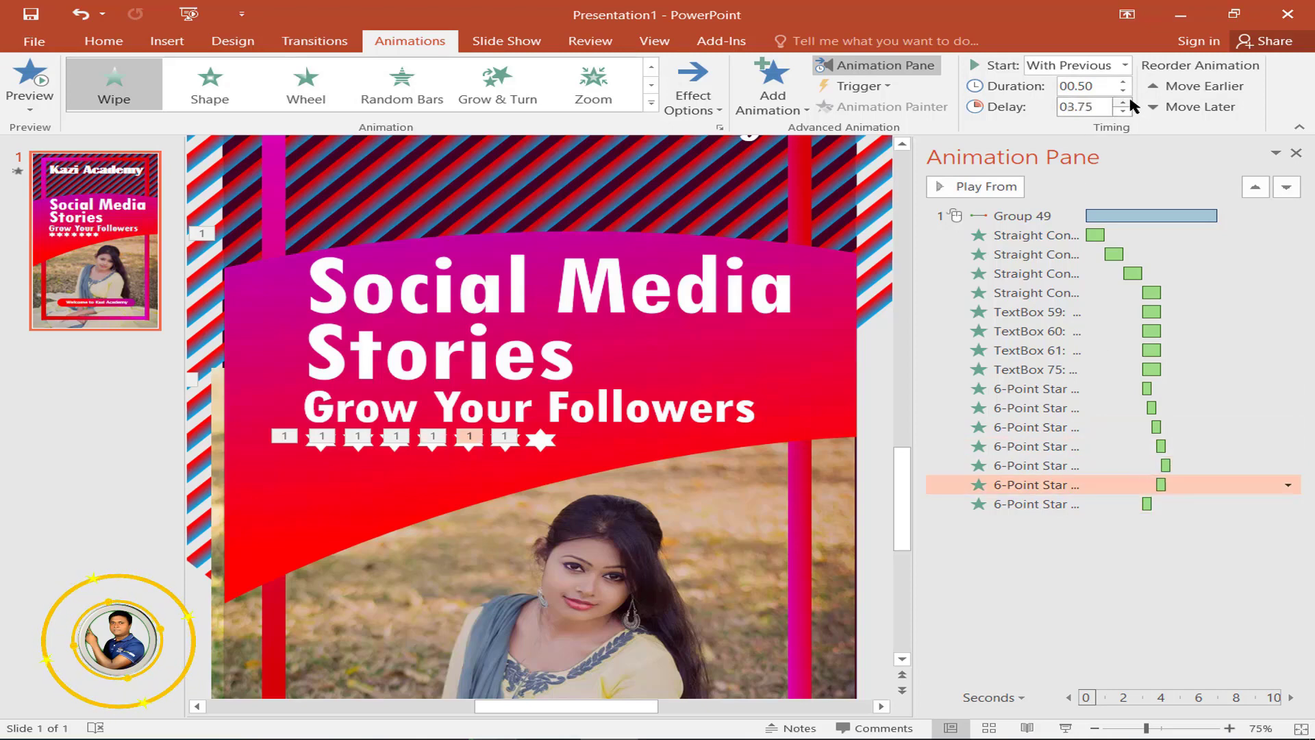
left_click(1090, 504)
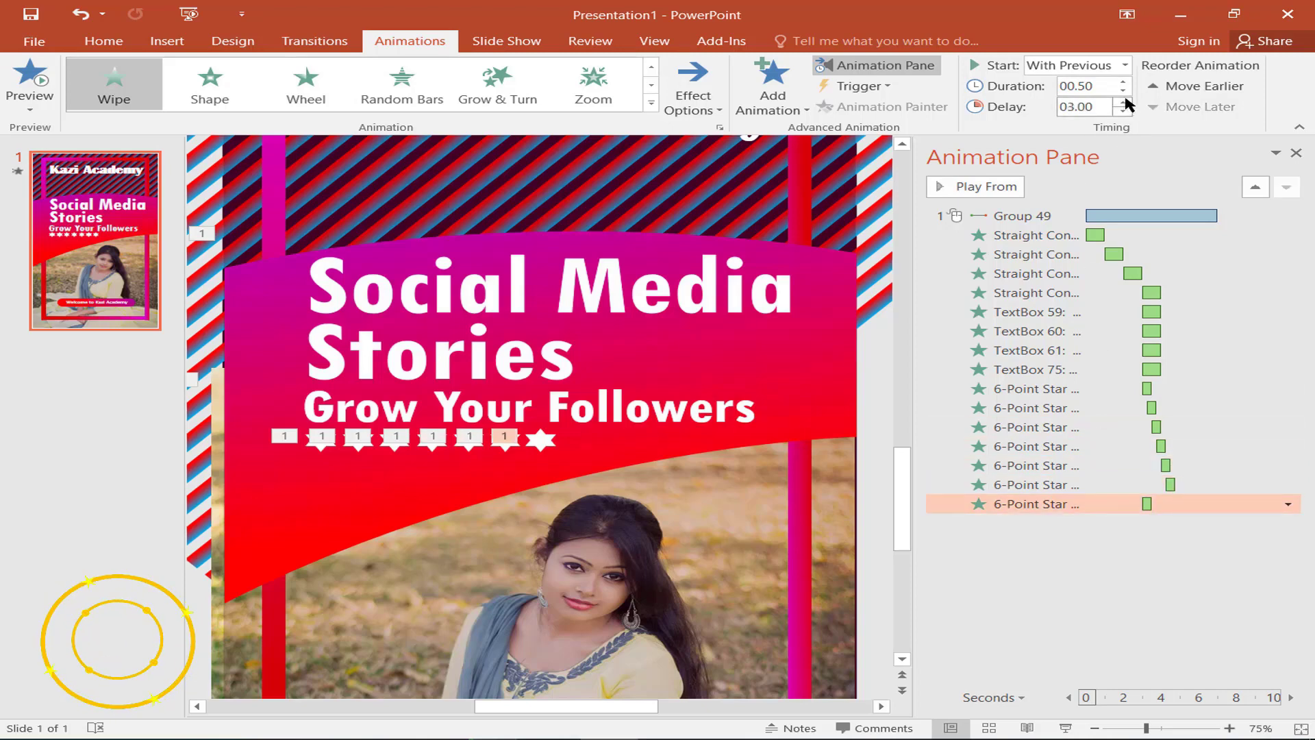
Step: Add a Grow/Shrink emphasis to the photo and shrink the photo slightly
left_click(1295, 152)
scroll(941, 422, "down", 2)
scroll(941, 422, "down", 1)
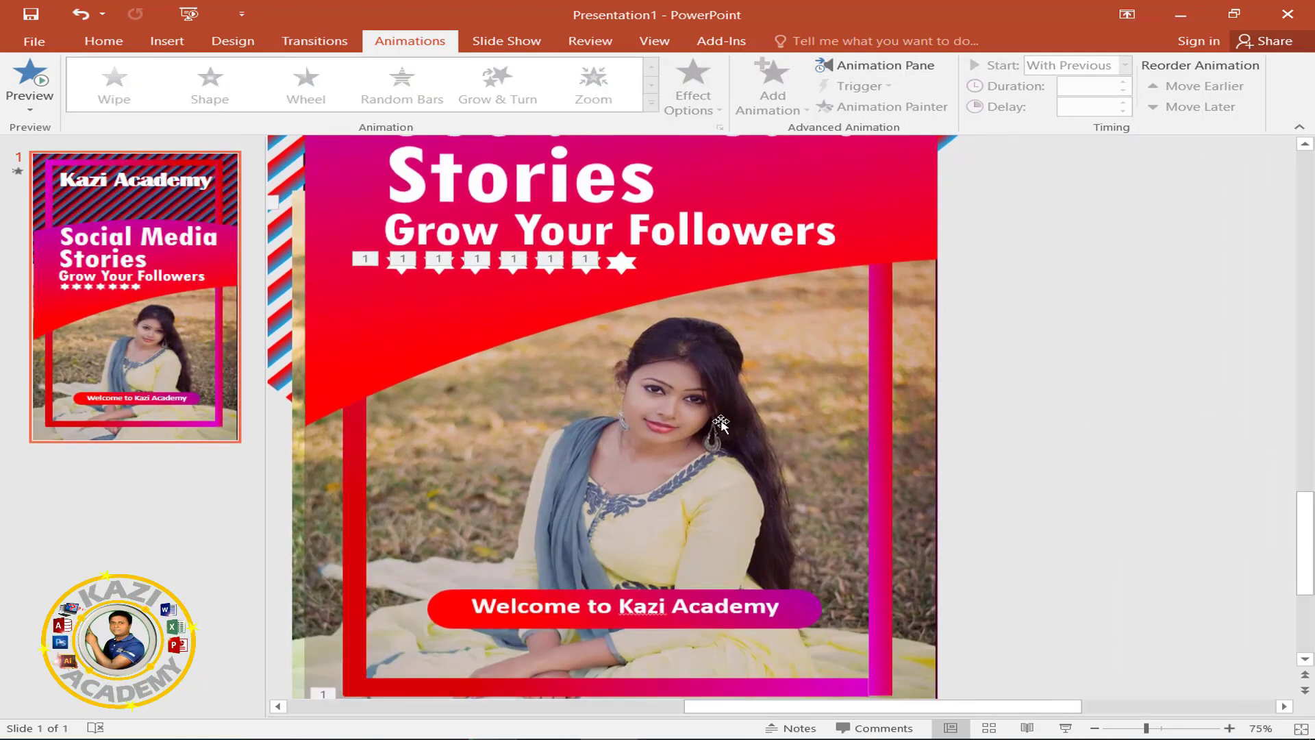
scroll(708, 452, "down", 6)
left_click(824, 594)
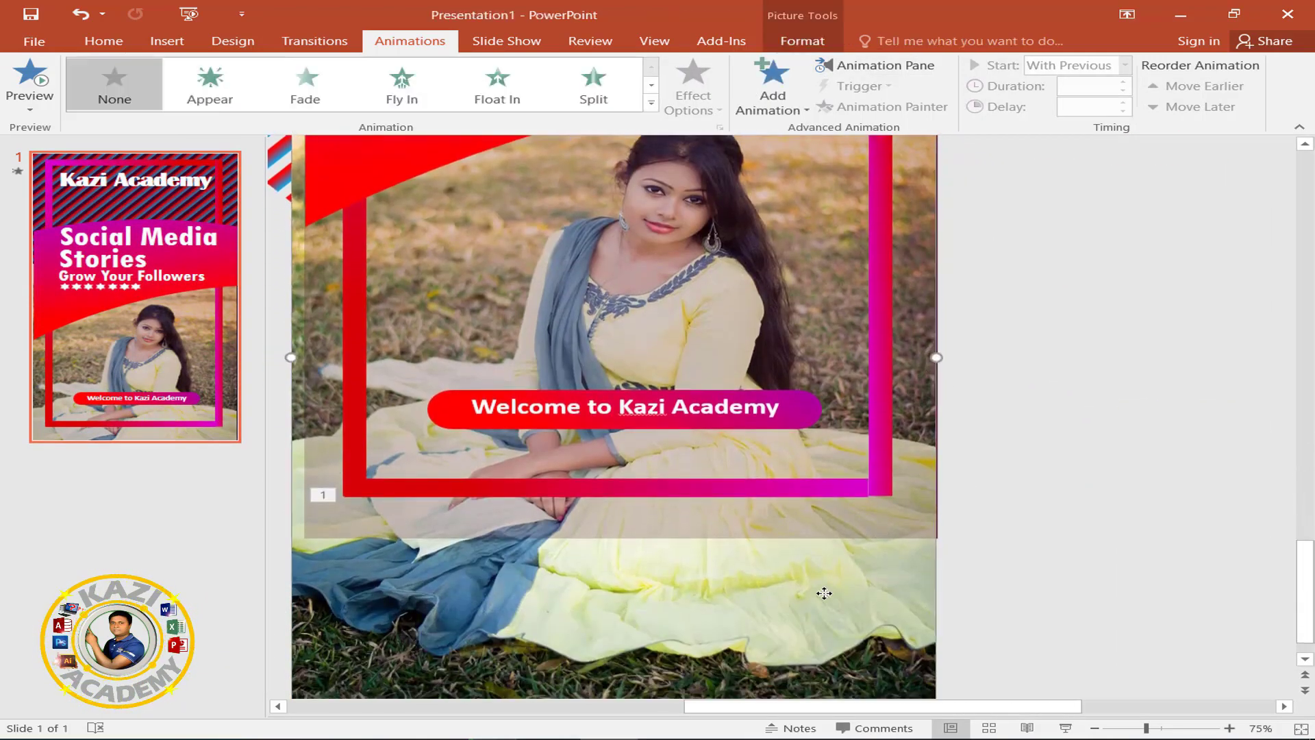
left_click(776, 75)
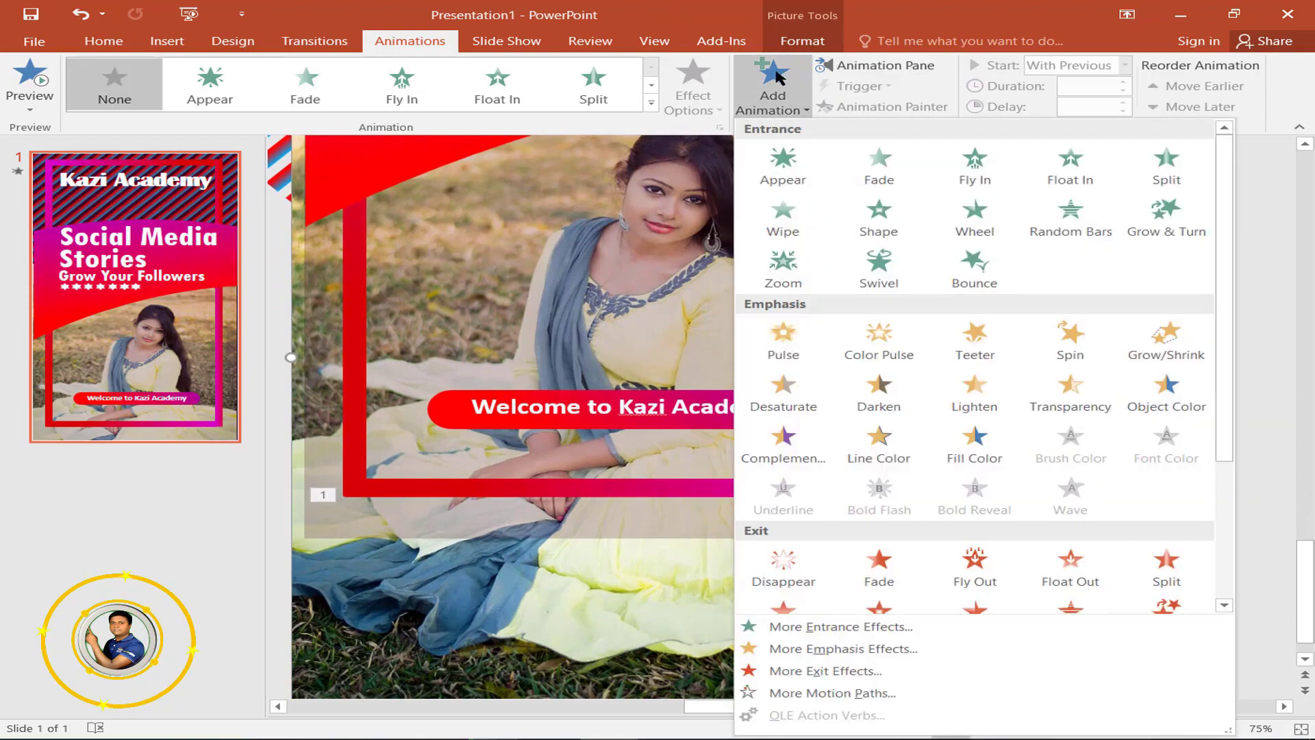
left_click(1176, 353)
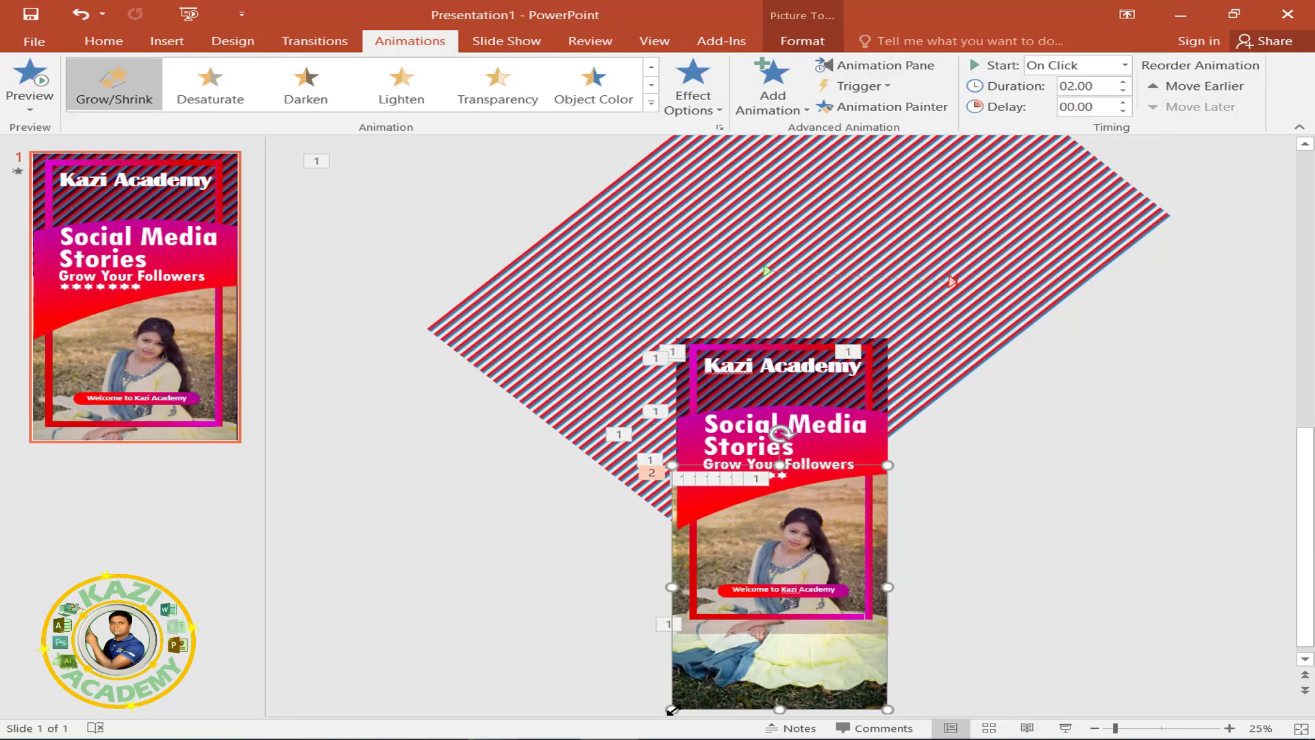
left_click_drag(672, 709, 680, 698)
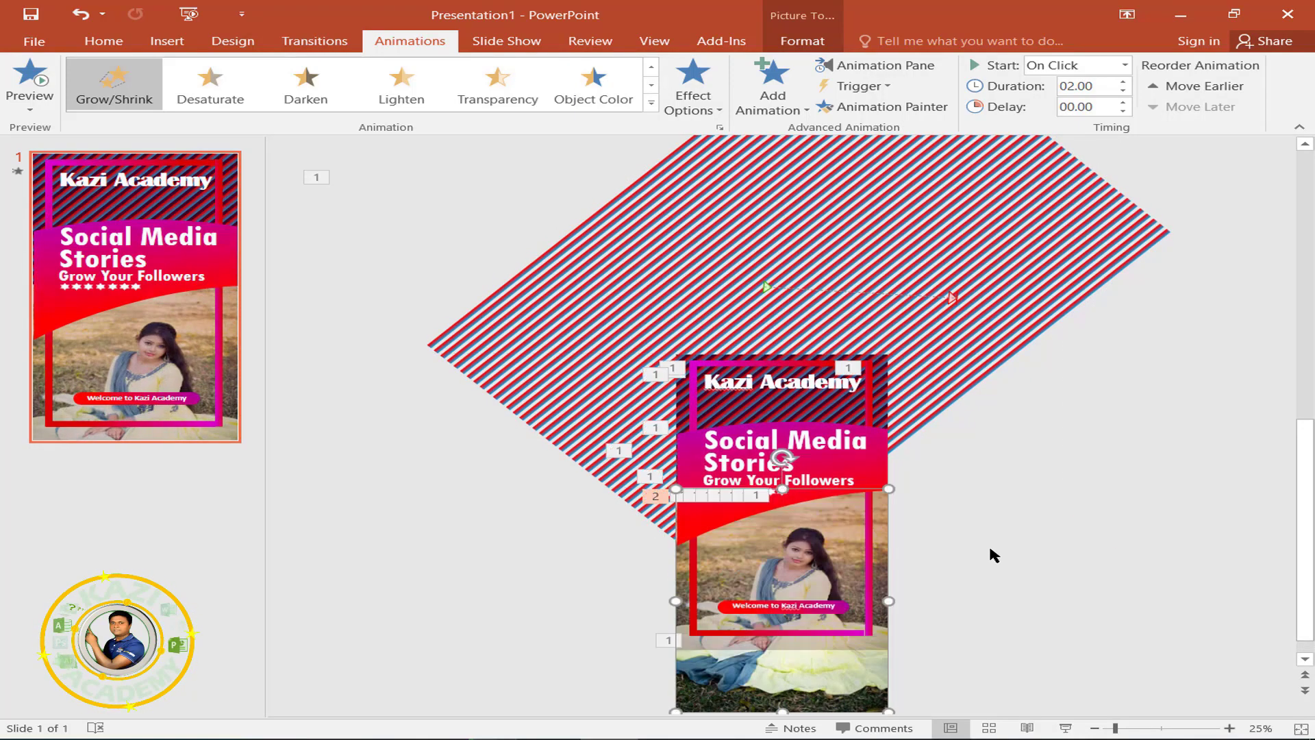
left_click(993, 554)
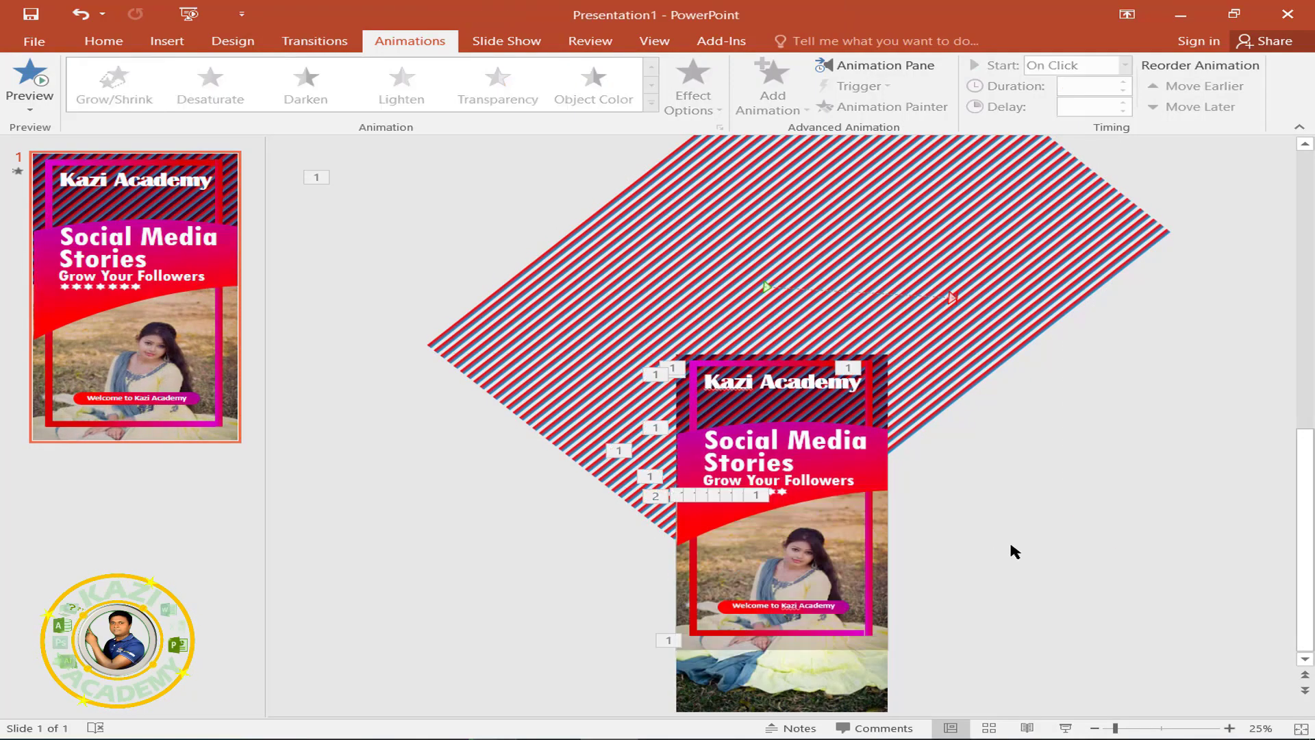
Step: Set the photo's Grow/Shrink to With Previous, delay 00.00, duration 06.50
left_click(873, 66)
left_click(1024, 522)
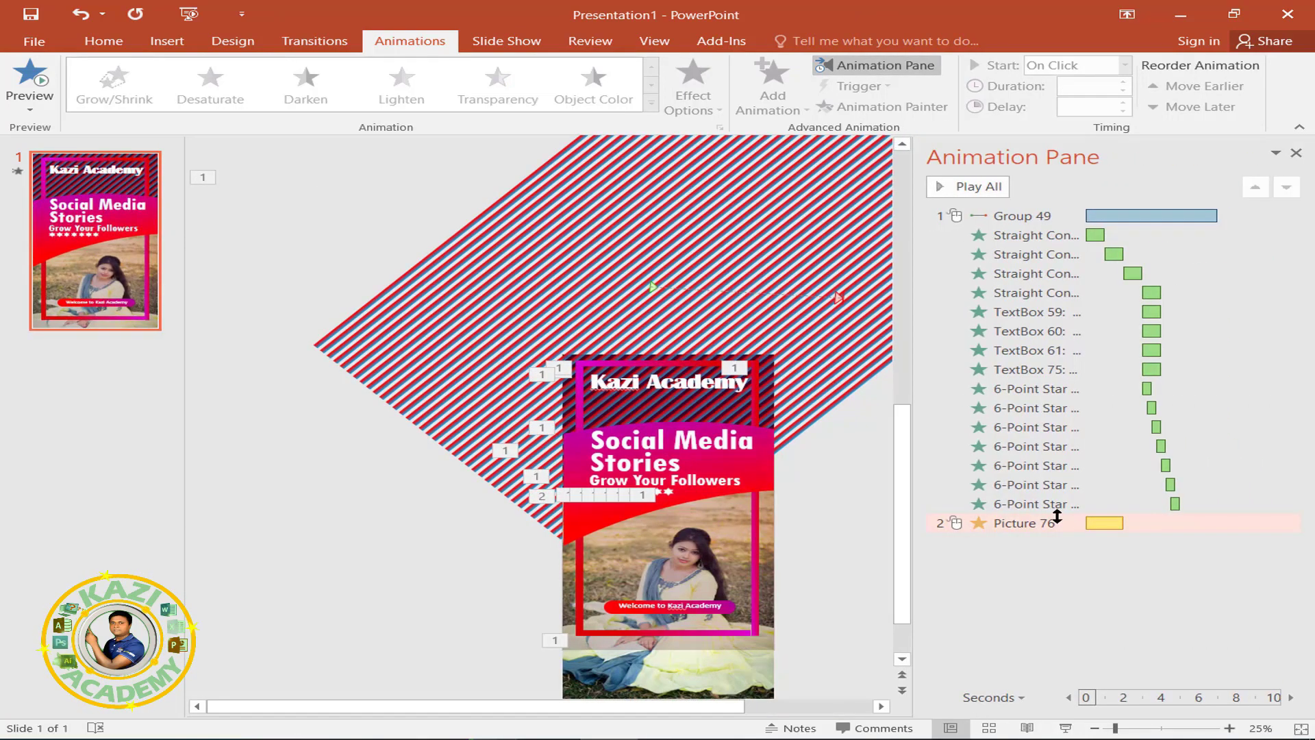
left_click(1288, 522)
left_click(1164, 563)
left_click(1124, 111)
left_click(1123, 111)
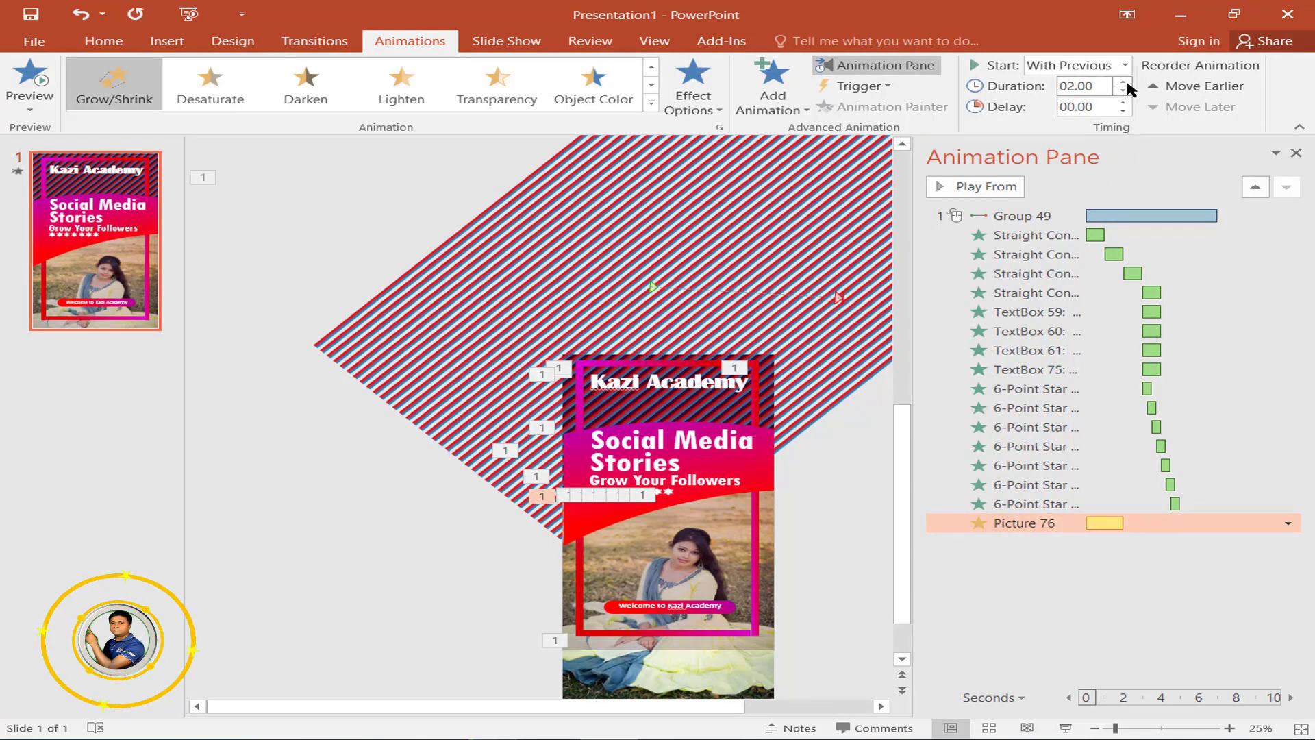
left_click(1124, 81)
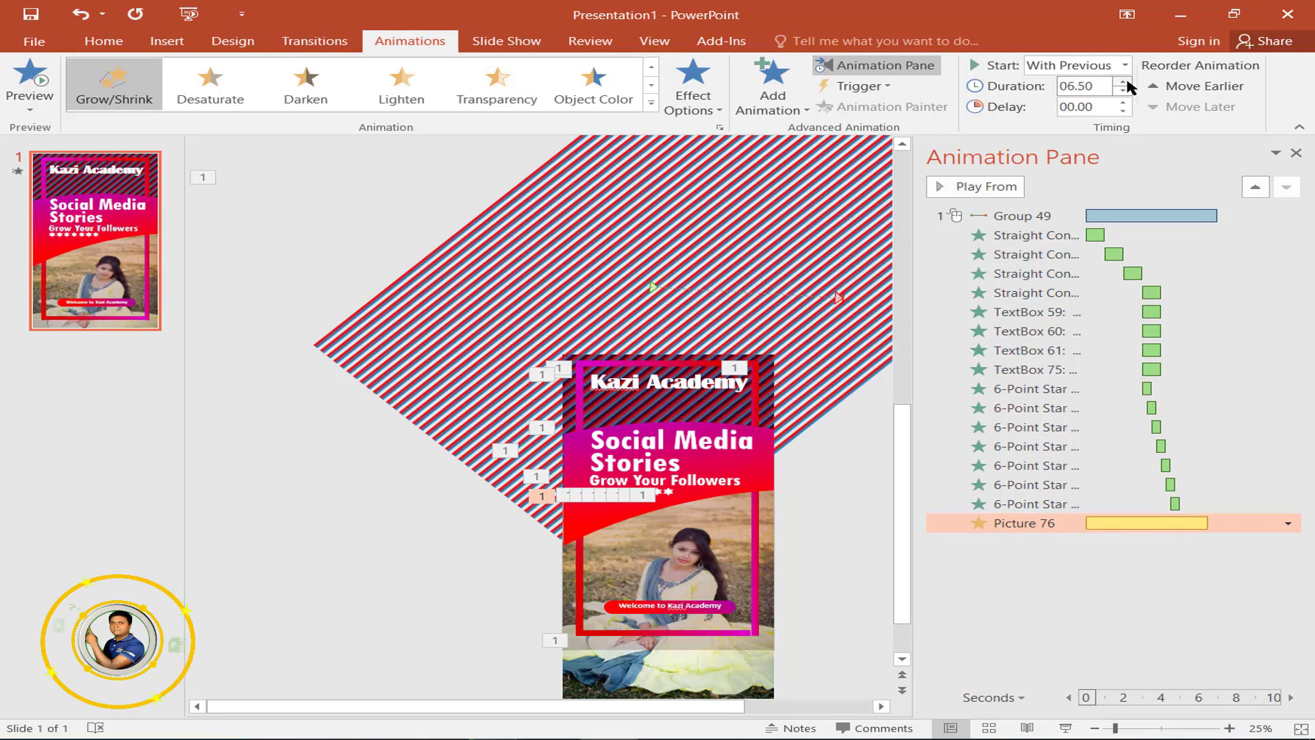
left_click(1119, 612)
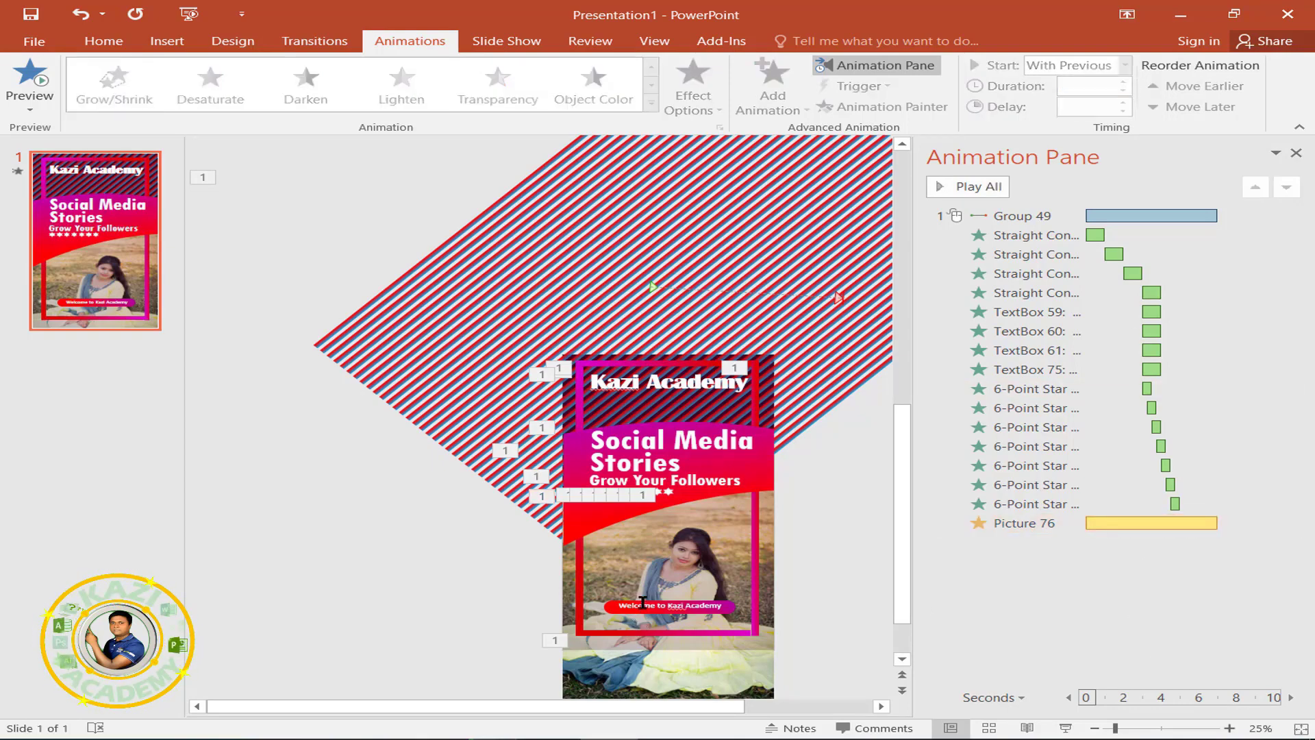
Step: Give the Welcome to Kazi Academy banner a Zoom entrance starting With Previous
left_click(614, 612)
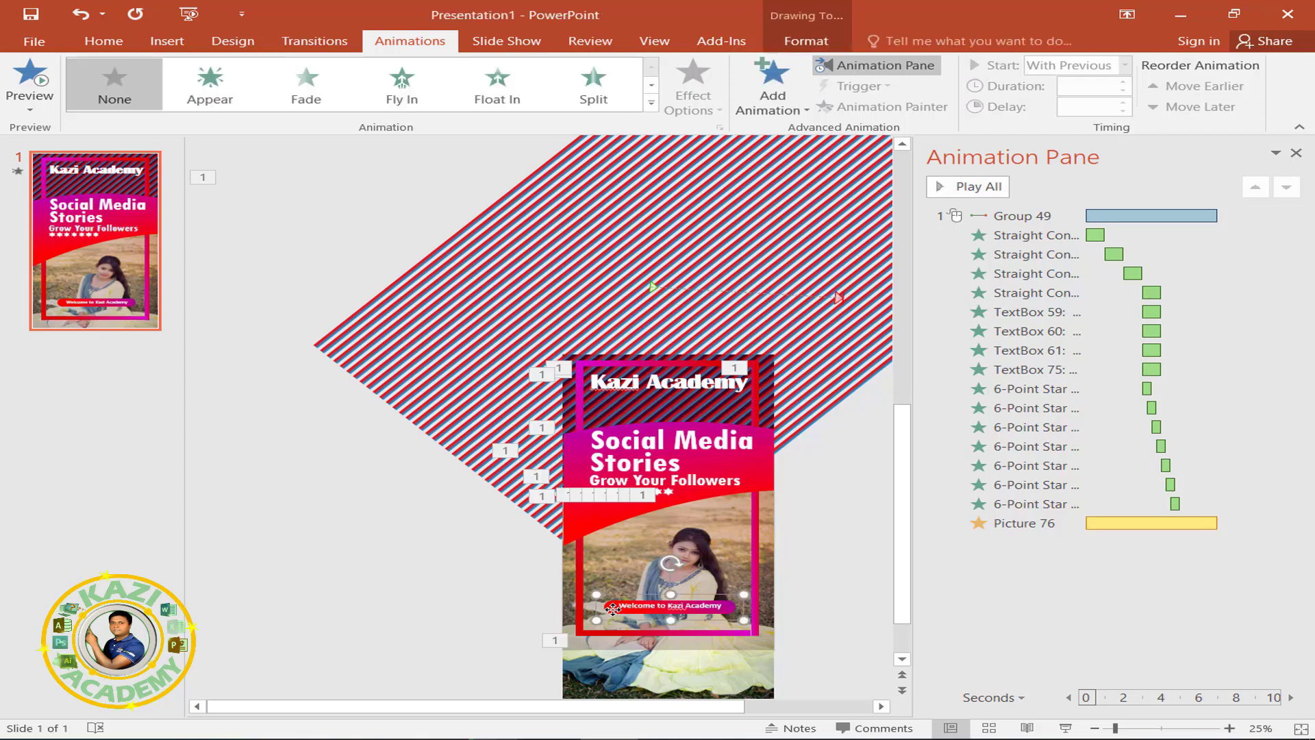
left_click(774, 85)
scroll(890, 480, "down", 5)
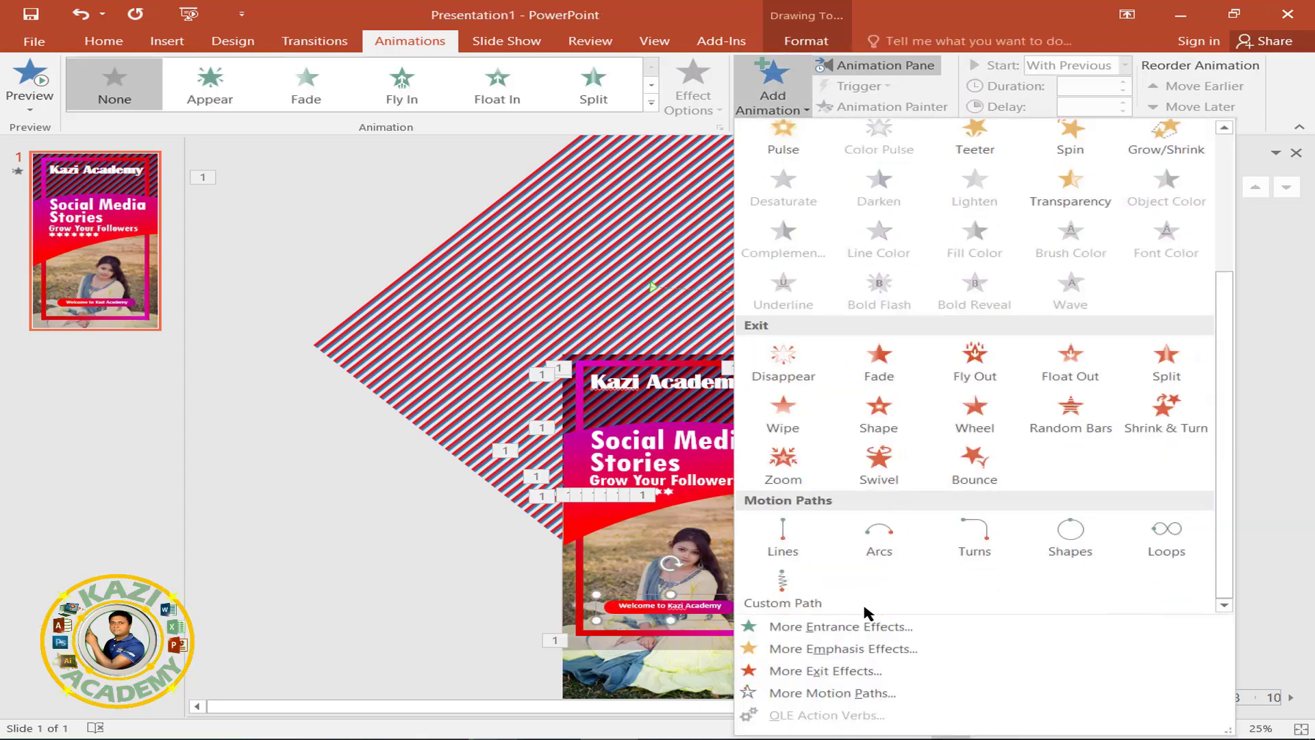
left_click(841, 626)
left_click_drag(681, 179, 1010, 139)
left_click(1000, 376)
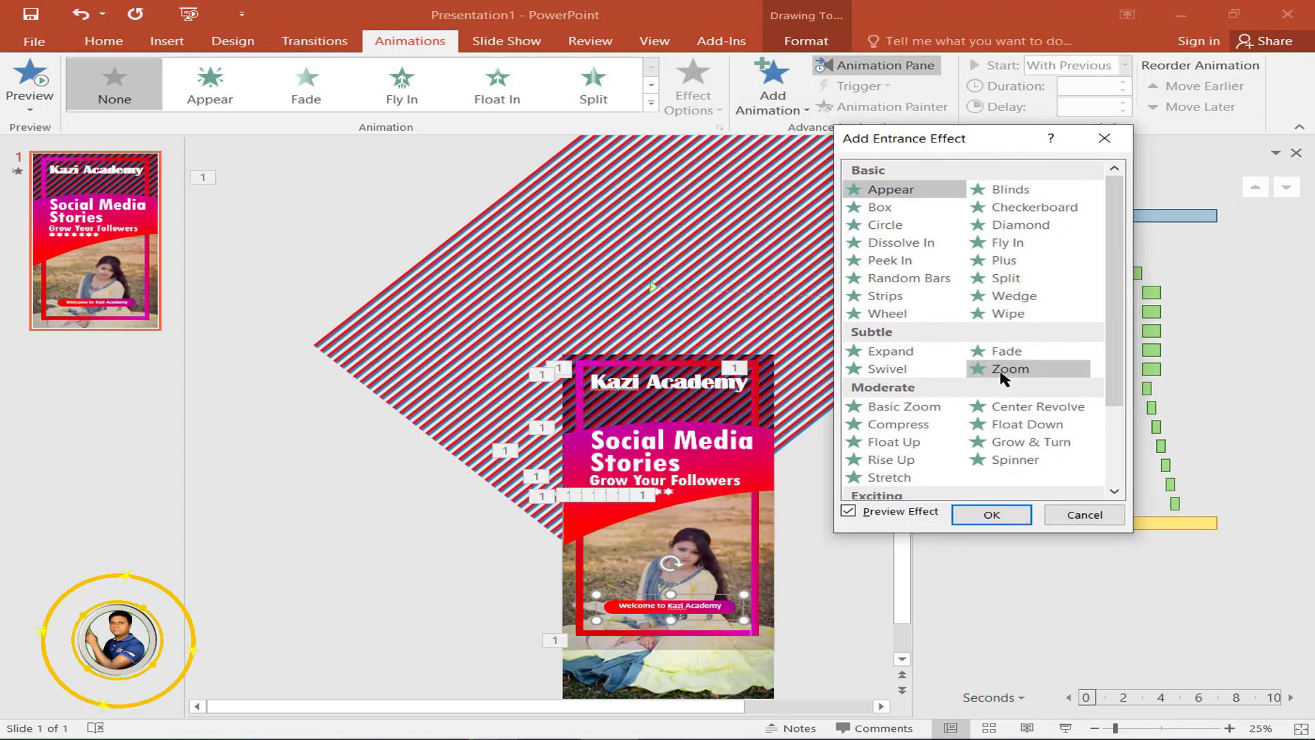
left_click(993, 514)
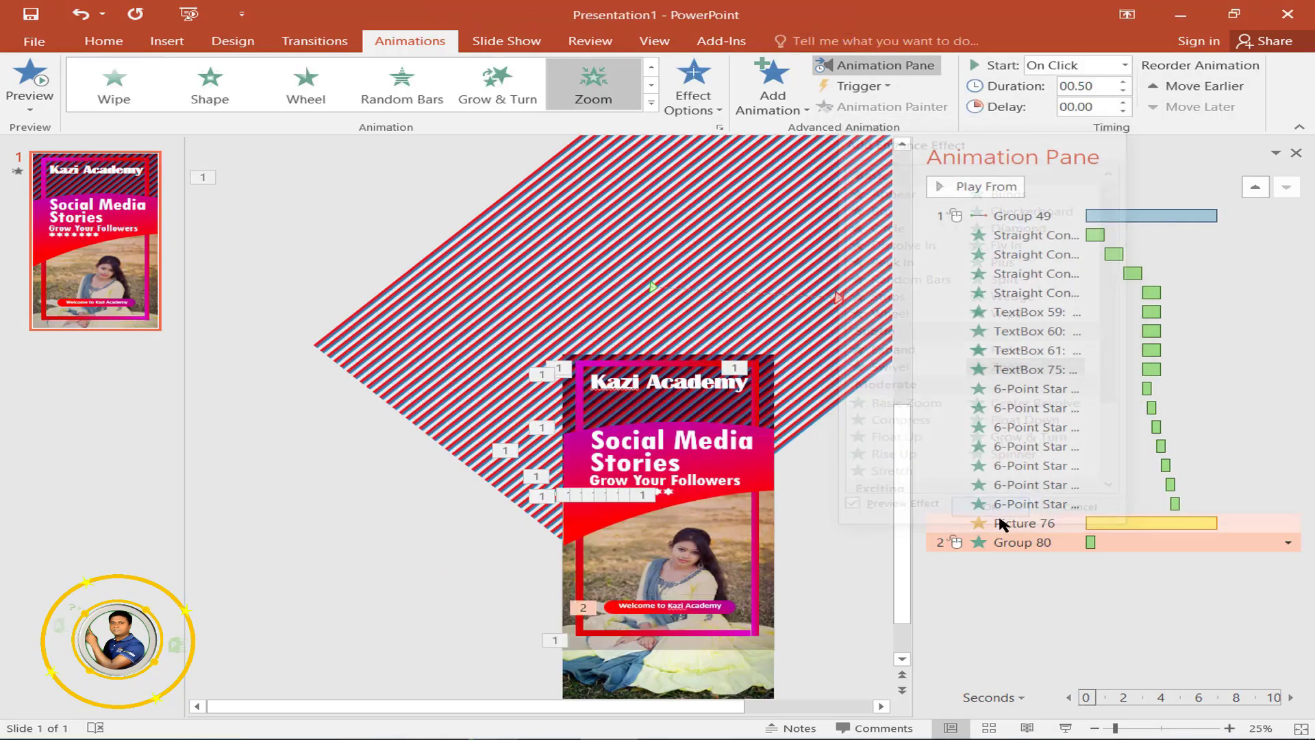
left_click(1288, 542)
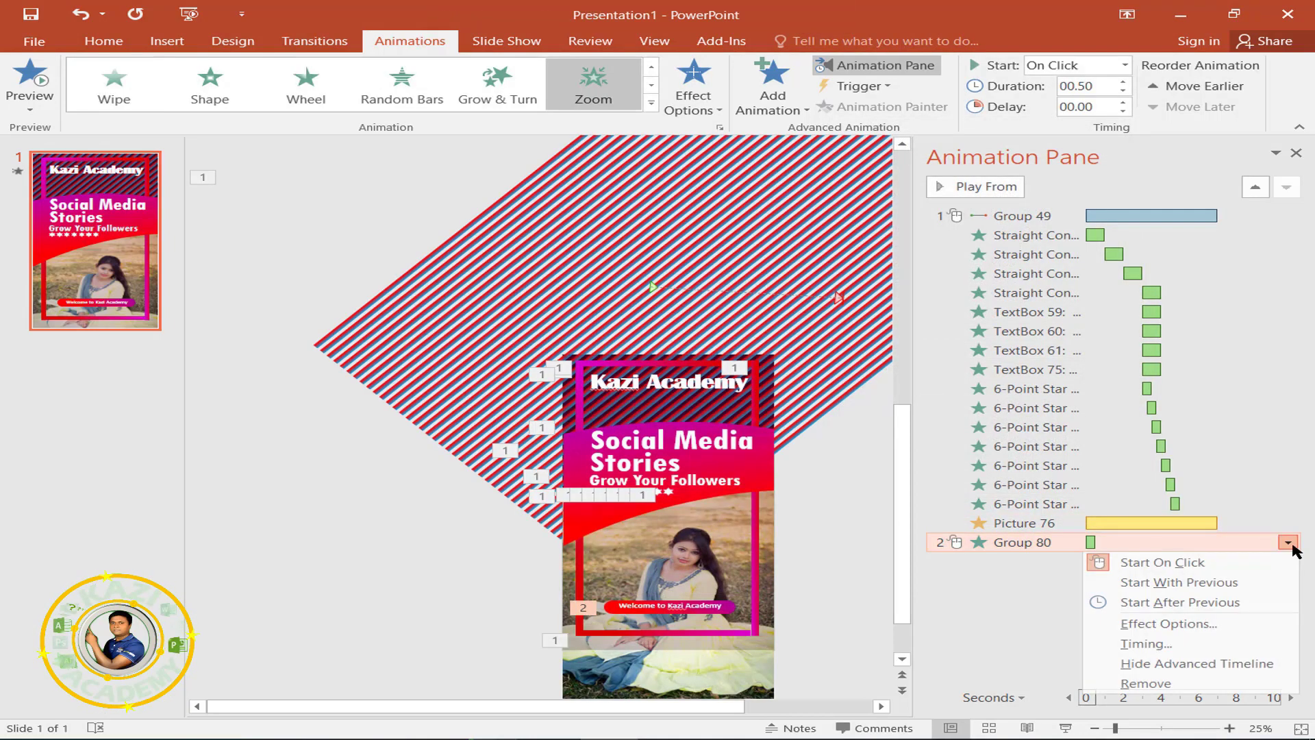
left_click(1178, 582)
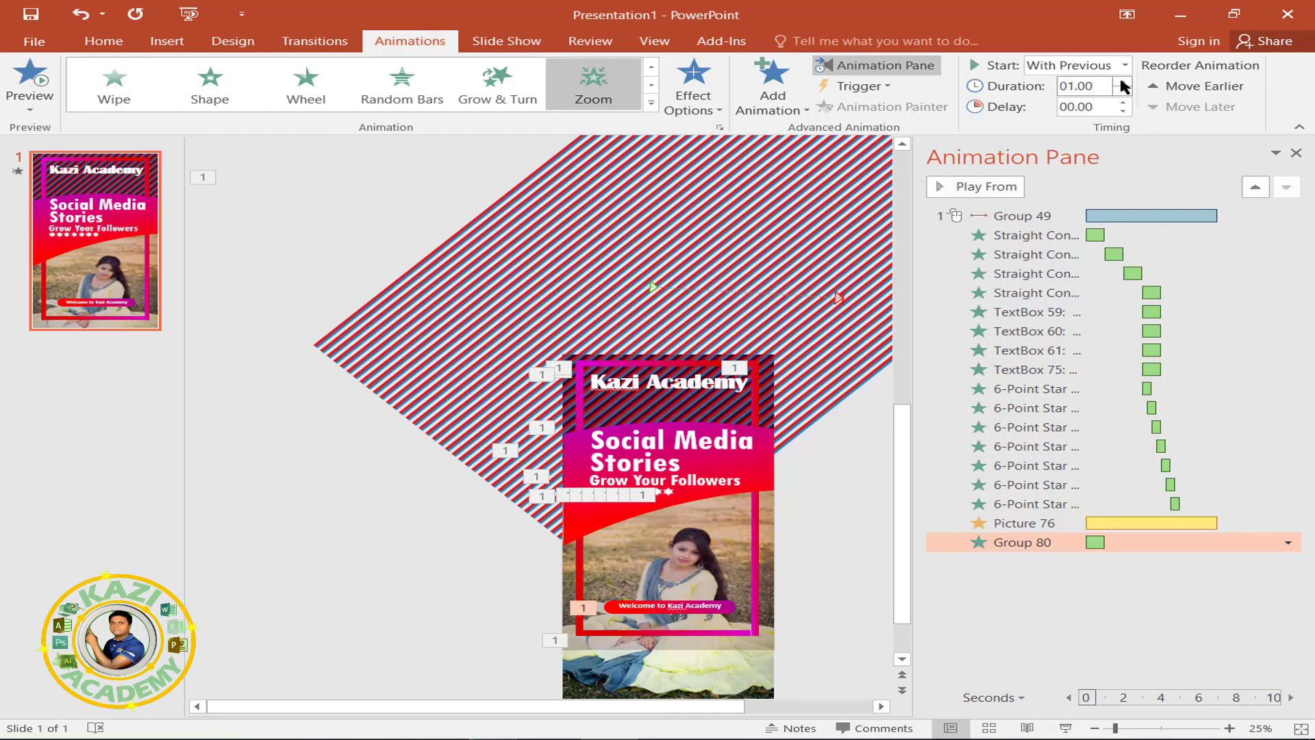
Step: Add a Teeter emphasis to the second Group 80, starting With Previous after a 1-second delay
left_click(616, 608)
left_click(772, 96)
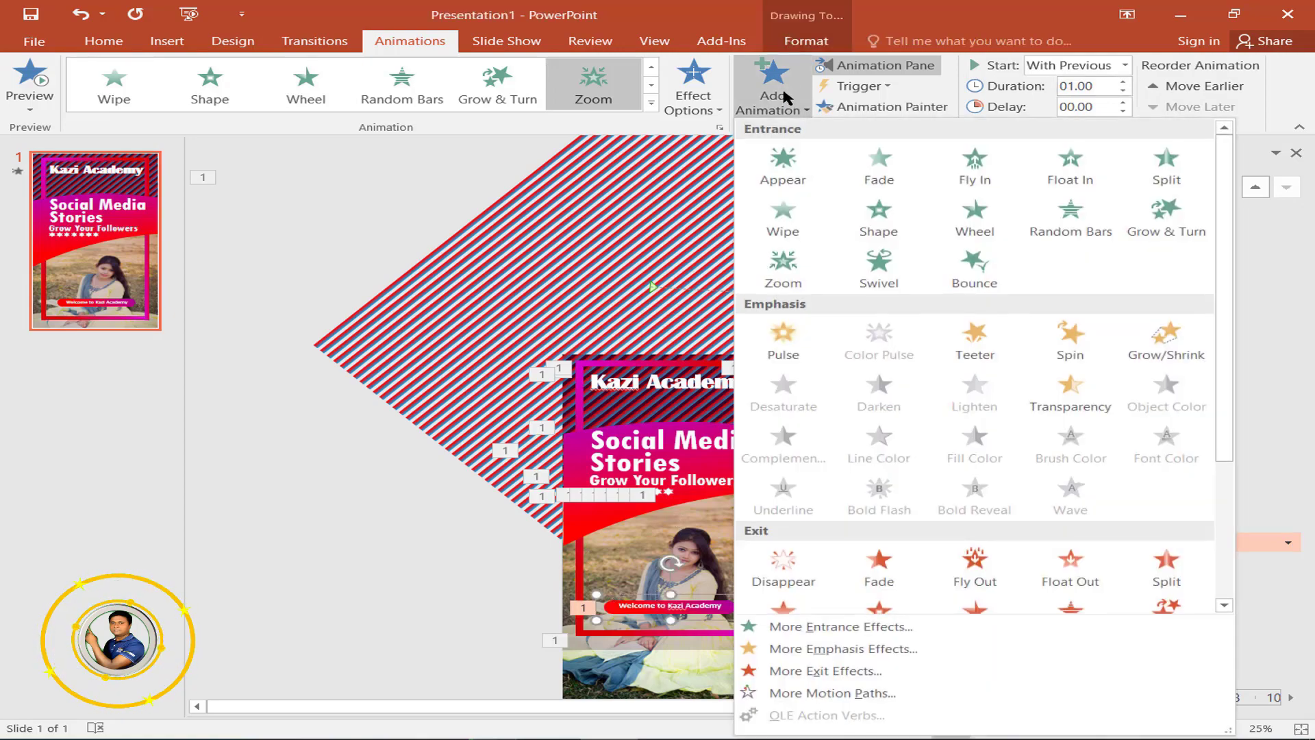
left_click(980, 336)
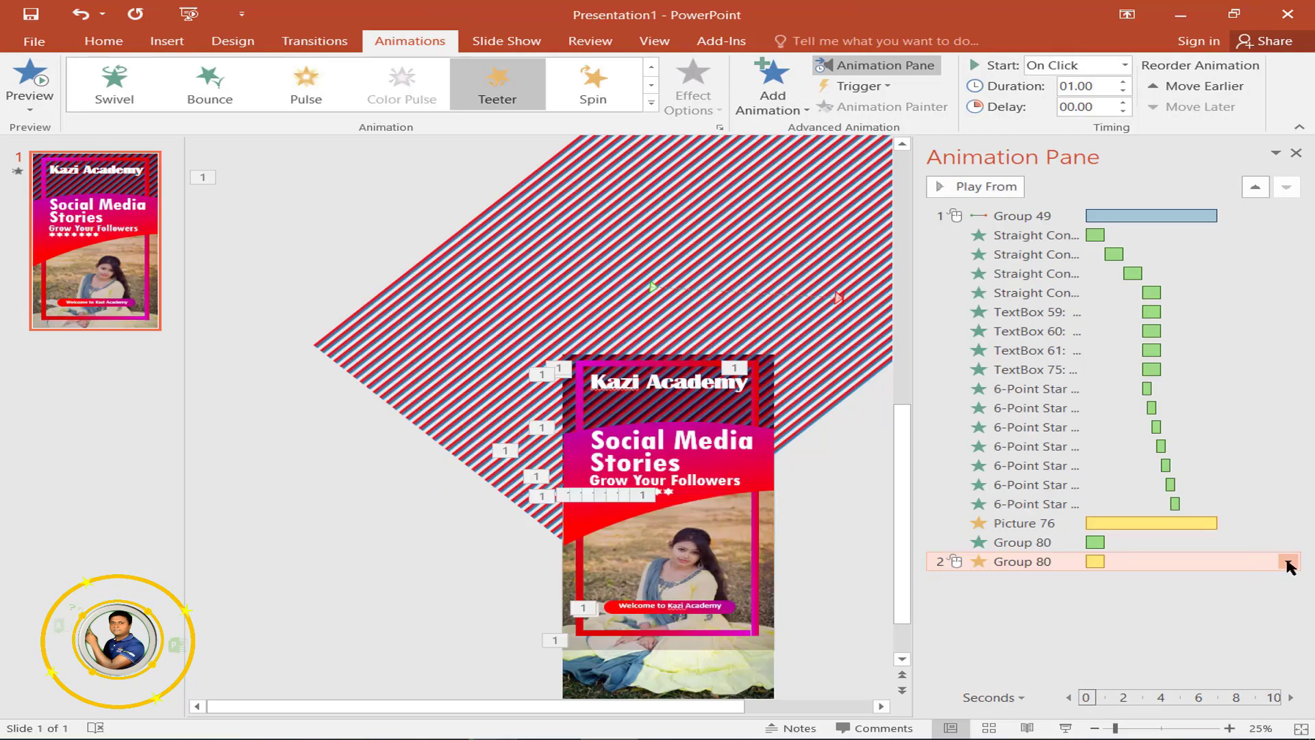
left_click(1288, 561)
left_click(1254, 601)
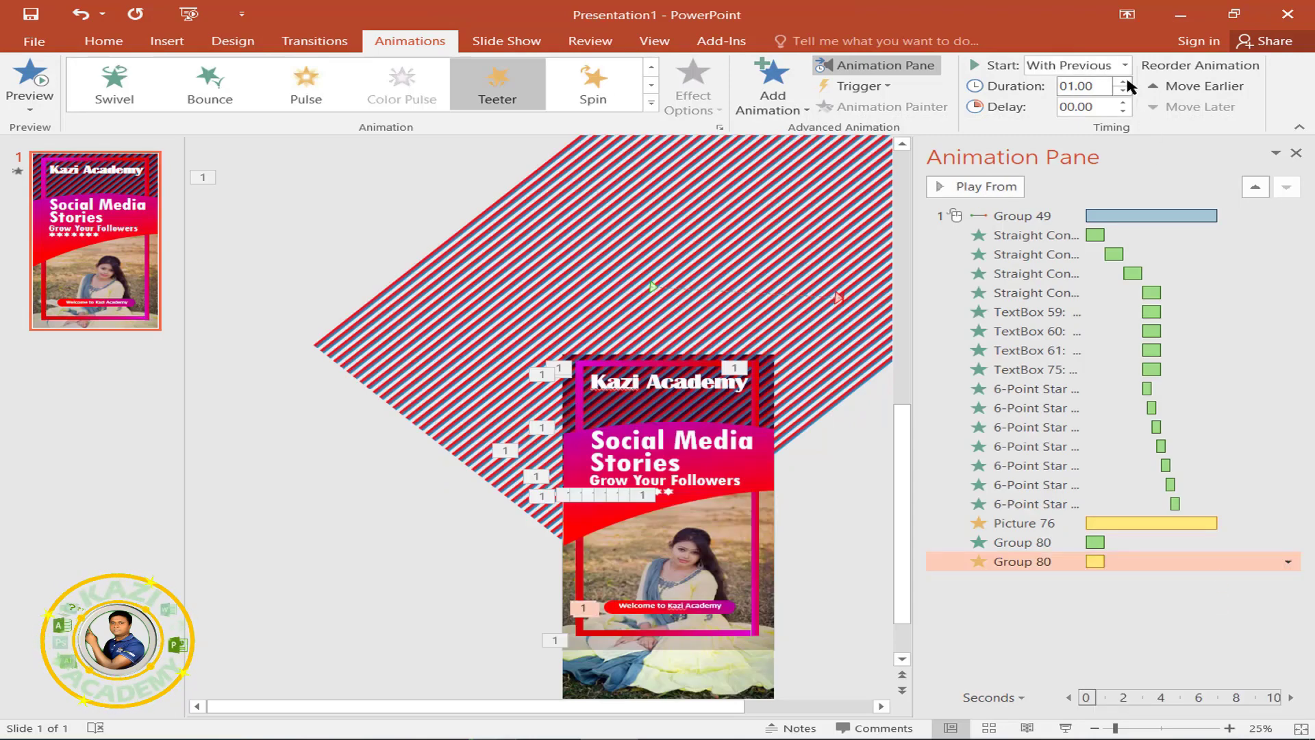
left_click(1123, 102)
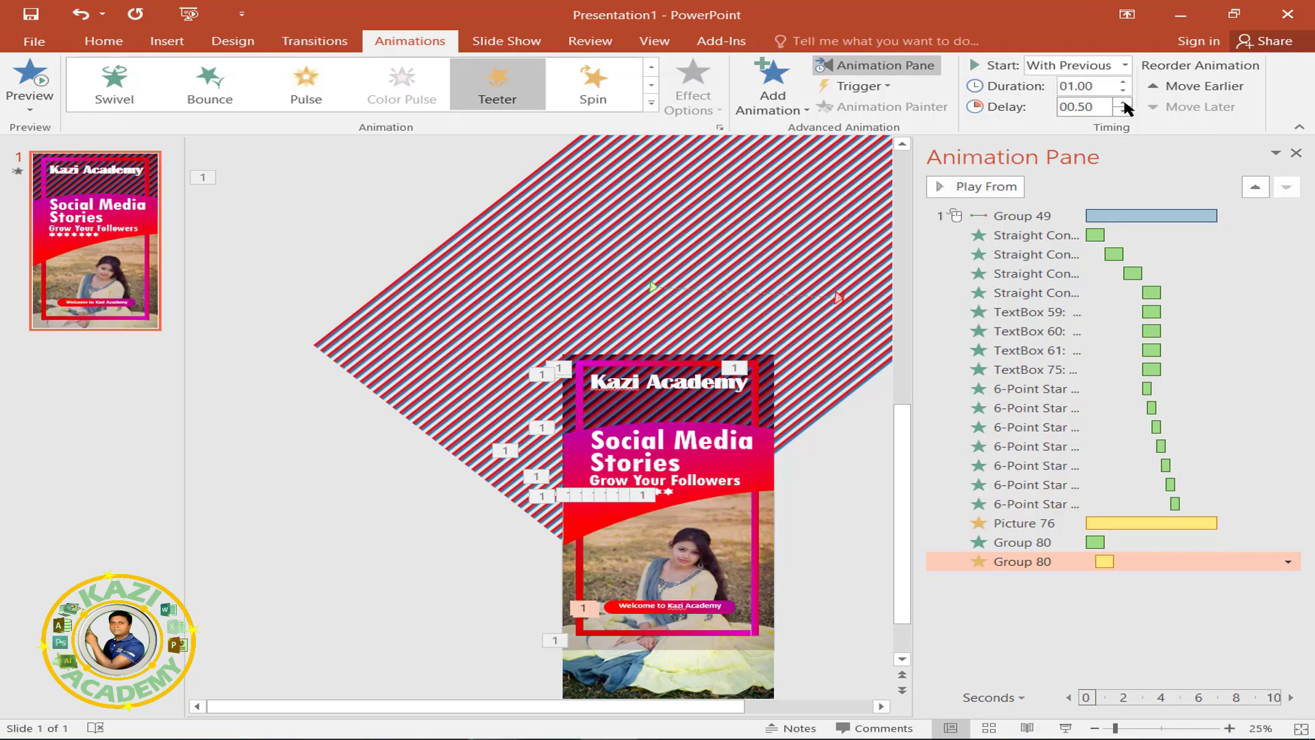
left_click(1123, 102)
Step: Set the Group 80 Teeter to repeat 5 times in its Timing settings
left_click(1288, 561)
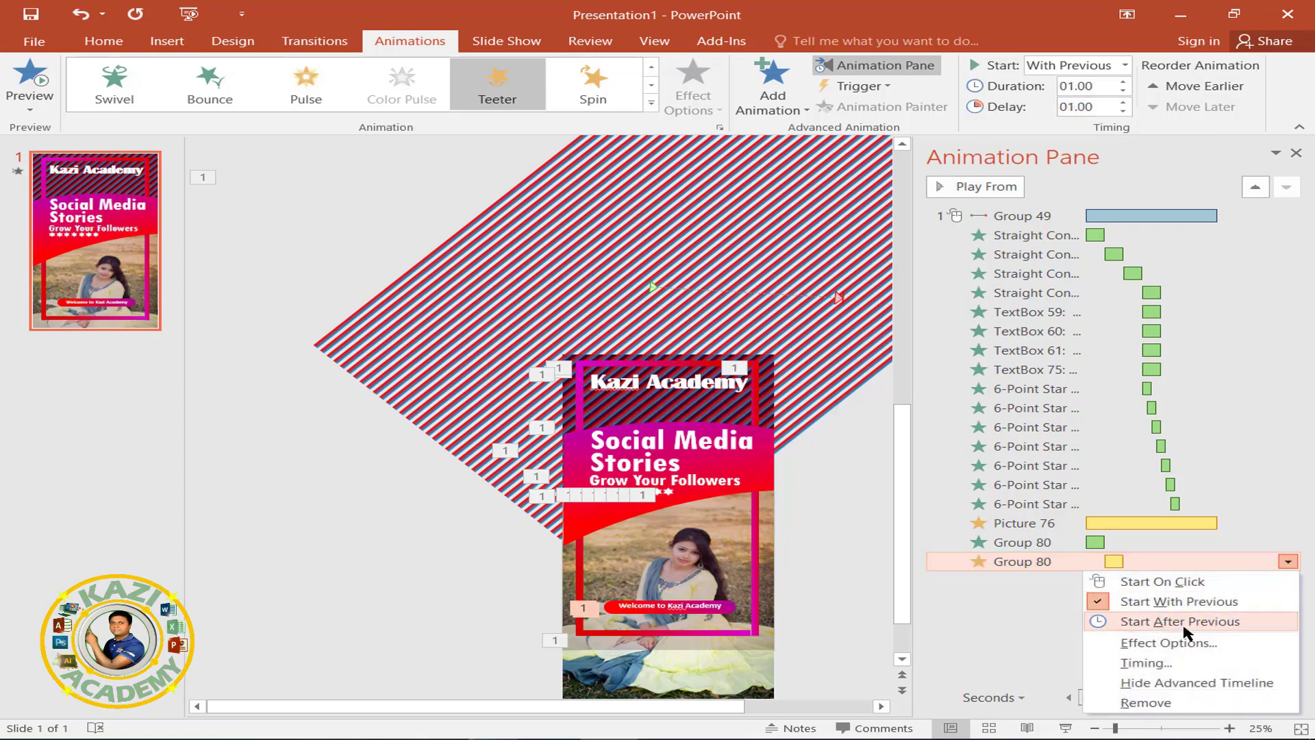
left_click(1179, 643)
left_click(971, 203)
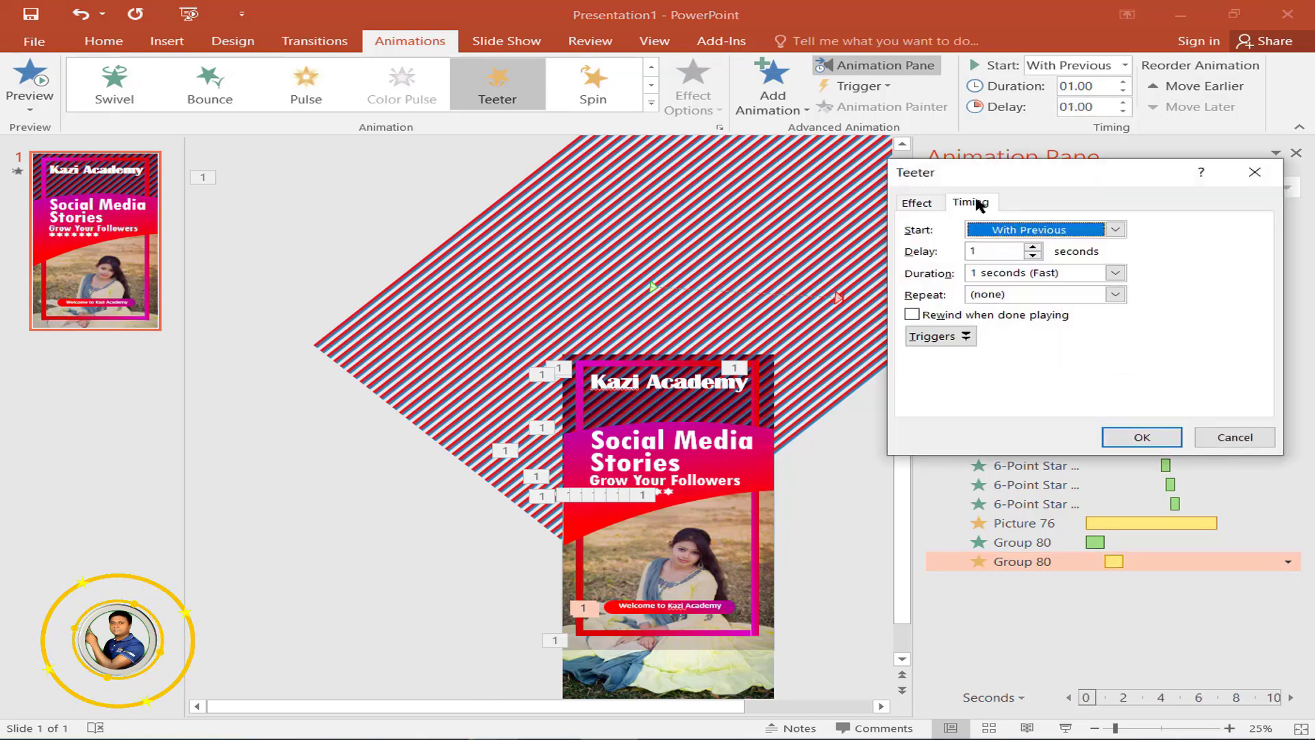
left_click(1111, 296)
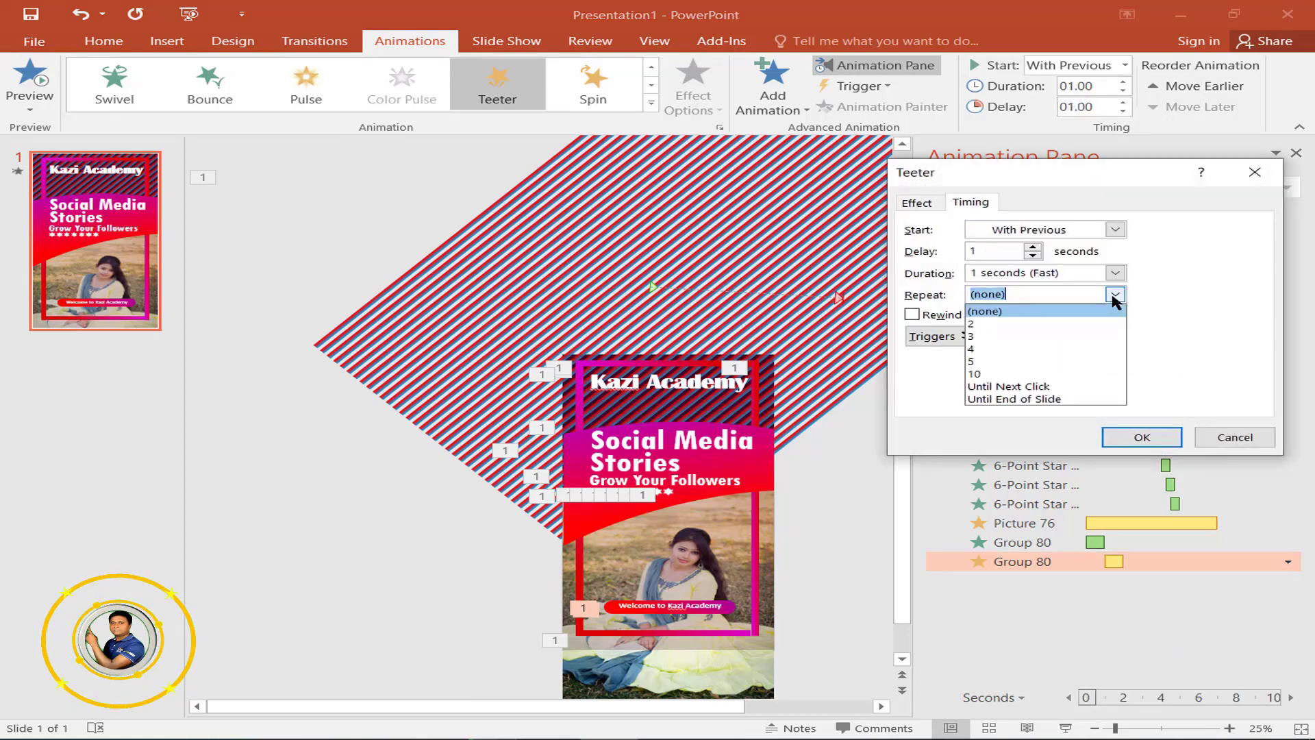
left_click(985, 361)
left_click(1141, 437)
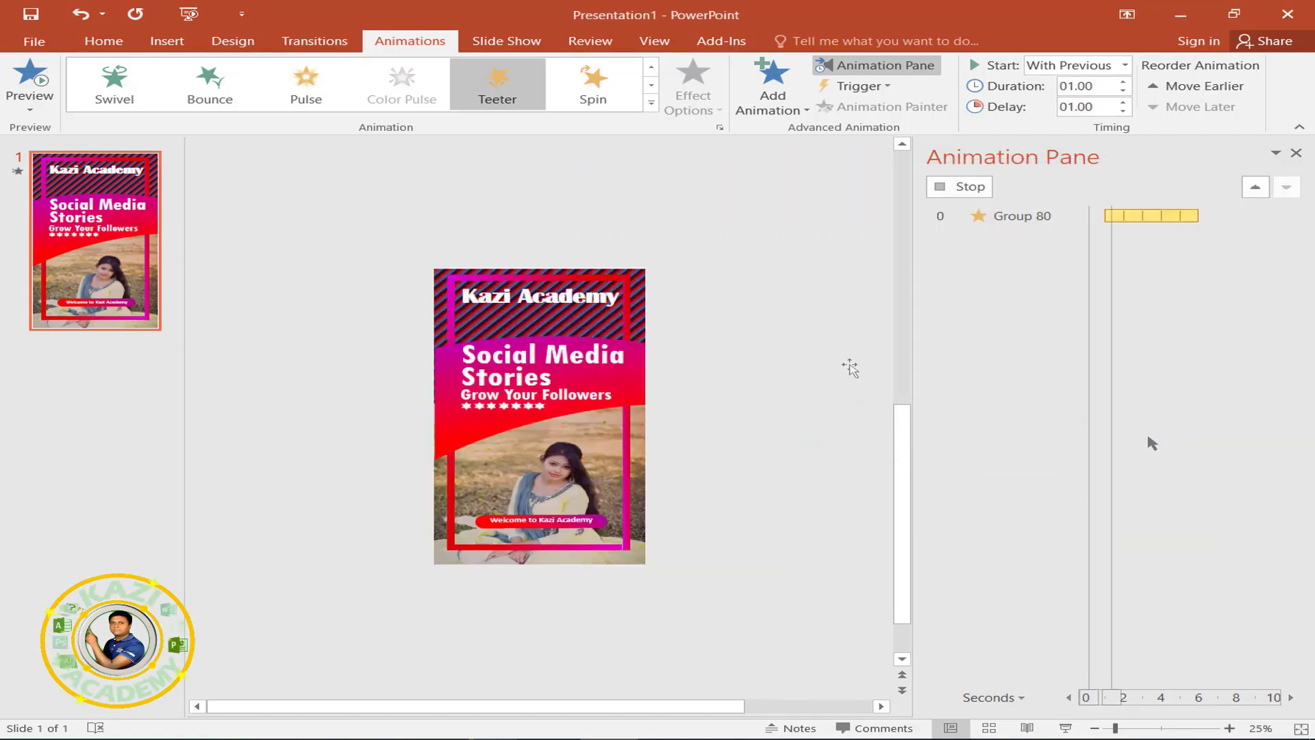
left_click(870, 511)
left_click(1297, 153)
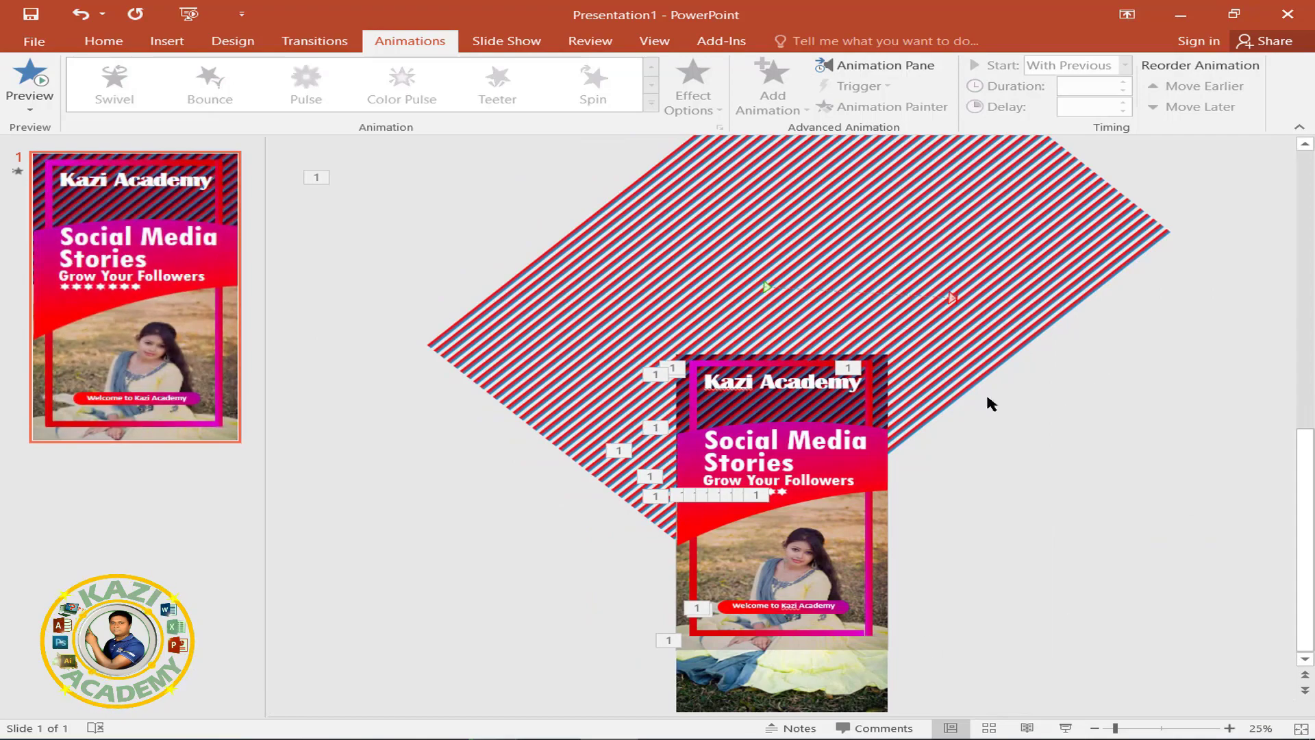
Step: Preview the slide show, then drag the first Group 80 animation later on the timeline
left_click(1065, 727)
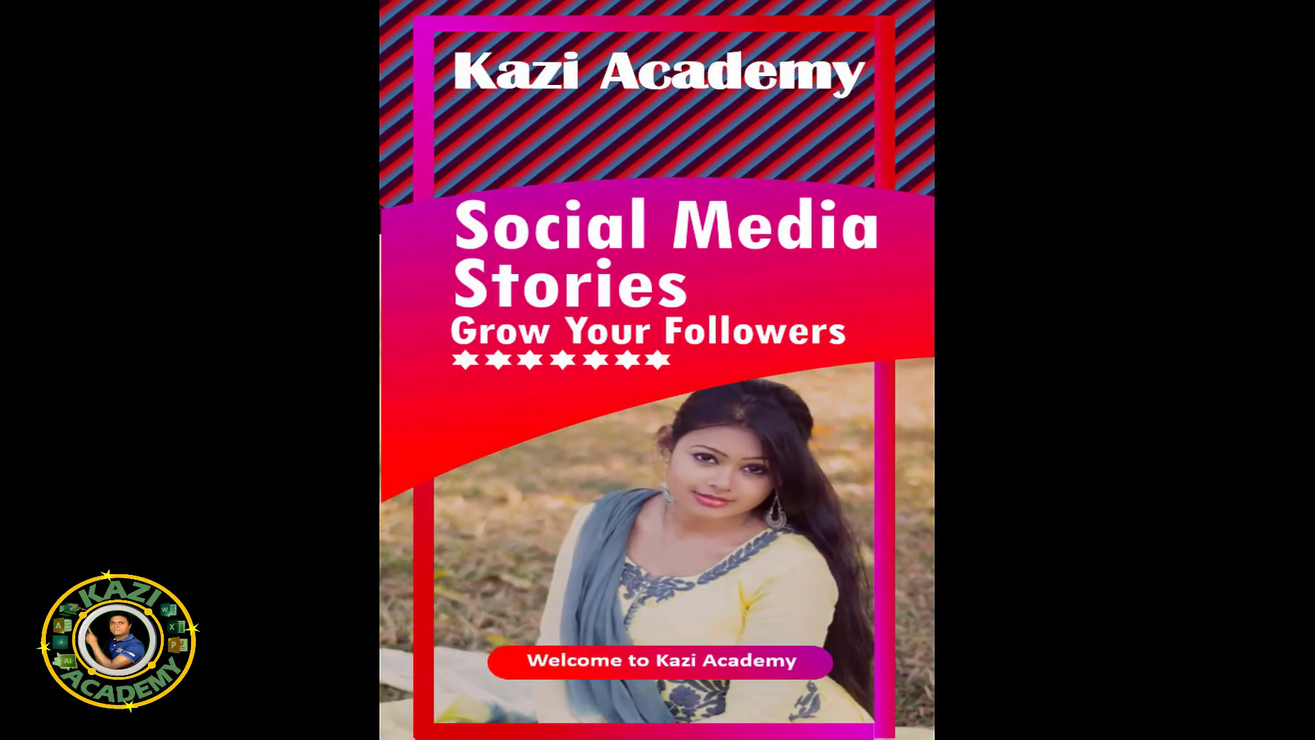
key("Escape")
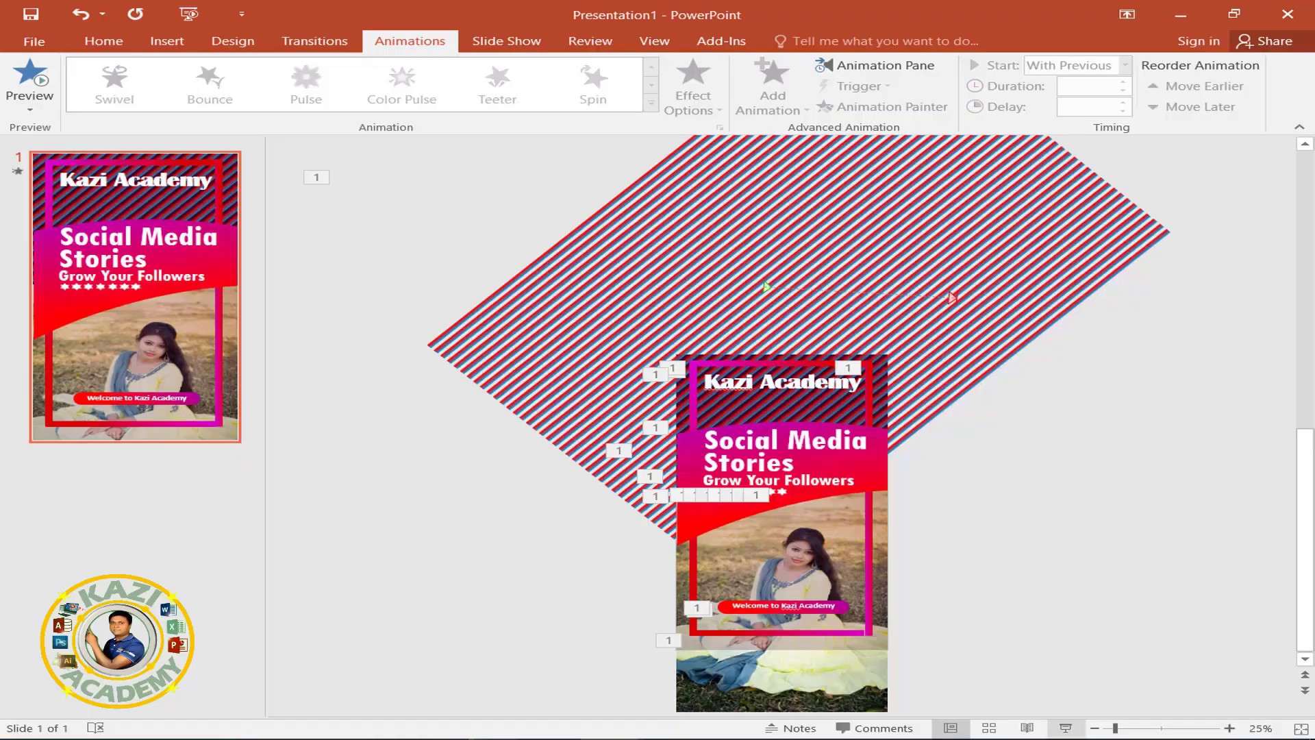
left_click(852, 66)
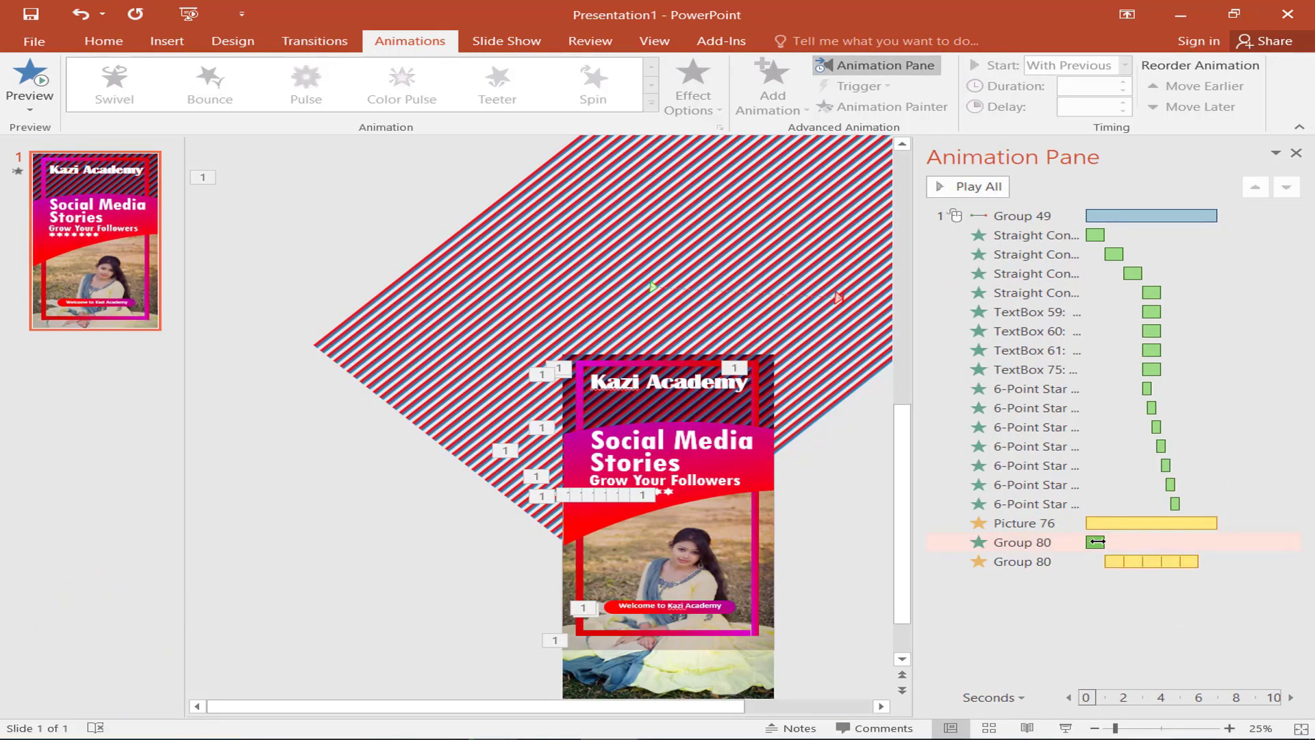
left_click_drag(1095, 542, 1211, 560)
Step: Close the Animation Pane and replay the story slide full-screen with F5
left_click(1159, 606)
left_click(1296, 154)
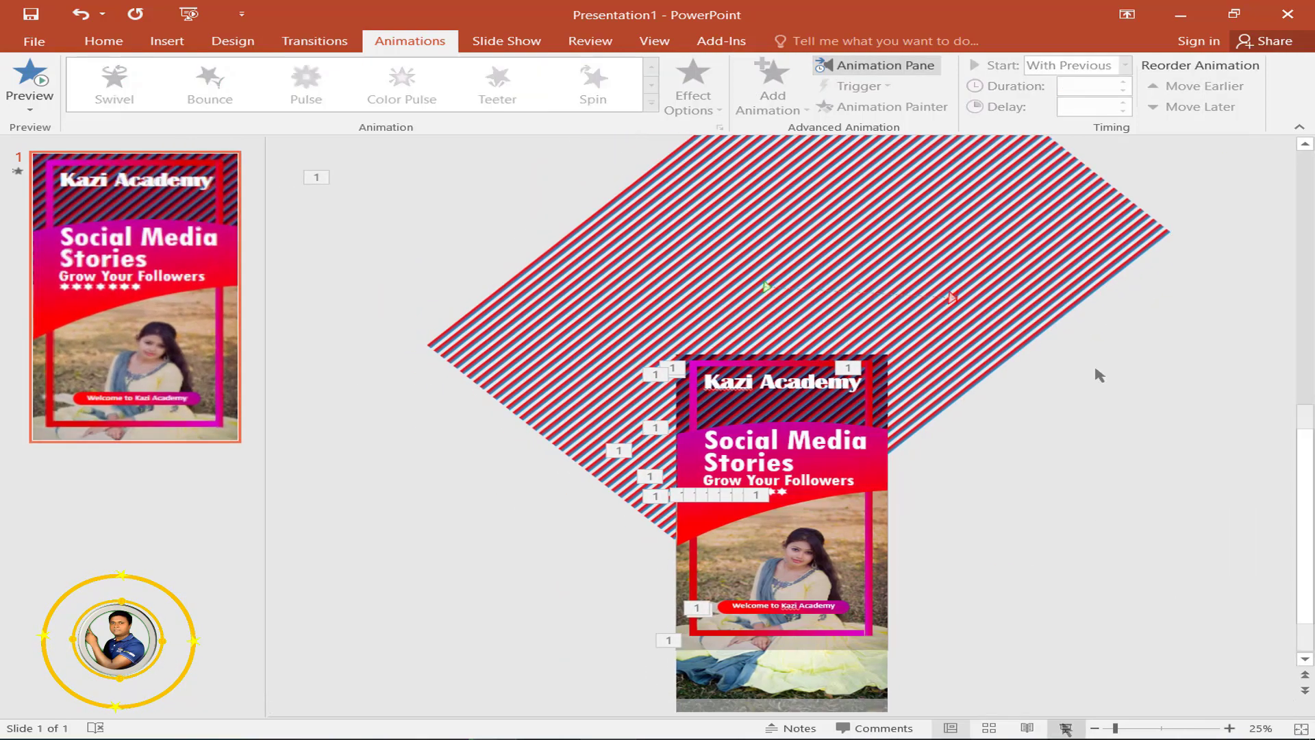
key("F5")
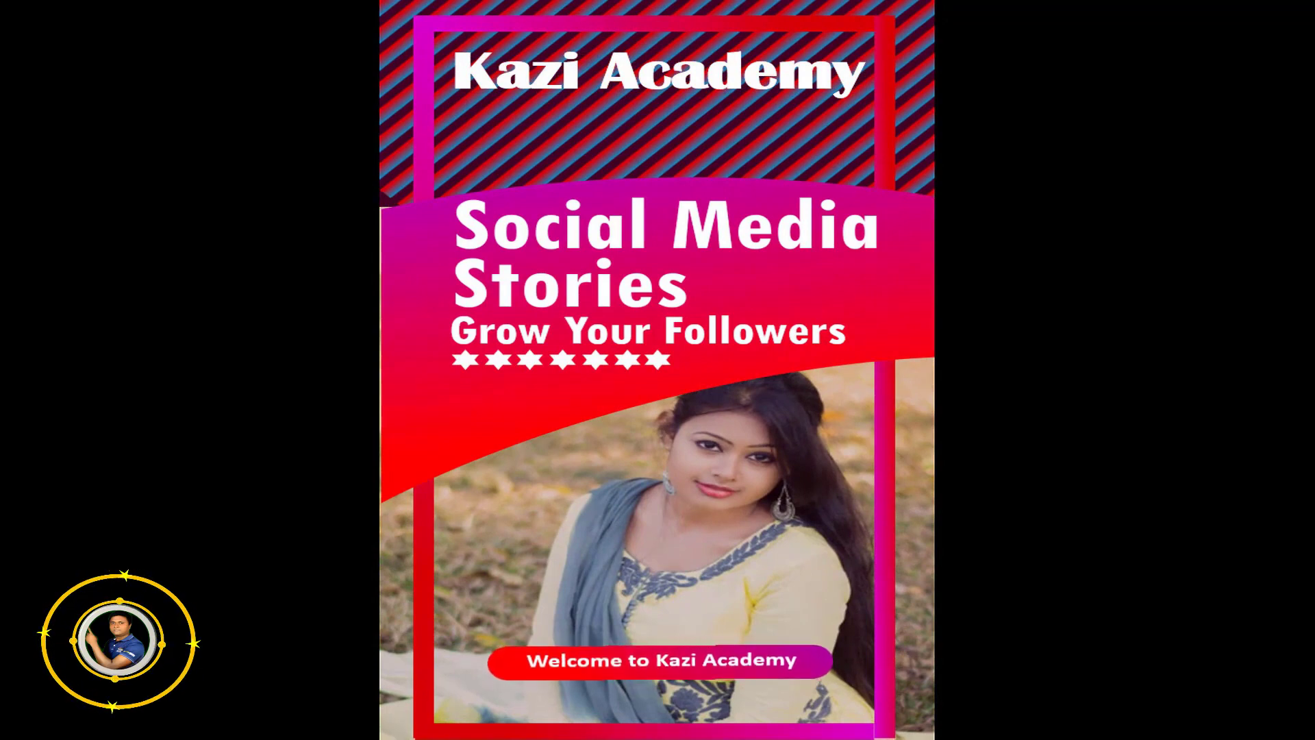
key("Escape")
Step: Insert Module1 in the VBA editor, paste the PowerPointVideo 1080p 60 fps export macro, and close the editor
left_click(746, 534)
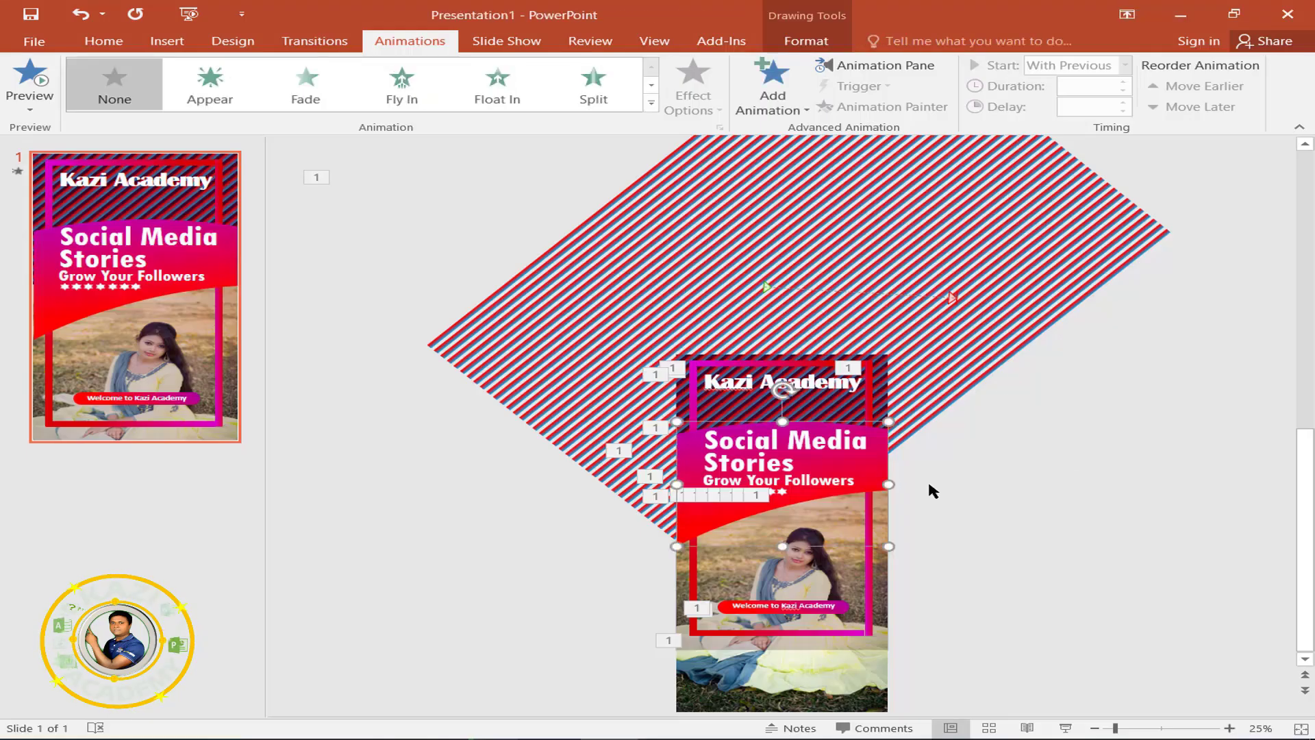
left_click(918, 545)
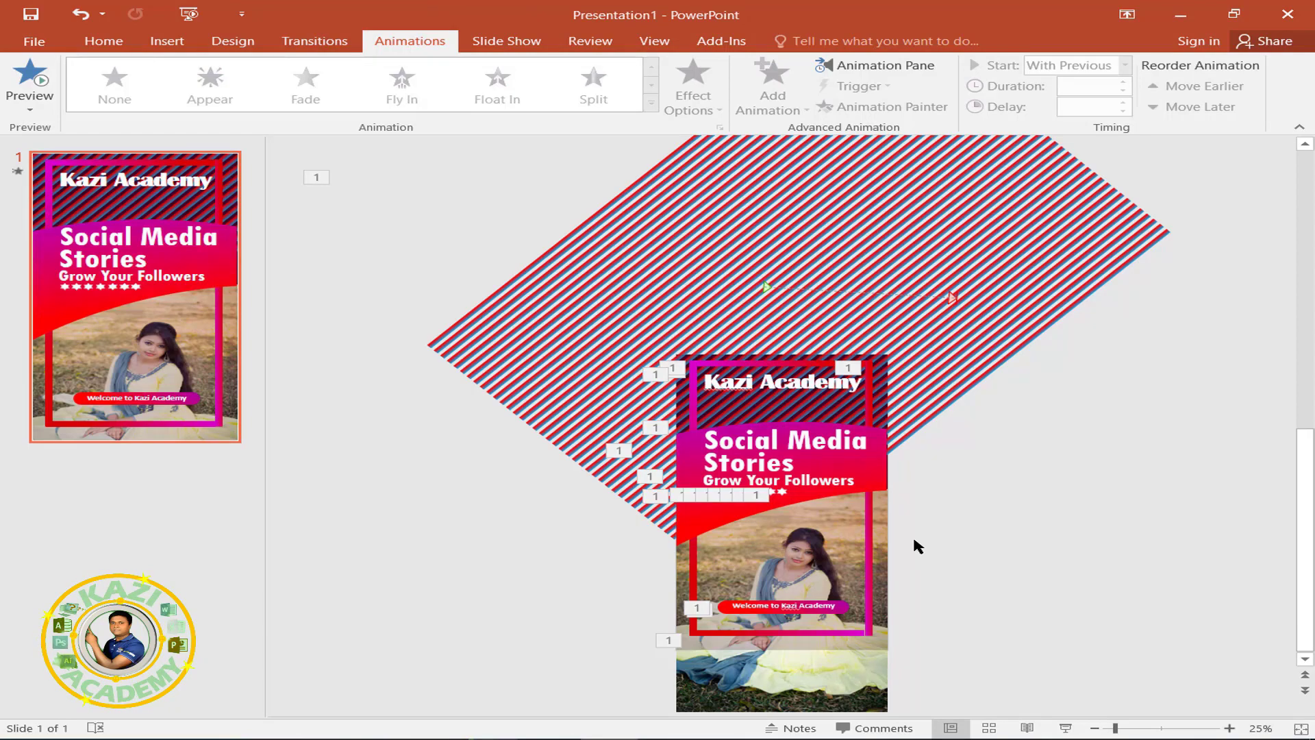
key("alt+F11")
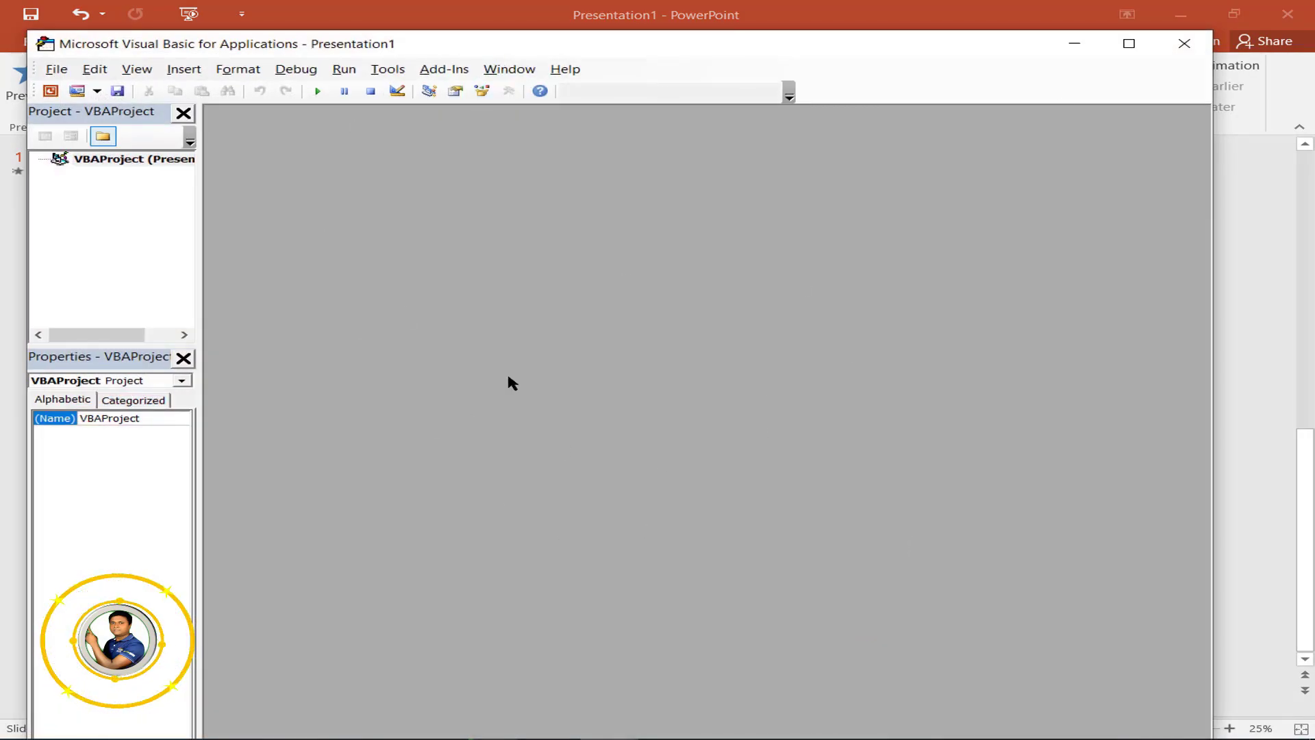
left_click(183, 70)
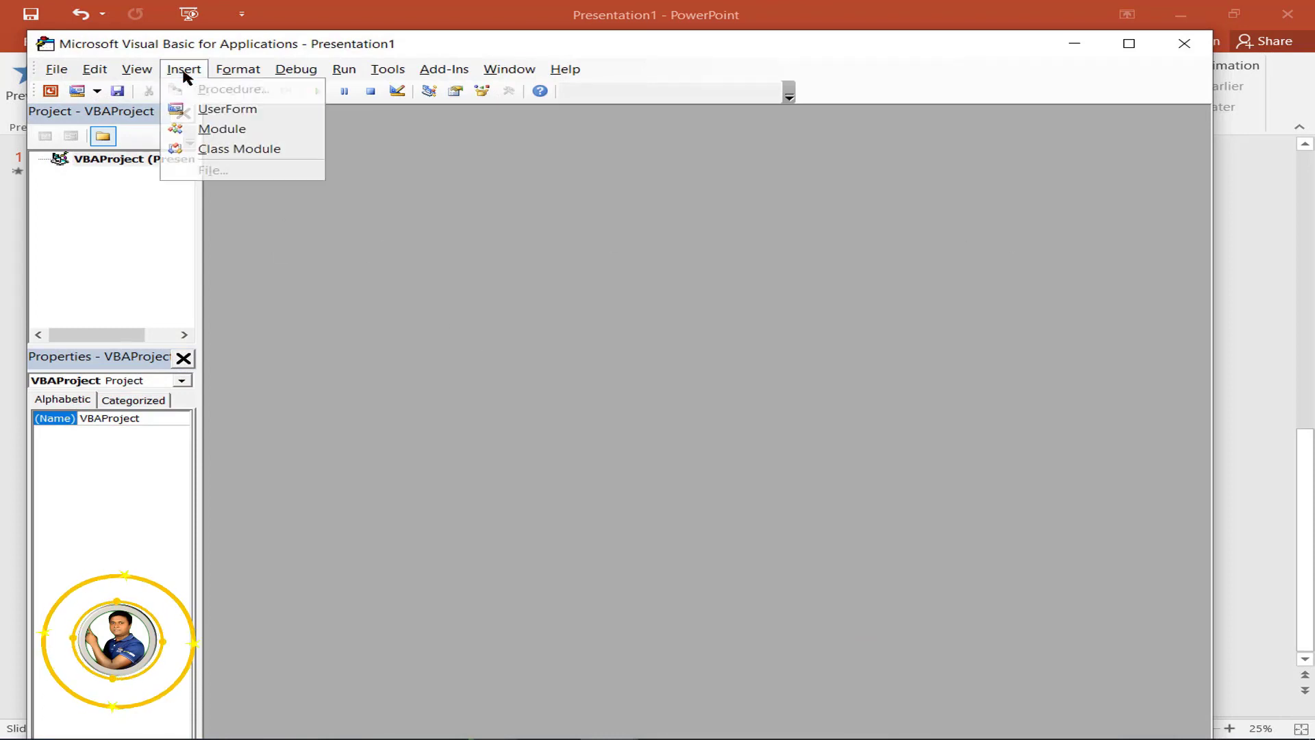
left_click(218, 130)
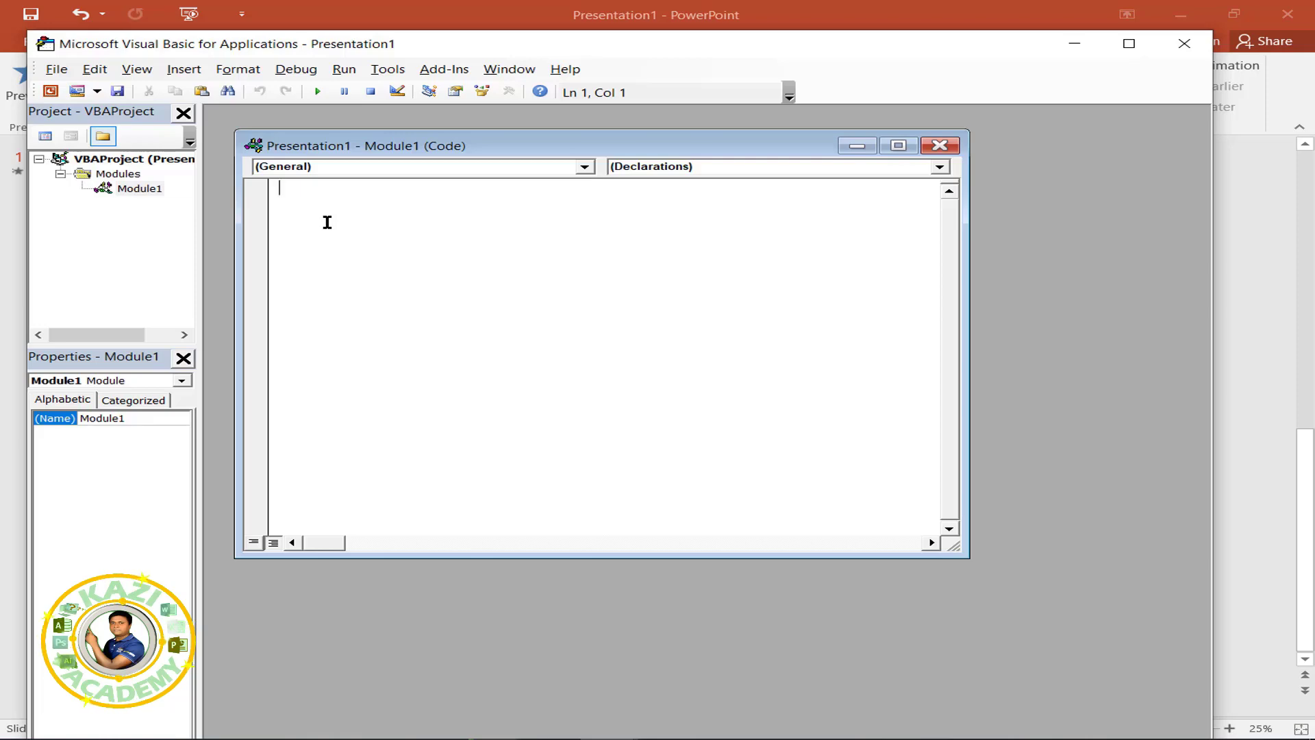
key("ctrl+v")
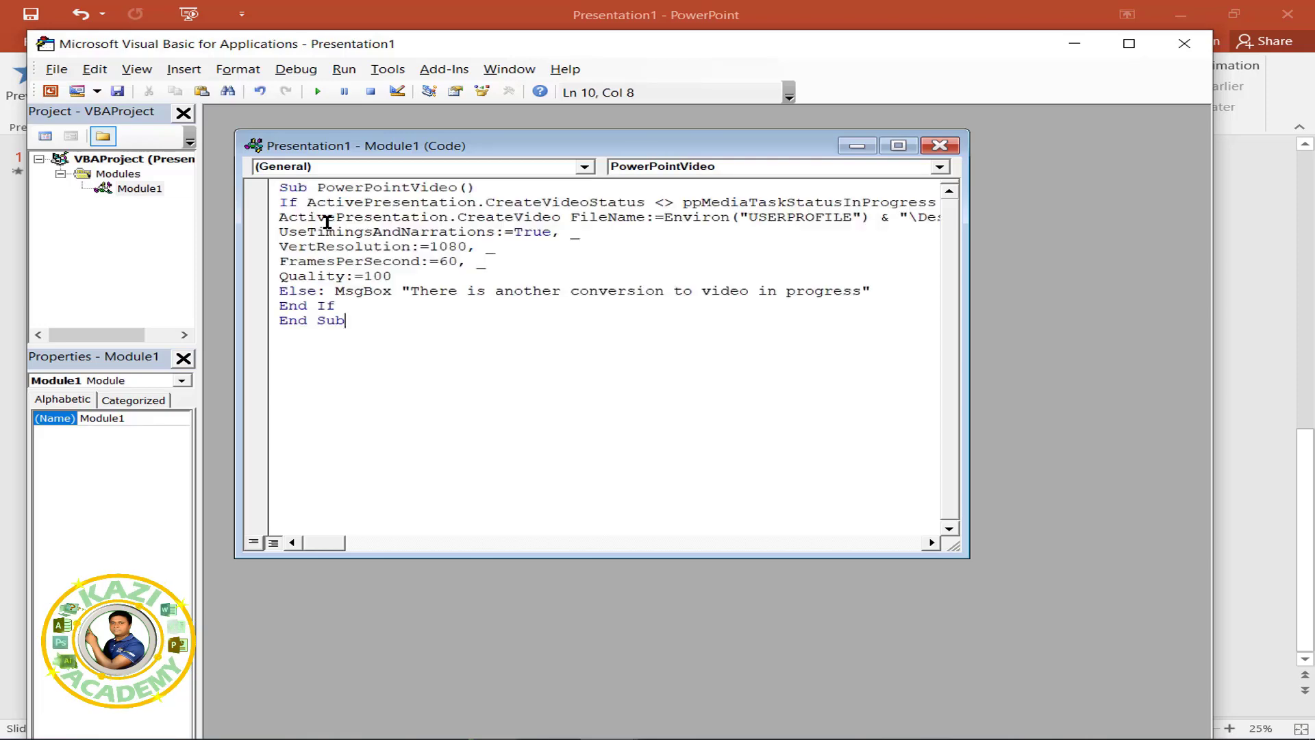
left_click(940, 146)
left_click(1173, 43)
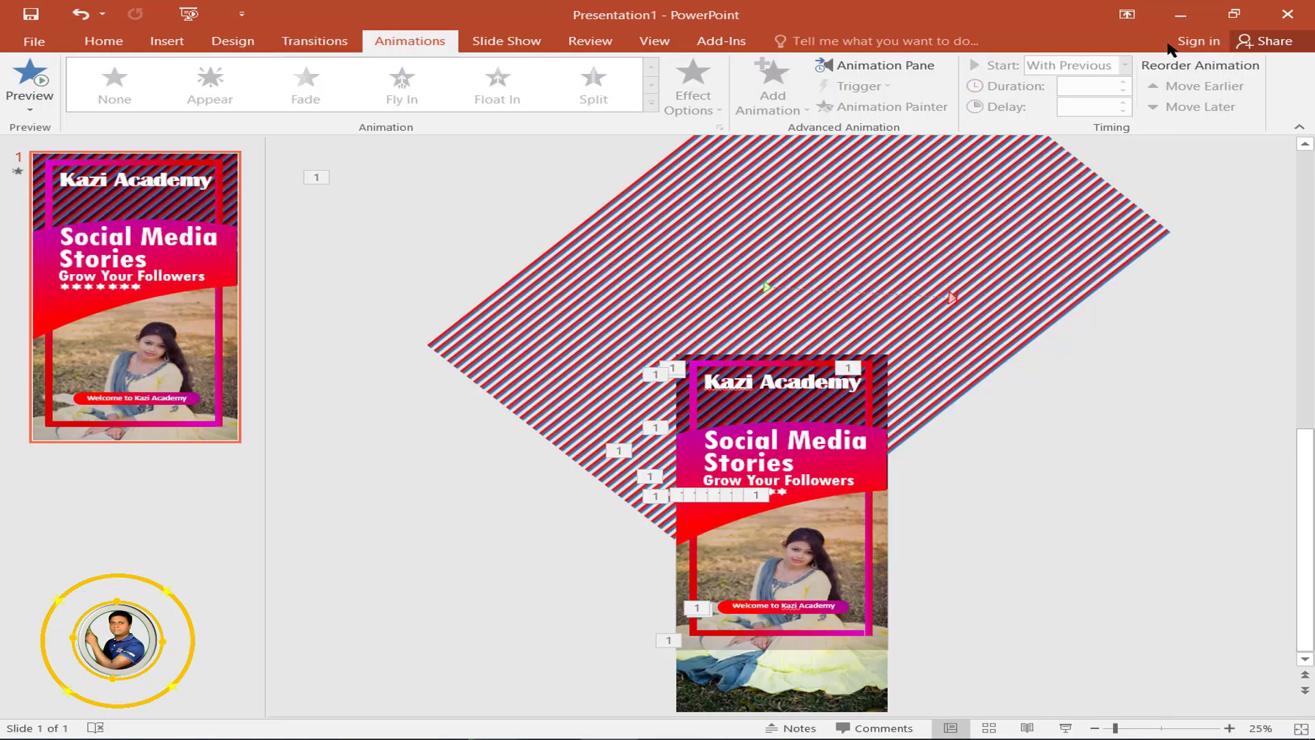
Step: Run the PowerPointVideo macro from View > Macros to create Your PowerPoint Video.wmv, then play the slide show
left_click(654, 42)
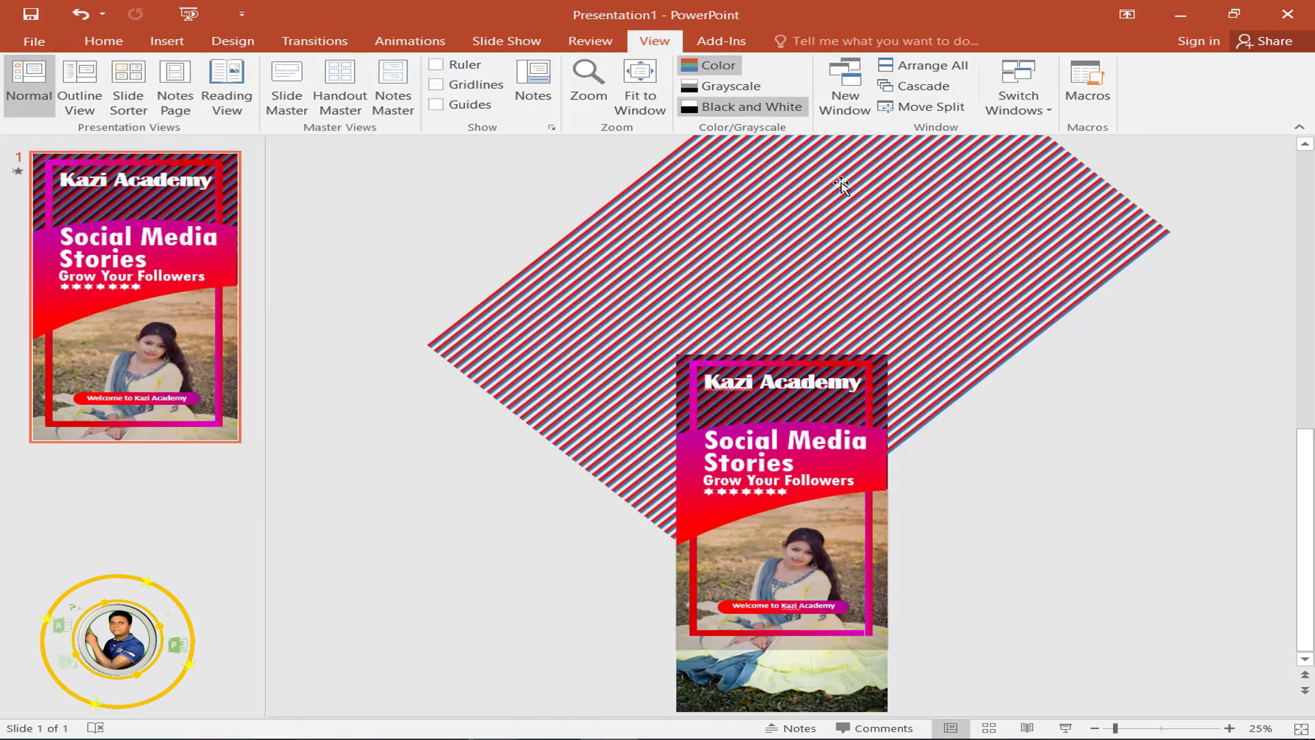
left_click(1086, 86)
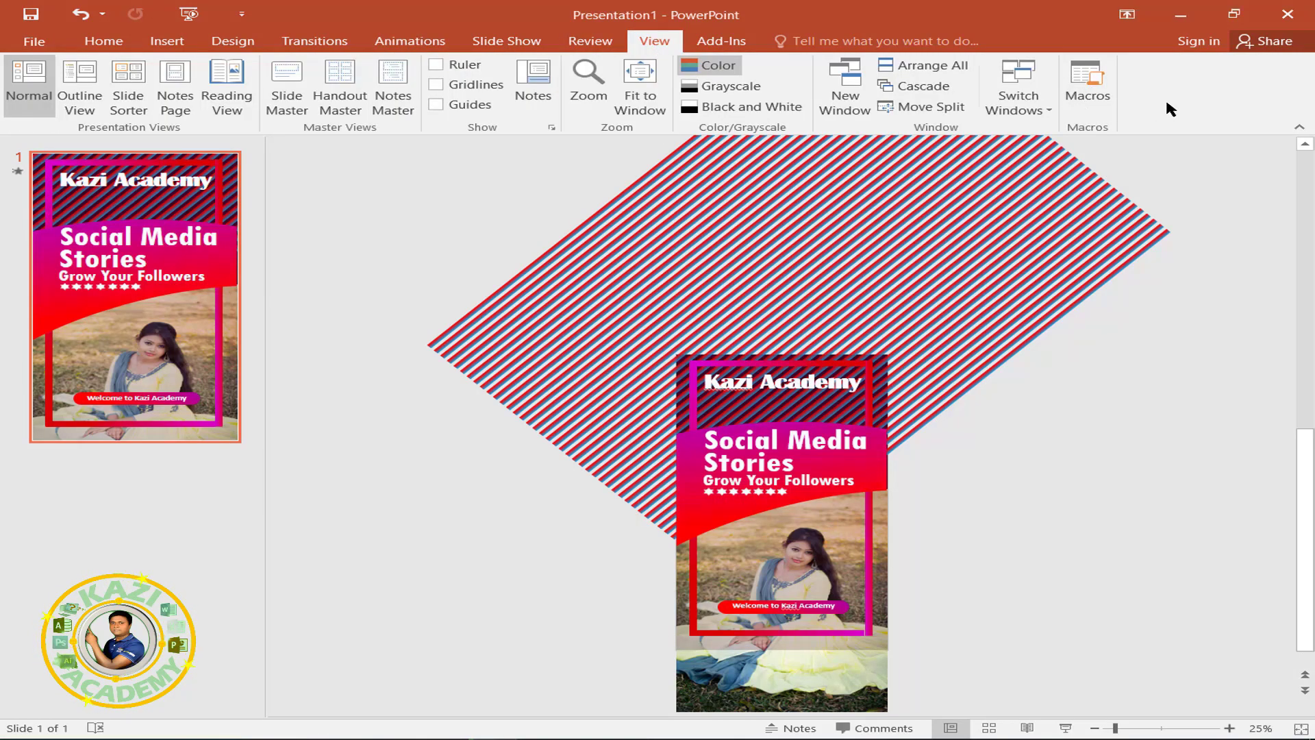
left_click(1087, 84)
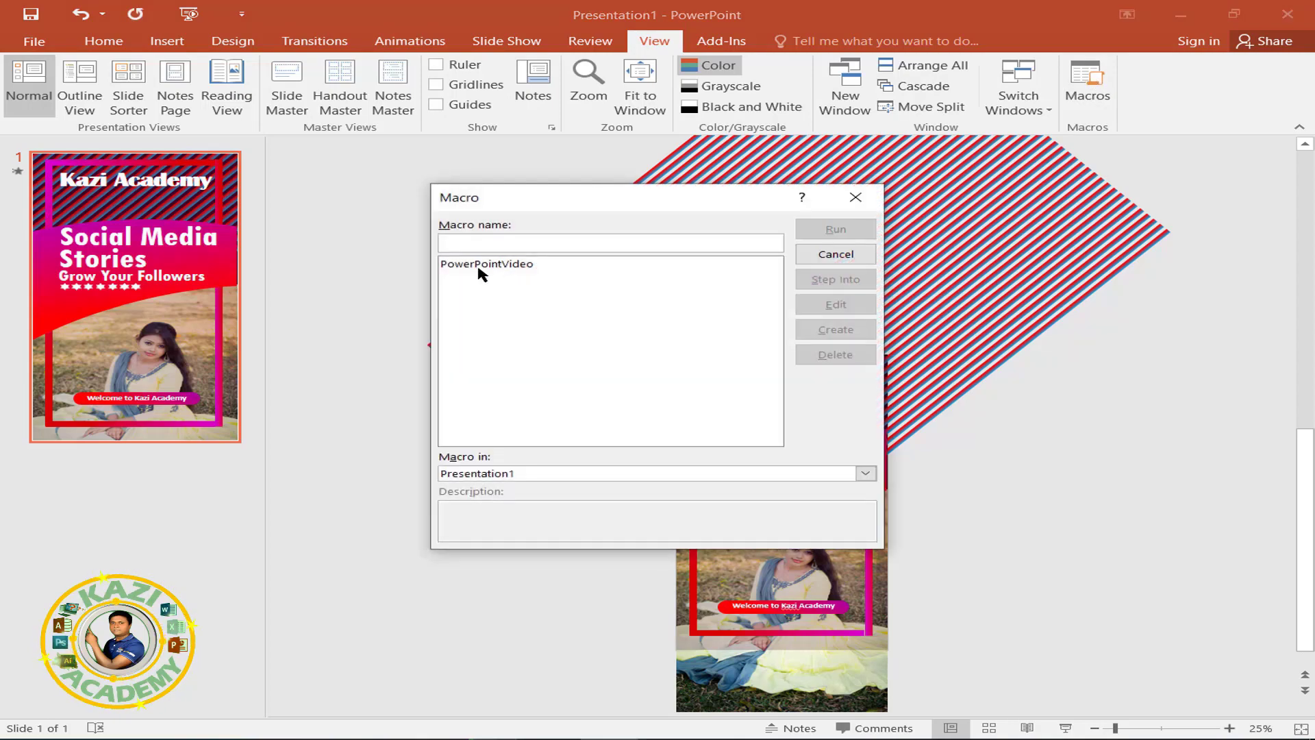
left_click(492, 265)
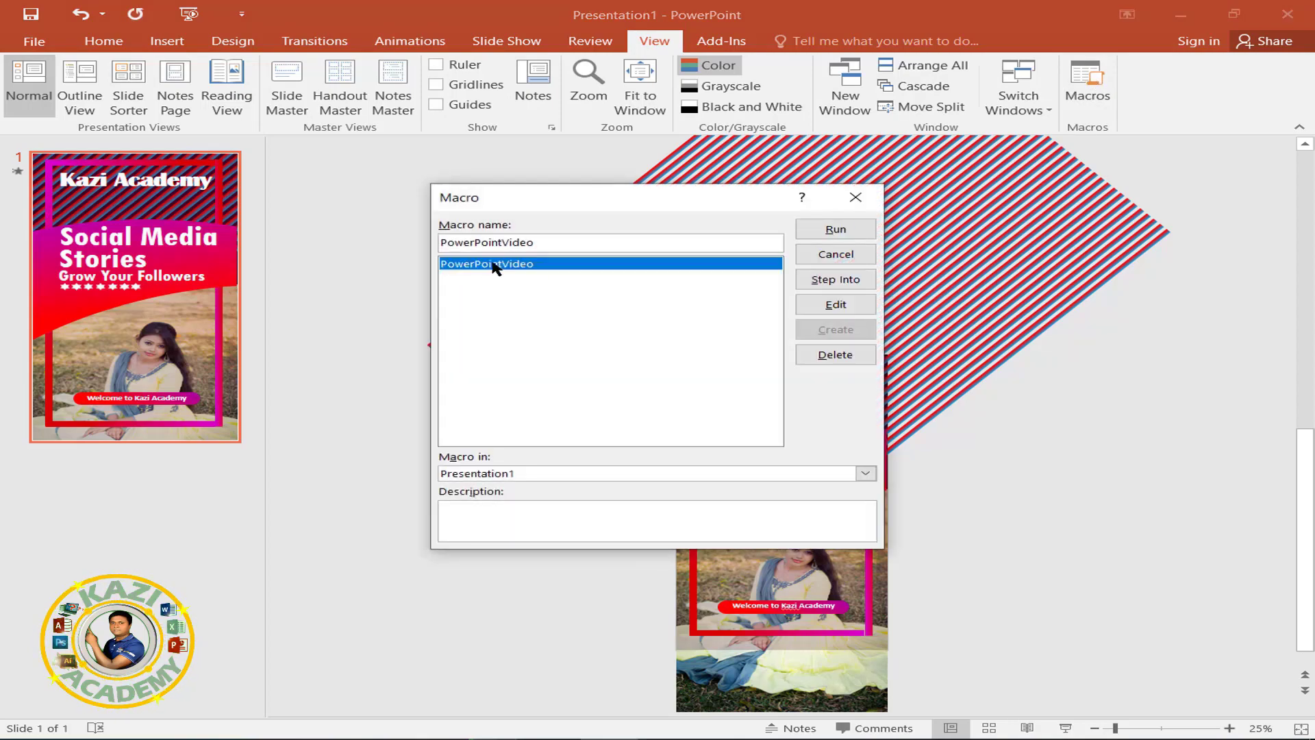
left_click(836, 230)
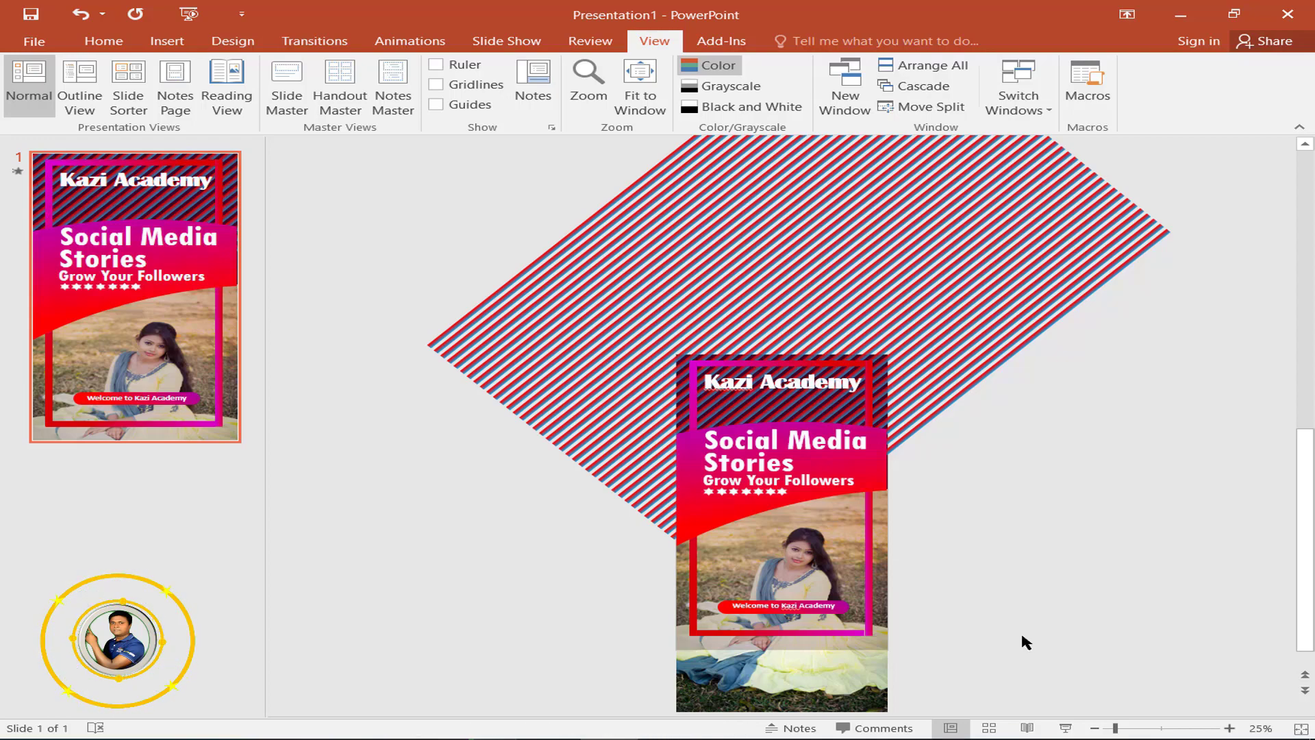
left_click(1065, 728)
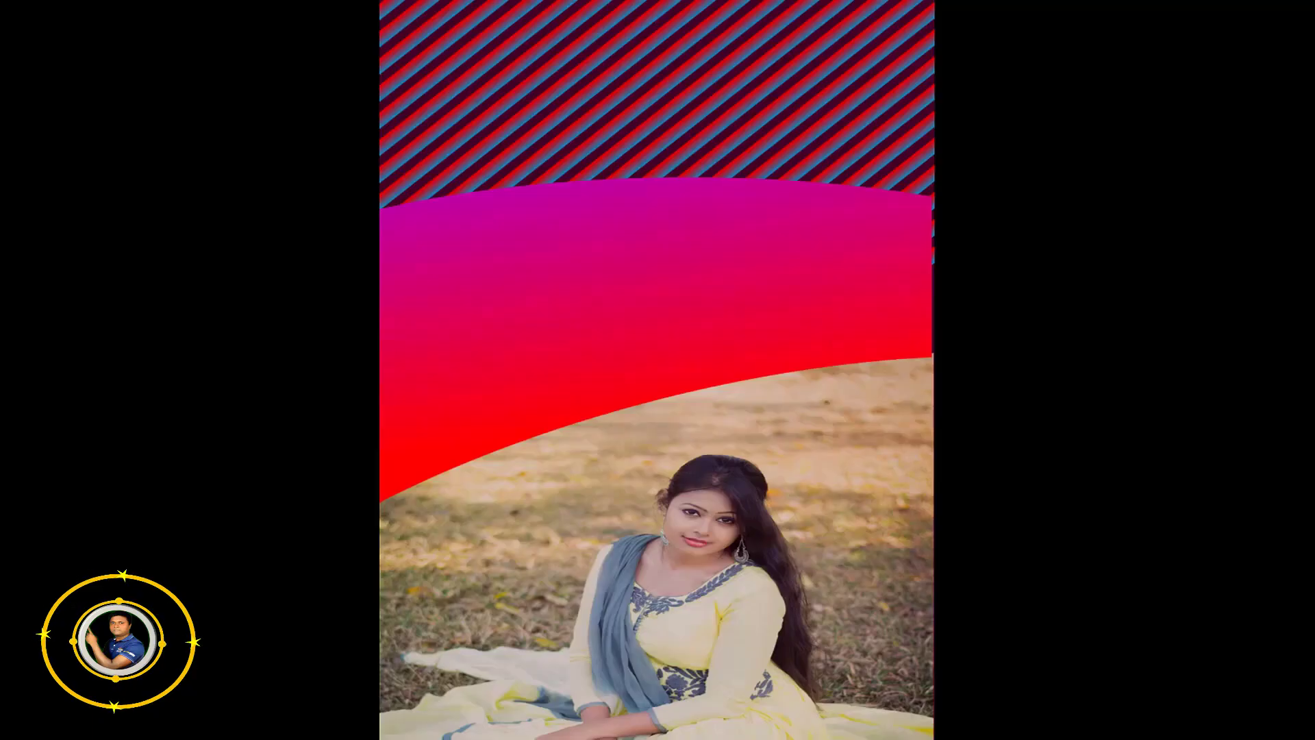